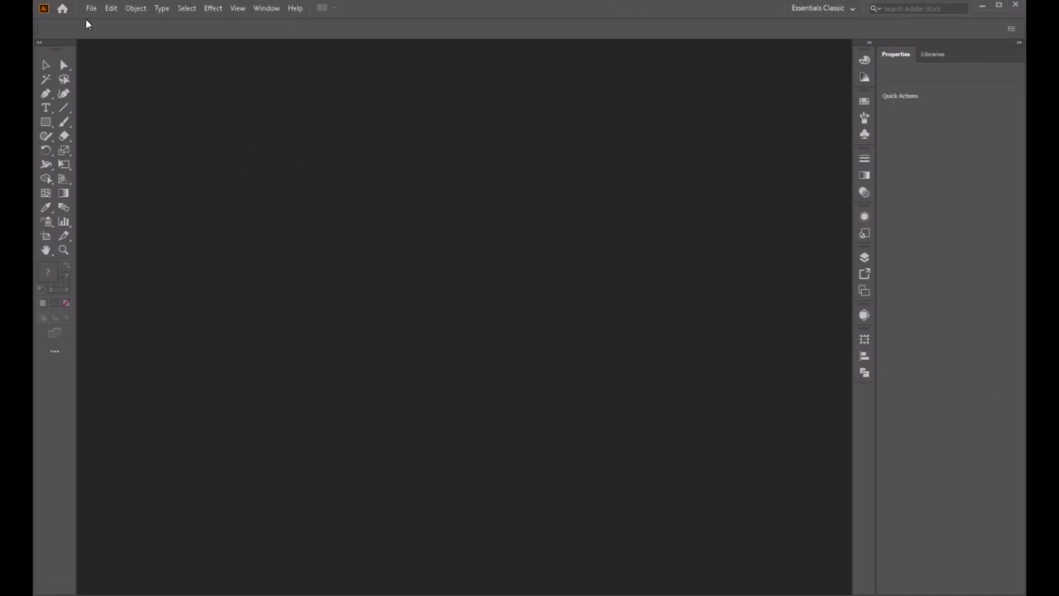
Step: Create a new 2120 × 1192 px document and drag maxresdefault.jpg onto its artboard
{"action": "left_click", "coordinate": [91, 8]}
{"action": "left_click", "coordinate": [105, 20]}
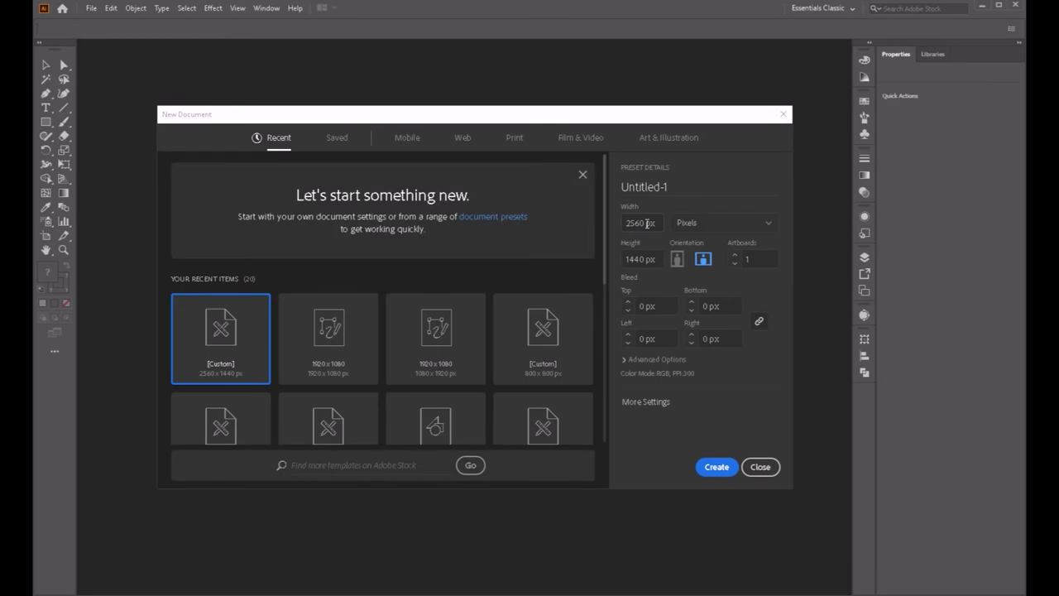
{"action": "left_click", "coordinate": [650, 223]}
{"action": "type", "text": "2120px"}
{"action": "left_click", "coordinate": [630, 264]}
{"action": "type", "text": "1192"}
{"action": "left_click", "coordinate": [716, 467]}
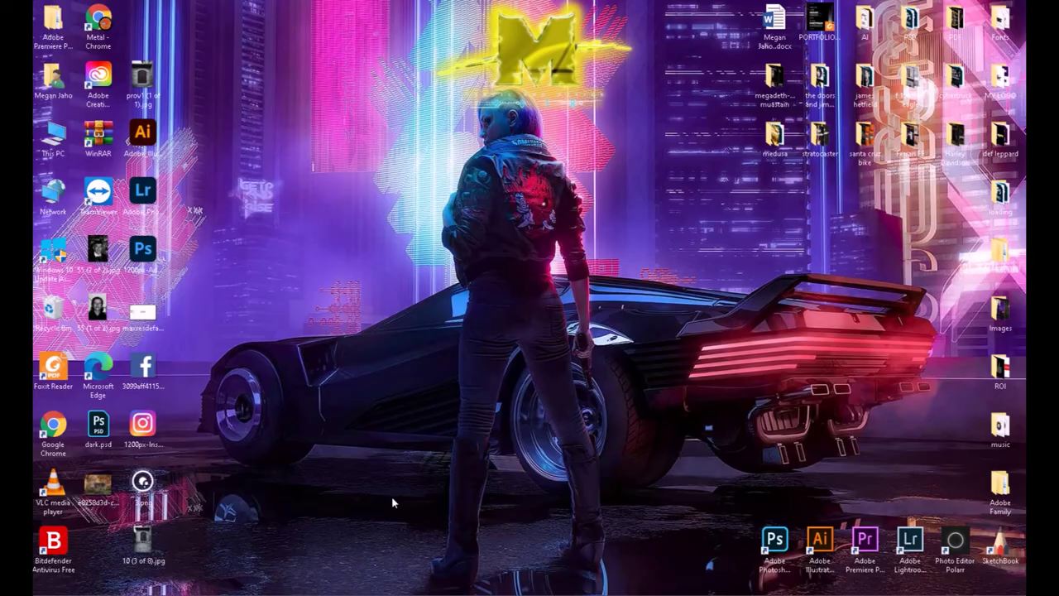
{"action": "mouse_move", "coordinate": [149, 318]}
{"action": "left_mouse_down"}
{"action": "mouse_move", "coordinate": [330, 441]}
{"action": "mouse_move", "coordinate": [445, 362]}
{"action": "left_mouse_up"}
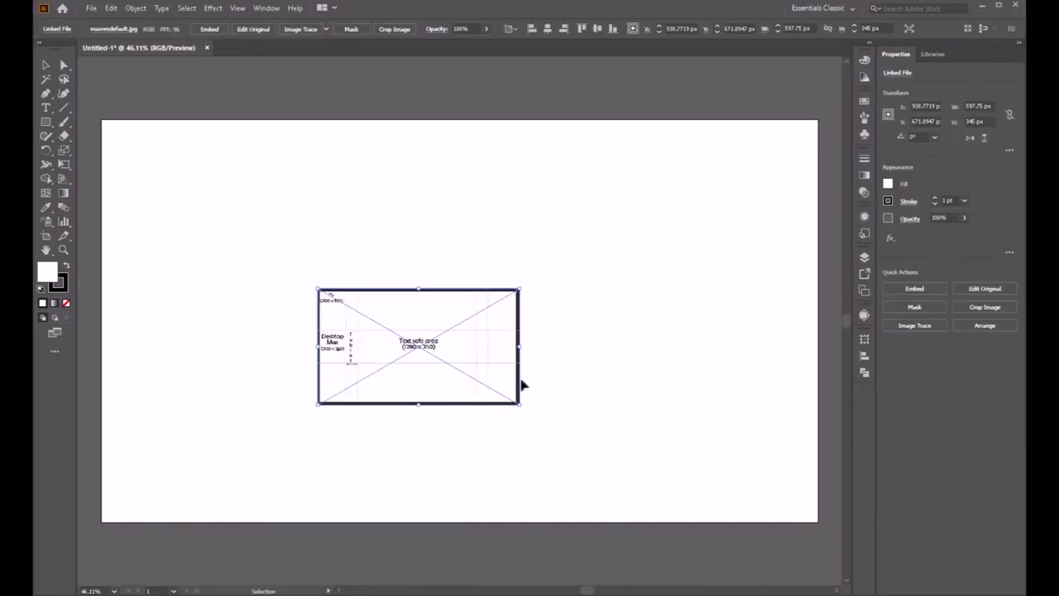
Step: Scale the maxresdefault.jpg template proportionally to about 1100 × 635 px and move it toward the centre
{"action": "left_click_drag", "start_coordinate": [316, 286], "coordinate": [162, 138]}
{"action": "left_click_drag", "start_coordinate": [316, 316], "coordinate": [432, 335]}
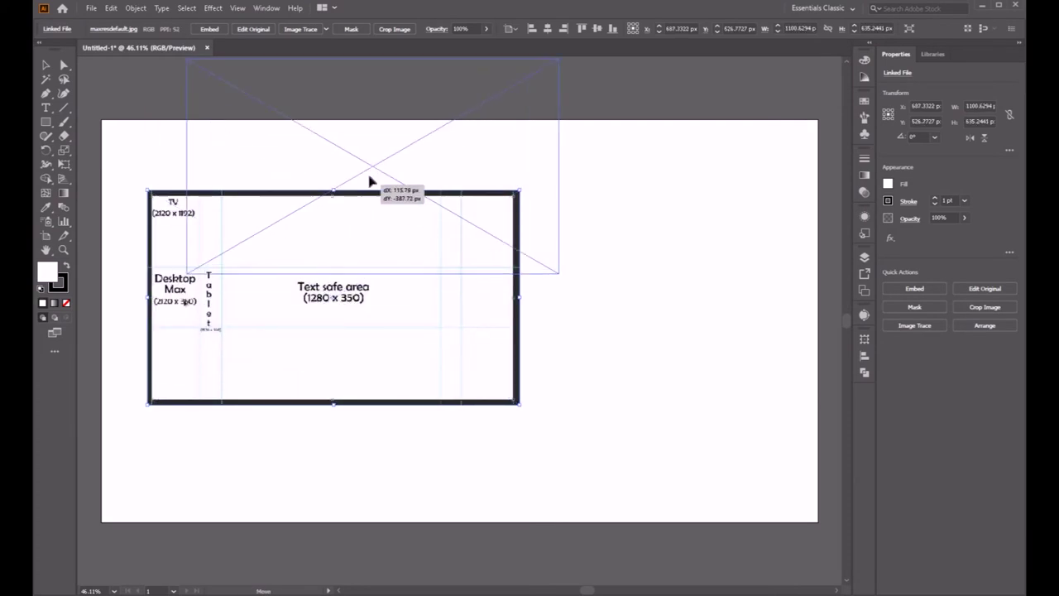
{"action": "left_click", "coordinate": [563, 176]}
{"action": "left_click", "coordinate": [46, 122]}
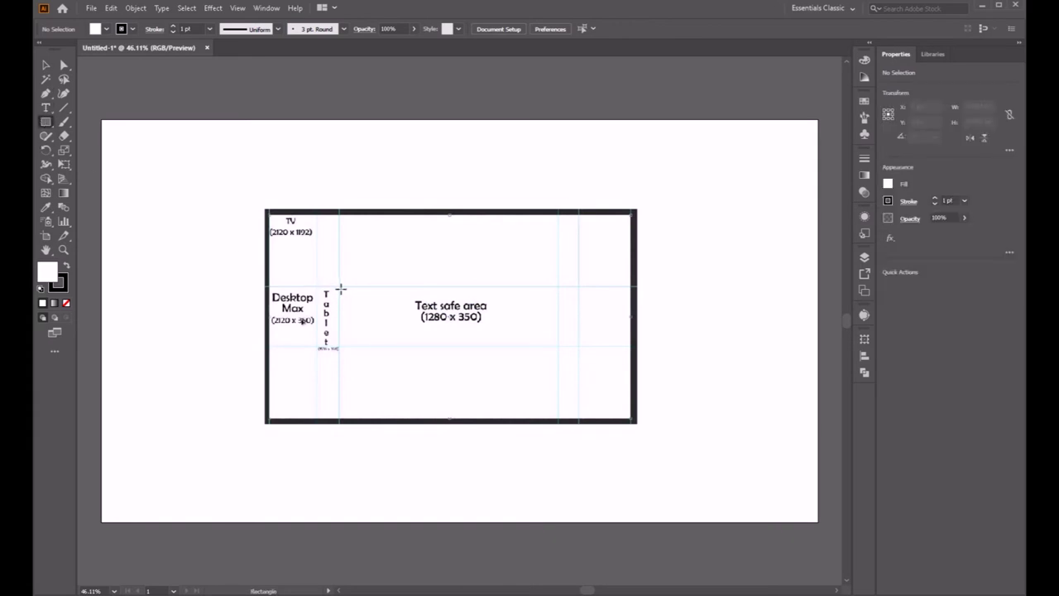
Step: Create a 1280 × 350 px rectangle by entering exact dimensions
{"action": "left_click", "coordinate": [252, 146]}
{"action": "left_click_drag", "start_coordinate": [518, 249], "coordinate": [227, 118]}
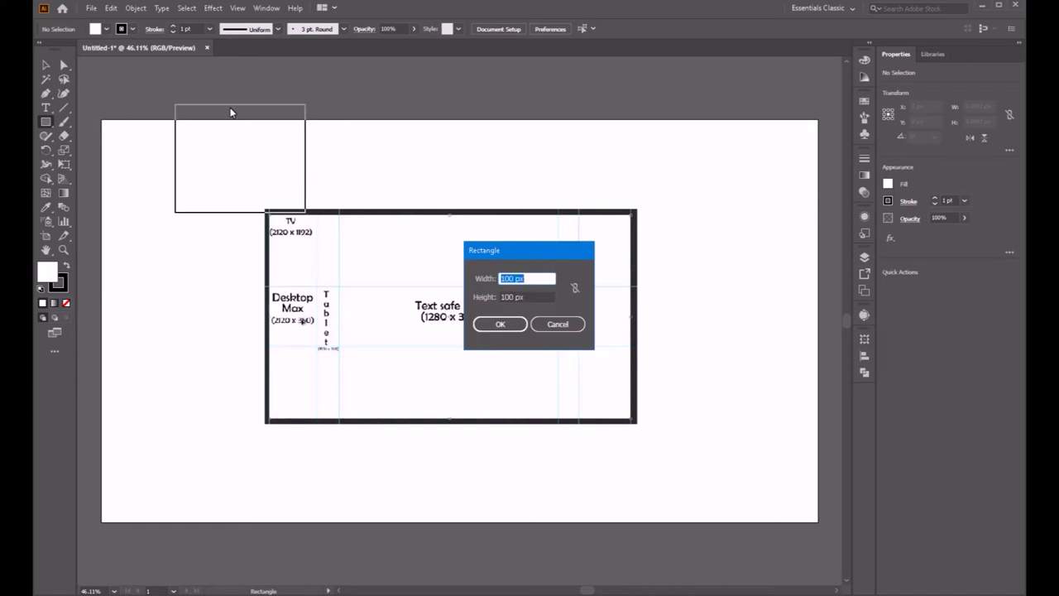
{"action": "type", "text": "1280"}
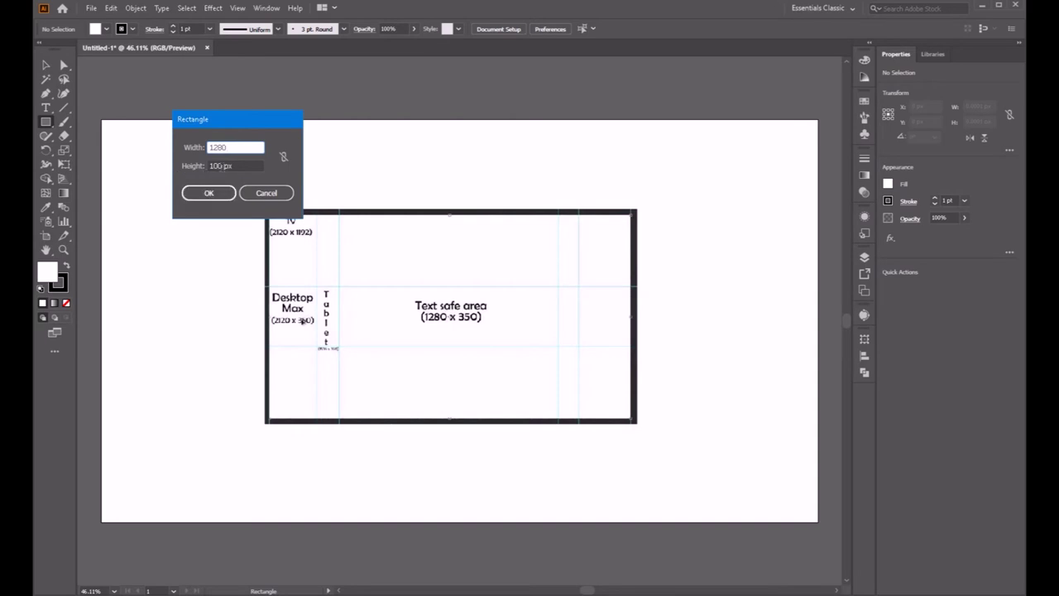
{"action": "key", "text": "Tab"}
{"action": "type", "text": "35"}
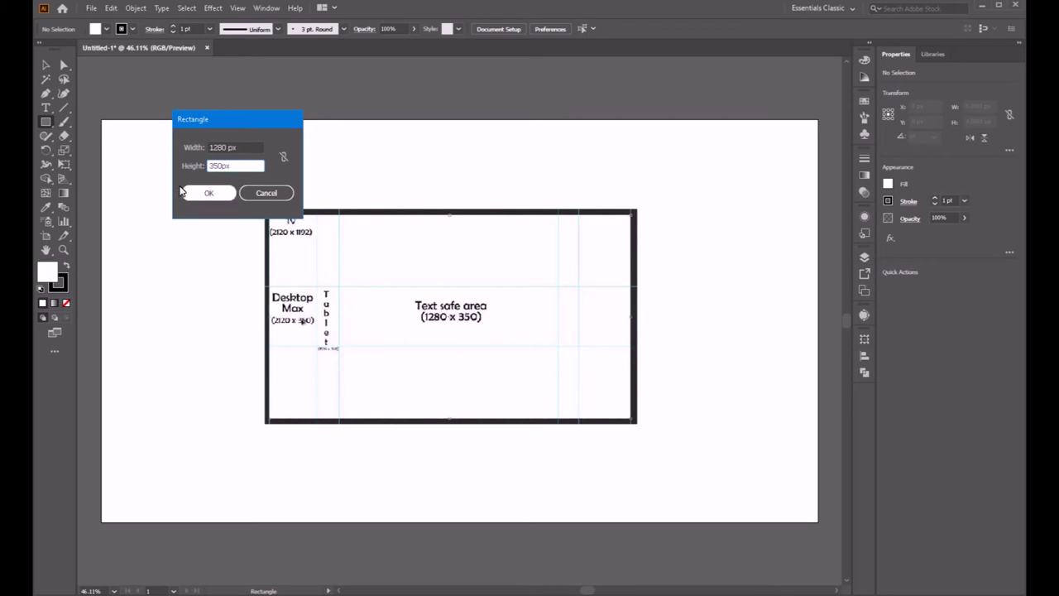
{"action": "left_click", "coordinate": [185, 193]}
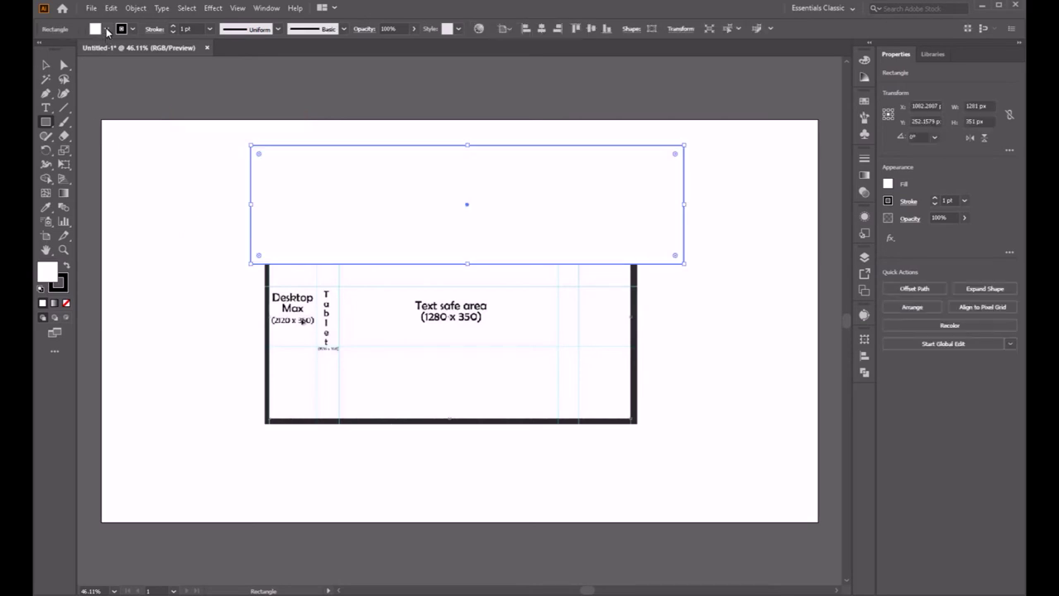
Step: Fill the rectangle red with no stroke and move it to the artboard's top edge
{"action": "left_click", "coordinate": [107, 30]}
{"action": "left_click", "coordinate": [74, 50]}
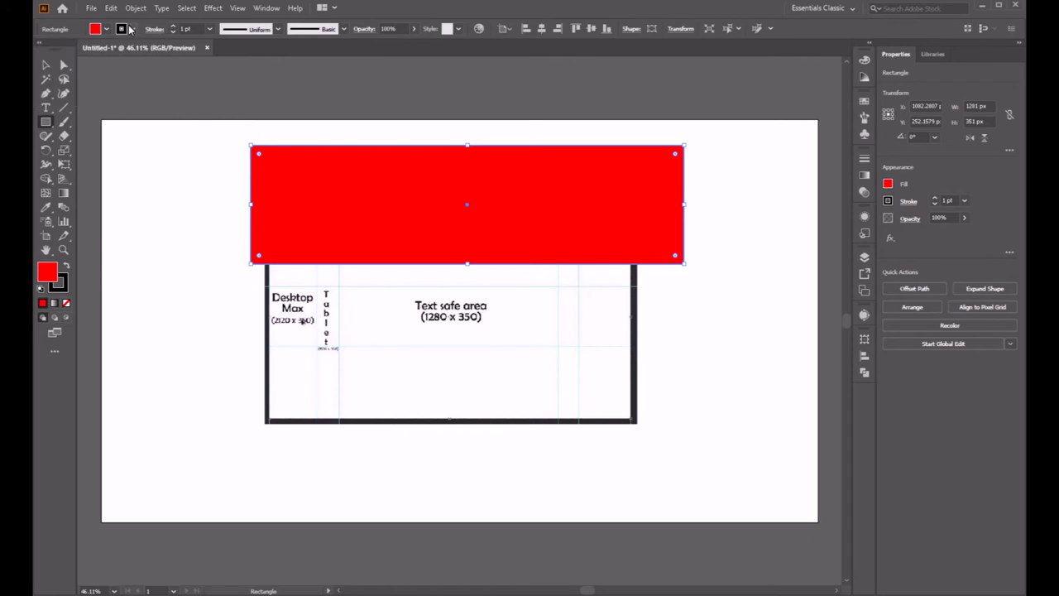
{"action": "left_click", "coordinate": [129, 29]}
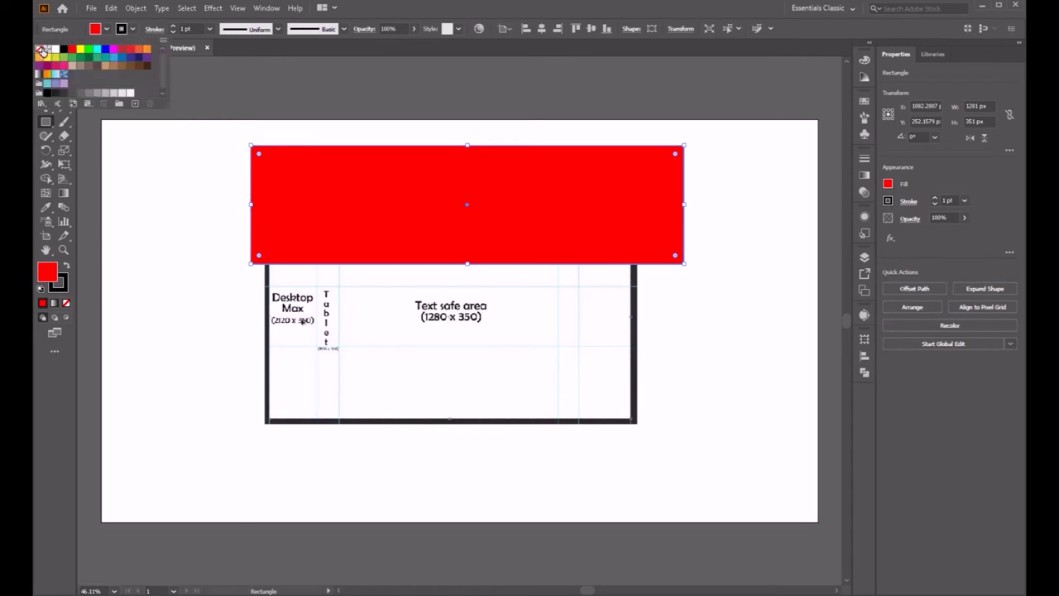
{"action": "left_click", "coordinate": [45, 51]}
{"action": "key", "text": "v"}
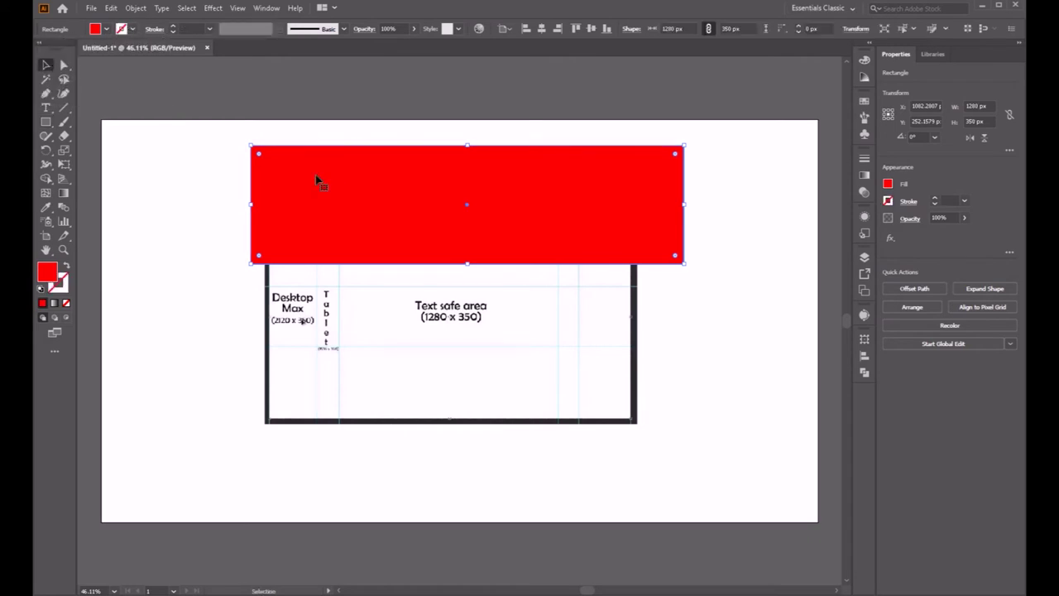
{"action": "left_click_drag", "start_coordinate": [428, 210], "coordinate": [388, 120]}
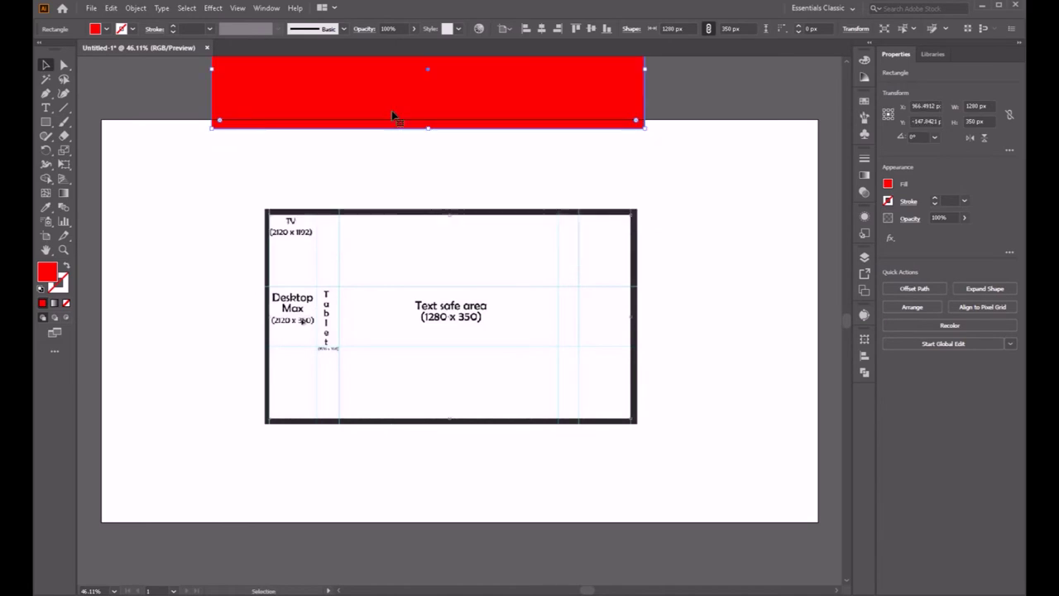
{"action": "left_click", "coordinate": [186, 203]}
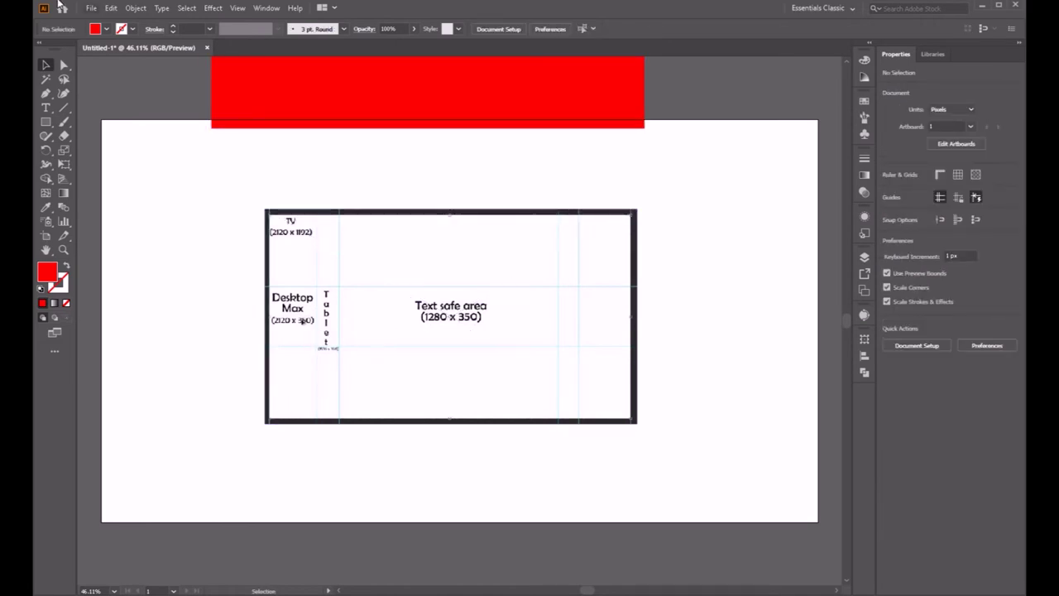
Step: Create a 2120 × 350 px rectangle by entering exact dimensions
{"action": "left_click", "coordinate": [45, 122]}
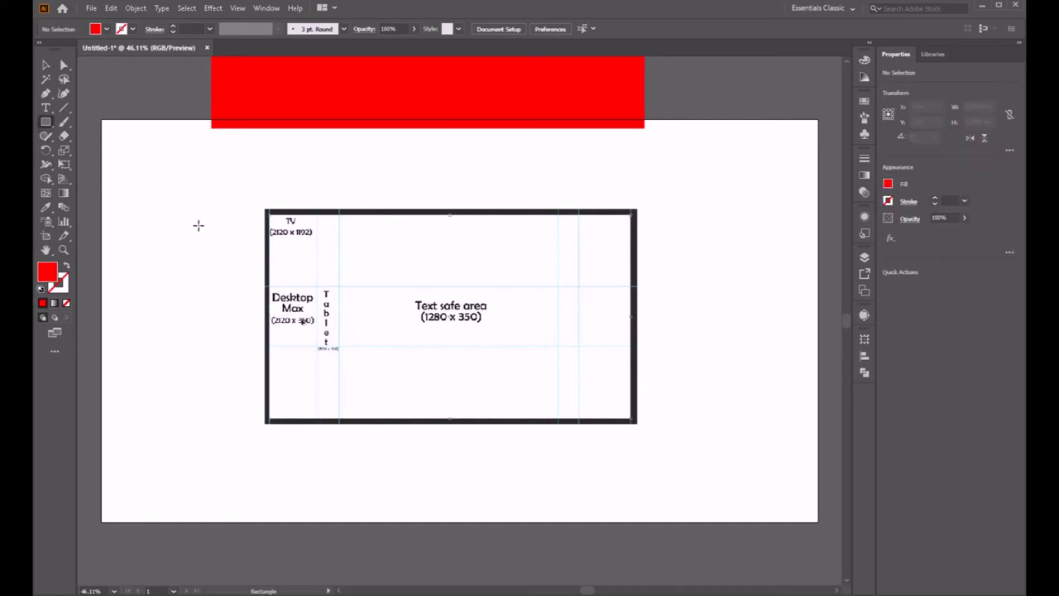
{"action": "left_click", "coordinate": [175, 254]}
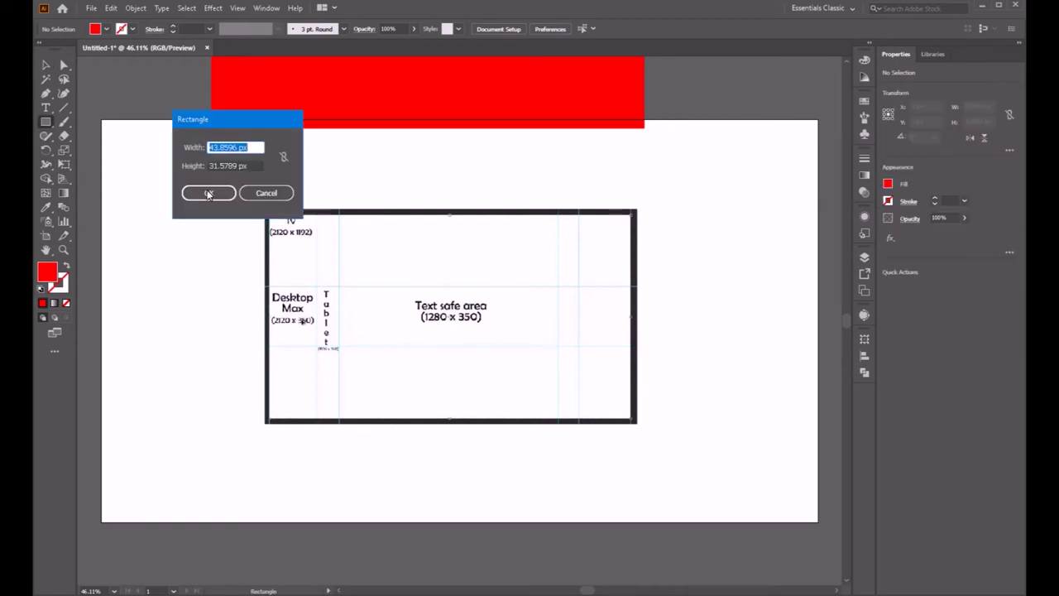
{"action": "type", "text": "2120"}
{"action": "key", "text": "Tab"}
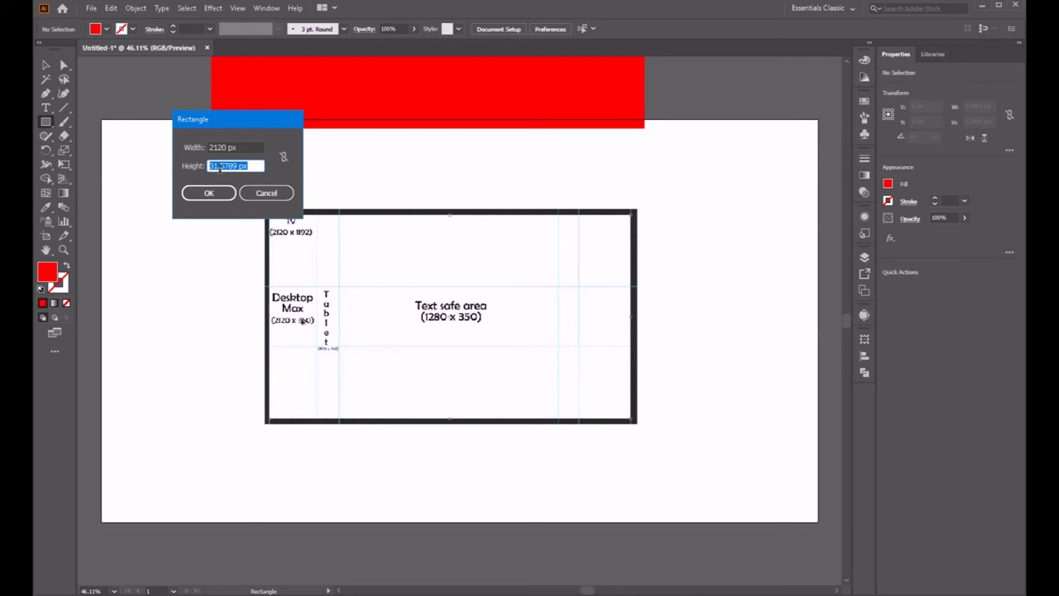
{"action": "type", "text": "350"}
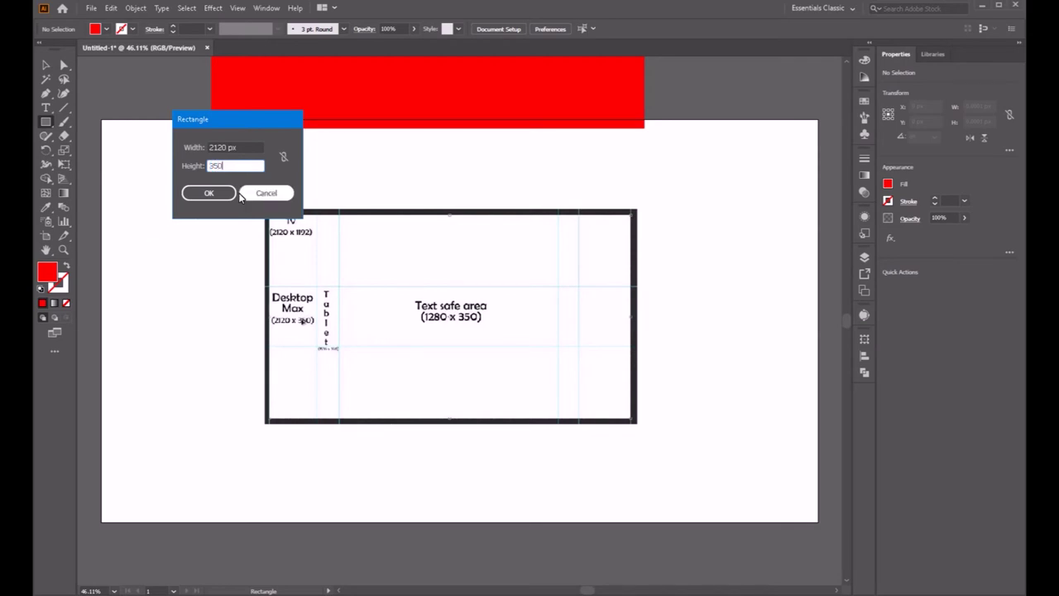
{"action": "left_click", "coordinate": [209, 193]}
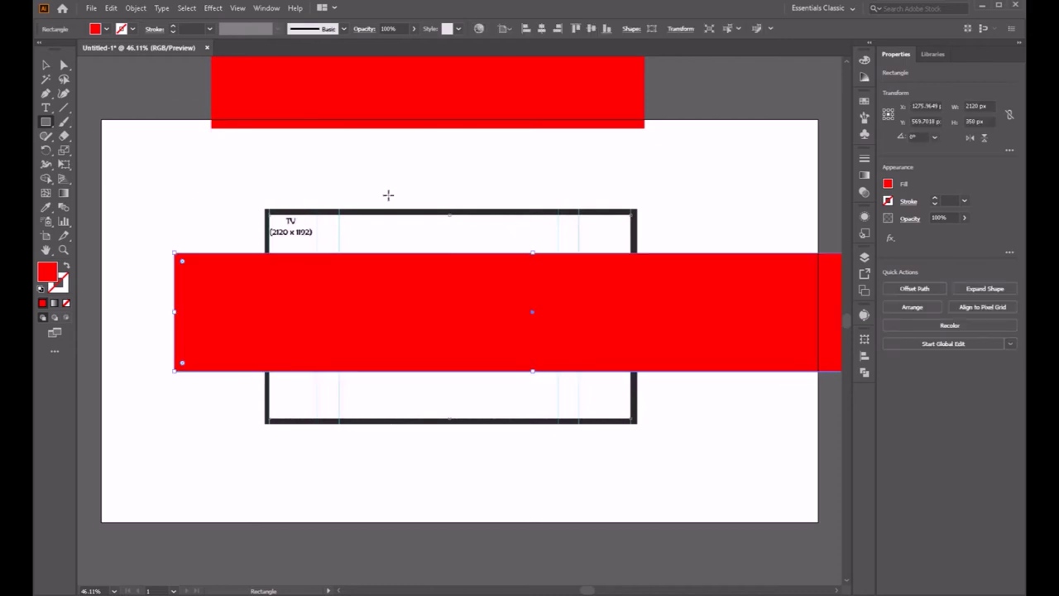
Step: Fill the new rectangle yellow and move it to the artboard's bottom edge
{"action": "left_click", "coordinate": [106, 29]}
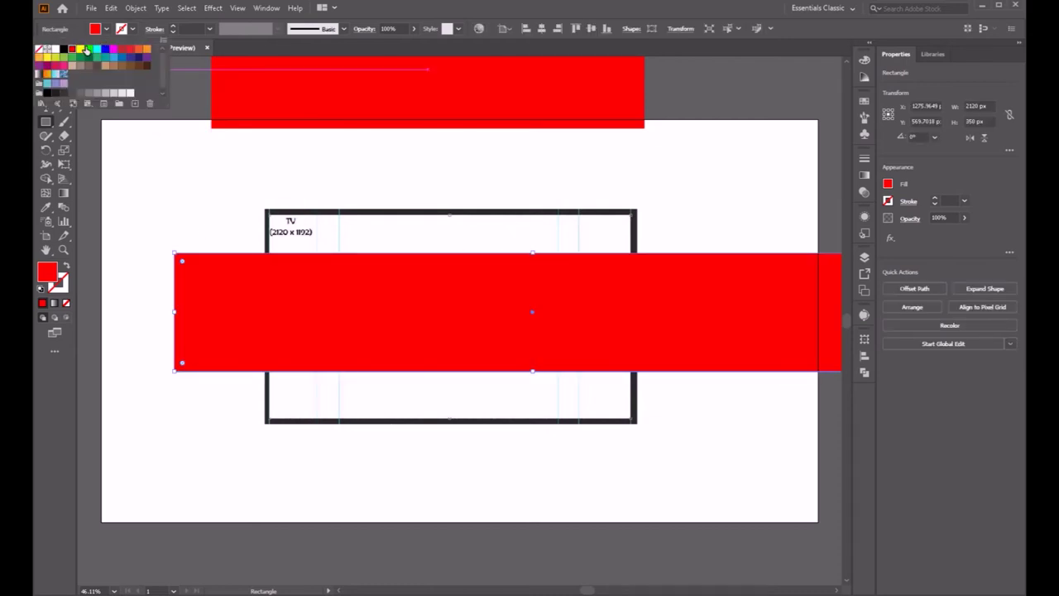
{"action": "left_click", "coordinate": [81, 51]}
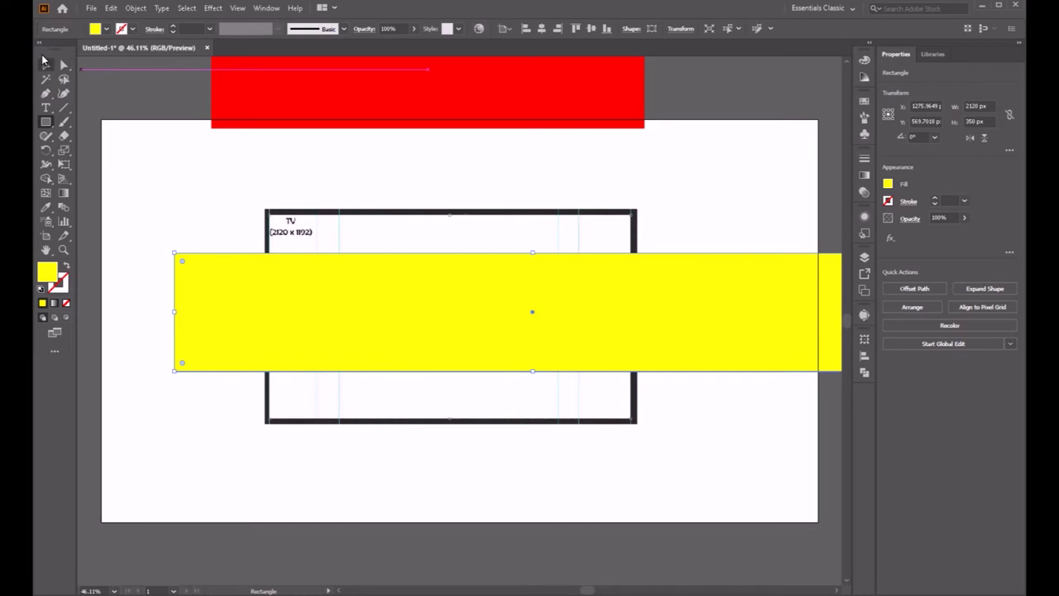
{"action": "left_click_drag", "start_coordinate": [385, 308], "coordinate": [303, 531]}
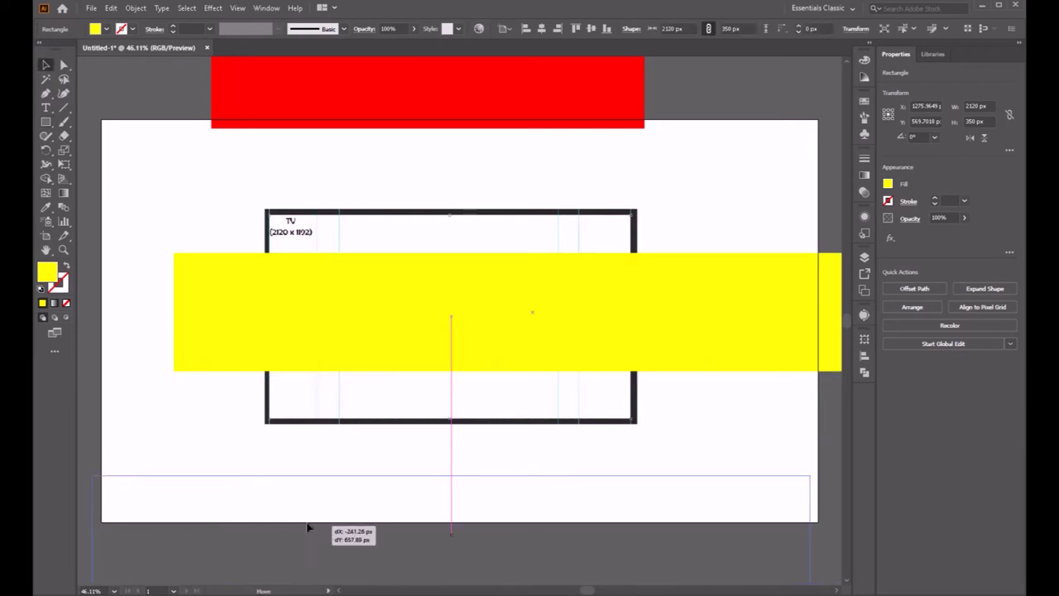
{"action": "left_click", "coordinate": [212, 396]}
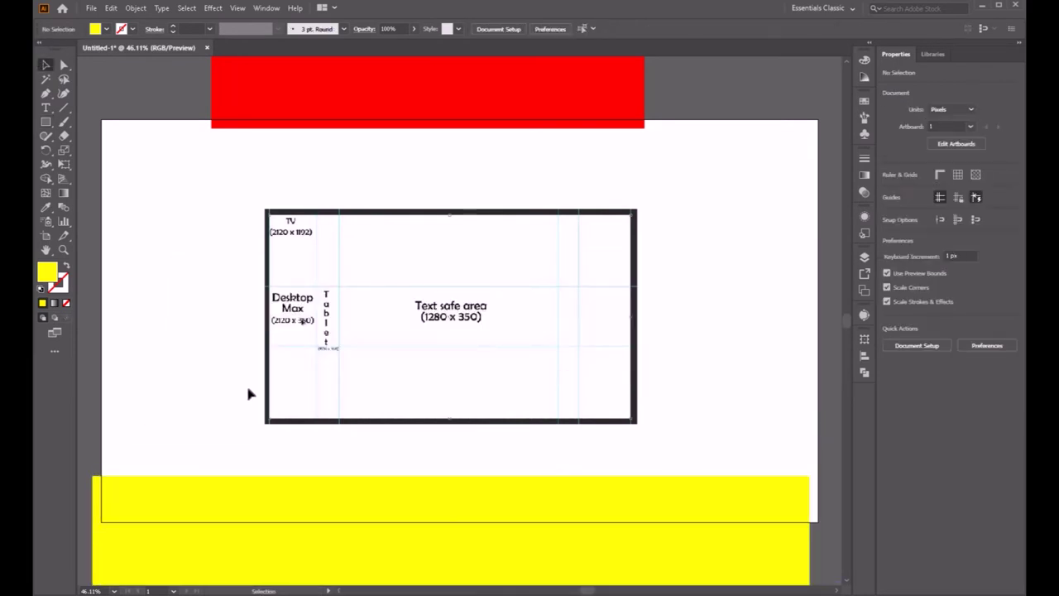
Step: Create a 2120 × 1192 px rectangle with exact dimensions
{"action": "left_click", "coordinate": [40, 124]}
{"action": "left_click", "coordinate": [183, 243]}
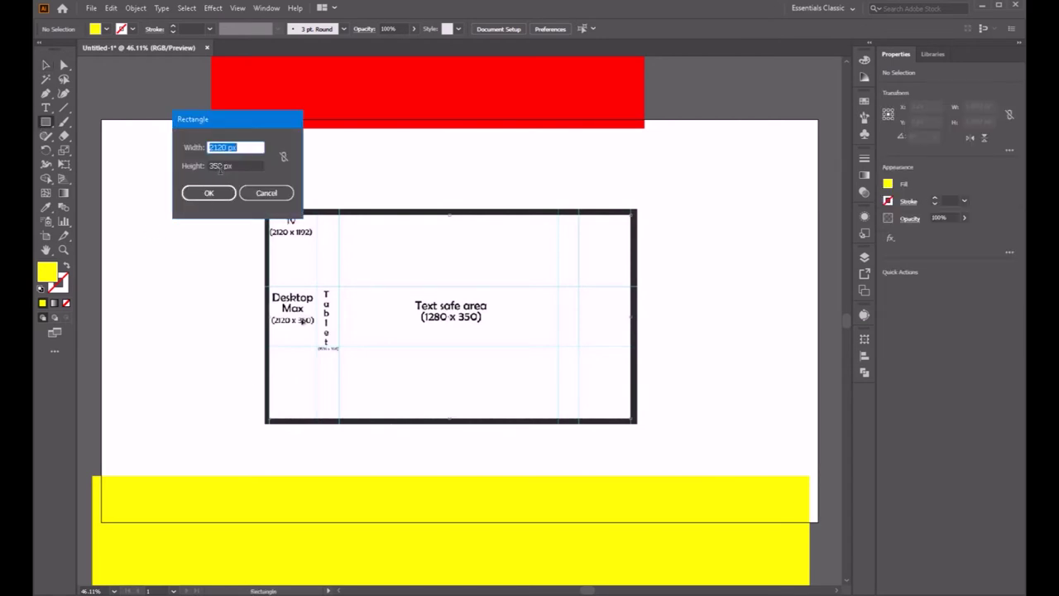
{"action": "key", "text": "Tab"}
{"action": "type", "text": "115"}
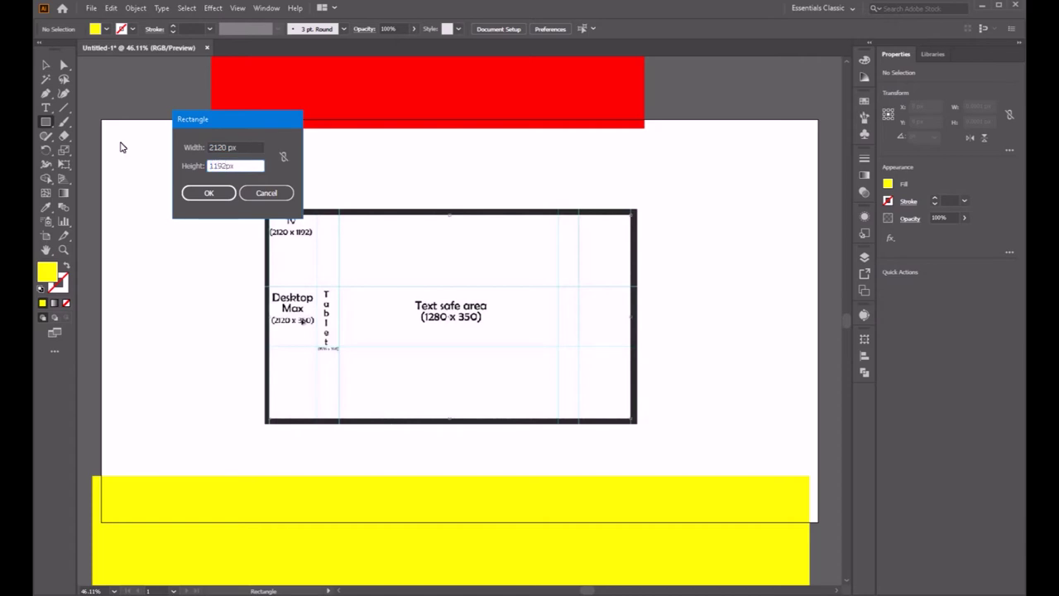
{"action": "left_click", "coordinate": [209, 192]}
Step: Fill the large rectangle green and shift it up and left
{"action": "left_click", "coordinate": [102, 30]}
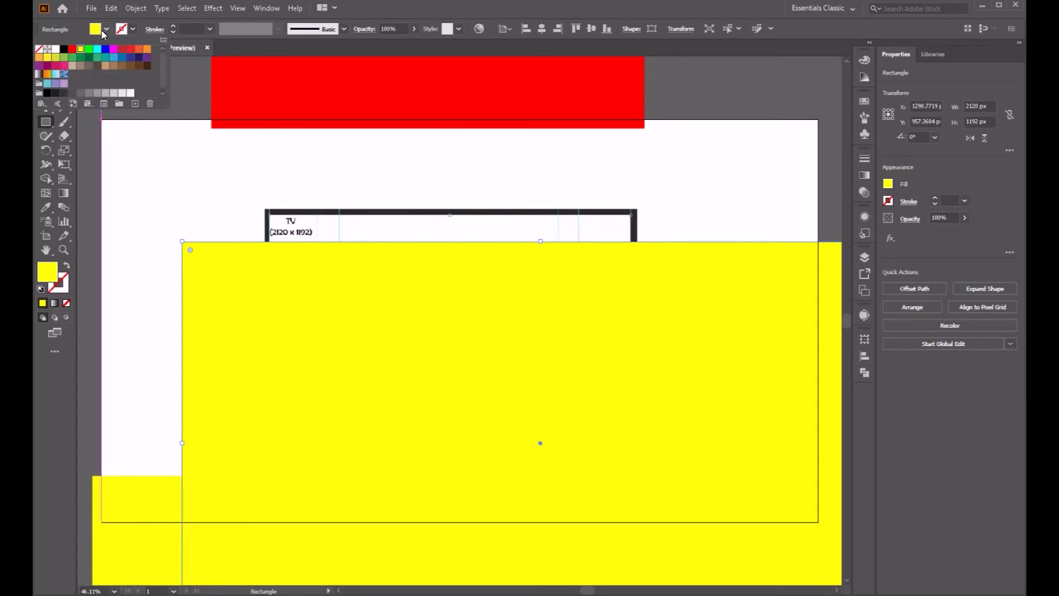
{"action": "left_click", "coordinate": [90, 49]}
{"action": "left_click", "coordinate": [45, 65]}
{"action": "left_click_drag", "start_coordinate": [487, 357], "coordinate": [427, 325]}
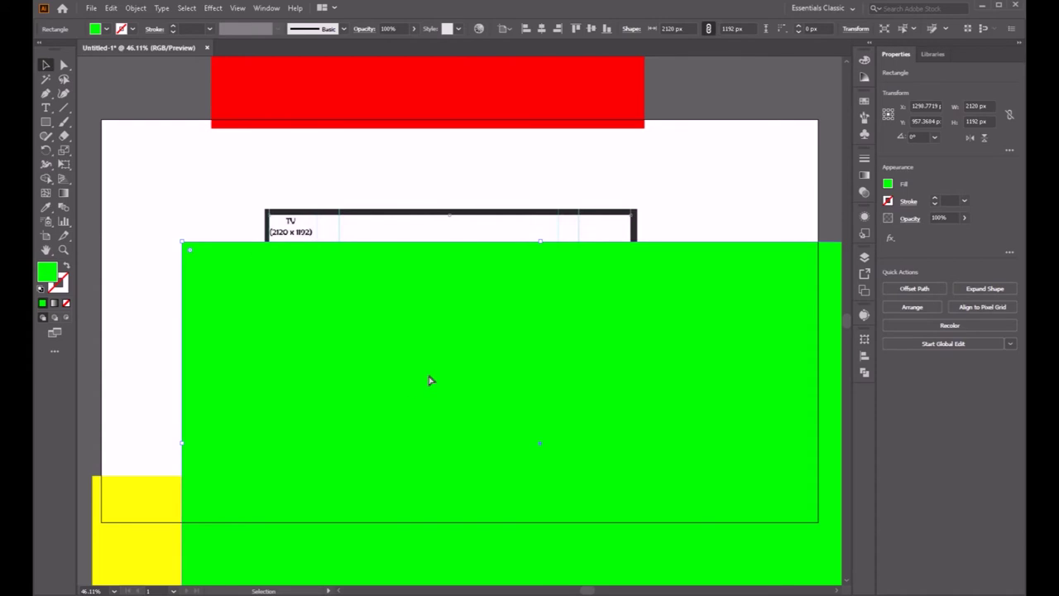
{"action": "key", "text": "ctrl+minus"}
{"action": "key", "text": "ctrl+minus"}
Step: Move the green, template and yellow pieces aside and send the green rectangle to the back
{"action": "left_click_drag", "start_coordinate": [408, 297], "coordinate": [576, 523]}
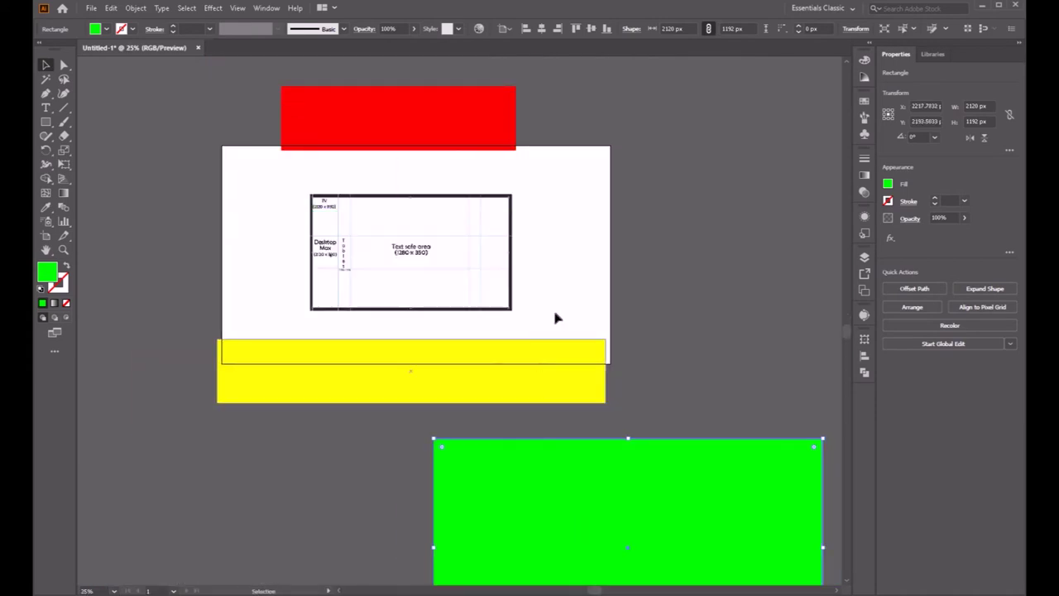
{"action": "left_click_drag", "start_coordinate": [407, 257], "coordinate": [155, 145]}
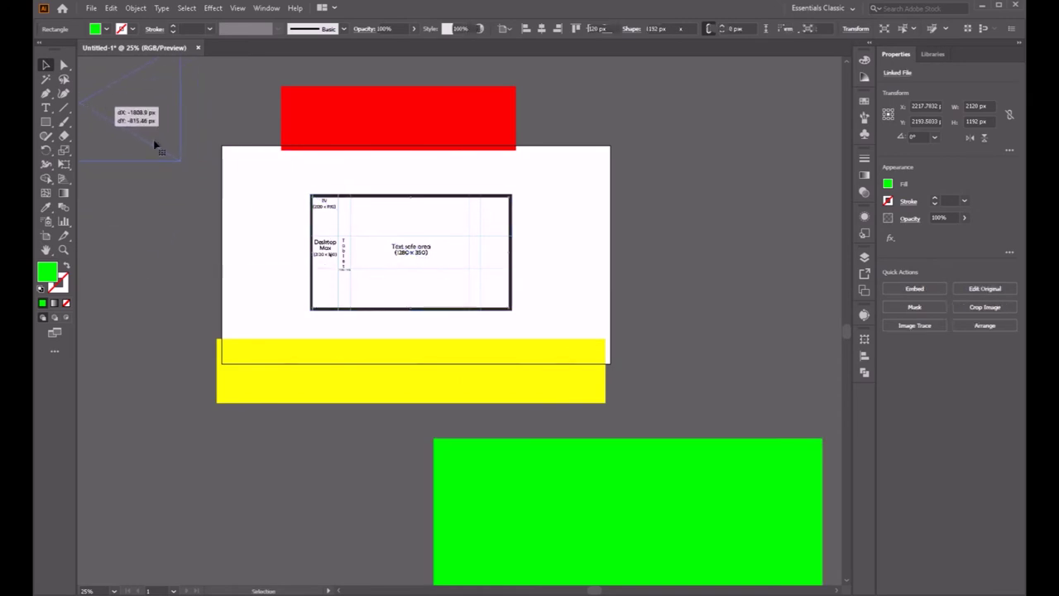
{"action": "left_click_drag", "start_coordinate": [395, 362], "coordinate": [169, 468]}
{"action": "right_click", "coordinate": [513, 472]}
{"action": "left_click", "coordinate": [505, 483]}
{"action": "right_click", "coordinate": [506, 486]}
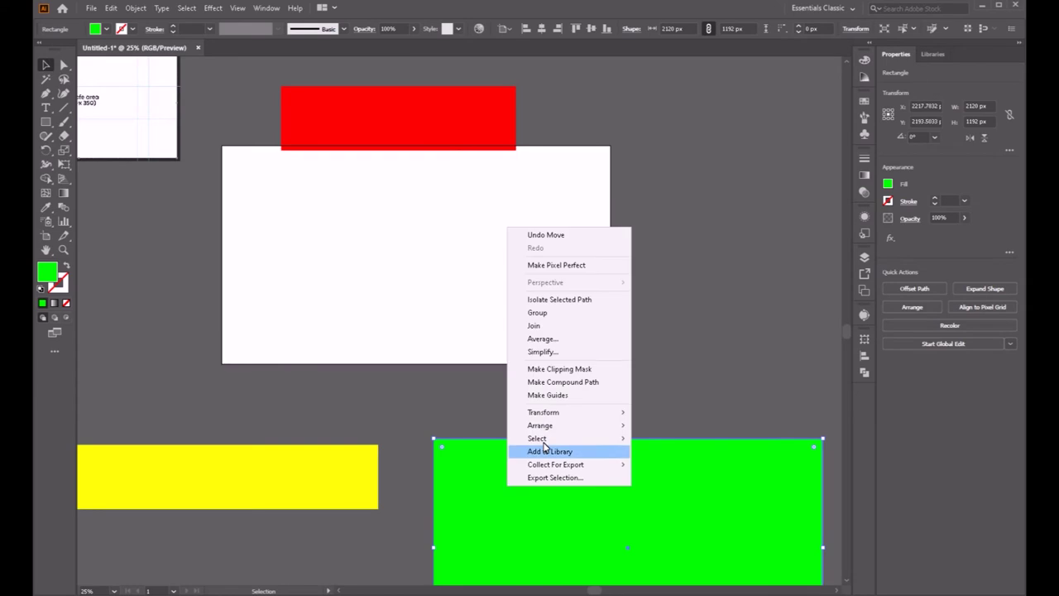
{"action": "mouse_move", "coordinate": [540, 425]}
{"action": "left_click", "coordinate": [674, 468]}
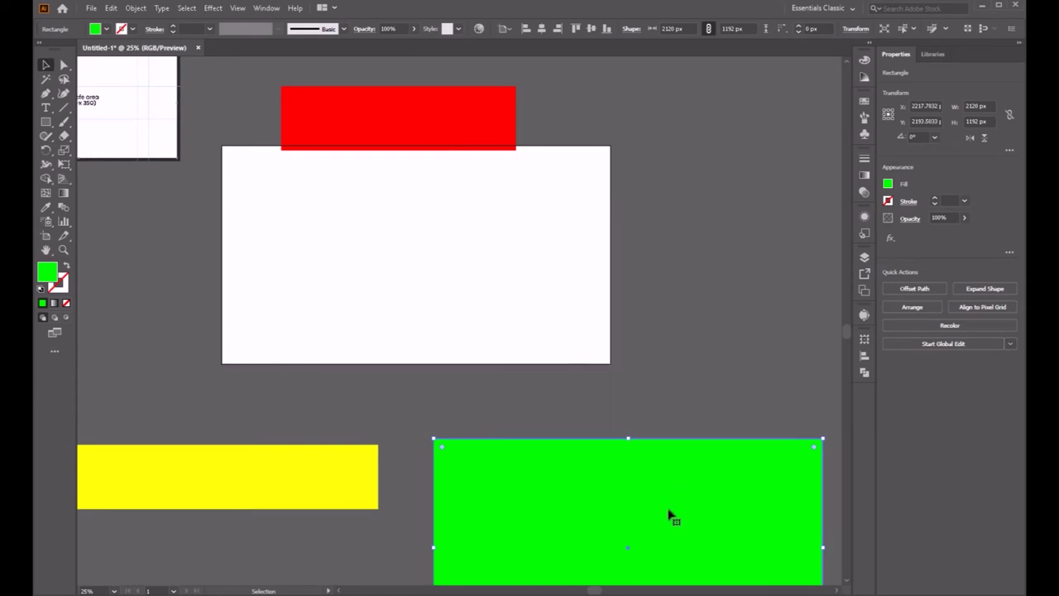
Step: Centre the green rectangle on the artboard and the yellow stripe across its middle
{"action": "left_click_drag", "start_coordinate": [670, 515], "coordinate": [455, 220]}
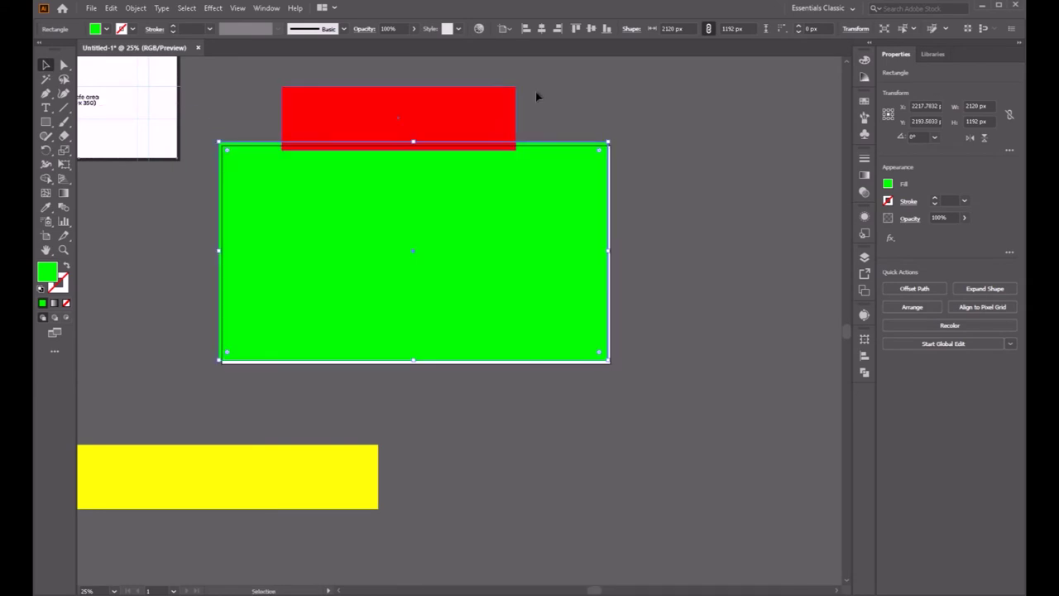
{"action": "left_click", "coordinate": [540, 30]}
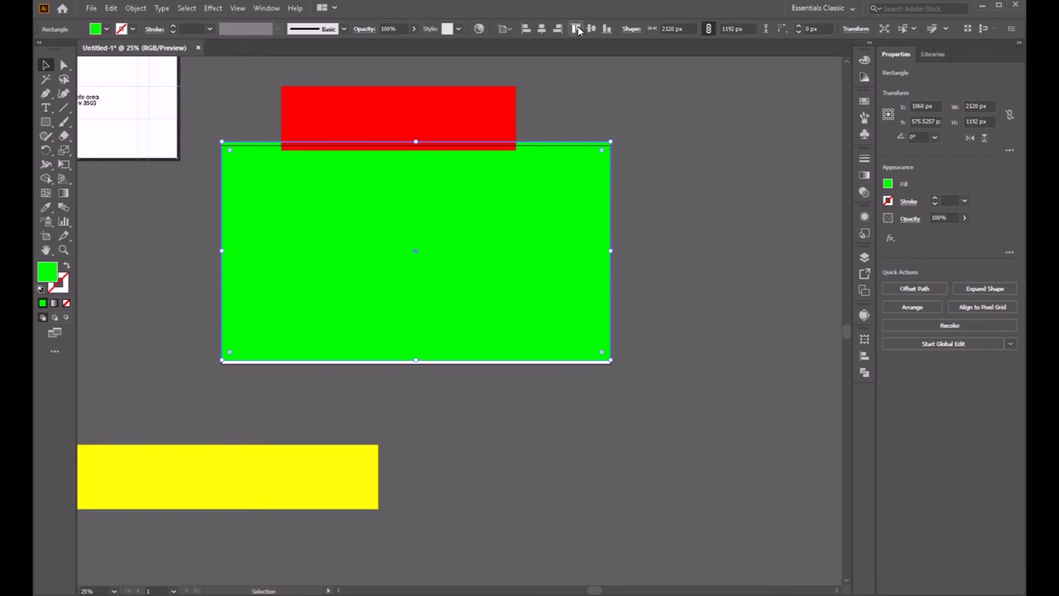
{"action": "left_click", "coordinate": [760, 348]}
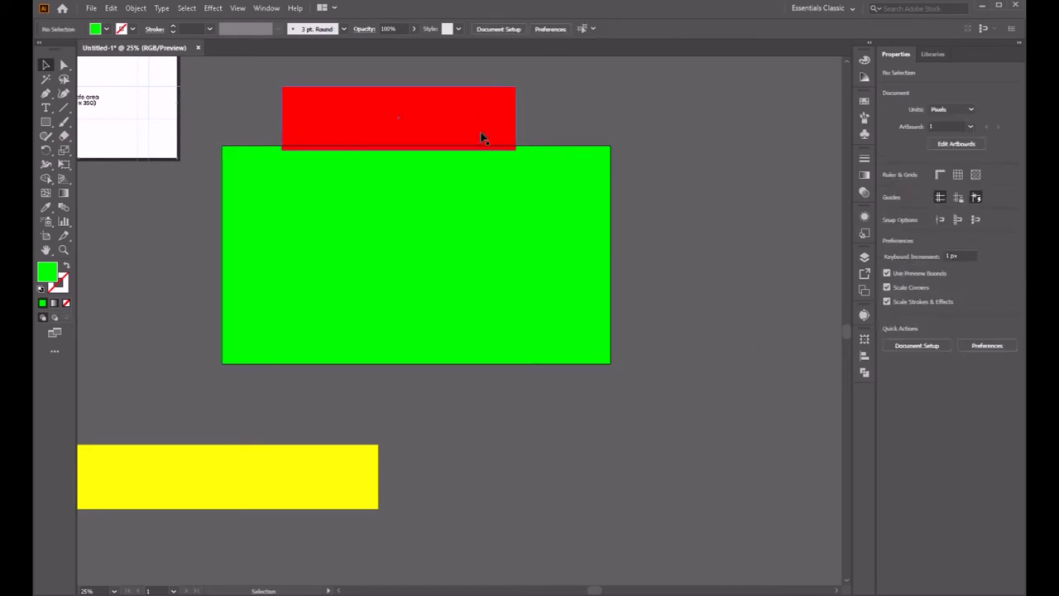
{"action": "mouse_move", "coordinate": [298, 485]}
{"action": "left_mouse_down"}
{"action": "mouse_move", "coordinate": [476, 232]}
{"action": "mouse_move", "coordinate": [480, 275]}
{"action": "left_mouse_up"}
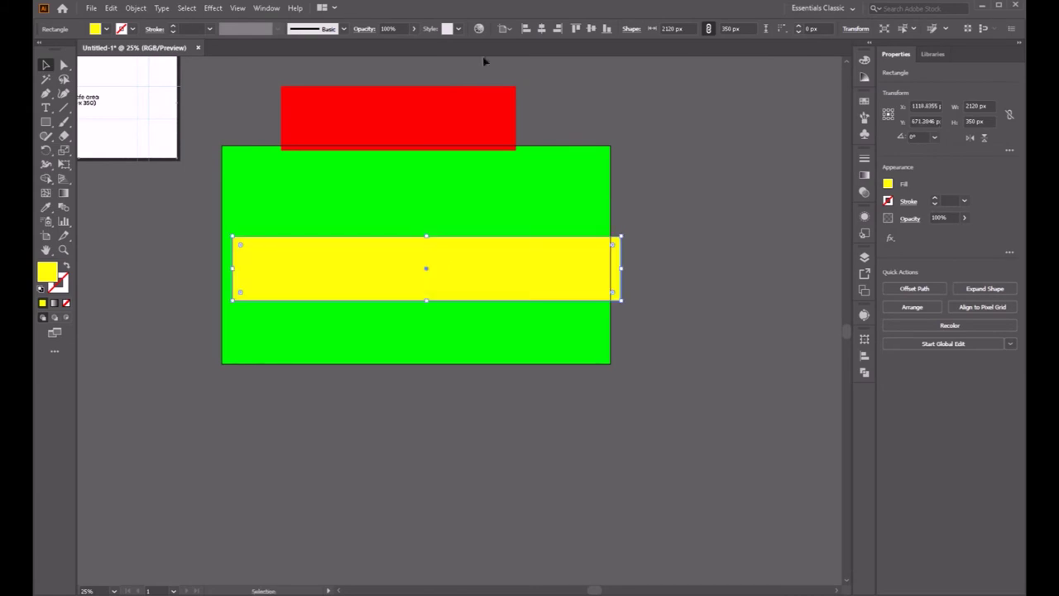
{"action": "left_click", "coordinate": [543, 30]}
{"action": "left_click", "coordinate": [590, 29]}
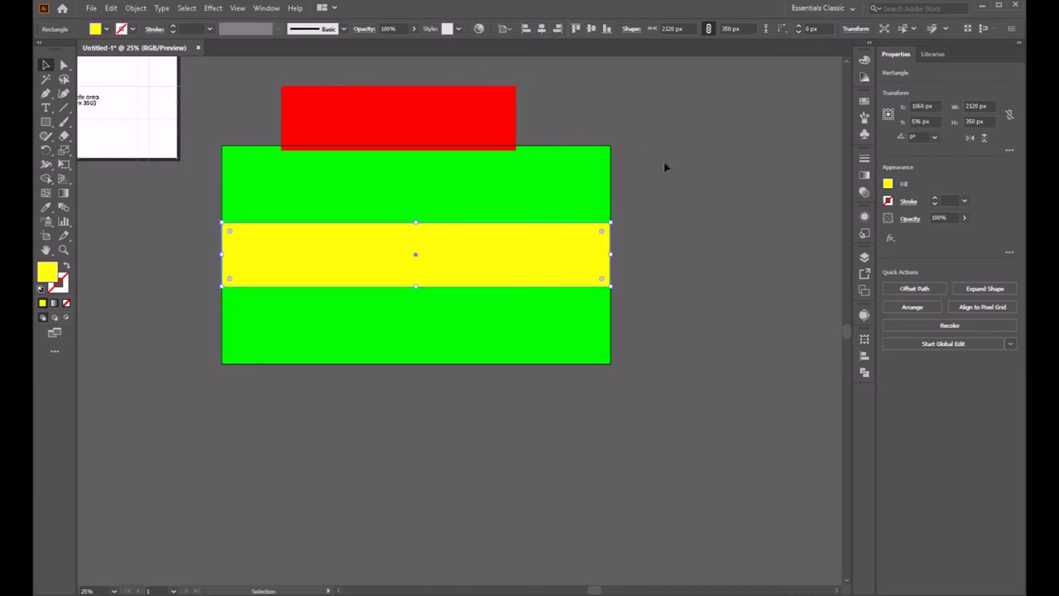
{"action": "left_click", "coordinate": [664, 166]}
Step: Bring the red rectangle to the front and centre it on the artboard
{"action": "right_click", "coordinate": [401, 106]}
{"action": "mouse_move", "coordinate": [438, 304]}
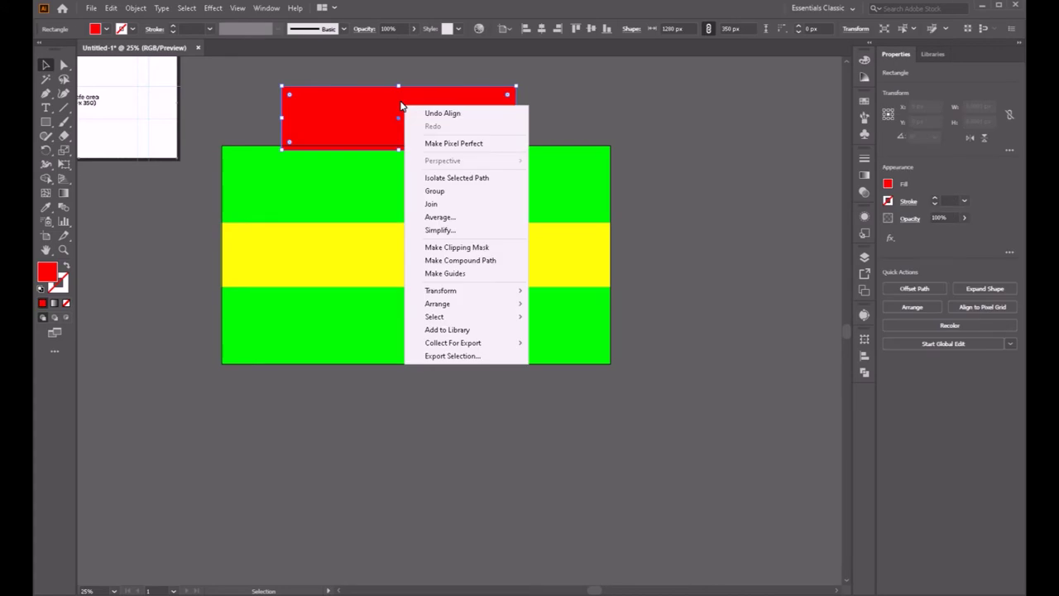
{"action": "left_click", "coordinate": [556, 305]}
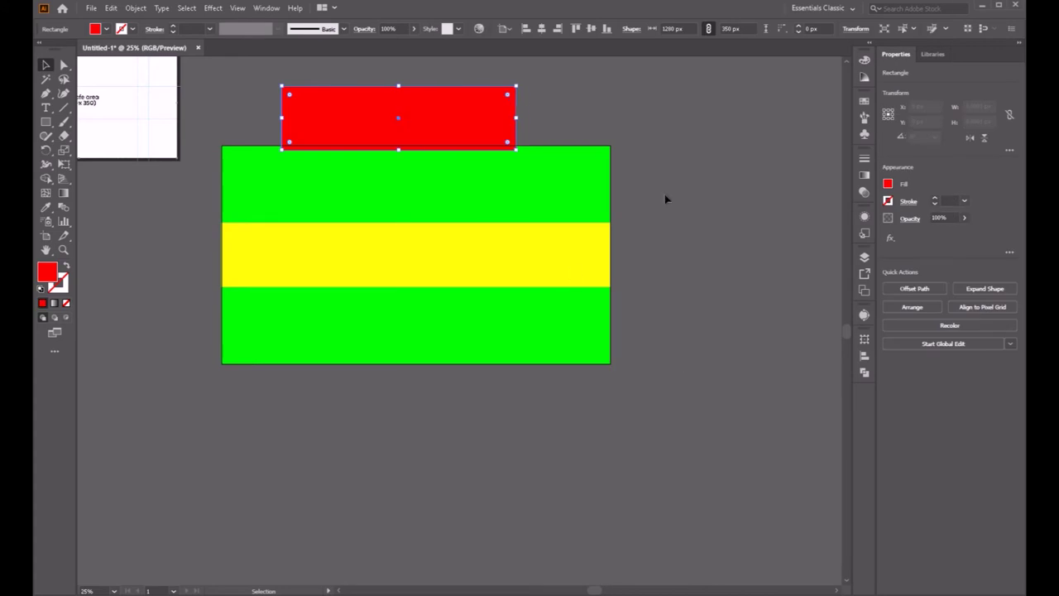
{"action": "left_click", "coordinate": [664, 197]}
{"action": "left_click", "coordinate": [418, 114]}
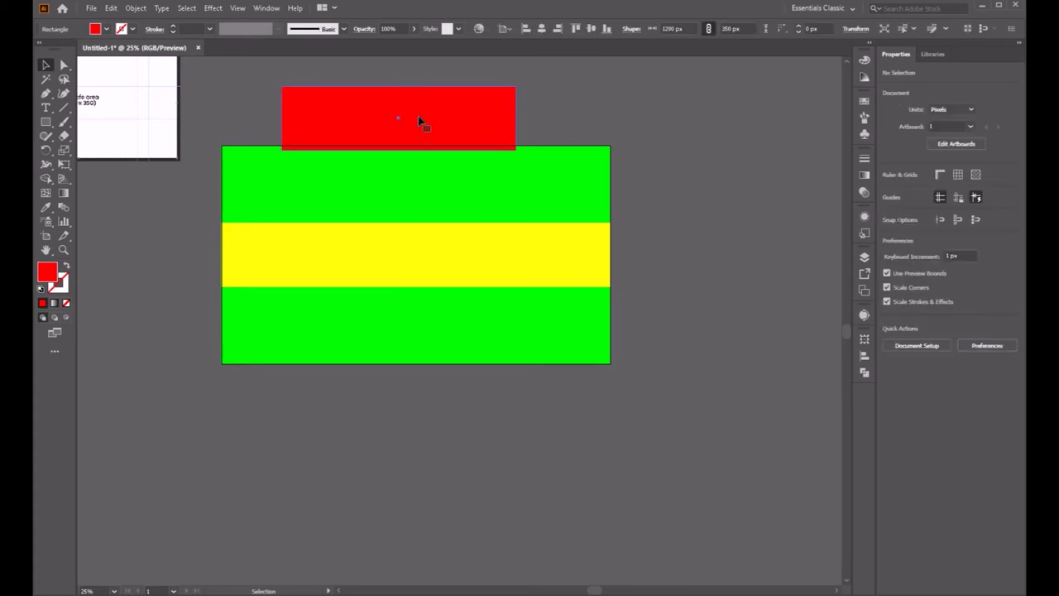
{"action": "left_click", "coordinate": [541, 29]}
{"action": "left_click", "coordinate": [591, 29]}
Step: Move the safe-area template image off to the upper left beside the flag
{"action": "mouse_move", "coordinate": [118, 123]}
{"action": "left_mouse_down"}
{"action": "mouse_move", "coordinate": [415, 123]}
{"action": "mouse_move", "coordinate": [448, 140]}
{"action": "left_mouse_up"}
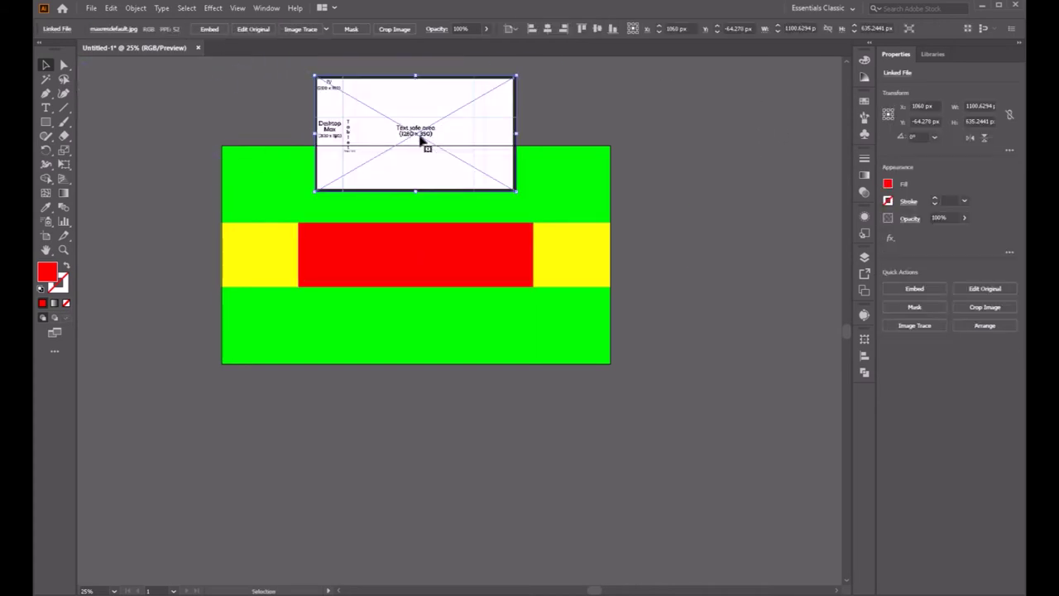
{"action": "left_click", "coordinate": [723, 117]}
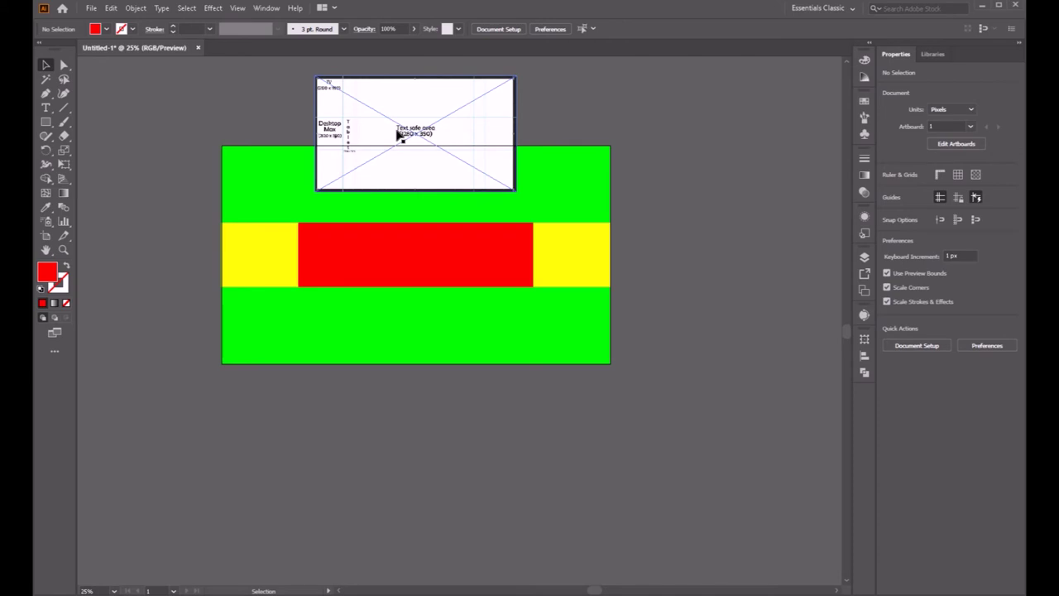
{"action": "left_click_drag", "start_coordinate": [366, 140], "coordinate": [127, 122]}
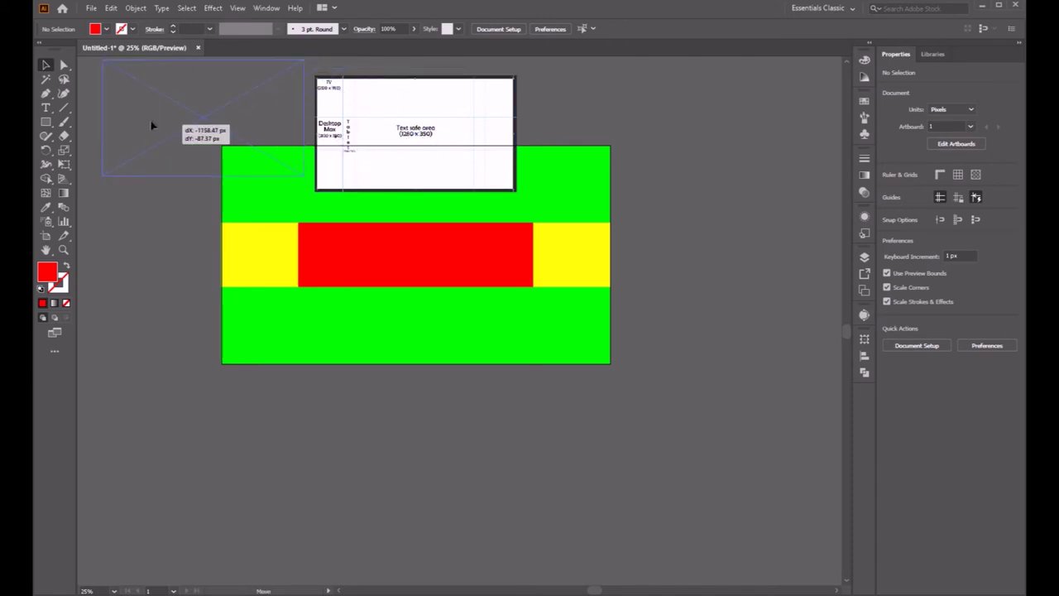
{"action": "left_click", "coordinate": [694, 225]}
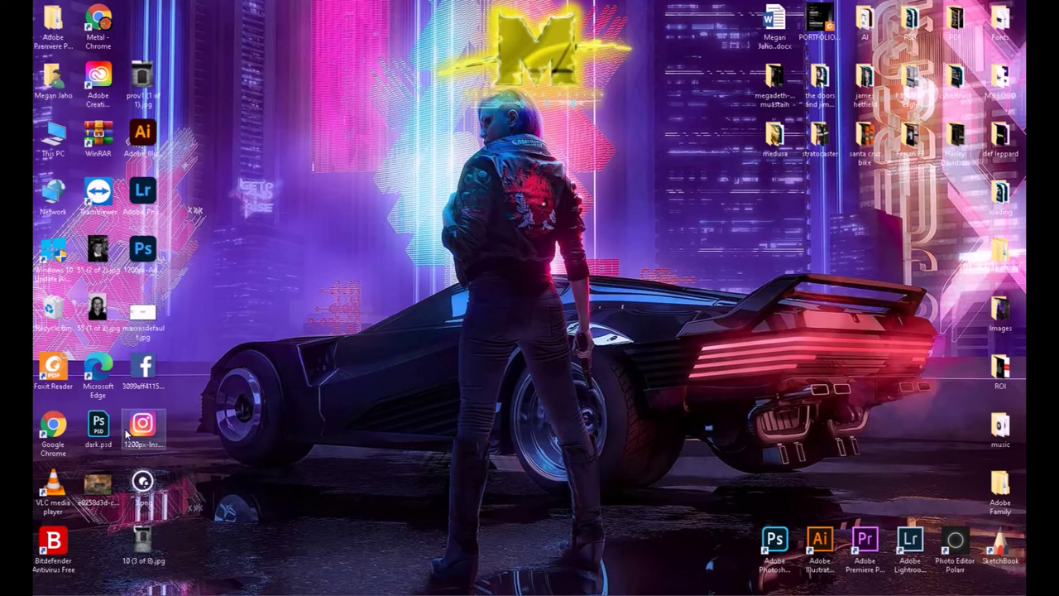
{"action": "left_click_drag", "start_coordinate": [142, 80], "coordinate": [241, 283]}
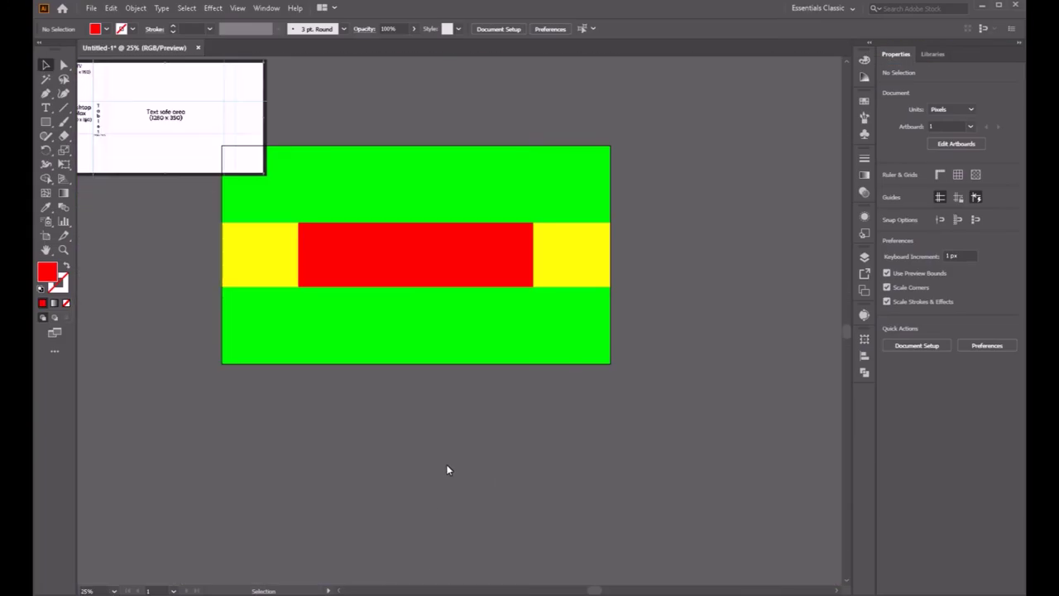
Step: Place the door photo prov1 (1 of 1).jpg and scale it to about 2135 × 2644 px over the flag
{"action": "left_click_drag", "start_coordinate": [447, 470], "coordinate": [165, 402]}
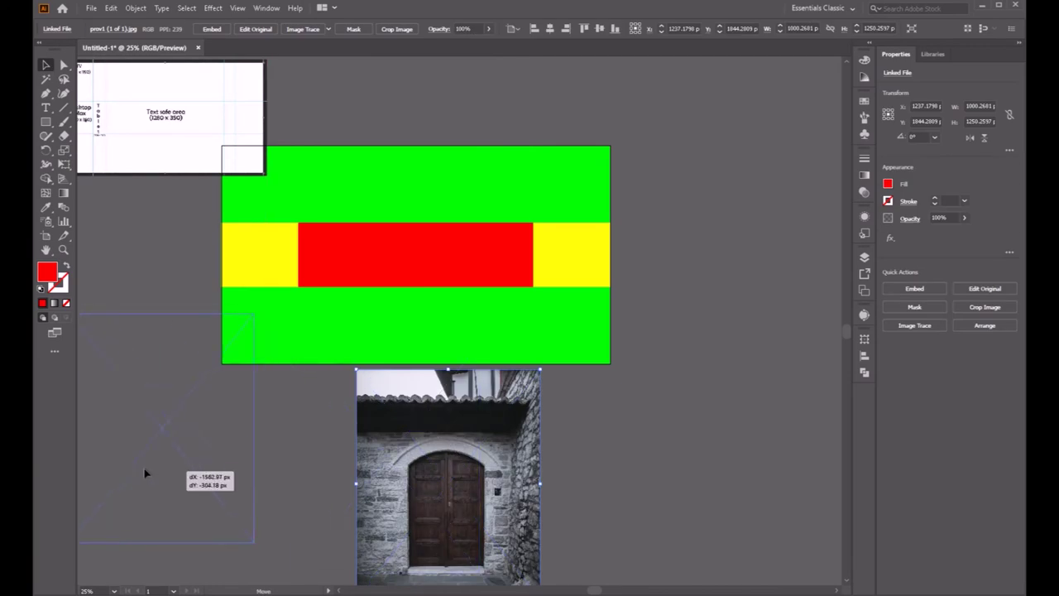
{"action": "left_click", "coordinate": [574, 255]}
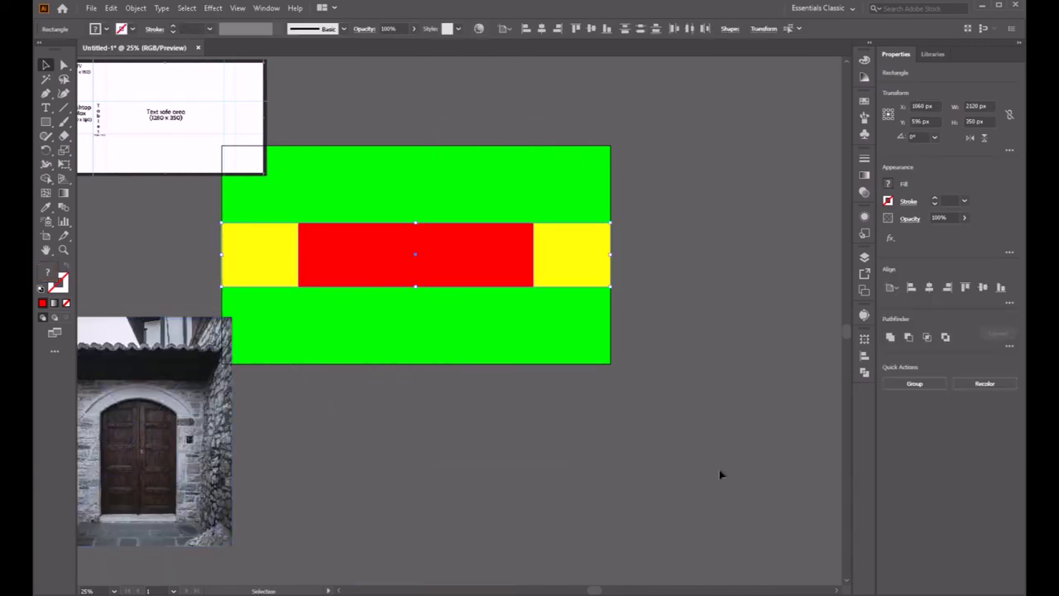
{"action": "left_click", "coordinate": [762, 456]}
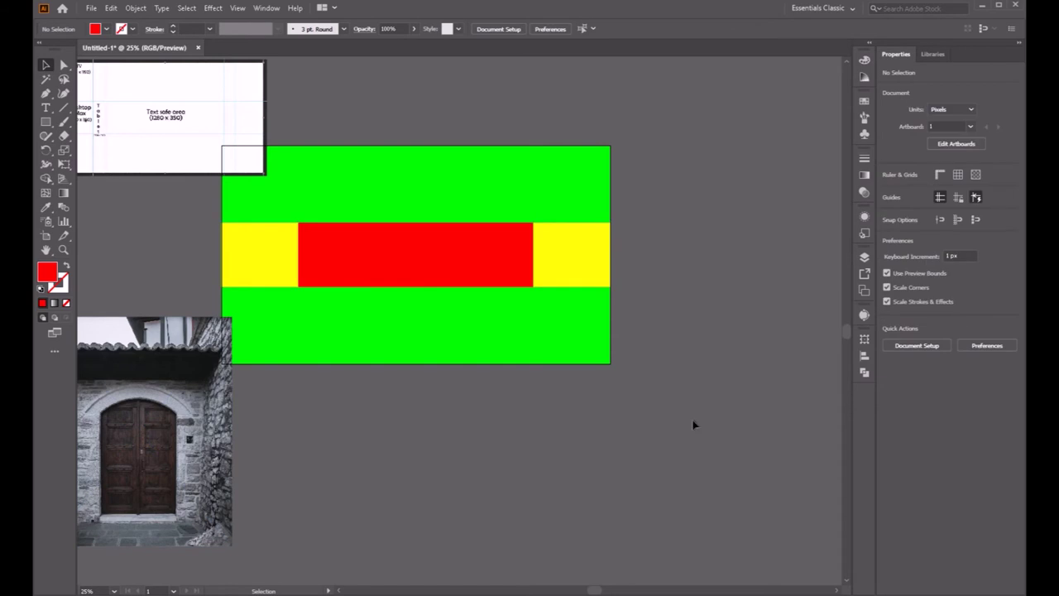
{"action": "mouse_move", "coordinate": [206, 366]}
{"action": "left_mouse_down"}
{"action": "mouse_move", "coordinate": [467, 233]}
{"action": "mouse_move", "coordinate": [120, 91]}
{"action": "mouse_move", "coordinate": [399, 342]}
{"action": "left_mouse_up"}
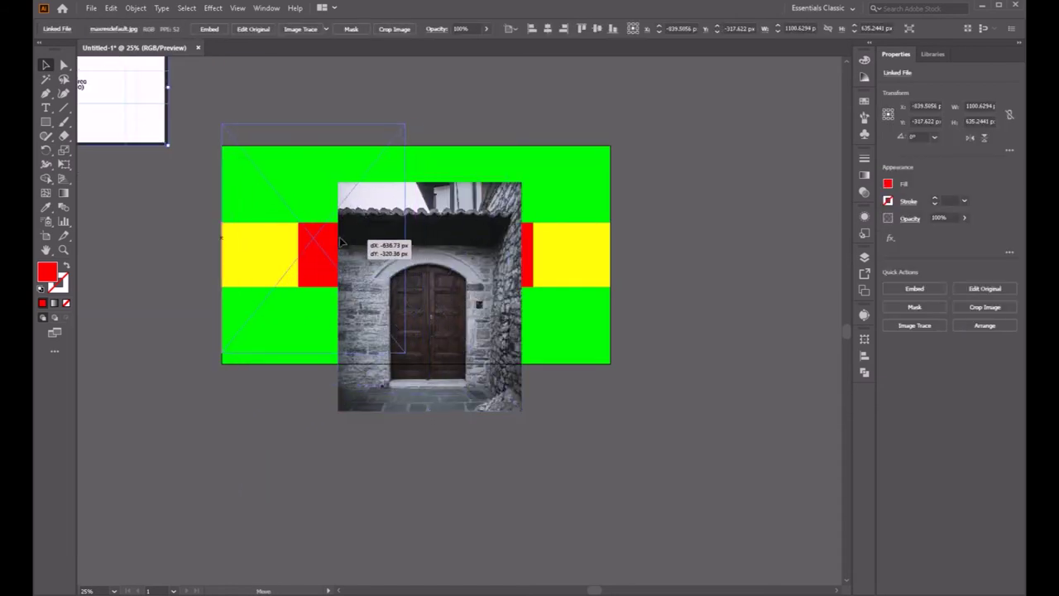
{"action": "mouse_move", "coordinate": [406, 358]}
{"action": "left_mouse_down"}
{"action": "mouse_move", "coordinate": [579, 324]}
{"action": "mouse_move", "coordinate": [728, 465]}
{"action": "mouse_move", "coordinate": [704, 451]}
{"action": "left_mouse_up"}
Step: Centre the door photo on the artboard and lower its opacity to 42%
{"action": "scroll", "coordinate": [621, 356], "scroll_direction": "up", "scroll_amount": 3}
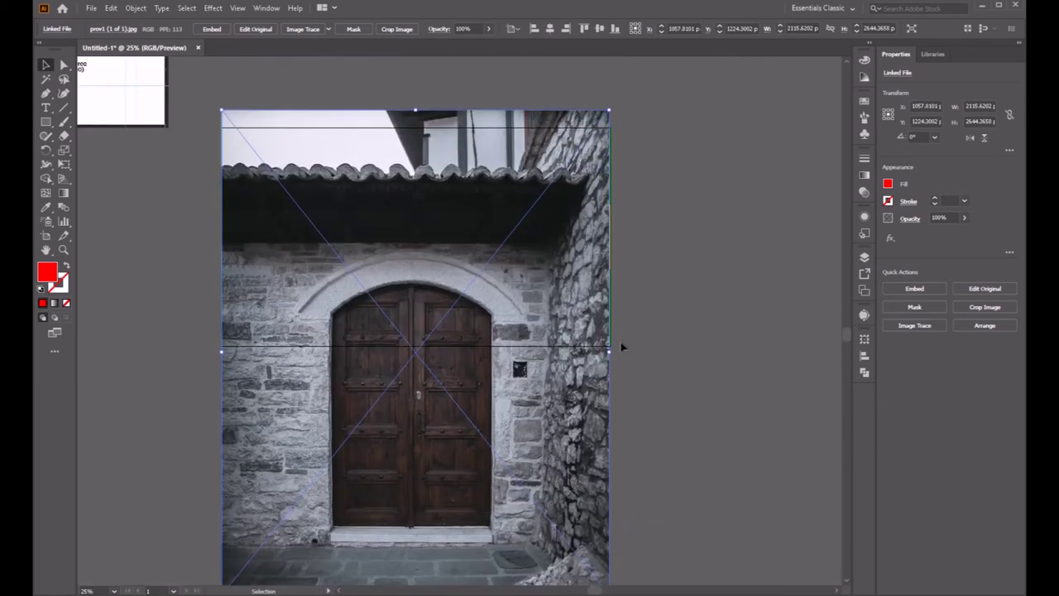
{"action": "scroll", "coordinate": [622, 347], "scroll_direction": "up", "scroll_amount": 2}
{"action": "left_click_drag", "start_coordinate": [436, 529], "coordinate": [442, 447]}
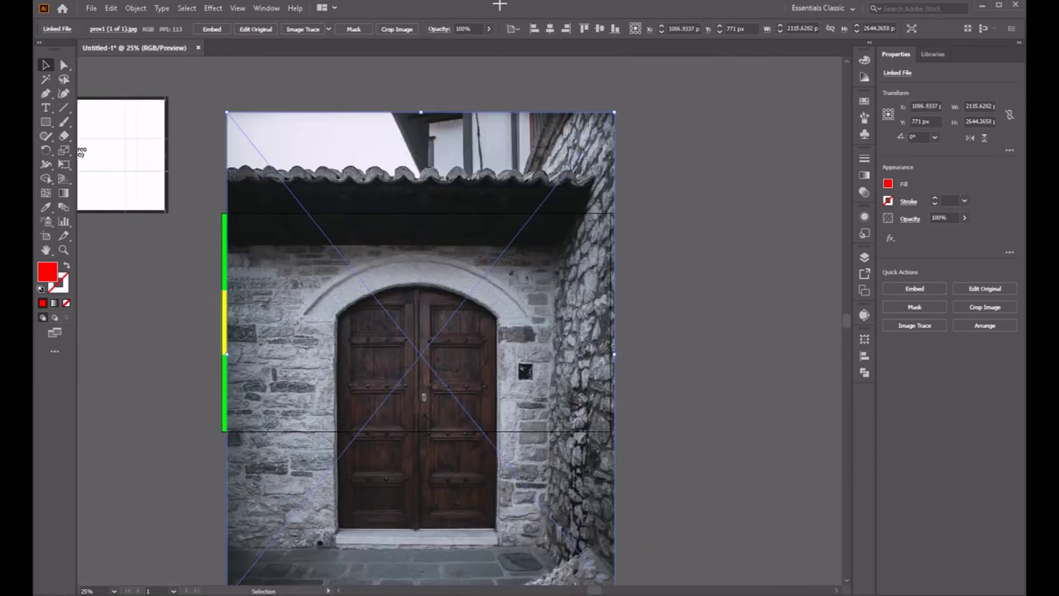
{"action": "left_click", "coordinate": [550, 28]}
{"action": "left_click", "coordinate": [599, 29]}
{"action": "left_click", "coordinate": [487, 29]}
{"action": "left_click_drag", "start_coordinate": [476, 48], "coordinate": [451, 44]}
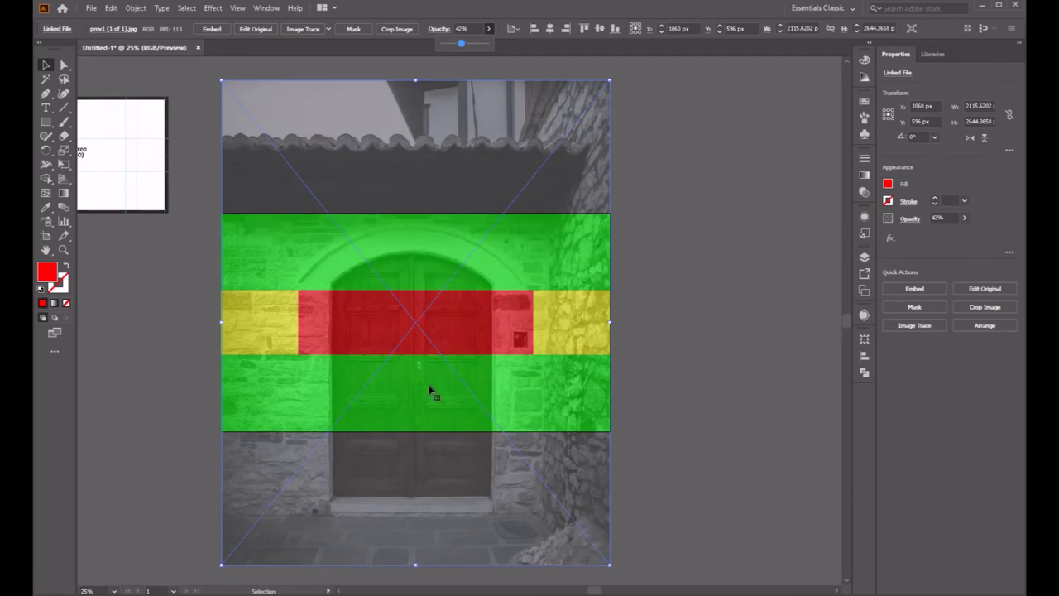
Step: Nudge the photo vertically so the door lines up with the red block
{"action": "left_click_drag", "start_coordinate": [417, 409], "coordinate": [418, 436]}
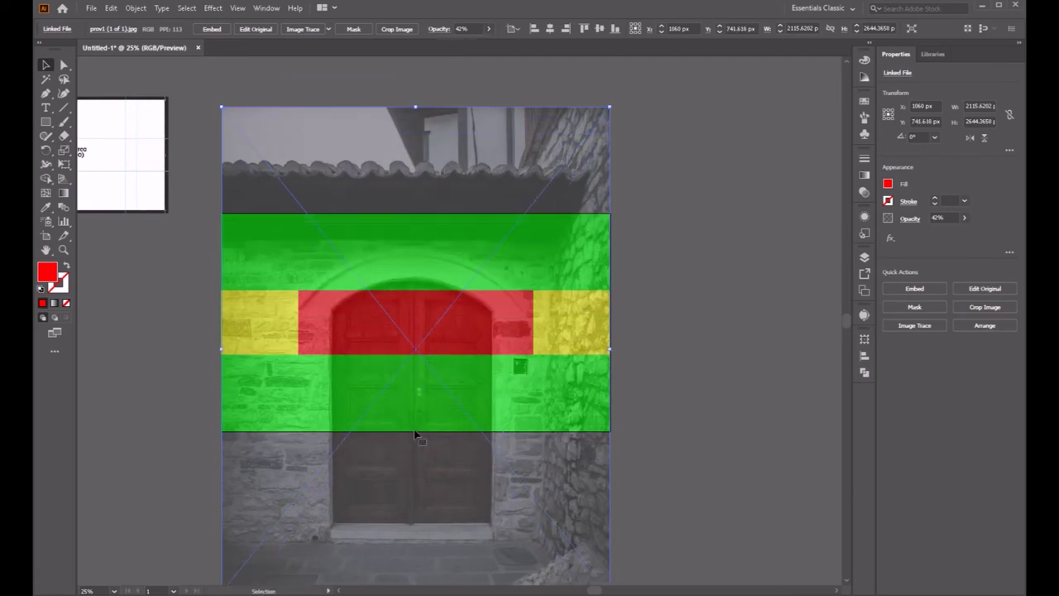
{"action": "left_click_drag", "start_coordinate": [408, 425], "coordinate": [408, 414]}
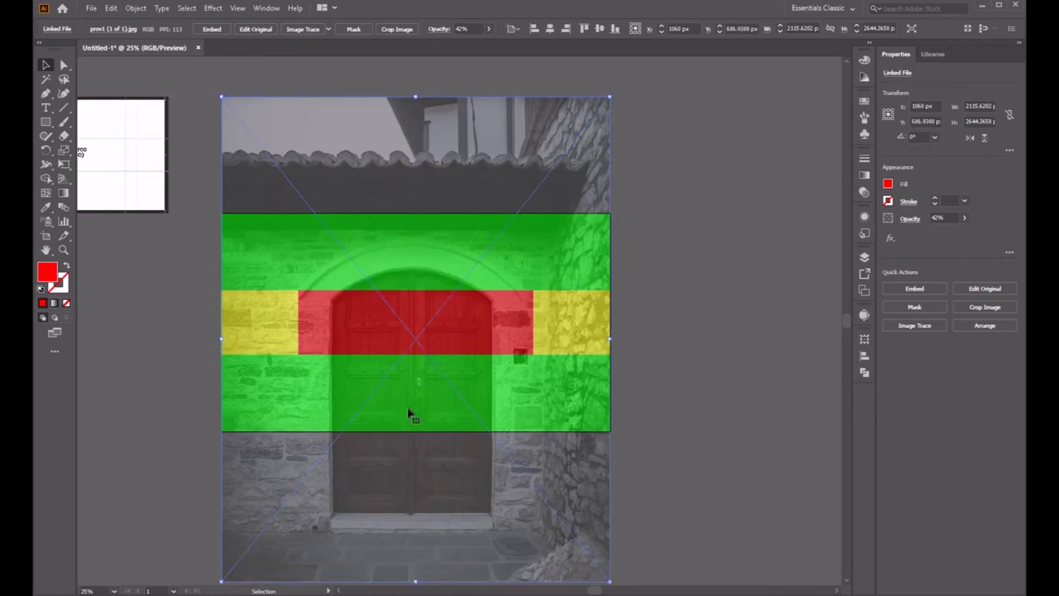
{"action": "left_click_drag", "start_coordinate": [408, 415], "coordinate": [406, 412]}
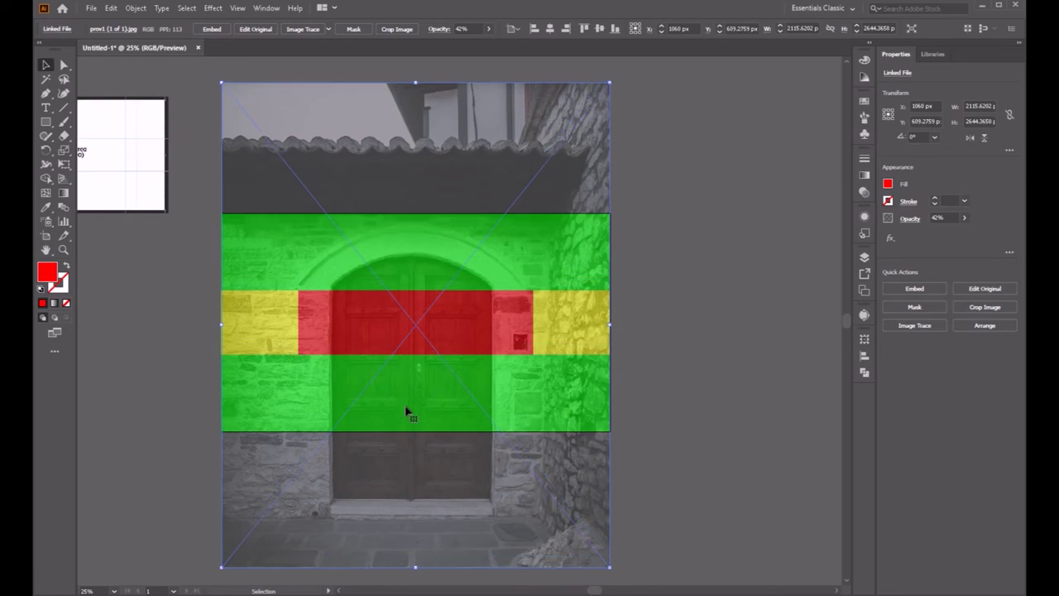
{"action": "left_click", "coordinate": [659, 225]}
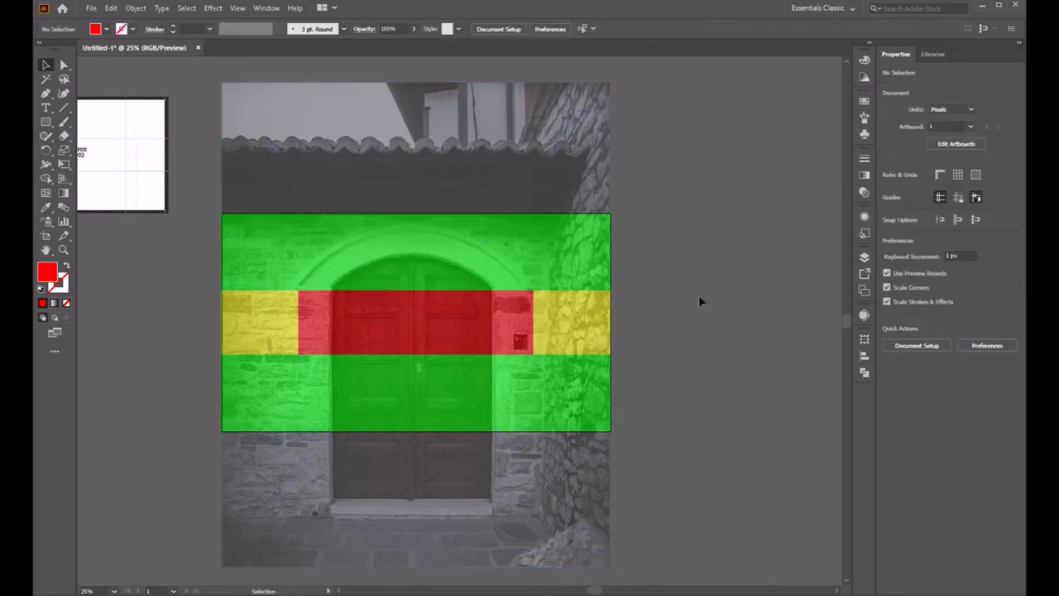
Step: Apply a Gaussian Blur with a 5-pixel radius to the door photo
{"action": "left_click", "coordinate": [562, 110]}
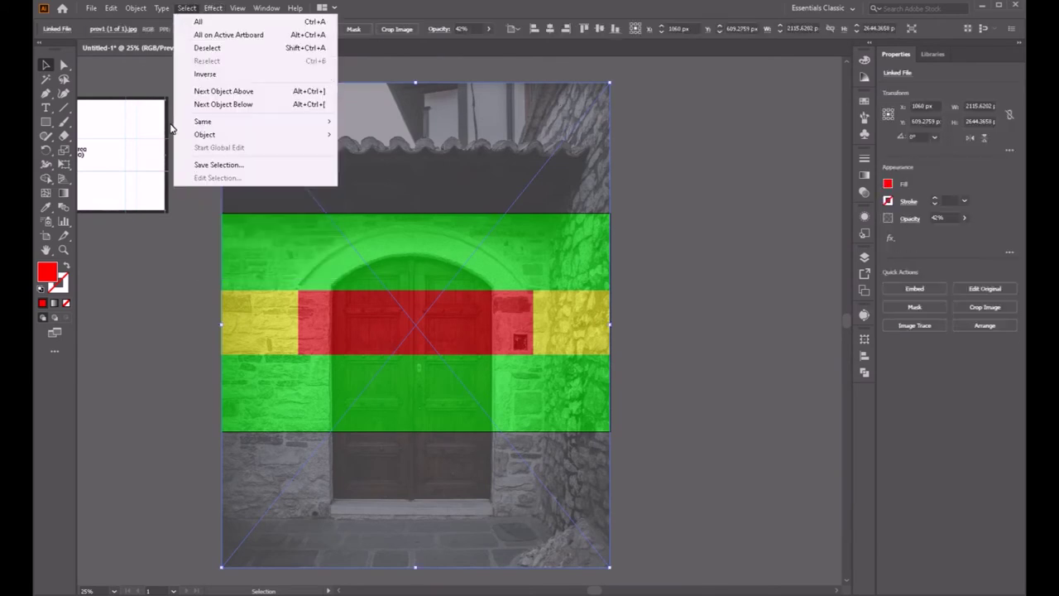
{"action": "left_click", "coordinate": [203, 7]}
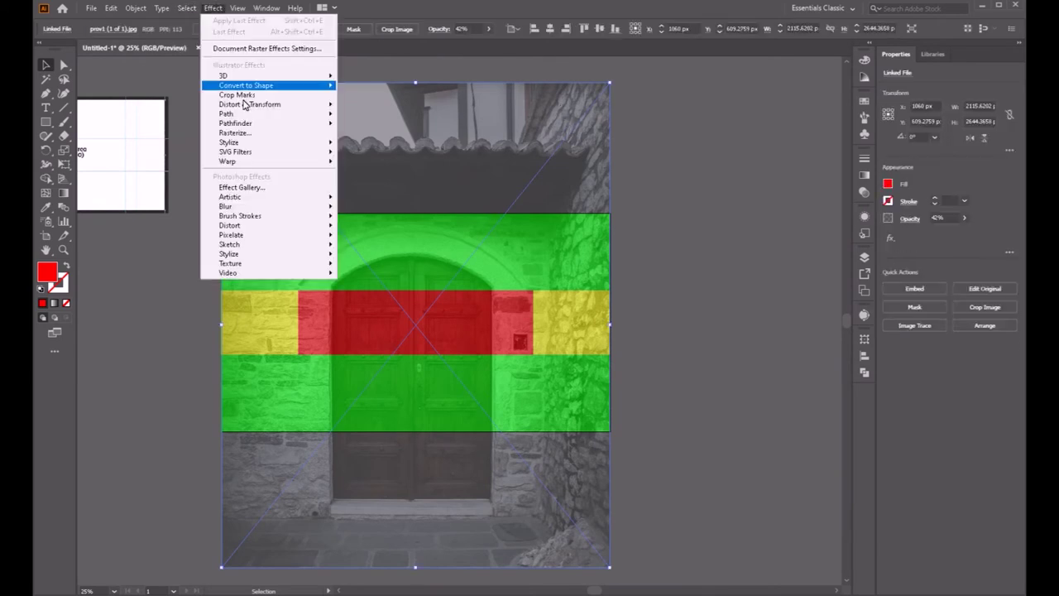
{"action": "mouse_move", "coordinate": [249, 206]}
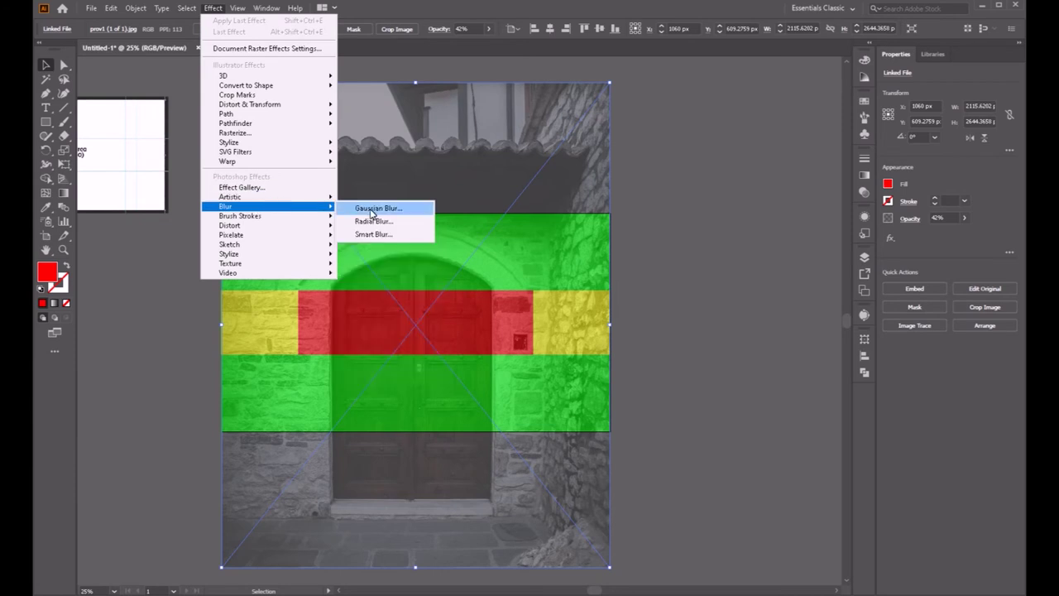
{"action": "left_click", "coordinate": [377, 208]}
{"action": "double_click", "coordinate": [727, 362]}
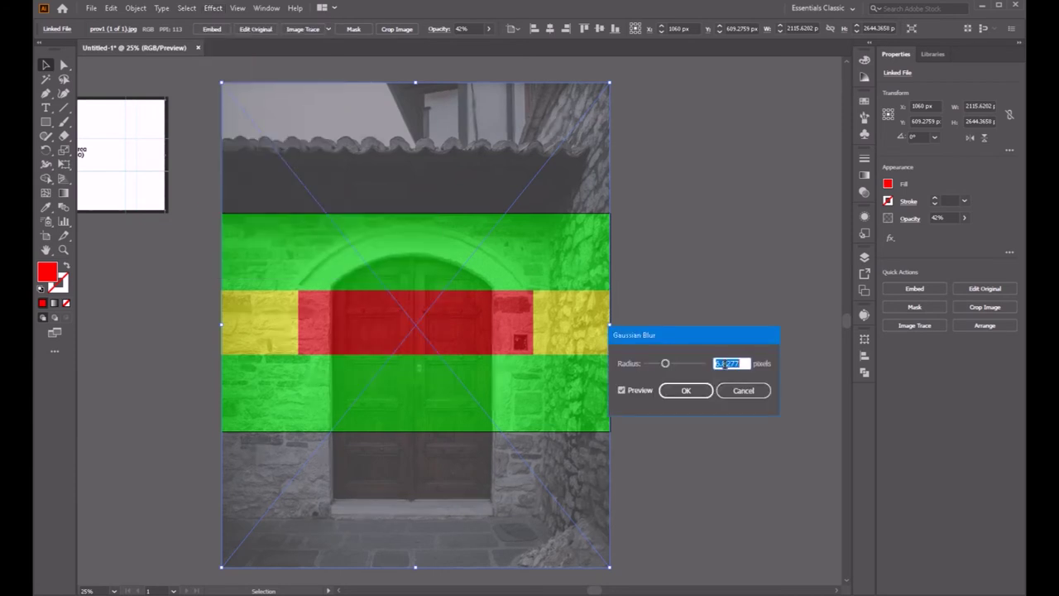
{"action": "type", "text": "5"}
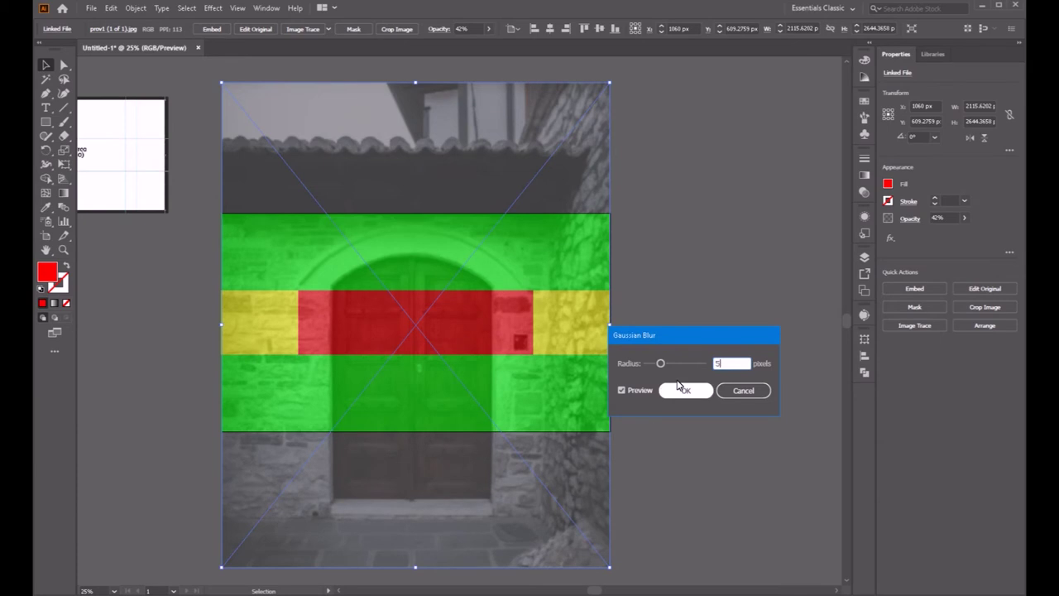
{"action": "left_click", "coordinate": [682, 389]}
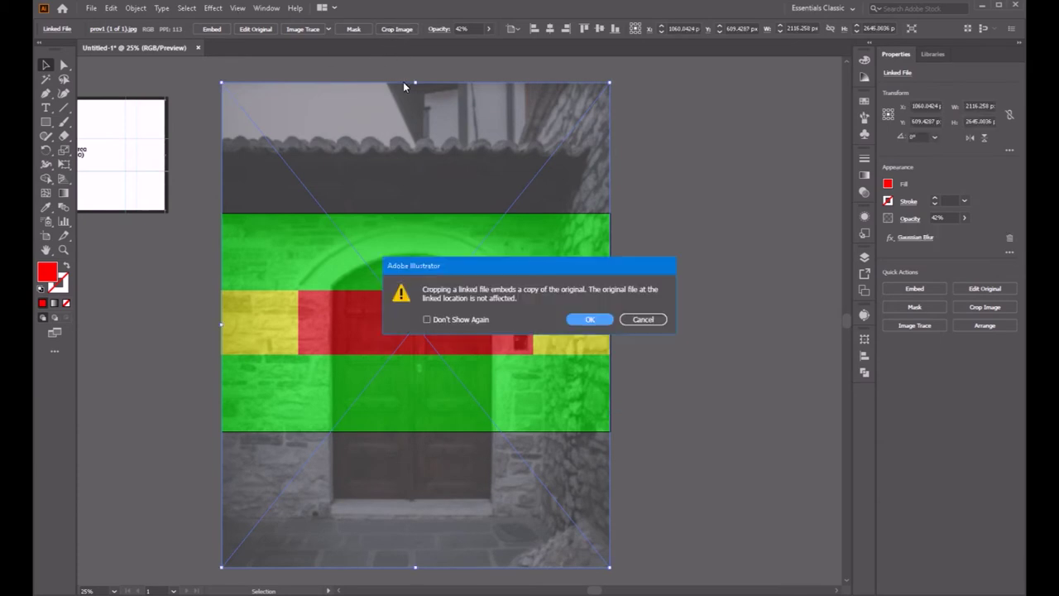
Step: Crop the blurred door photo to the flag's top and bottom edges, about 2115 × 1191 px
{"action": "left_click", "coordinate": [589, 319]}
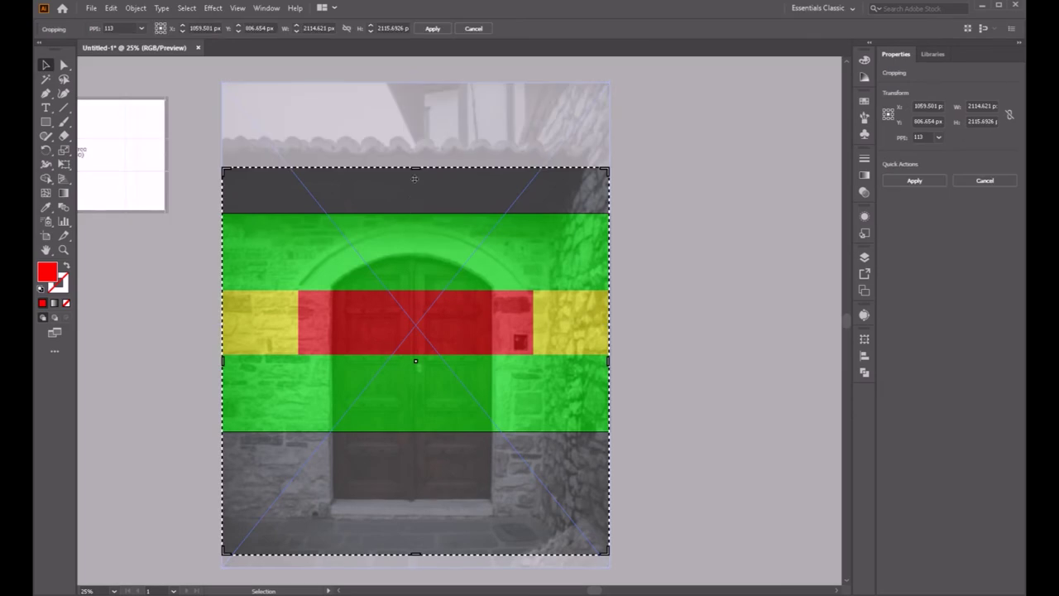
{"action": "left_click_drag", "start_coordinate": [416, 171], "coordinate": [415, 217]}
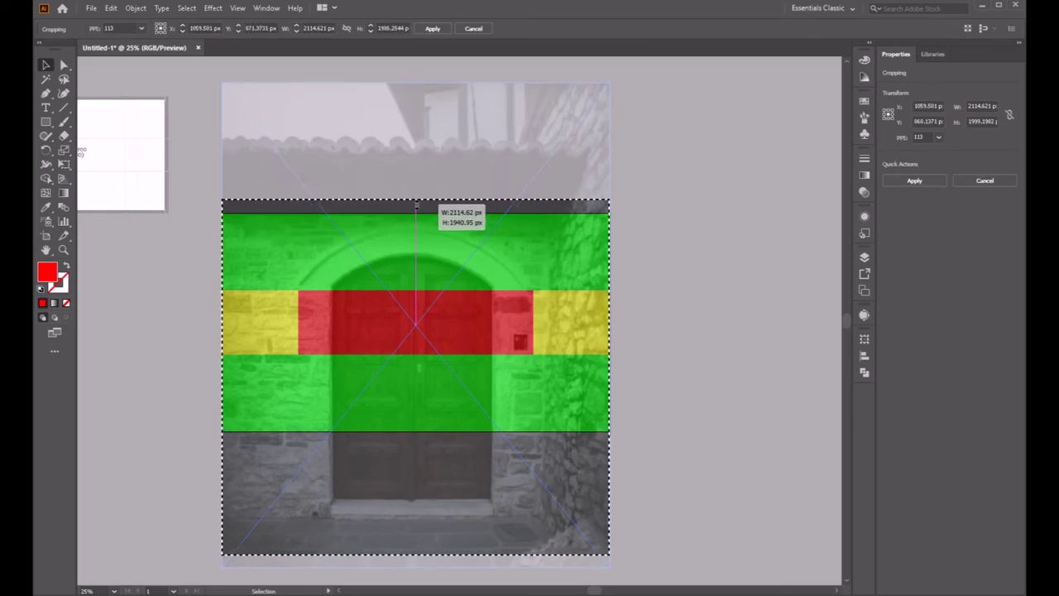
{"action": "left_click_drag", "start_coordinate": [416, 552], "coordinate": [420, 431]}
{"action": "left_click", "coordinate": [435, 29]}
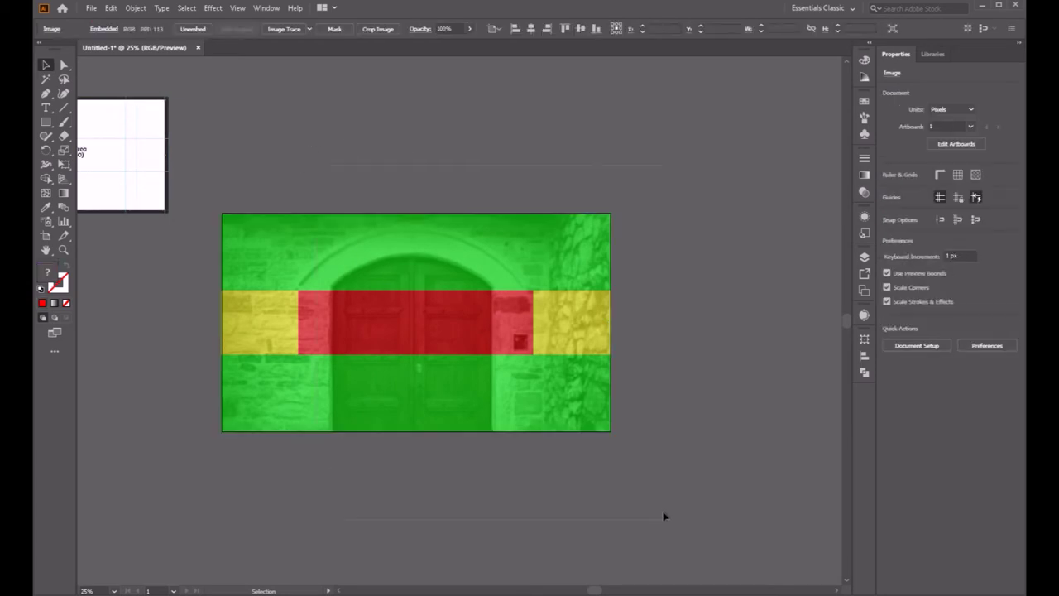
Step: Place the photo 10 (3 of 8).jpg from the desktop onto the canvas beside the banner
{"action": "left_click", "coordinate": [613, 416]}
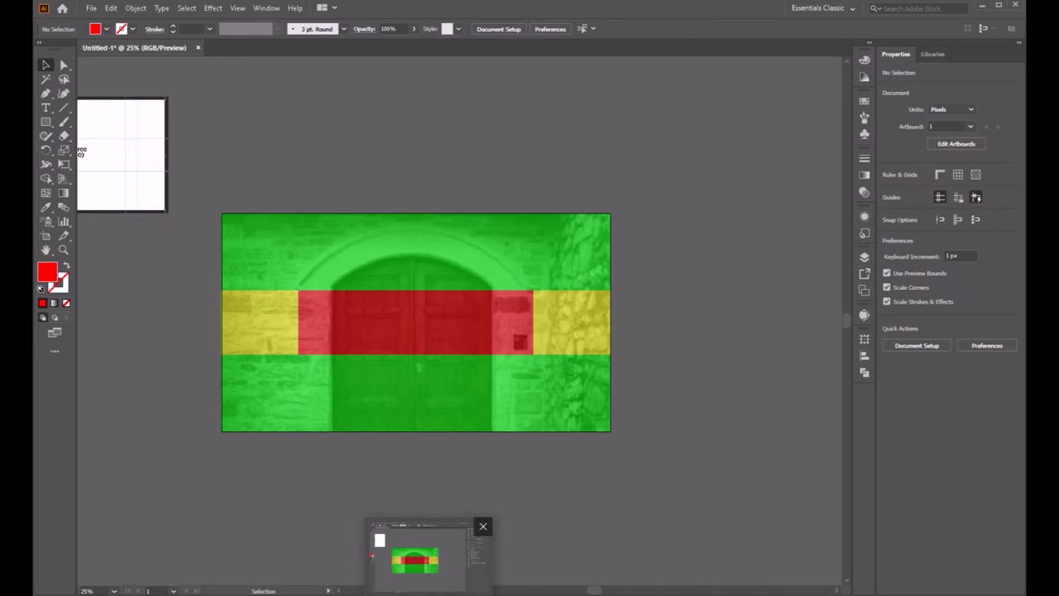
{"action": "left_click", "coordinate": [430, 593]}
{"action": "left_click", "coordinate": [137, 531]}
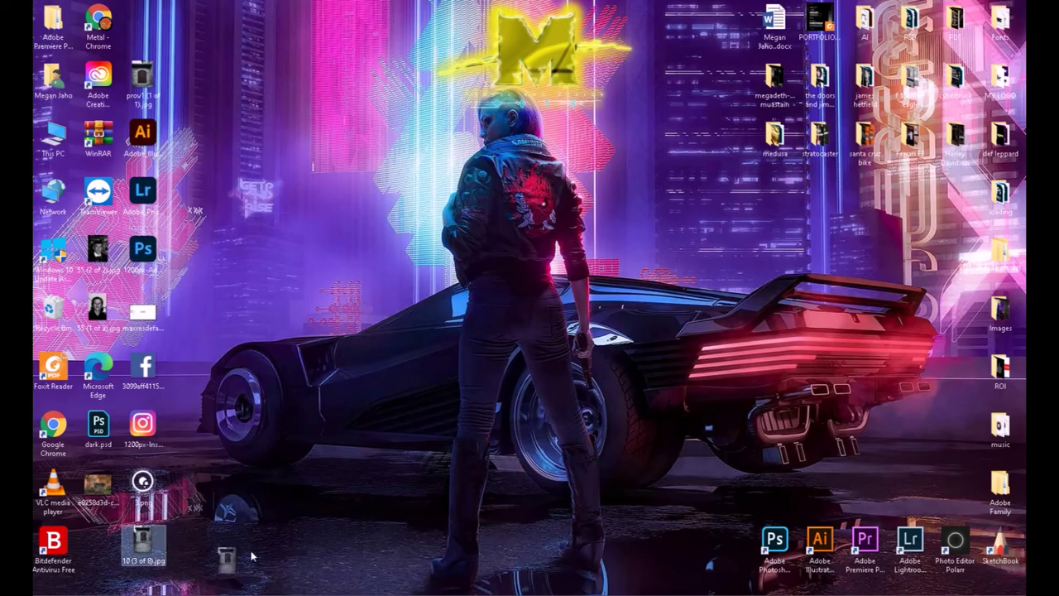
{"action": "left_click", "coordinate": [406, 593]}
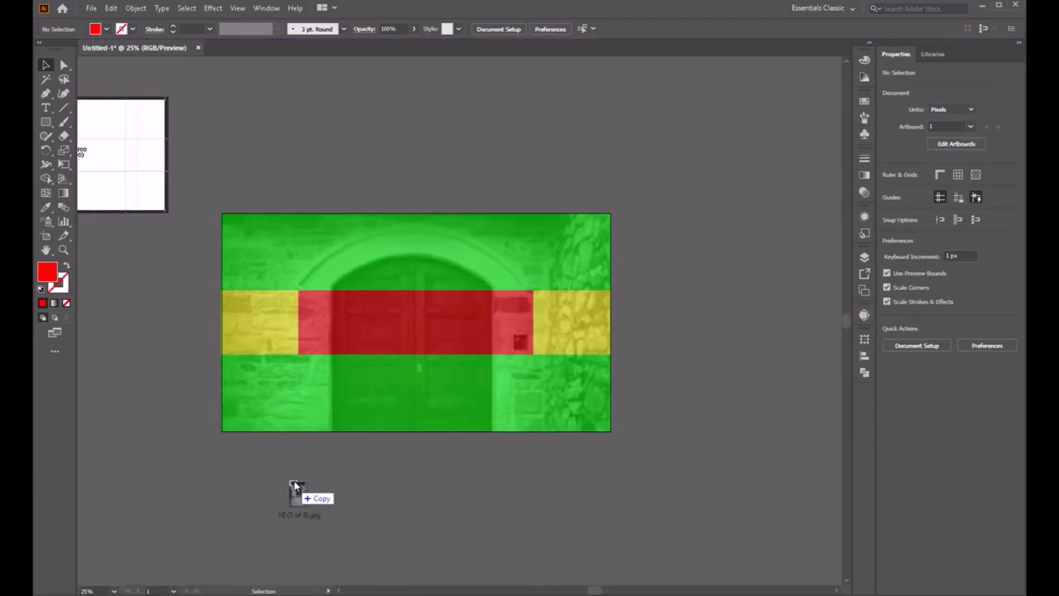
{"action": "mouse_move", "coordinate": [452, 493]}
{"action": "left_mouse_down"}
{"action": "mouse_move", "coordinate": [444, 475]}
{"action": "mouse_move", "coordinate": [745, 267]}
{"action": "mouse_move", "coordinate": [733, 260]}
{"action": "left_mouse_up"}
{"action": "left_click", "coordinate": [361, 151]}
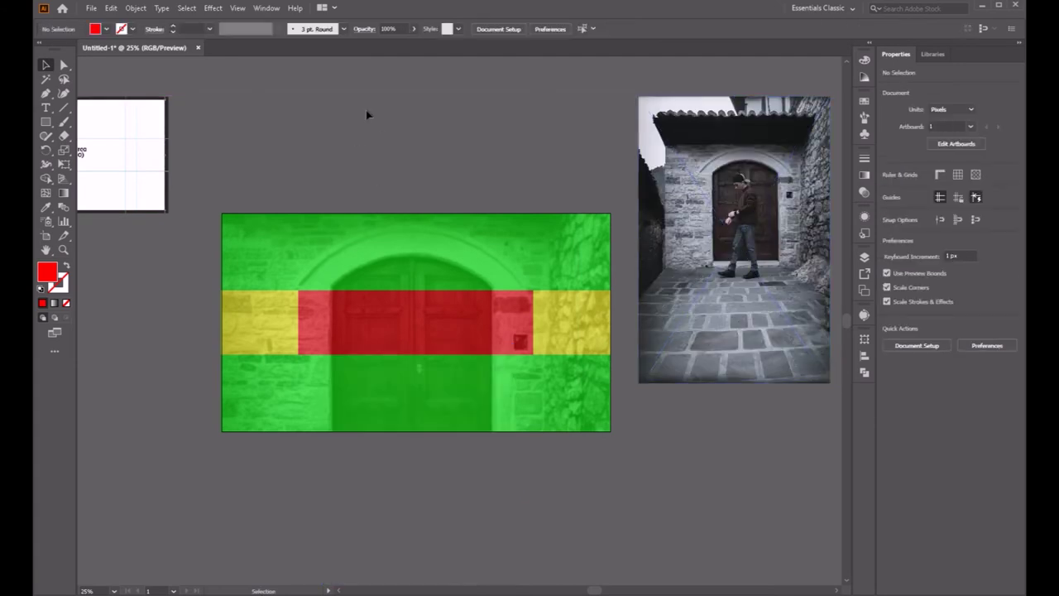
Step: Draw a red circle over the photo and centre both on the artboard
{"action": "left_click", "coordinate": [46, 121]}
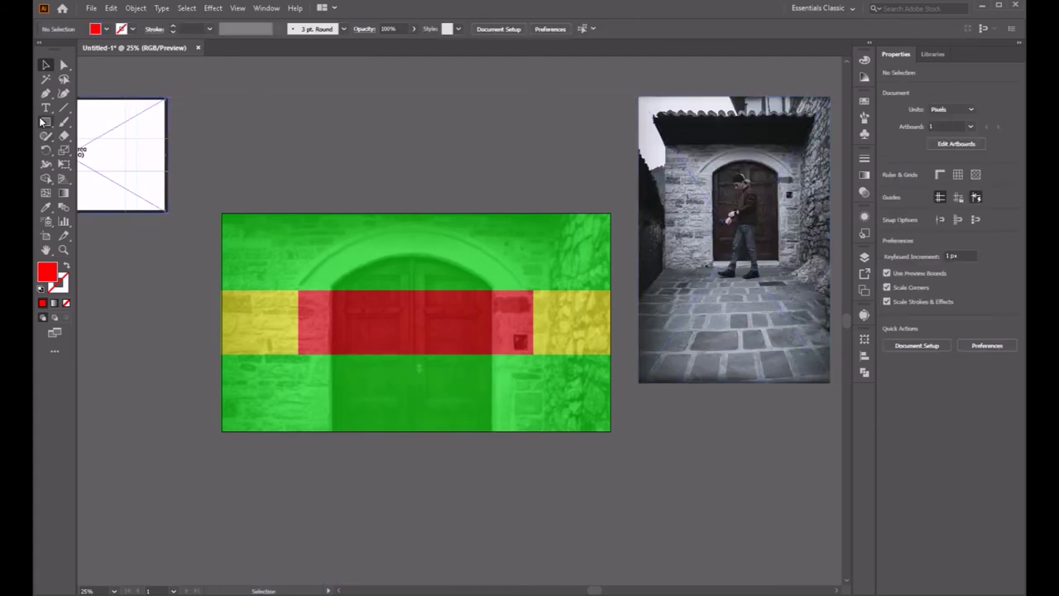
{"action": "left_click", "coordinate": [79, 149]}
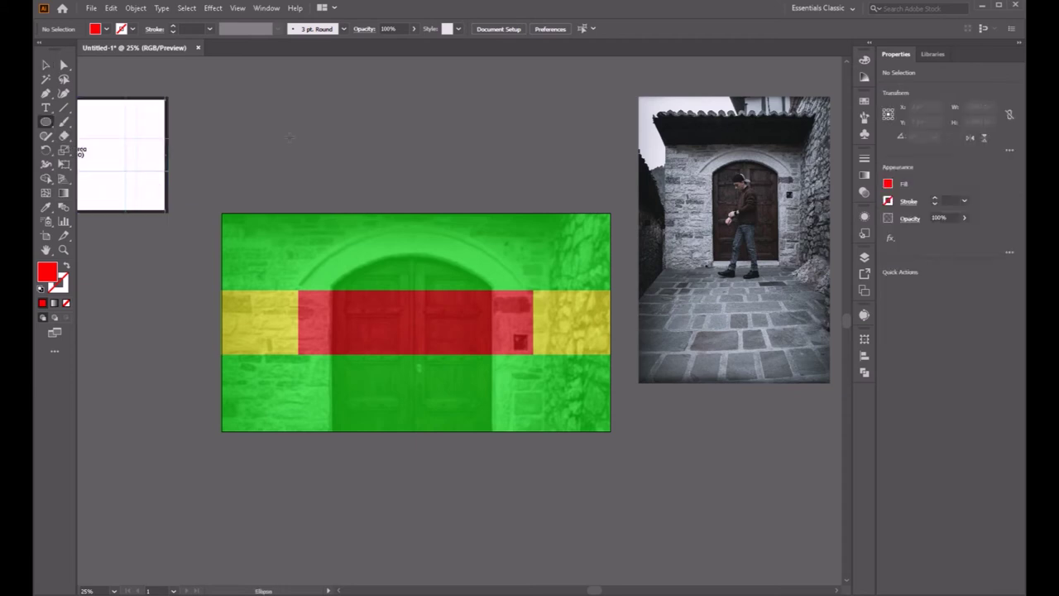
{"action": "left_click_drag", "start_coordinate": [288, 133], "coordinate": [437, 206]}
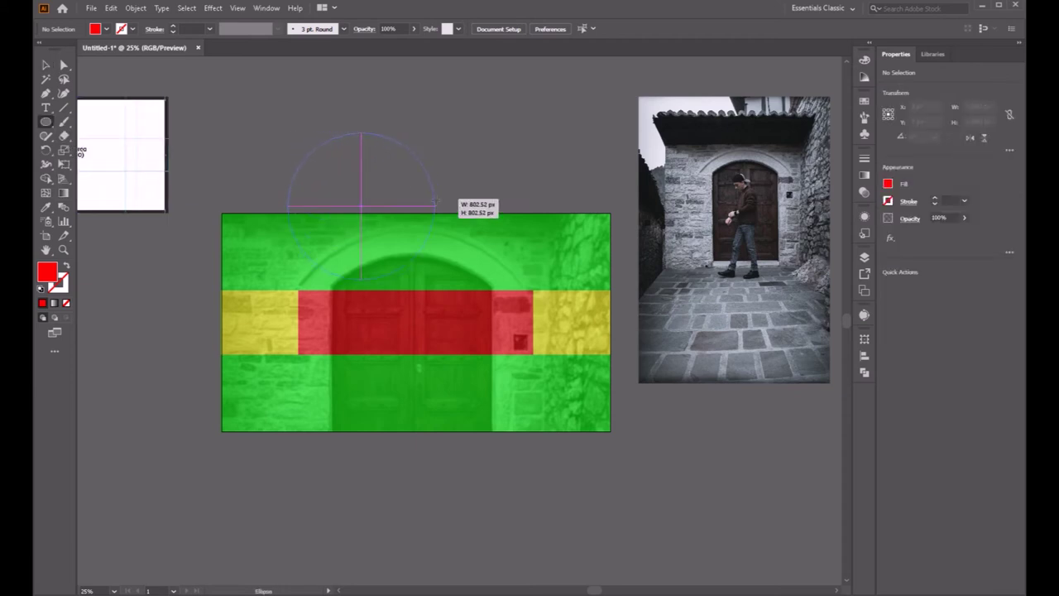
{"action": "left_click", "coordinate": [46, 64]}
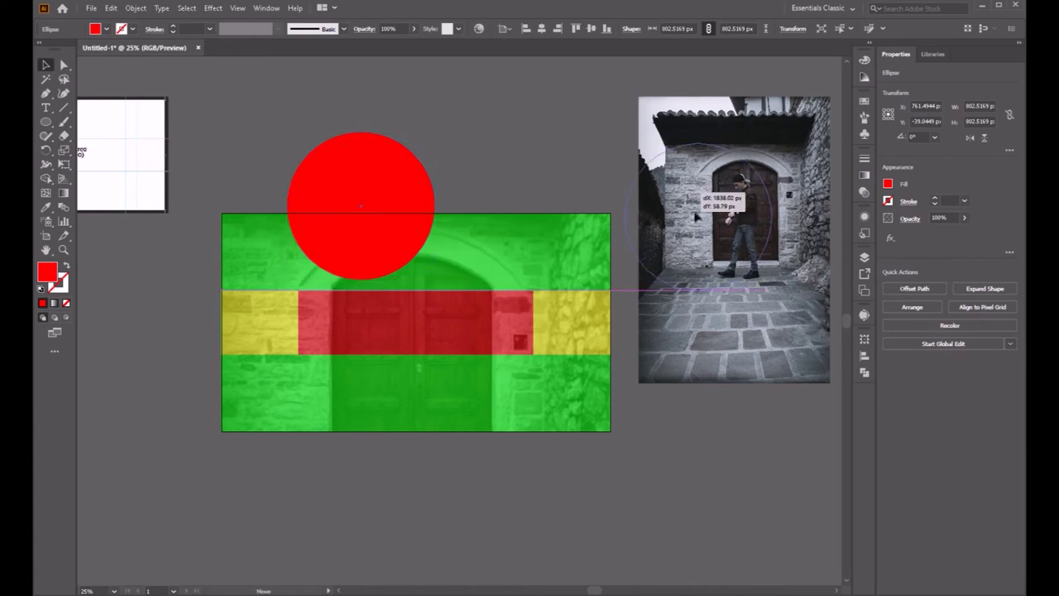
{"action": "left_click_drag", "start_coordinate": [301, 177], "coordinate": [675, 208]}
{"action": "left_click_drag", "start_coordinate": [563, 130], "coordinate": [750, 214]}
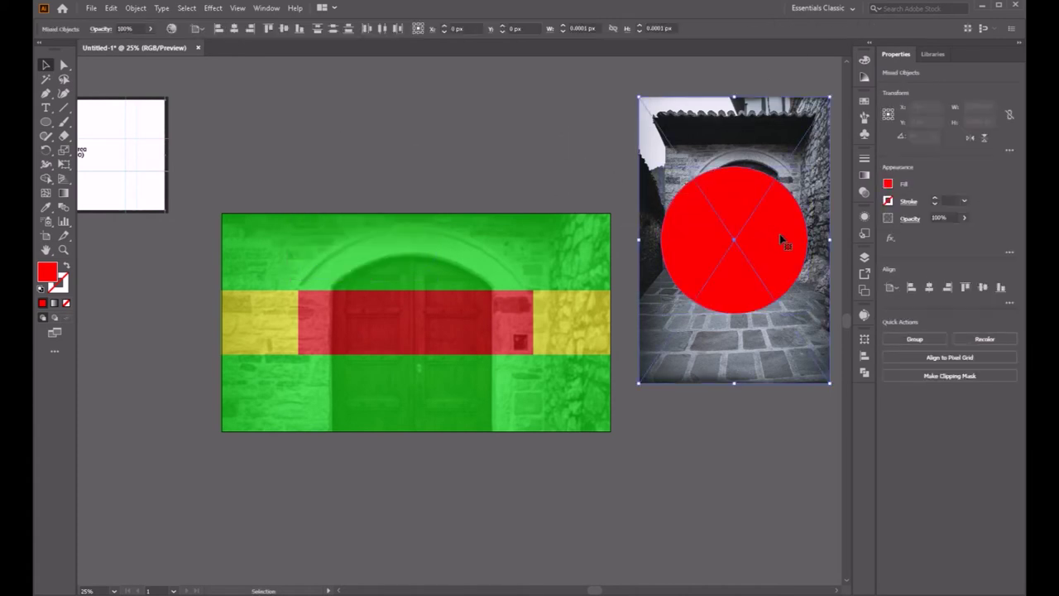
{"action": "left_click", "coordinate": [283, 28]}
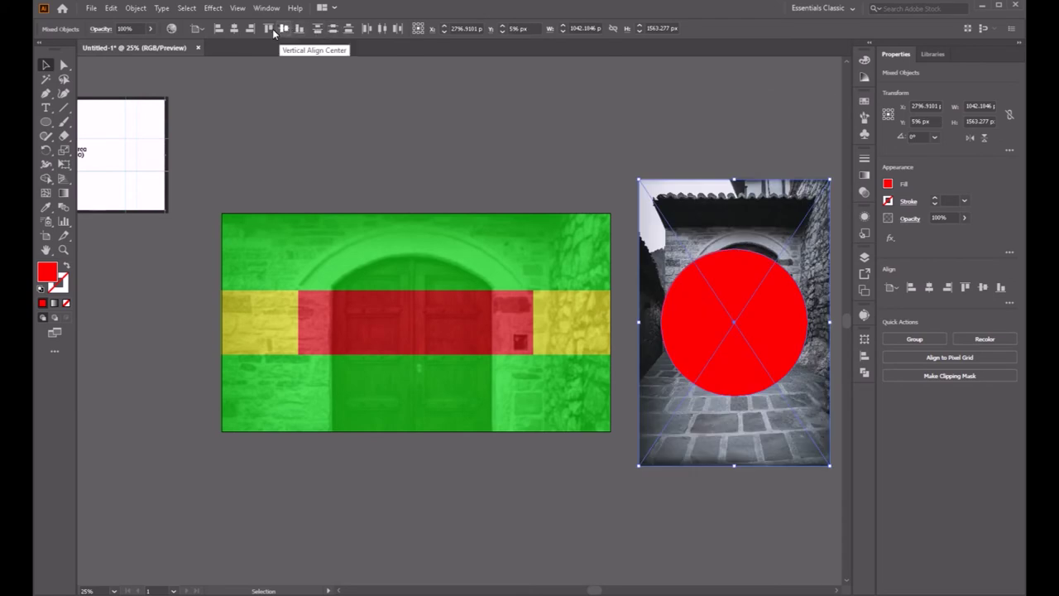
{"action": "left_click", "coordinate": [234, 28]}
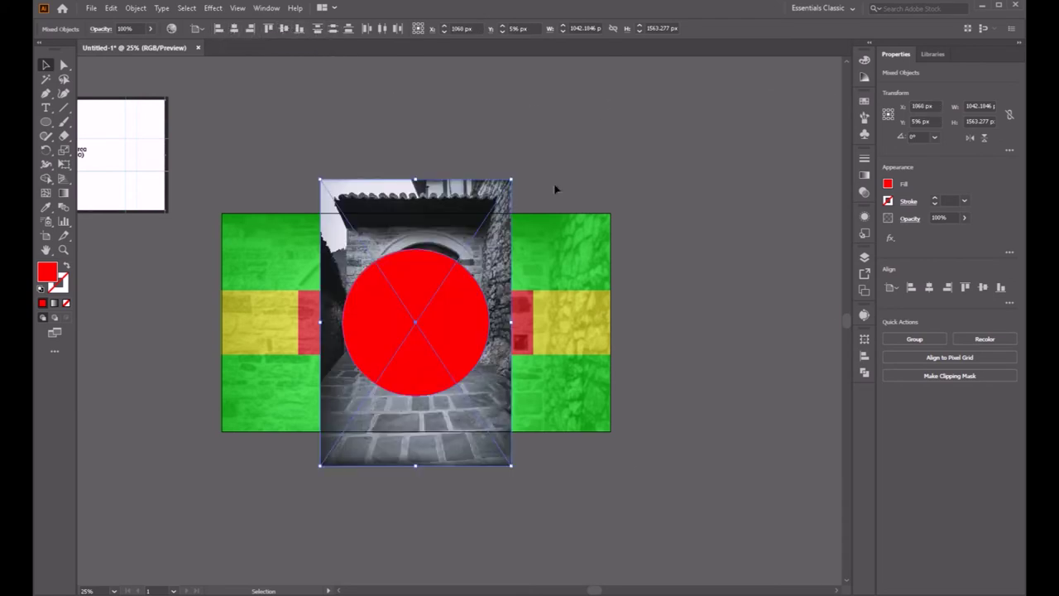
Step: Set the circle to 71% opacity and position it over the man at the door
{"action": "left_click", "coordinate": [679, 265]}
{"action": "left_click", "coordinate": [403, 314]}
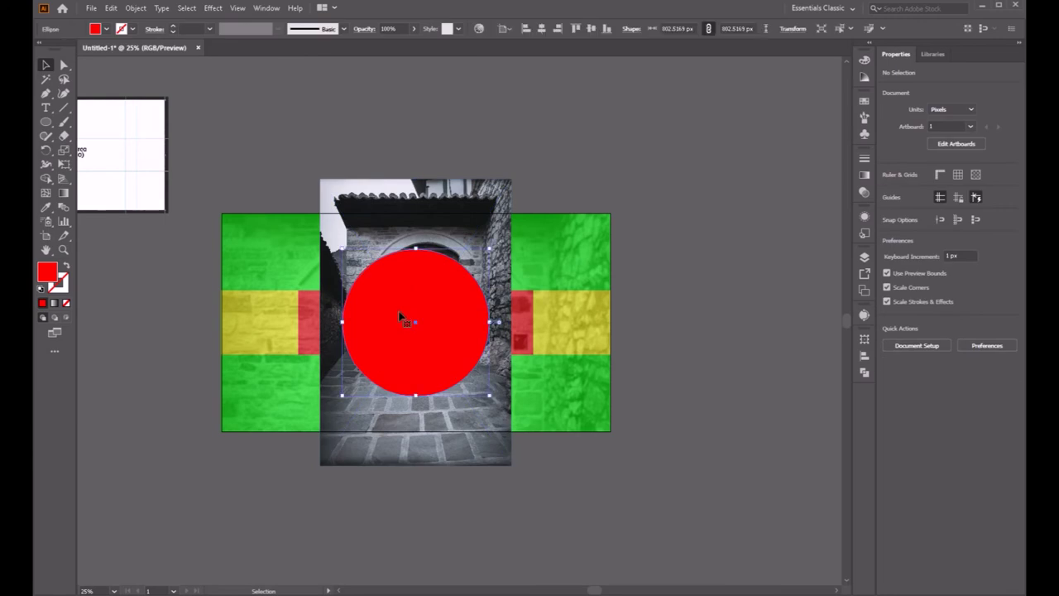
{"action": "left_click", "coordinate": [412, 29]}
{"action": "left_click_drag", "start_coordinate": [410, 43], "coordinate": [401, 44]}
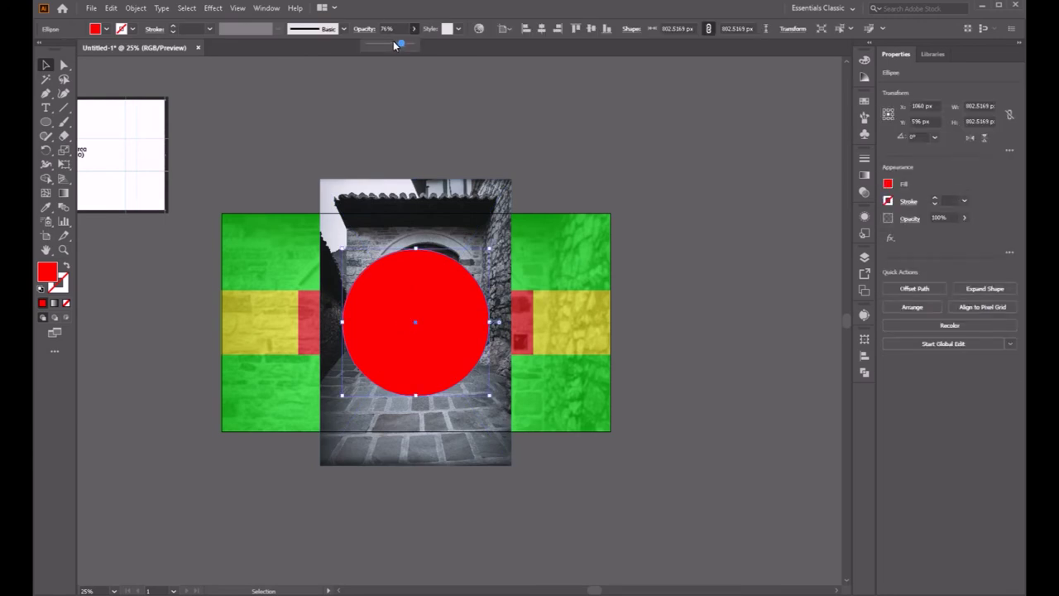
{"action": "left_click", "coordinate": [632, 269]}
{"action": "left_click_drag", "start_coordinate": [400, 348], "coordinate": [410, 330]}
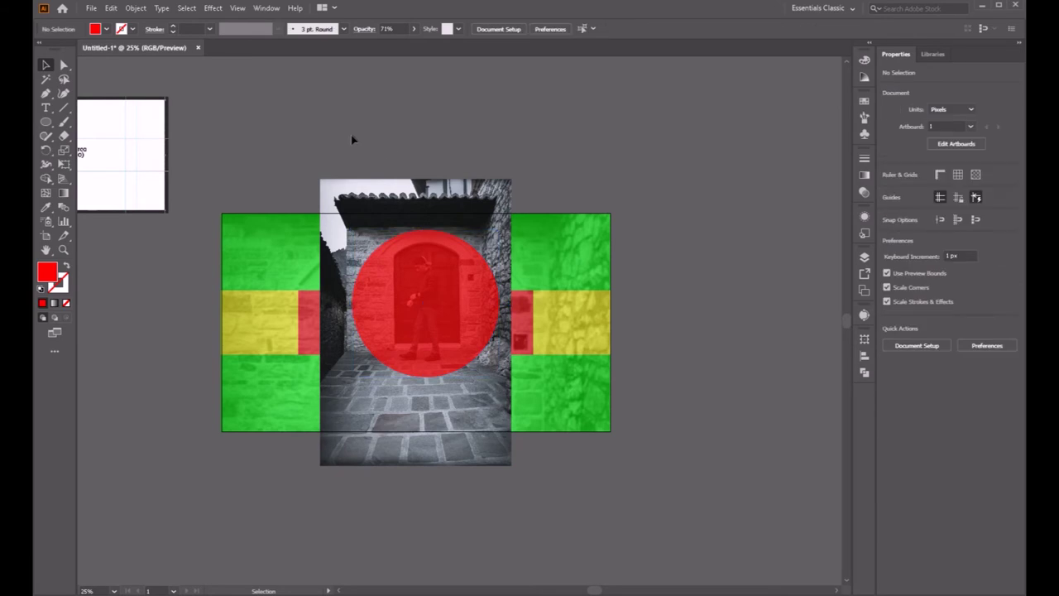
{"action": "left_click_drag", "start_coordinate": [355, 143], "coordinate": [445, 306]}
Step: Clip the photo inside the circle with a clipping mask and centre it on the artboard
{"action": "right_click", "coordinate": [455, 283]}
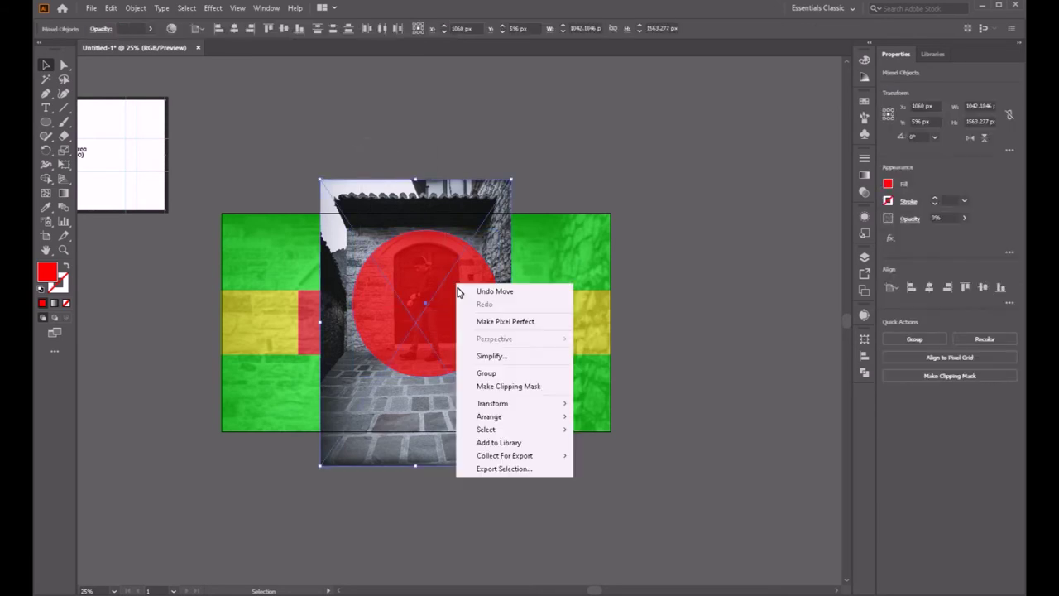
{"action": "left_click", "coordinate": [507, 386]}
{"action": "left_click", "coordinate": [662, 265]}
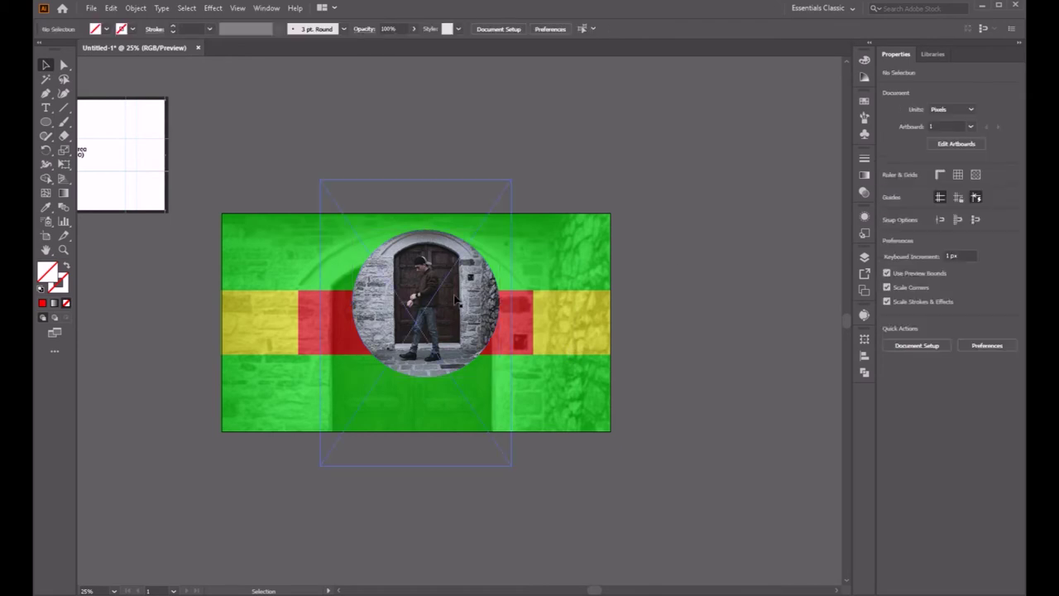
{"action": "left_click_drag", "start_coordinate": [427, 306], "coordinate": [420, 313]}
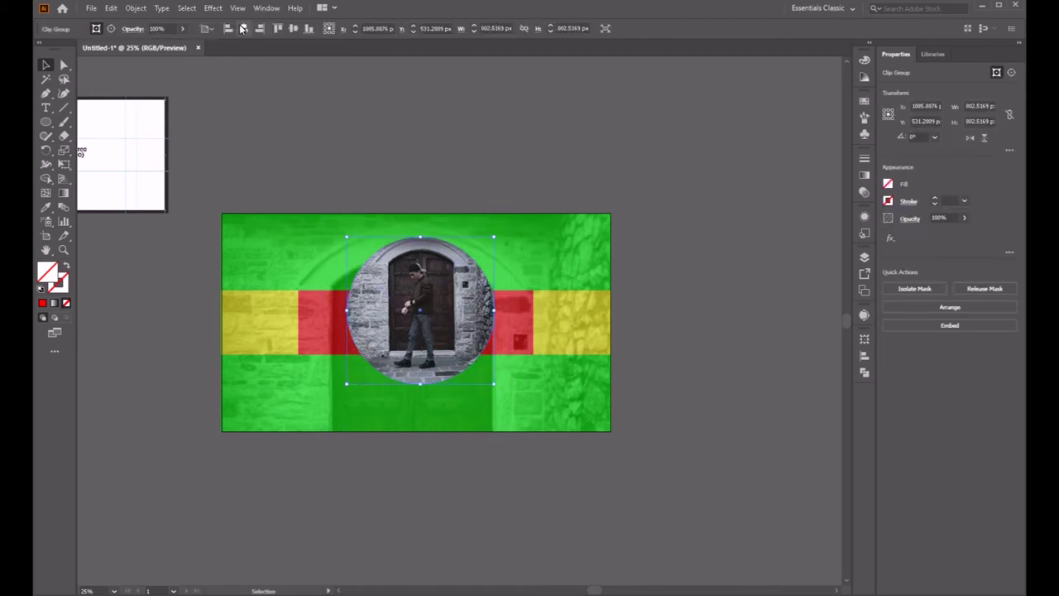
{"action": "left_click", "coordinate": [243, 29]}
{"action": "left_click", "coordinate": [293, 29]}
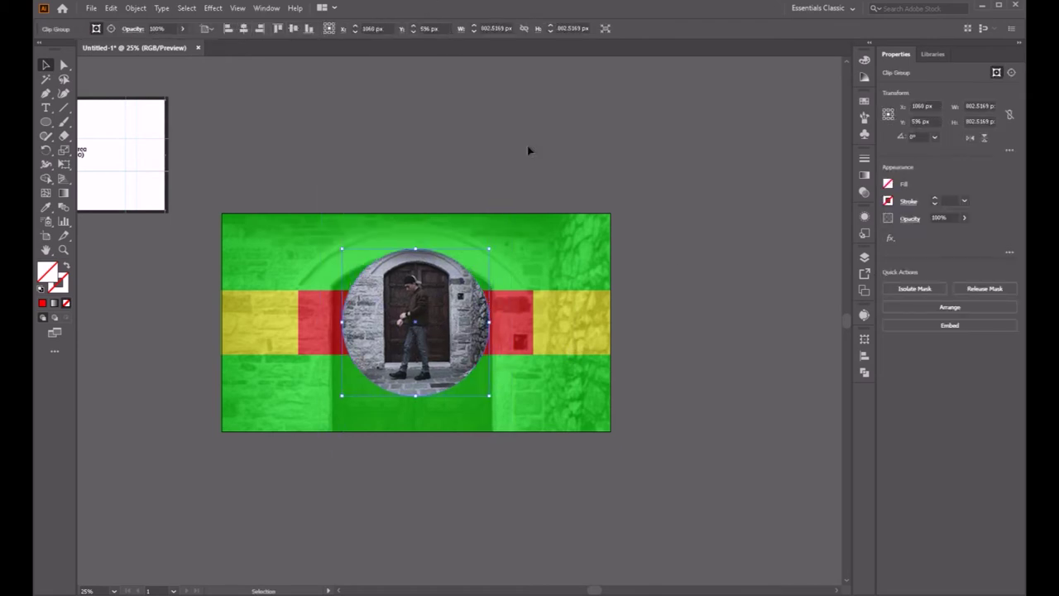
Step: Shrink the circular photo to about 241 px wide, centred on the artboard
{"action": "left_click", "coordinate": [621, 107]}
{"action": "left_click_drag", "start_coordinate": [307, 201], "coordinate": [503, 486]}
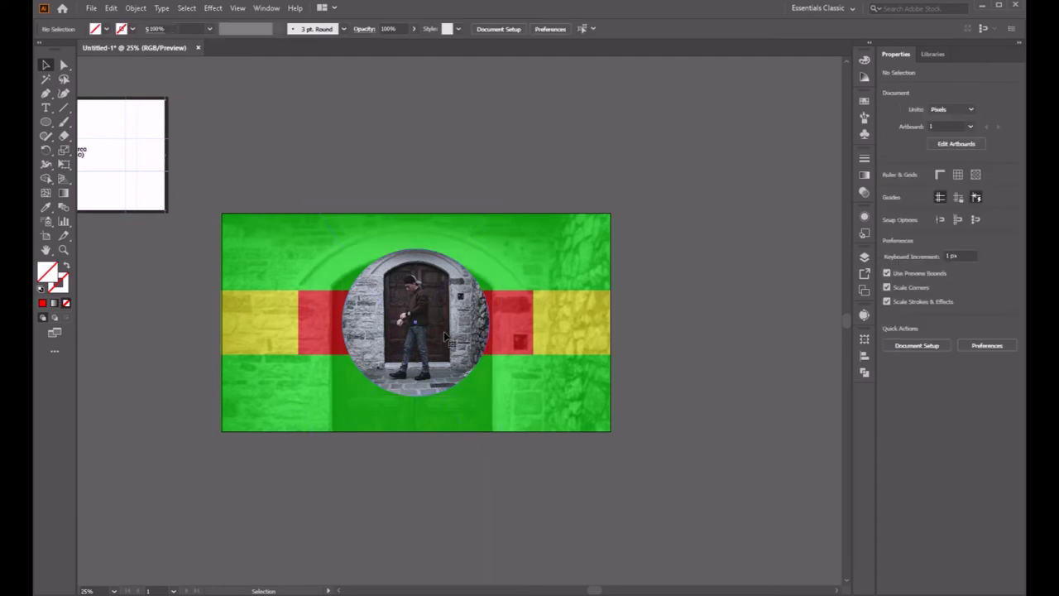
{"action": "left_click_drag", "start_coordinate": [490, 399], "coordinate": [405, 312]}
{"action": "left_click", "coordinate": [243, 29]}
{"action": "left_click", "coordinate": [293, 28]}
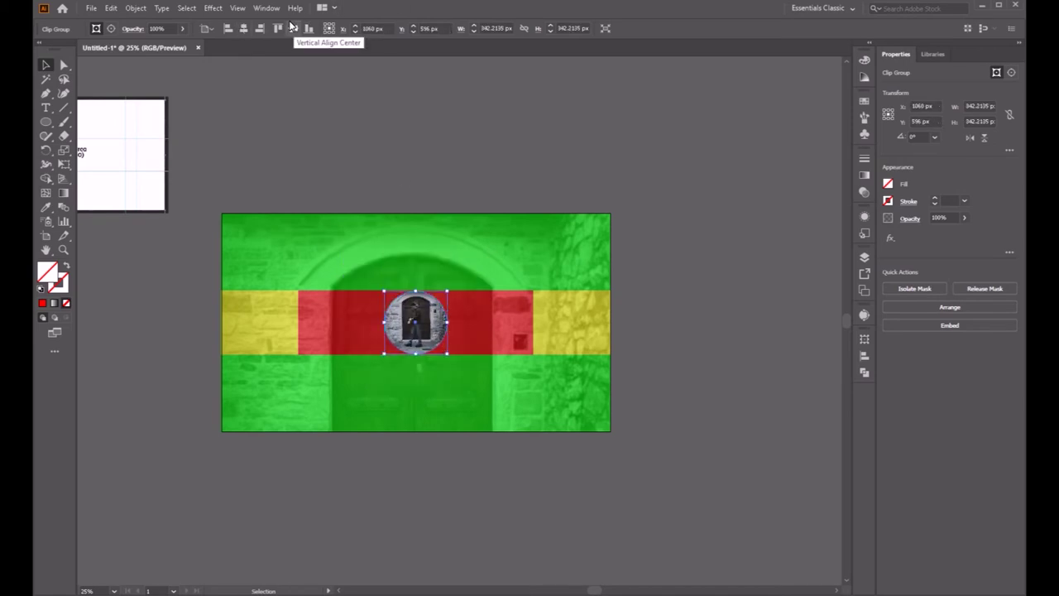
{"action": "key", "text": "ctrl+0"}
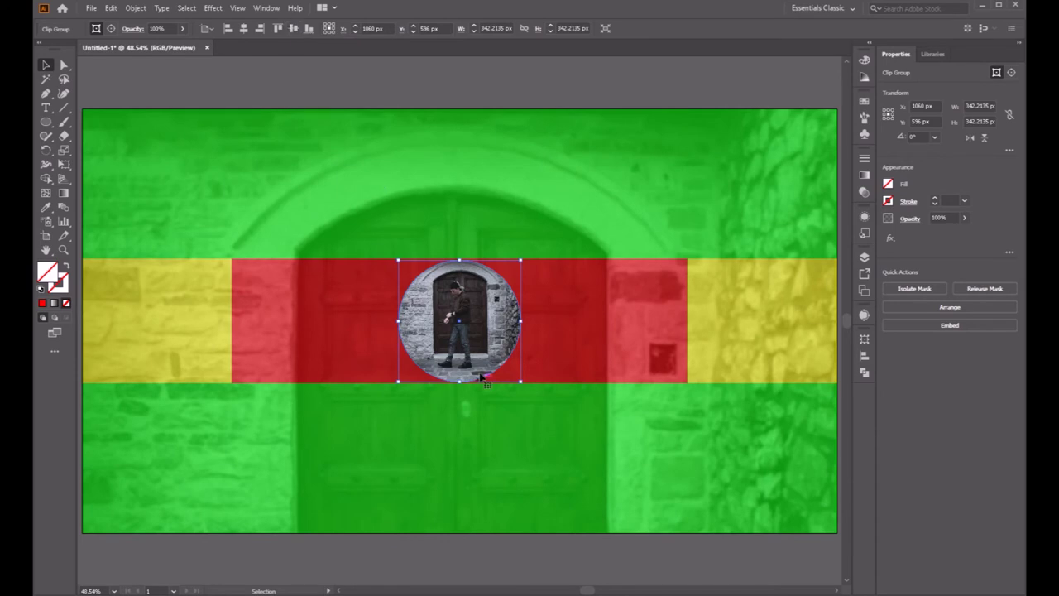
{"action": "left_click_drag", "start_coordinate": [521, 381], "coordinate": [484, 345]}
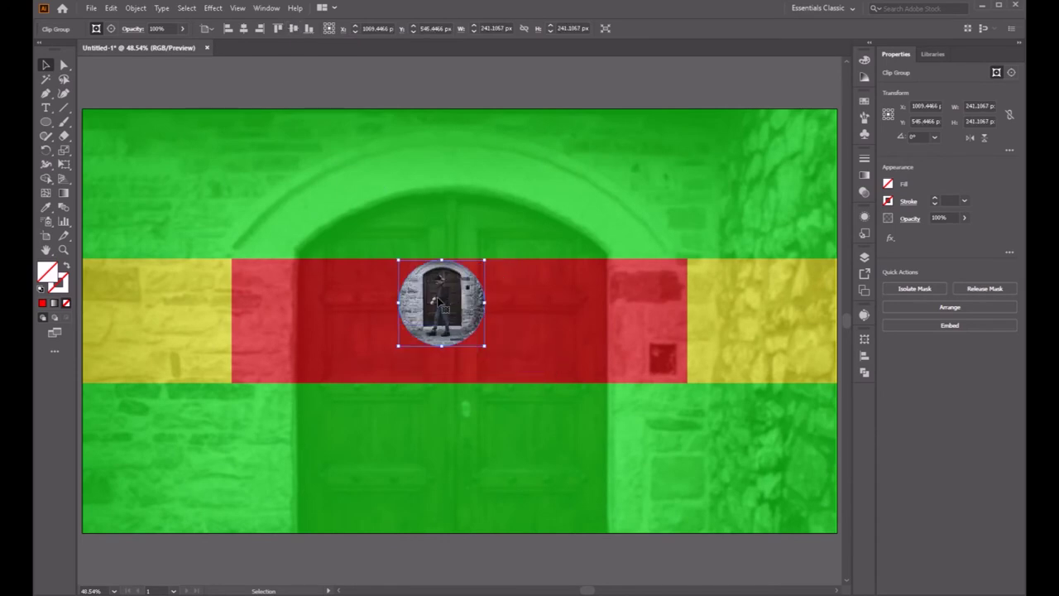
Step: Recentre the circular photo on the red band and open Target Shot.ai from the Ai folder
{"action": "left_click_drag", "start_coordinate": [439, 300], "coordinate": [462, 318]}
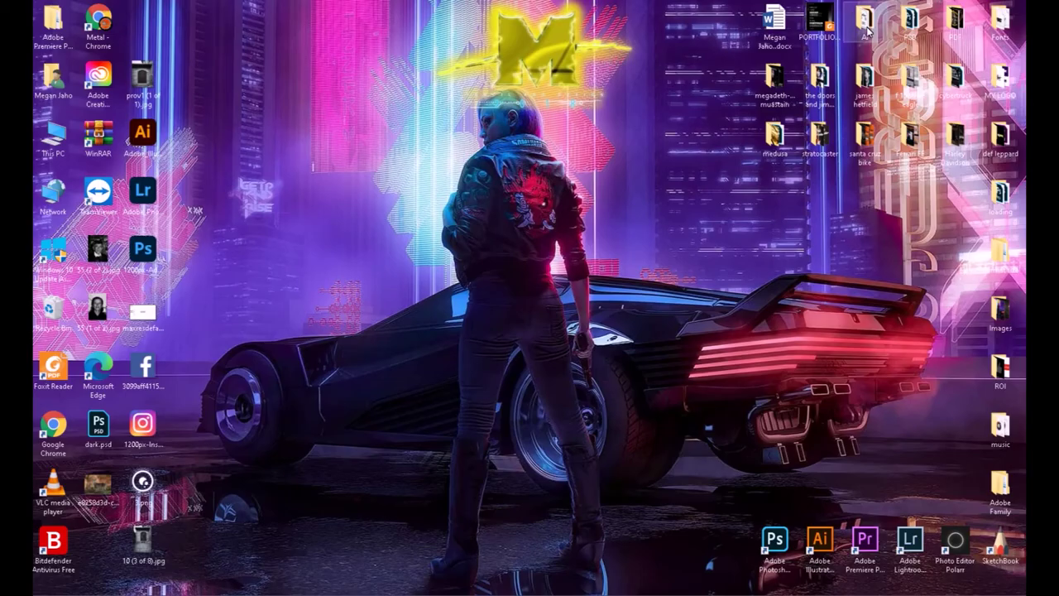
{"action": "double_click", "coordinate": [866, 27]}
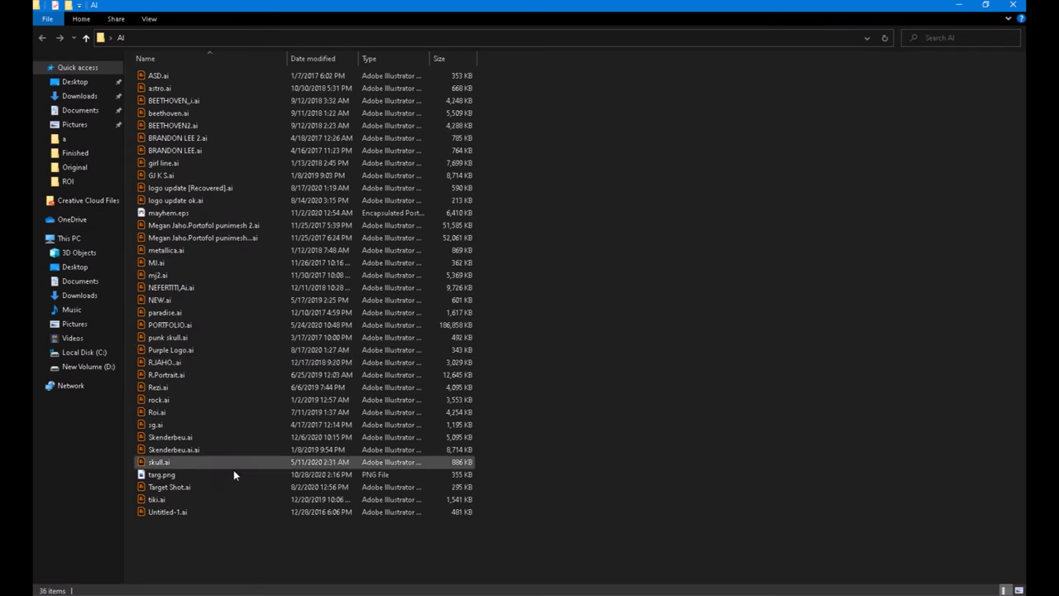
{"action": "double_click", "coordinate": [225, 483]}
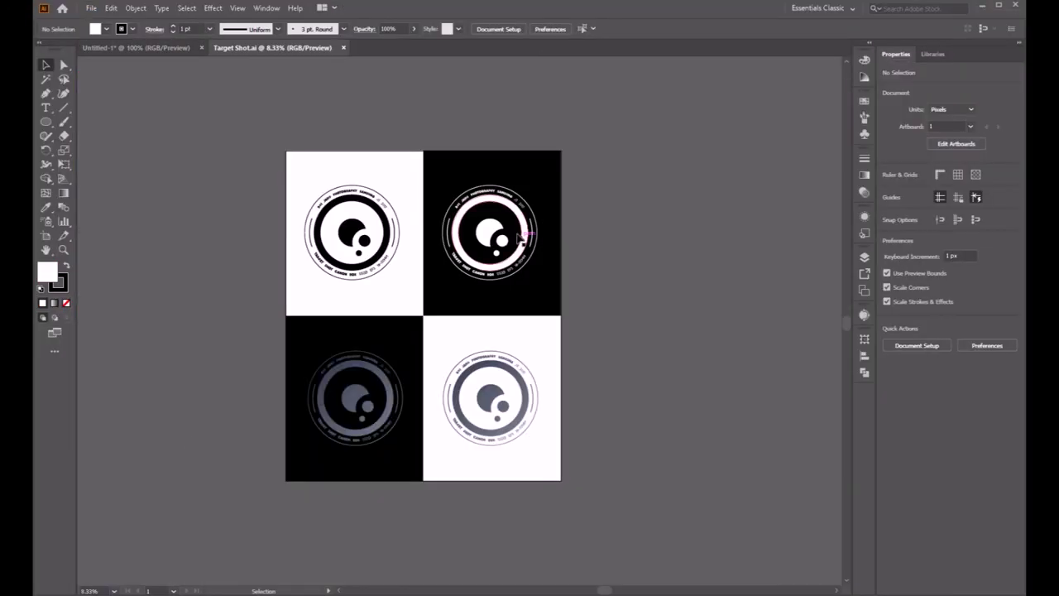
Step: Copy the white Target Shot logo from Target Shot.ai into the Untitled-1 banner
{"action": "left_click", "coordinate": [142, 51]}
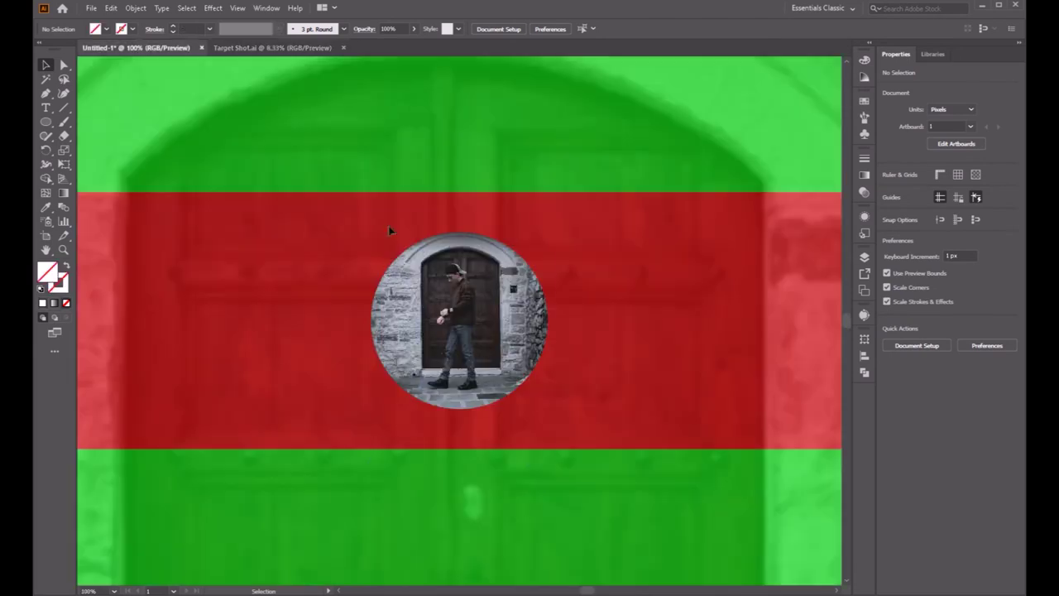
{"action": "left_click", "coordinate": [248, 48]}
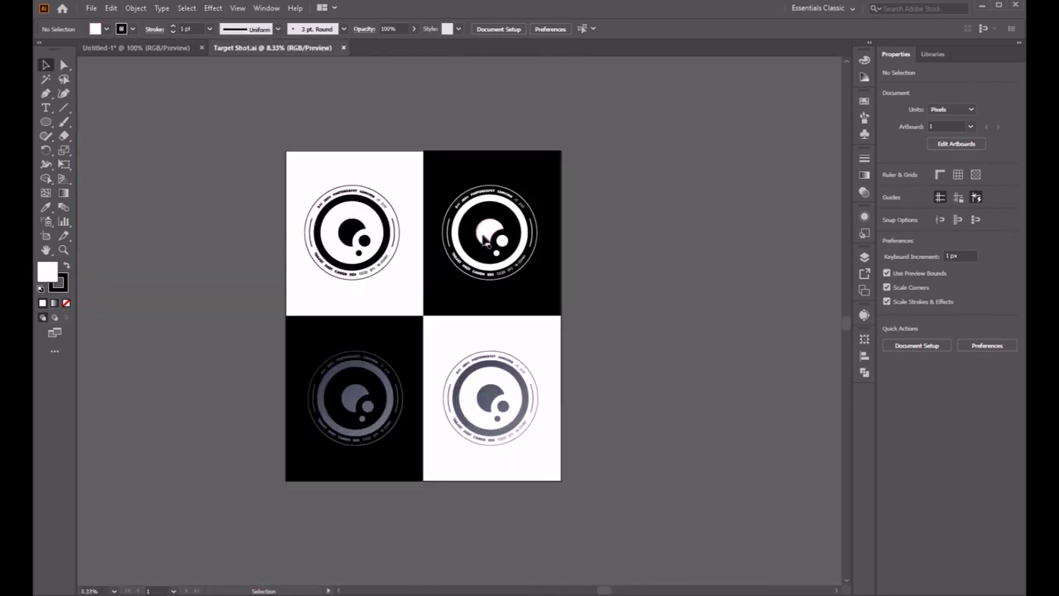
{"action": "left_click", "coordinate": [486, 240]}
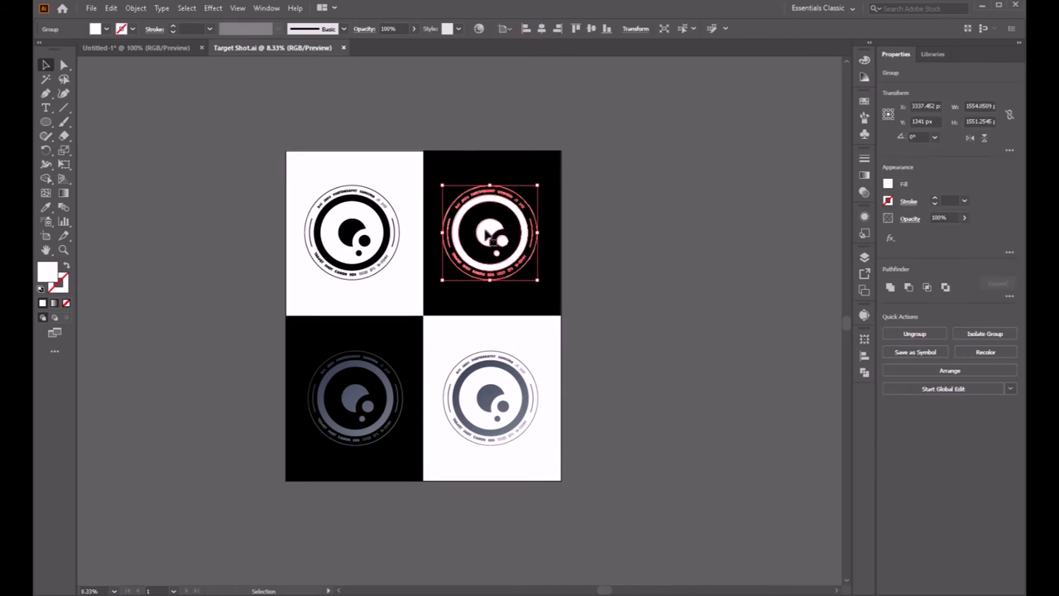
{"action": "mouse_move", "coordinate": [489, 236]}
{"action": "left_mouse_down"}
{"action": "mouse_move", "coordinate": [470, 338]}
{"action": "mouse_move", "coordinate": [602, 428]}
{"action": "left_mouse_up"}
{"action": "key", "text": "ctrl+minus"}
{"action": "key", "text": "ctrl+minus"}
{"action": "key", "text": "ctrl+minus"}
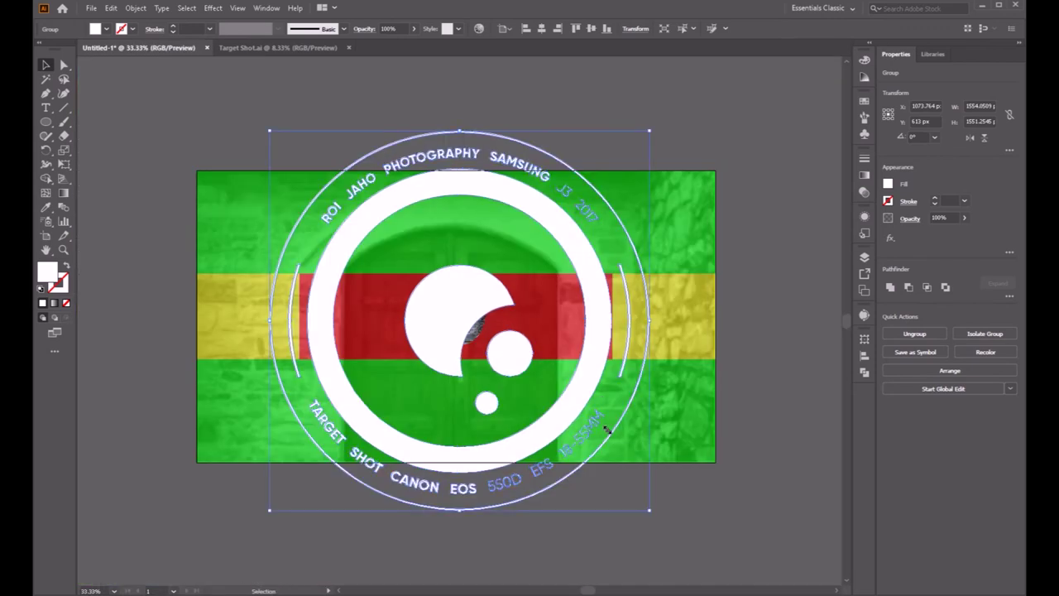
Step: Shrink the logo badge to about 350 px and centre it on the banner
{"action": "mouse_move", "coordinate": [650, 512]}
{"action": "left_mouse_down"}
{"action": "mouse_move", "coordinate": [412, 247]}
{"action": "mouse_move", "coordinate": [362, 223]}
{"action": "left_mouse_up"}
{"action": "left_click", "coordinate": [541, 28]}
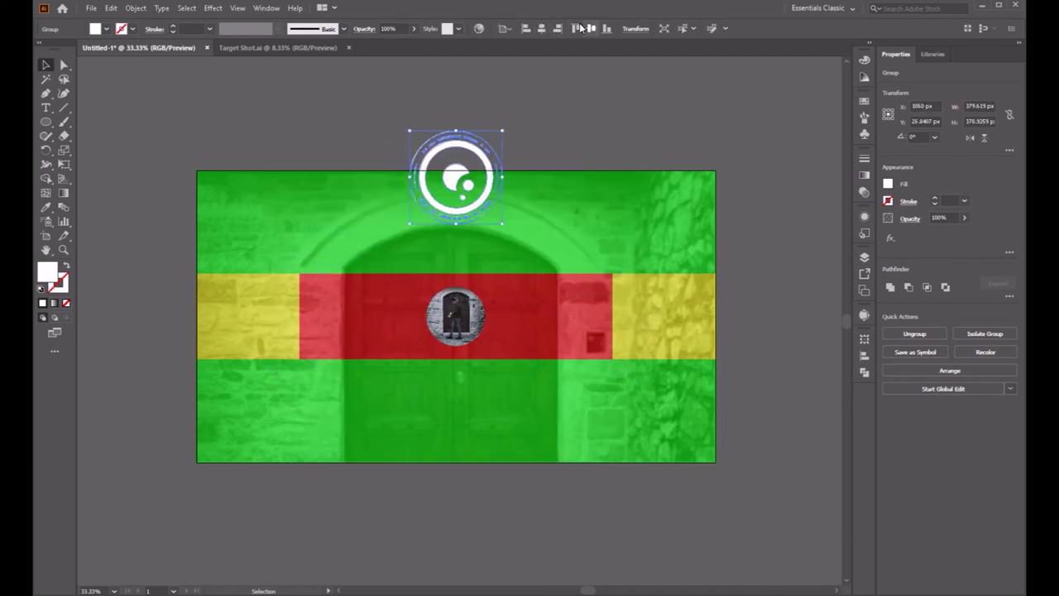
{"action": "left_click", "coordinate": [591, 28]}
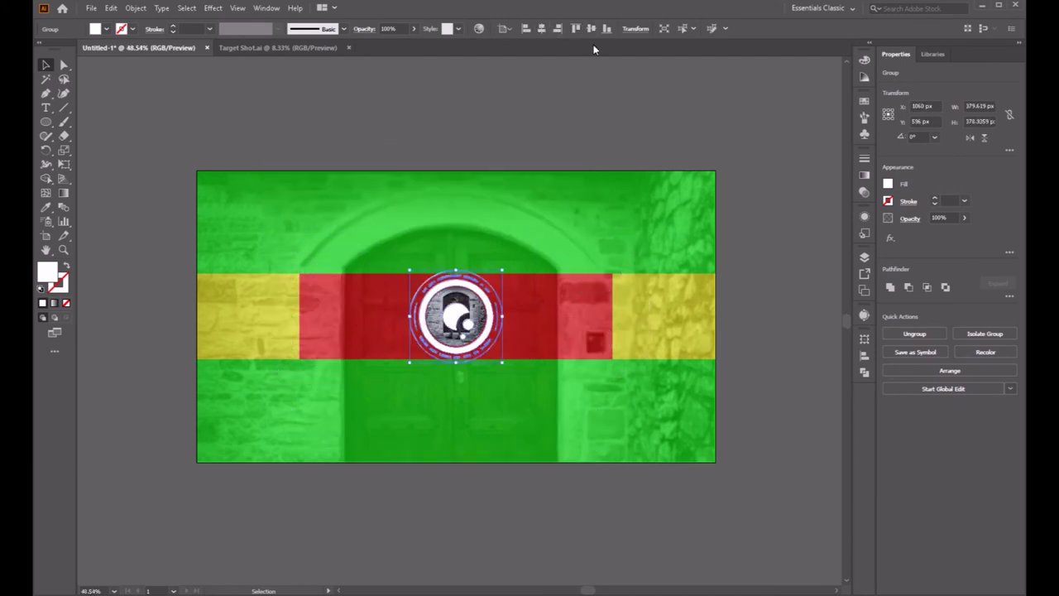
{"action": "key", "text": "ctrl+0"}
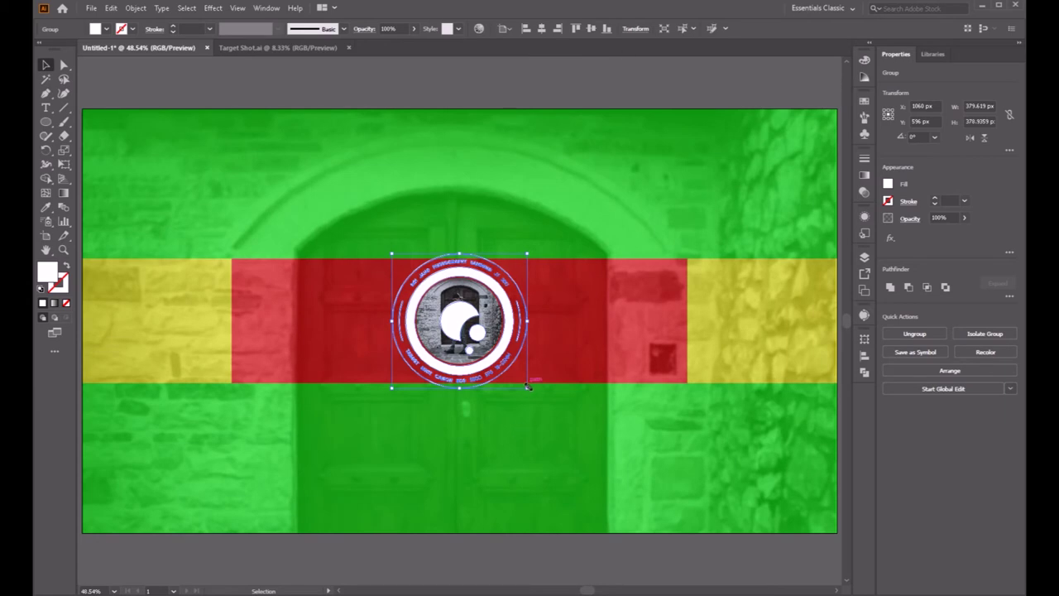
{"action": "left_click_drag", "start_coordinate": [527, 386], "coordinate": [523, 382]}
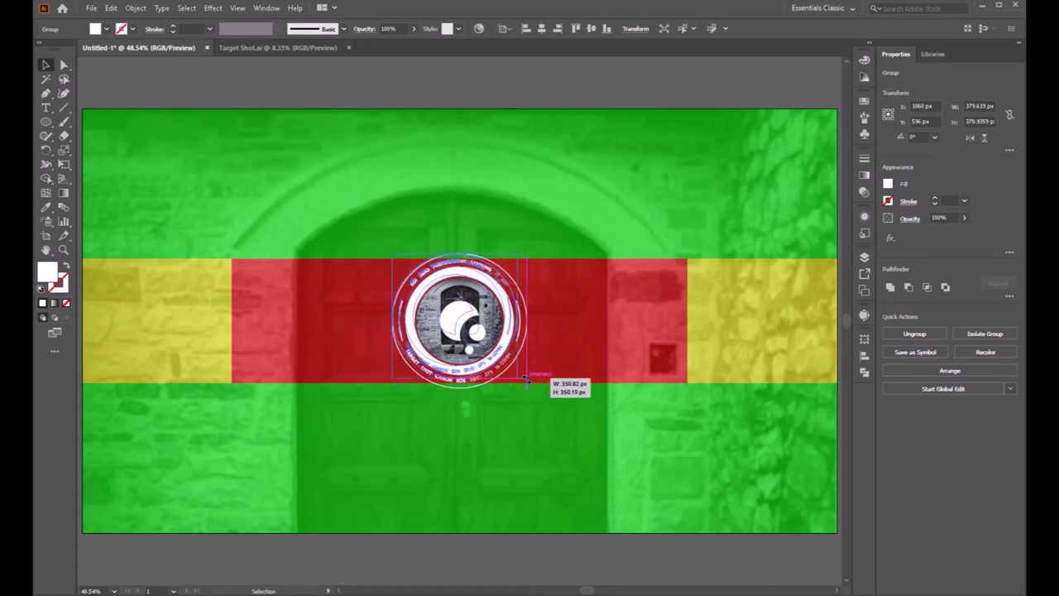
{"action": "left_click", "coordinate": [541, 29]}
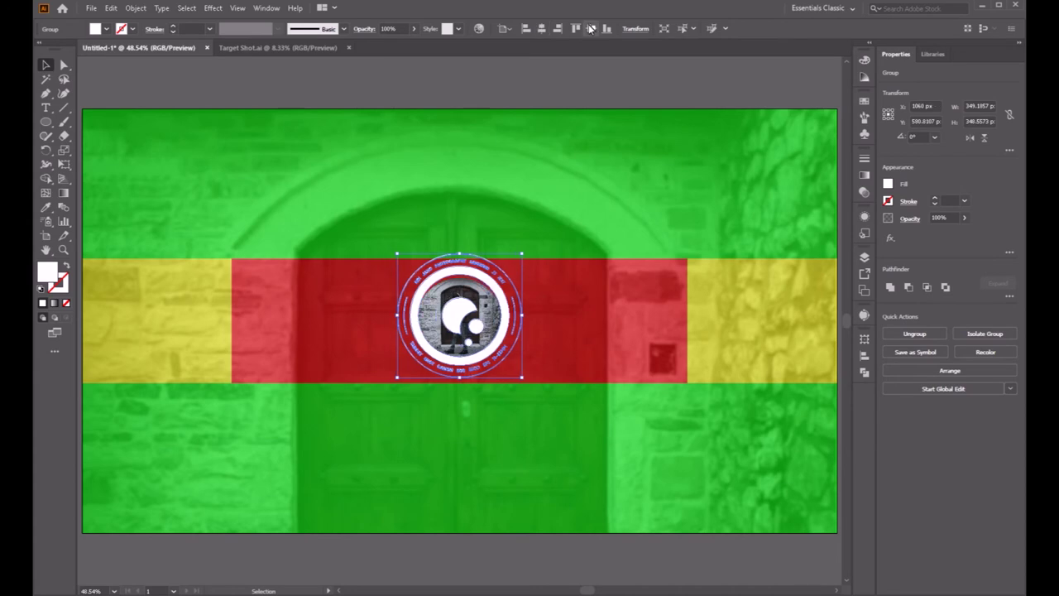
{"action": "left_click", "coordinate": [591, 29]}
Step: Ungroup the logo badge and set its opacity to 35%
{"action": "left_click", "coordinate": [563, 190]}
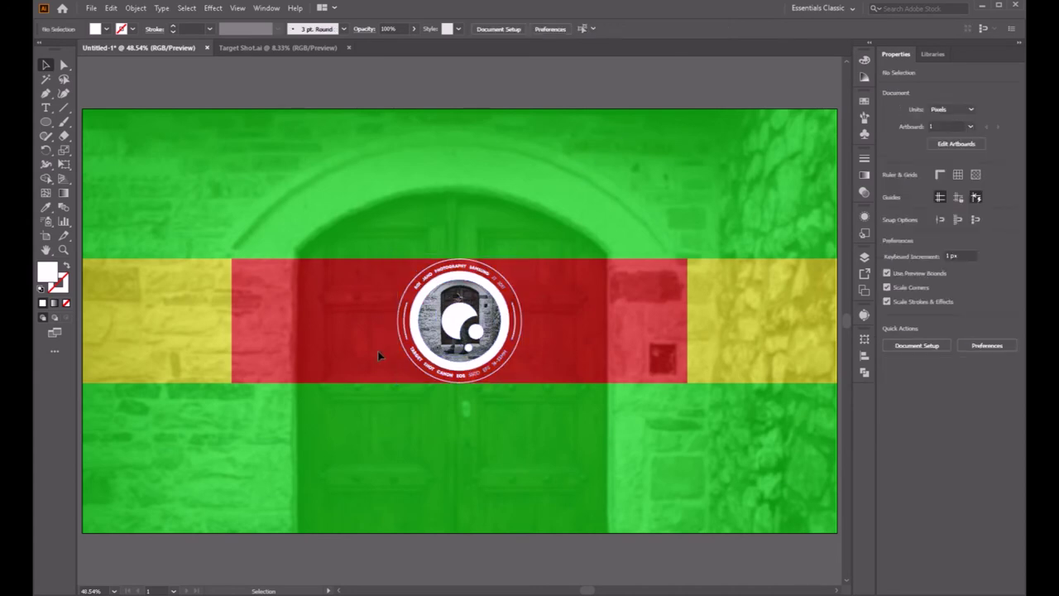
{"action": "left_click", "coordinate": [459, 331]}
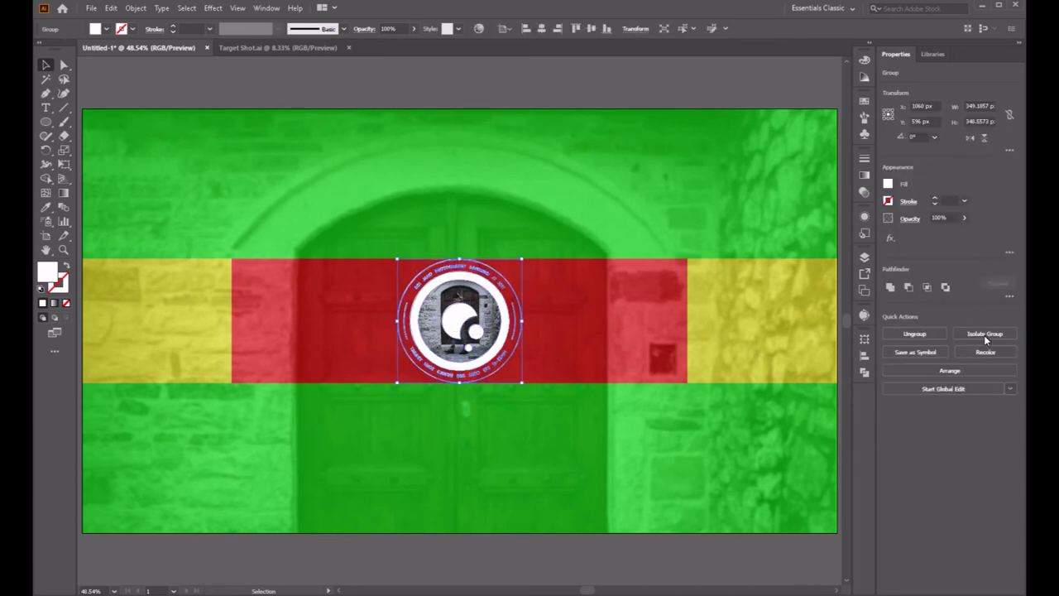
{"action": "left_click", "coordinate": [914, 334]}
{"action": "left_click", "coordinate": [387, 29]}
{"action": "type", "text": "35"}
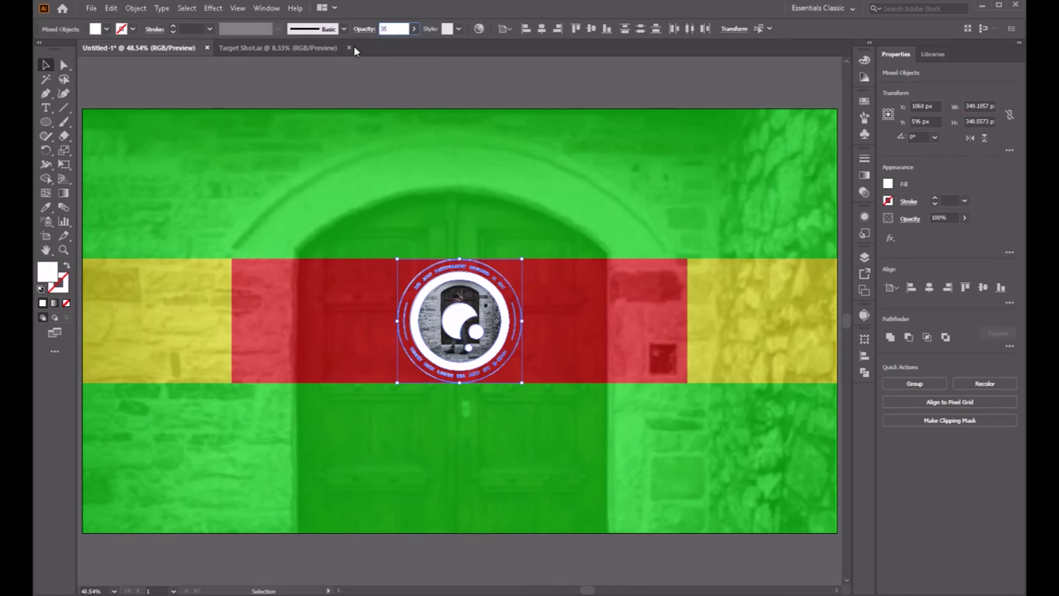
{"action": "key", "text": "Return"}
{"action": "left_click", "coordinate": [233, 161]}
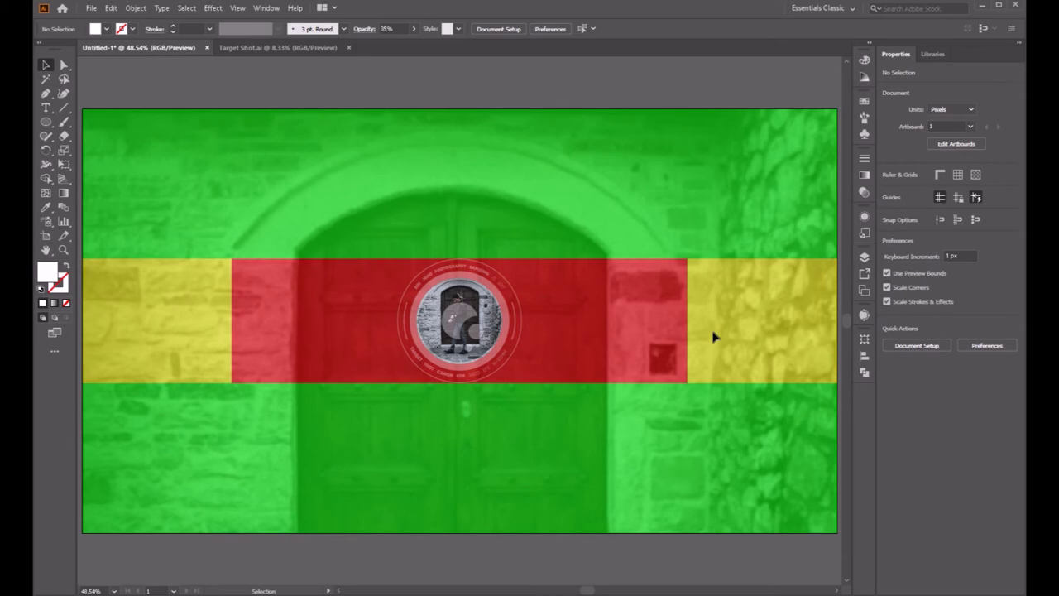
Step: Briefly check the Layers panel, then minimize Illustrator to reveal the desktop
{"action": "left_click", "coordinate": [863, 256]}
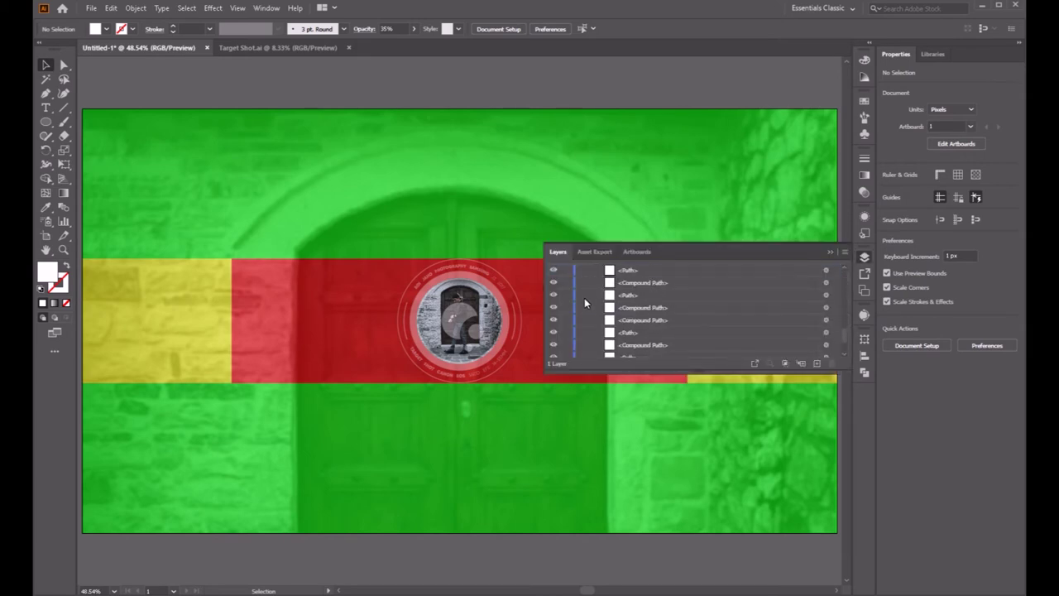
{"action": "left_click", "coordinate": [863, 256]}
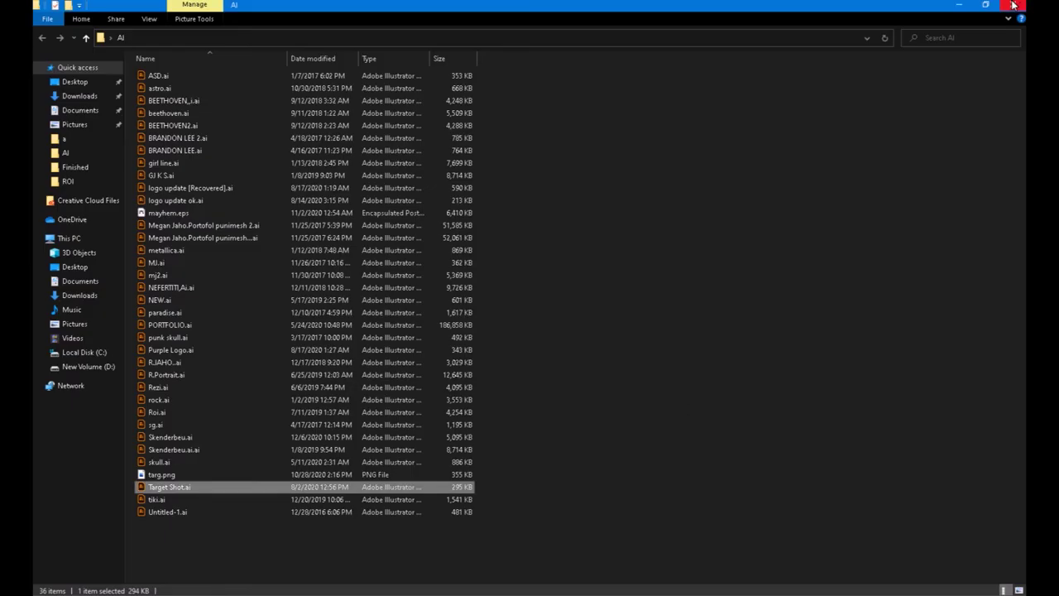
{"action": "left_click", "coordinate": [1013, 4]}
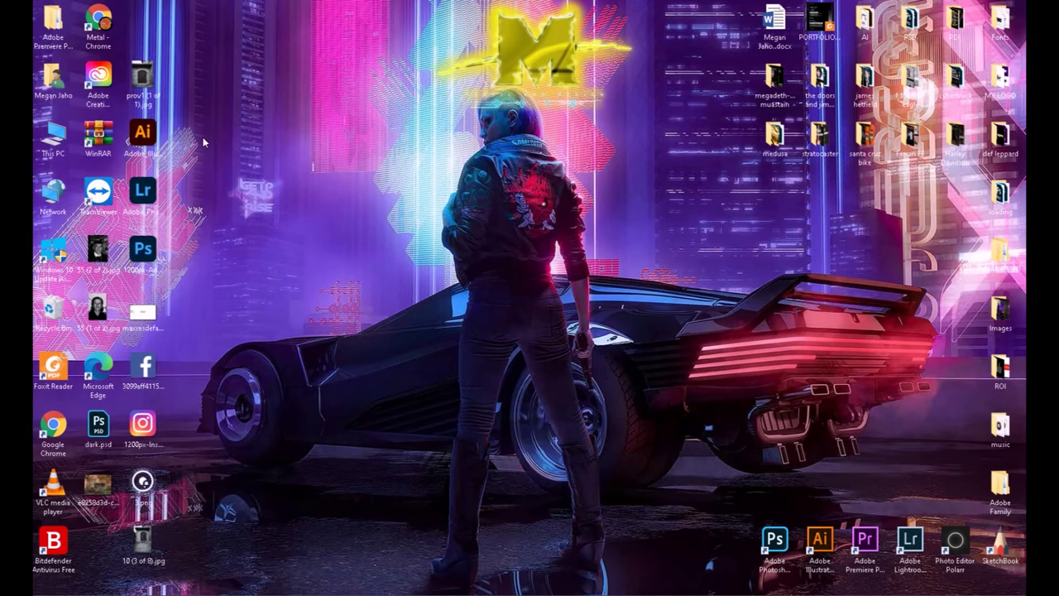
Step: Place the Photoshop and Lightroom logo PNGs from the desktop into the banner
{"action": "left_click_drag", "start_coordinate": [142, 248], "coordinate": [418, 575]}
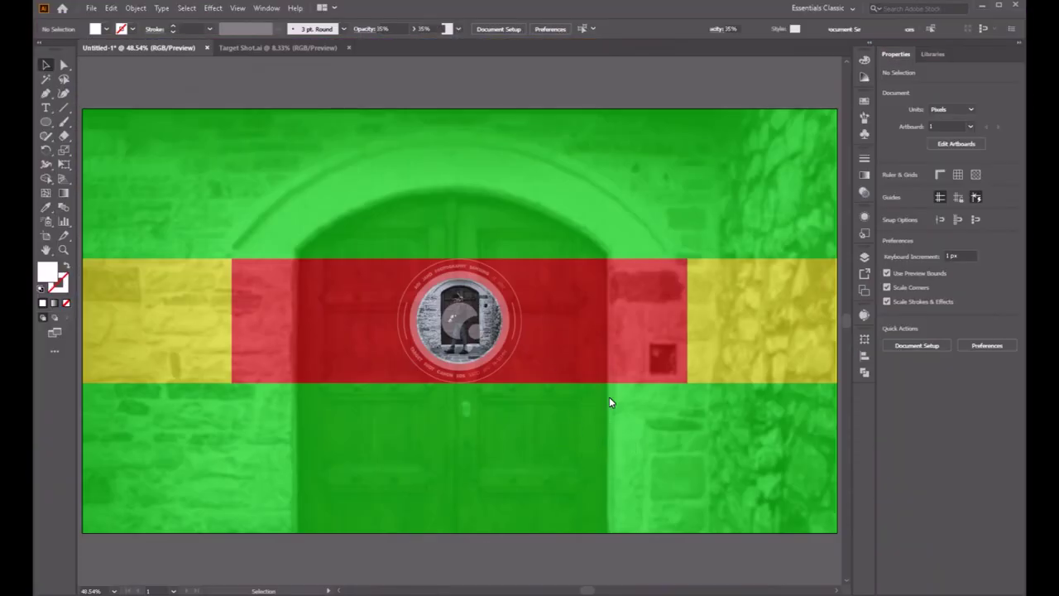
{"action": "left_click_drag", "start_coordinate": [418, 551], "coordinate": [612, 406]}
Step: Spread the logos out: Lr on the left yellow band, Ps shrunk to about 98 px, Ai beside it
{"action": "key", "text": "ctrl+minus"}
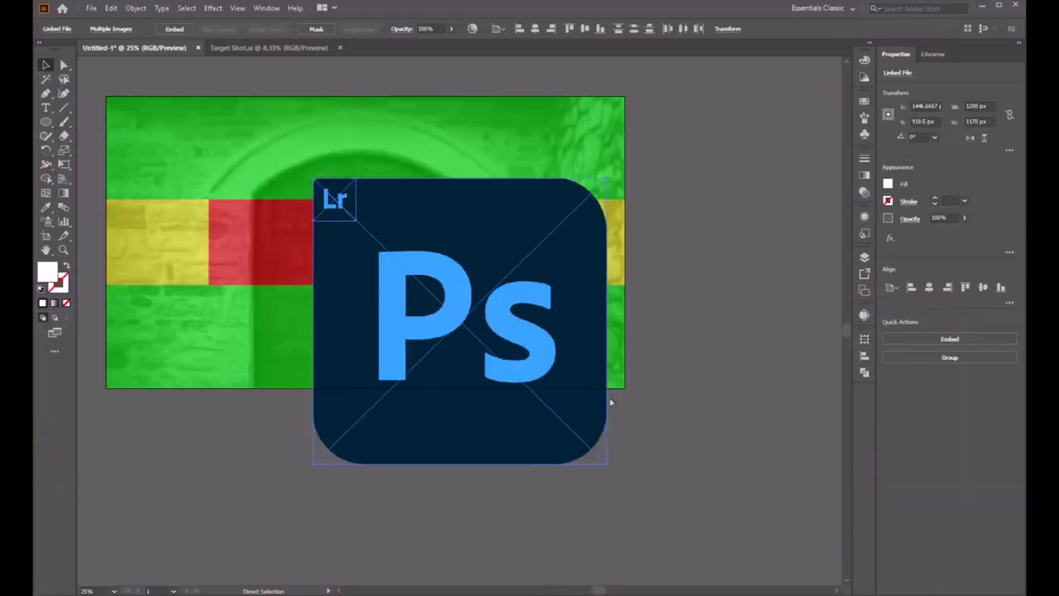
{"action": "key", "text": "ctrl+minus"}
{"action": "left_click", "coordinate": [609, 402]}
{"action": "left_click_drag", "start_coordinate": [554, 348], "coordinate": [749, 287]}
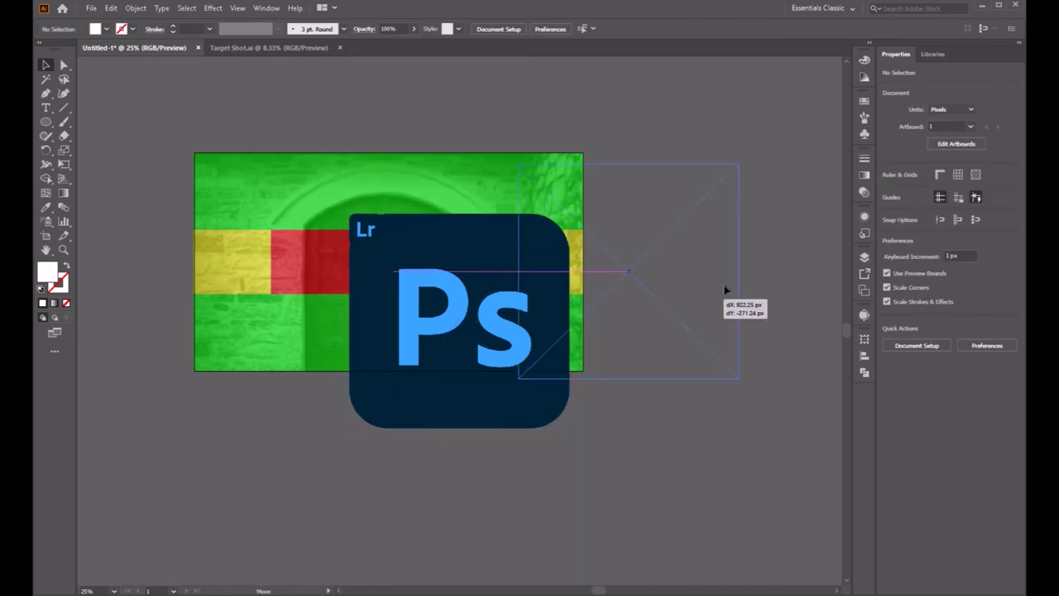
{"action": "left_click_drag", "start_coordinate": [368, 232], "coordinate": [257, 272]}
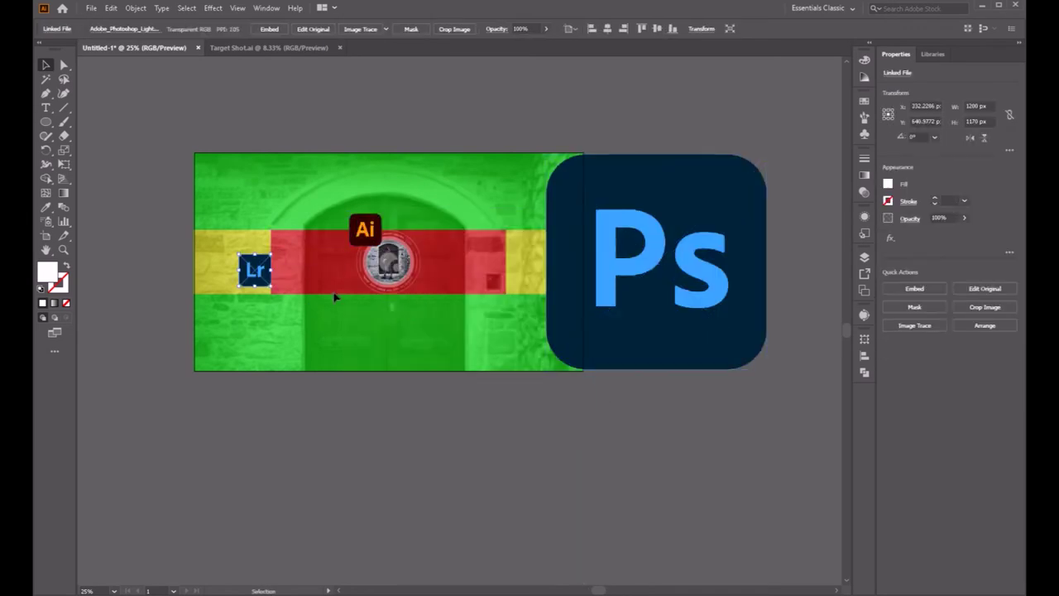
{"action": "left_click_drag", "start_coordinate": [703, 259], "coordinate": [619, 424]}
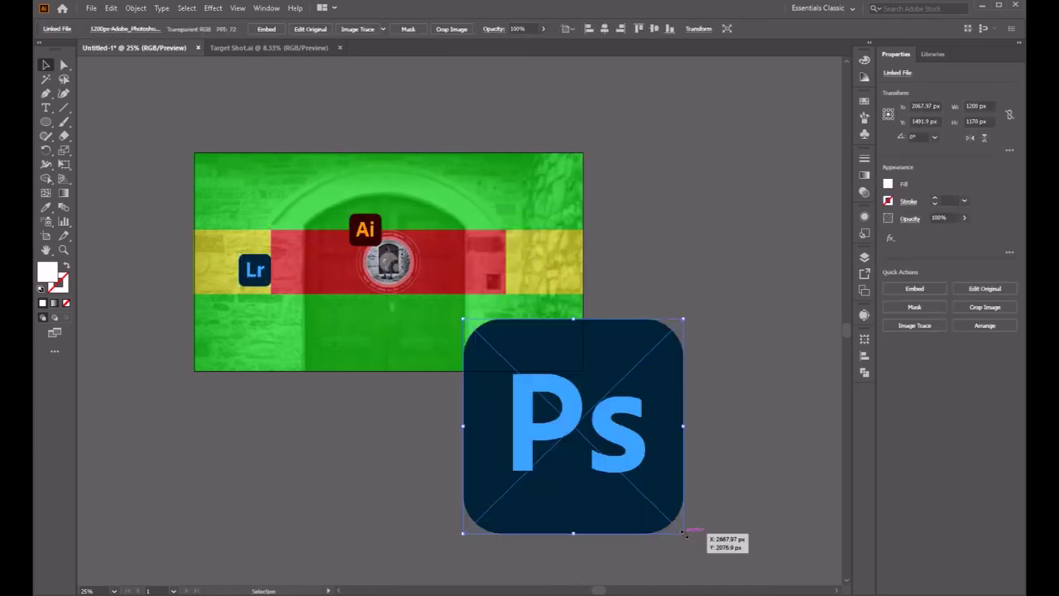
{"action": "mouse_move", "coordinate": [682, 526]}
{"action": "left_mouse_down"}
{"action": "mouse_move", "coordinate": [513, 381]}
{"action": "mouse_move", "coordinate": [497, 342]}
{"action": "mouse_move", "coordinate": [481, 338]}
{"action": "mouse_move", "coordinate": [456, 247]}
{"action": "left_mouse_up"}
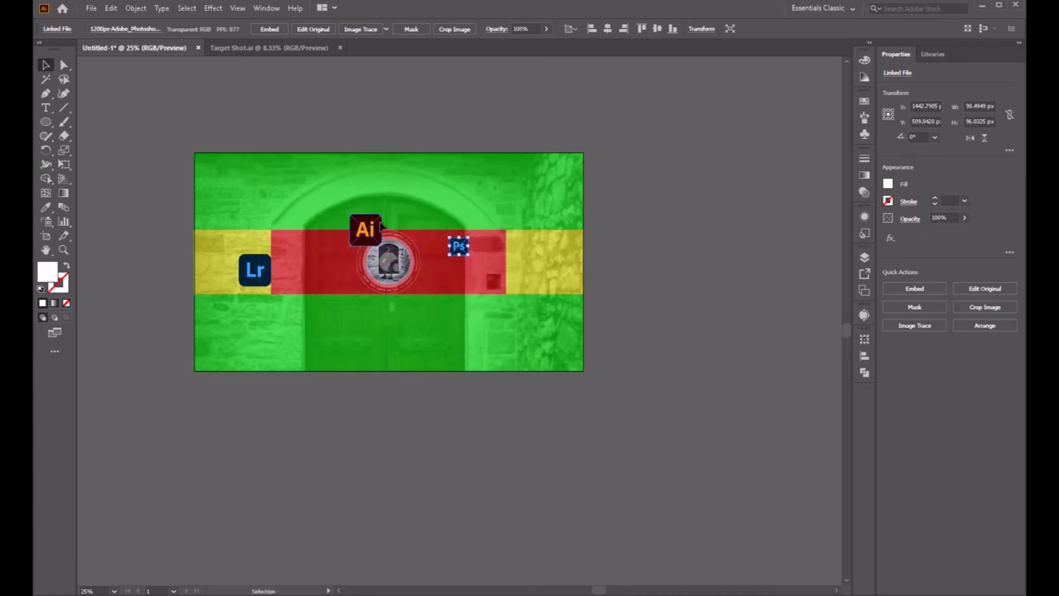
{"action": "left_click_drag", "start_coordinate": [365, 231], "coordinate": [453, 288]}
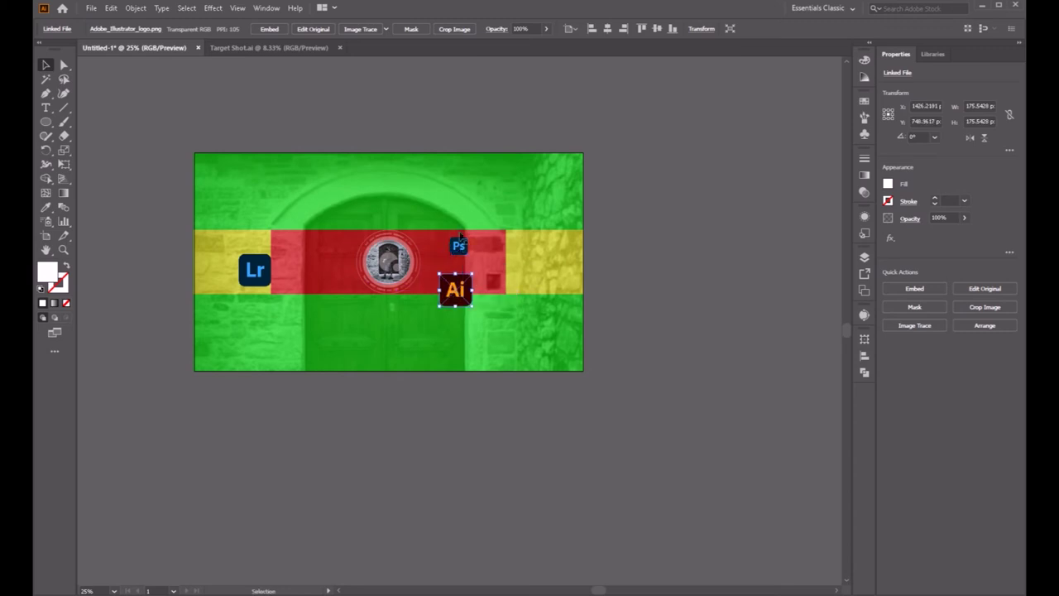
Step: Shrink the Ps icon to about 47 px and add a vertical guide with rulers shown
{"action": "key", "text": "ctrl+1"}
{"action": "left_click", "coordinate": [484, 113]}
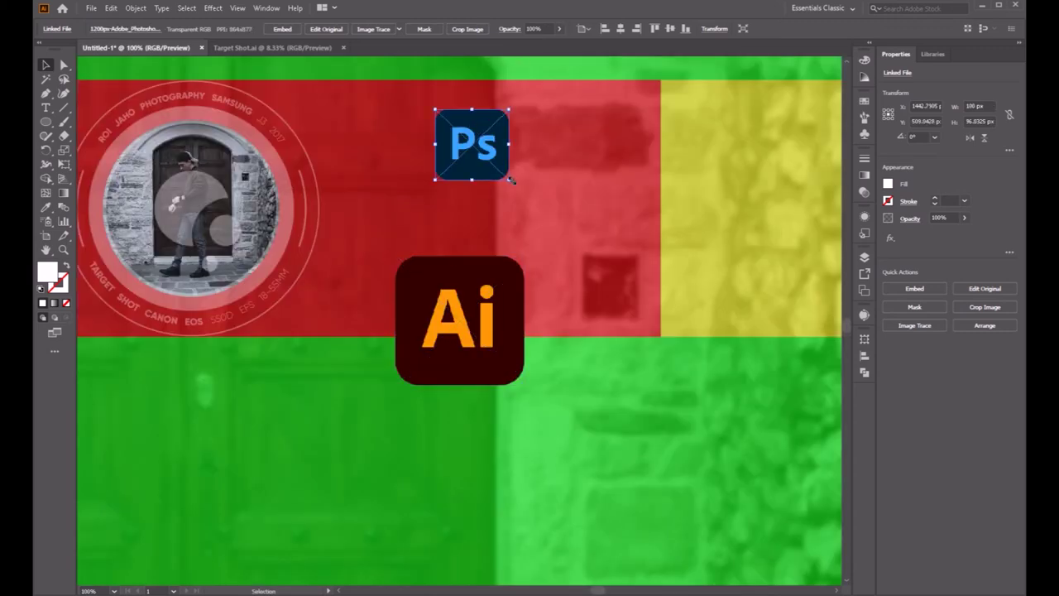
{"action": "left_click_drag", "start_coordinate": [494, 163], "coordinate": [426, 111]}
{"action": "left_click", "coordinate": [552, 210]}
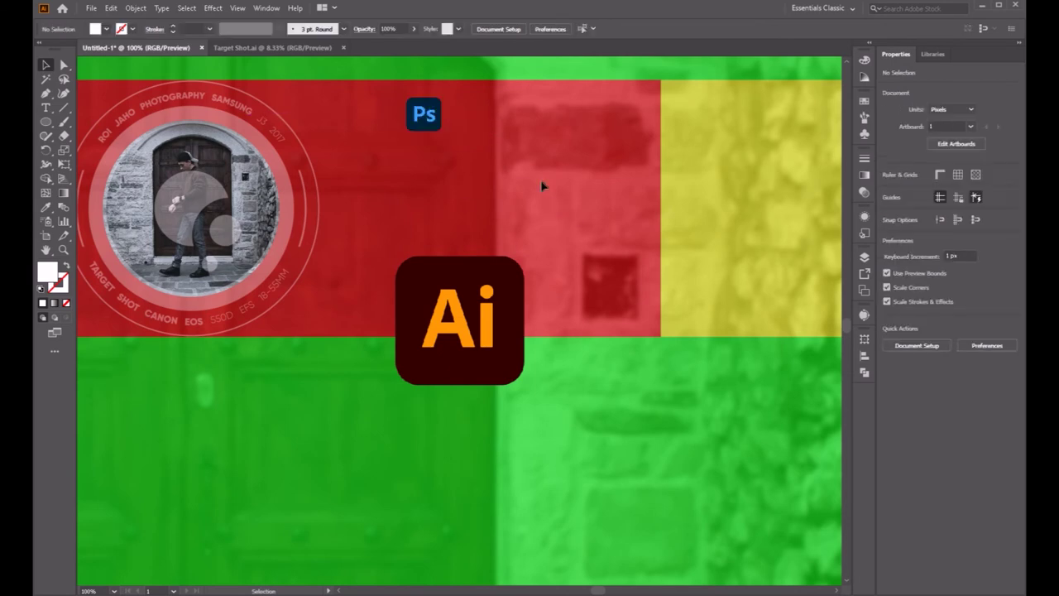
{"action": "key", "text": "ctrl+r"}
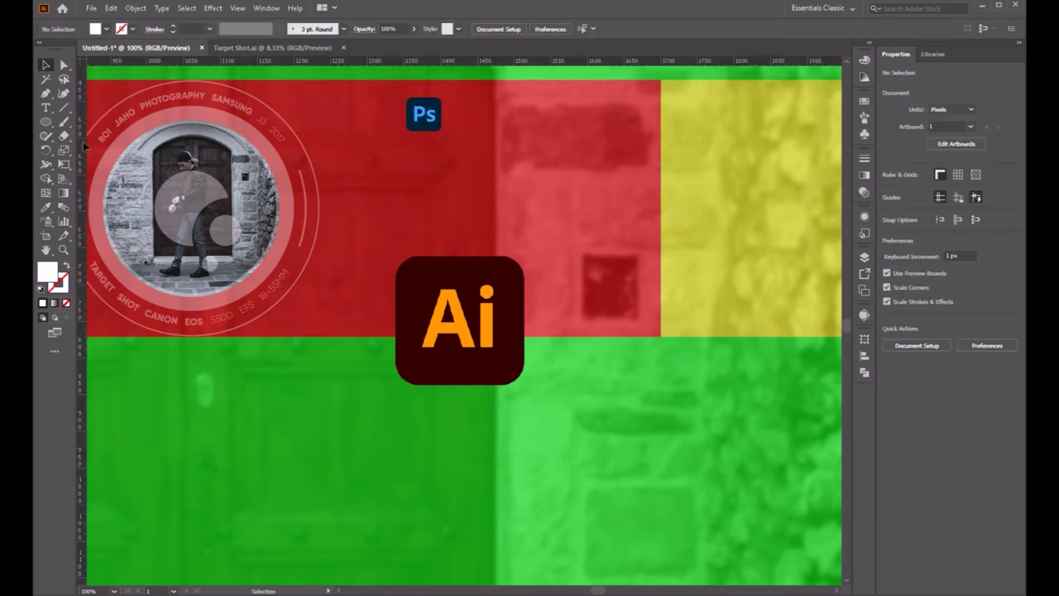
{"action": "mouse_move", "coordinate": [389, 157]}
{"action": "left_mouse_down"}
{"action": "mouse_move", "coordinate": [413, 192]}
{"action": "mouse_move", "coordinate": [413, 214]}
{"action": "left_mouse_up"}
Step: Shrink the Ai logo to about 50 px, set it against Ps, and add a horizontal guide
{"action": "left_click", "coordinate": [488, 348]}
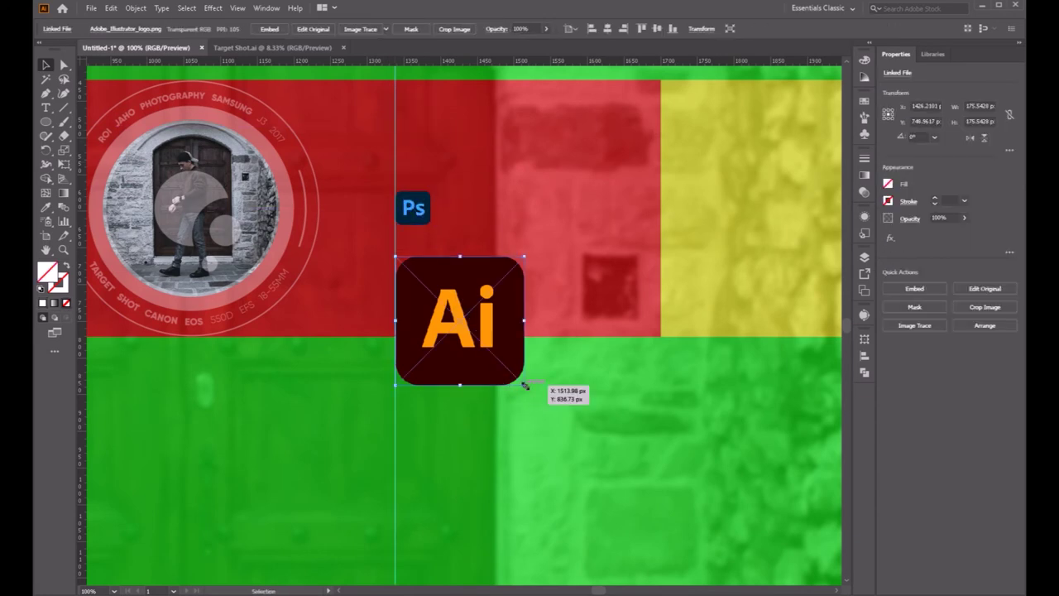
{"action": "mouse_move", "coordinate": [524, 384]}
{"action": "left_mouse_down"}
{"action": "mouse_move", "coordinate": [436, 296]}
{"action": "mouse_move", "coordinate": [411, 211]}
{"action": "mouse_move", "coordinate": [430, 228]}
{"action": "mouse_move", "coordinate": [449, 217]}
{"action": "left_mouse_up"}
{"action": "left_click", "coordinate": [466, 246]}
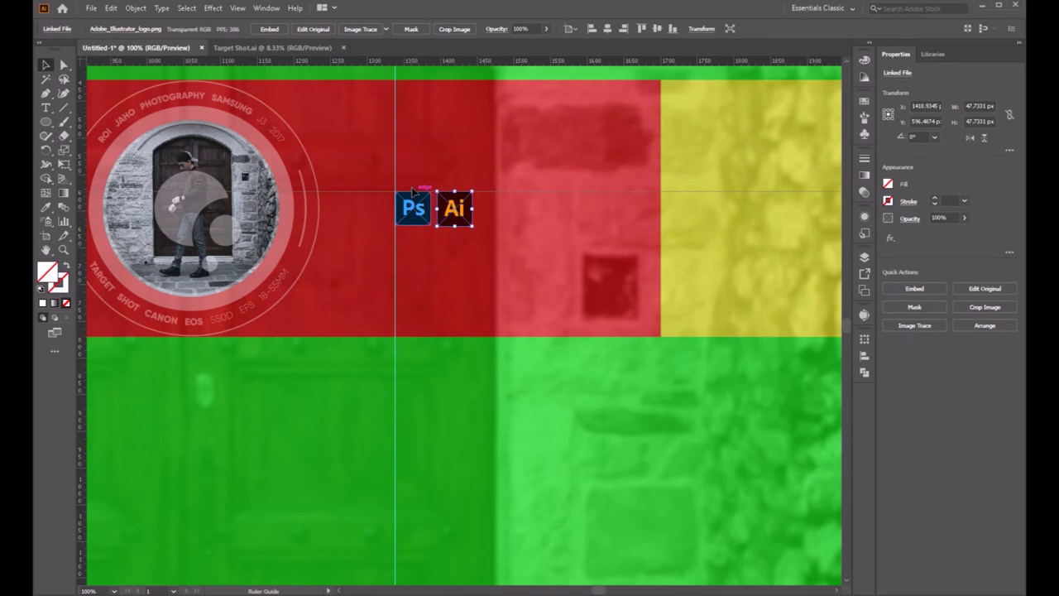
{"action": "left_click_drag", "start_coordinate": [439, 60], "coordinate": [416, 191]}
{"action": "left_click_drag", "start_coordinate": [456, 224], "coordinate": [446, 216]}
{"action": "left_click", "coordinate": [496, 258]}
Step: Lower the horizontal guide and stack the Ps icon below the Ai icon
{"action": "left_click_drag", "start_coordinate": [474, 202], "coordinate": [454, 225]}
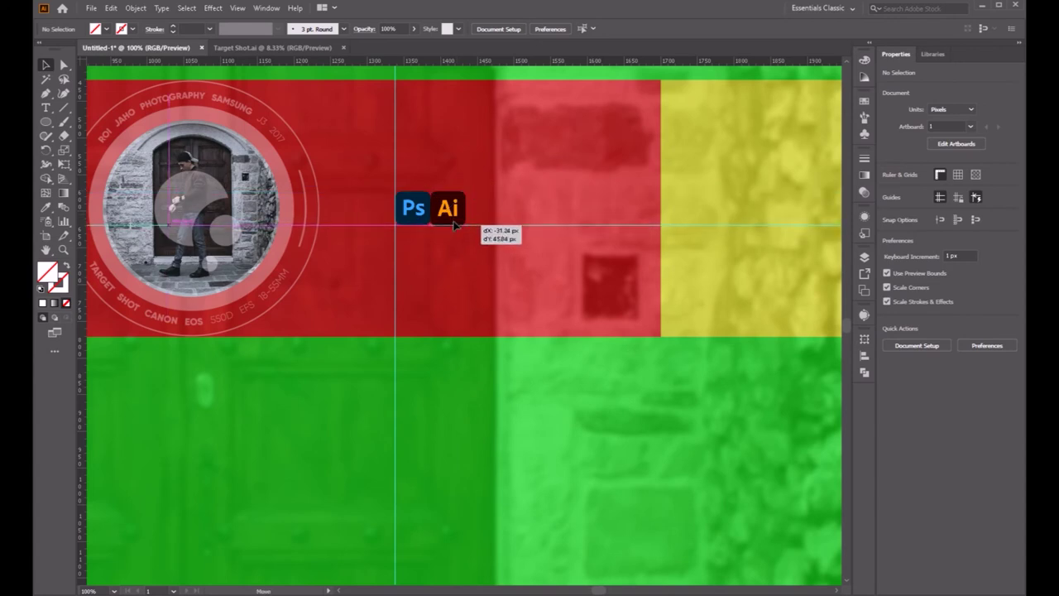
{"action": "left_click_drag", "start_coordinate": [454, 225], "coordinate": [456, 260]}
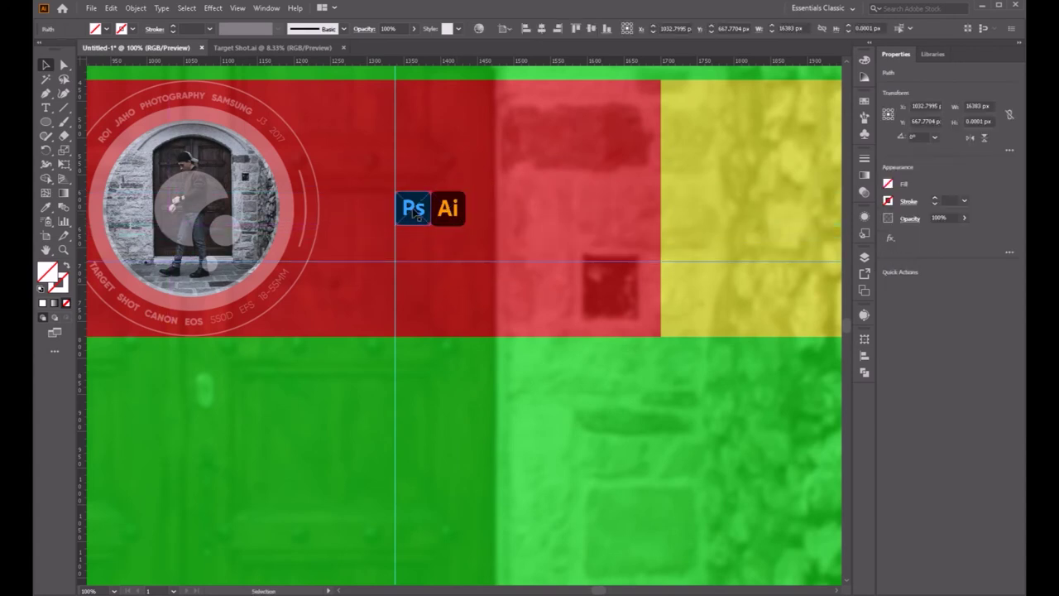
{"action": "mouse_move", "coordinate": [415, 209]}
{"action": "left_mouse_down"}
{"action": "mouse_move", "coordinate": [419, 232]}
{"action": "mouse_move", "coordinate": [432, 145]}
{"action": "mouse_move", "coordinate": [403, 115]}
{"action": "left_mouse_up"}
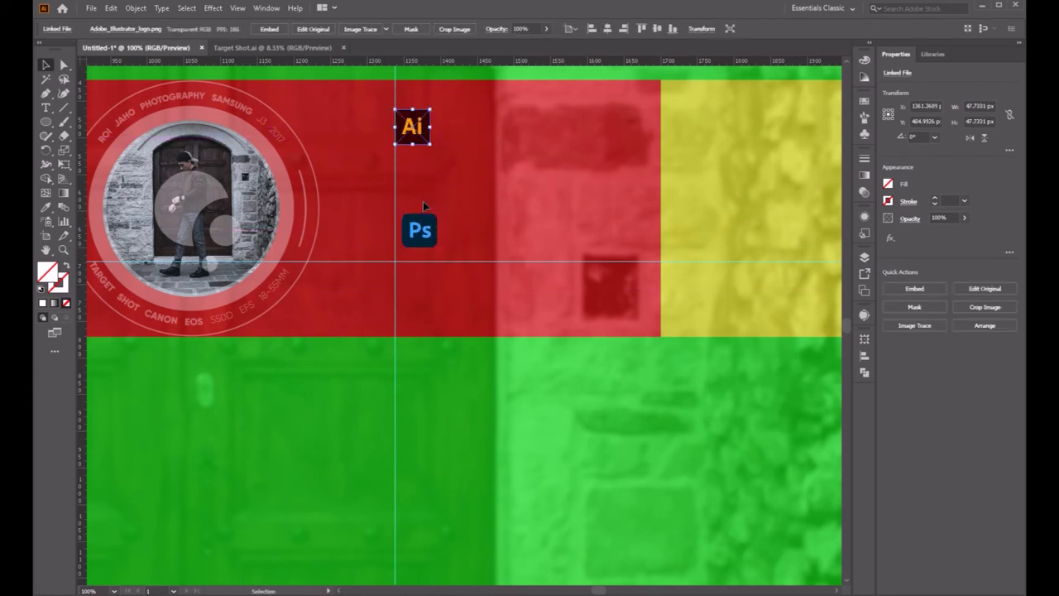
{"action": "left_click_drag", "start_coordinate": [412, 219], "coordinate": [405, 176]}
{"action": "left_click", "coordinate": [485, 350]}
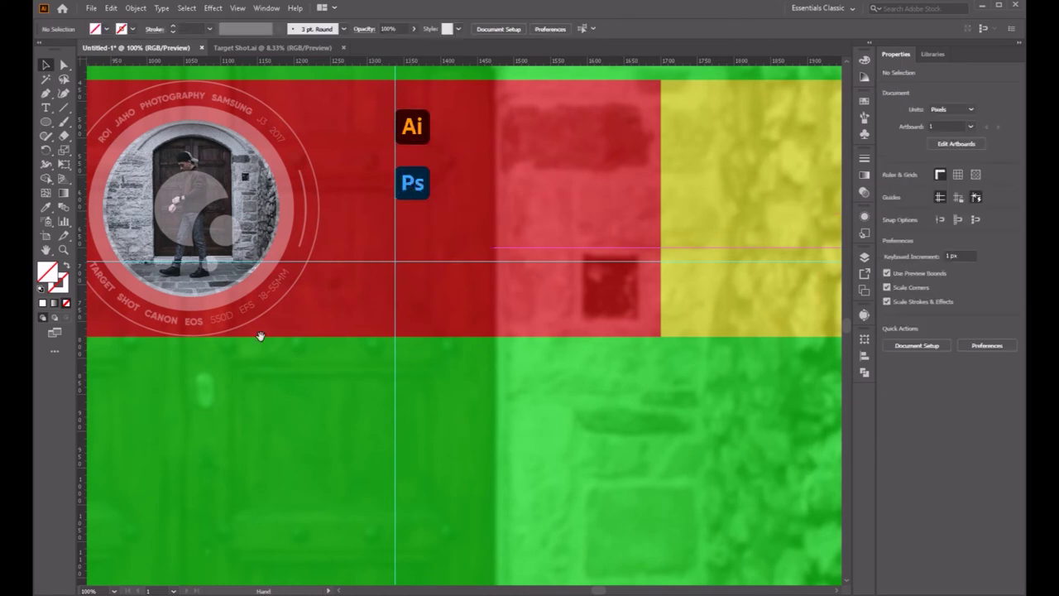
Step: Bring the Lr logo beside the icon column and scale it to about 48 px
{"action": "left_click_drag", "start_coordinate": [250, 348], "coordinate": [604, 298]}
{"action": "left_click_drag", "start_coordinate": [118, 164], "coordinate": [724, 223]}
{"action": "left_click_drag", "start_coordinate": [736, 356], "coordinate": [217, 417]}
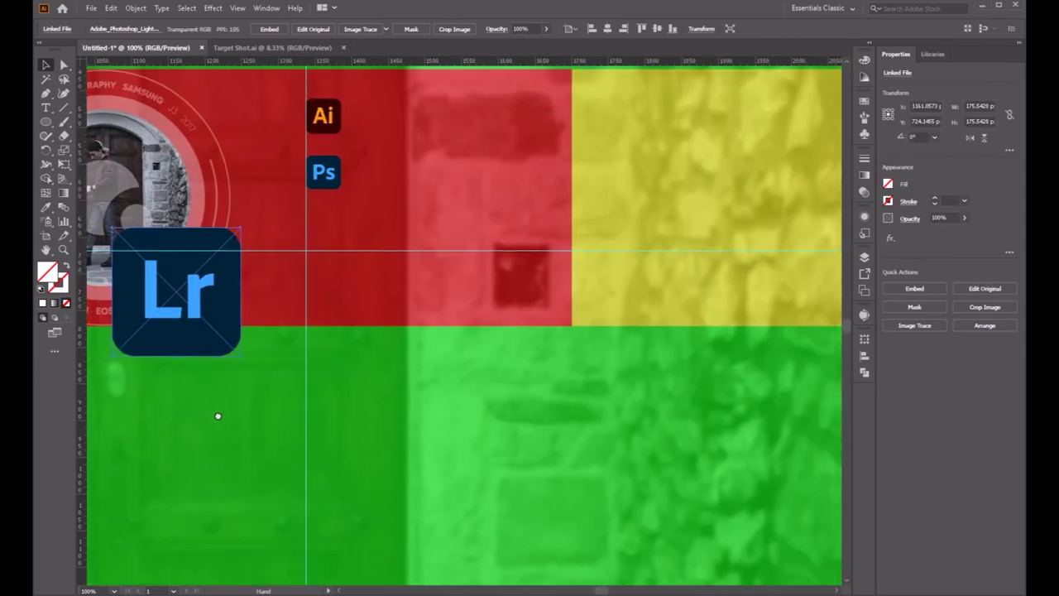
{"action": "left_click_drag", "start_coordinate": [207, 247], "coordinate": [401, 219]}
{"action": "mouse_move", "coordinate": [435, 334]}
{"action": "left_mouse_down"}
{"action": "mouse_move", "coordinate": [341, 240]}
{"action": "mouse_move", "coordinate": [318, 173]}
{"action": "mouse_move", "coordinate": [314, 236]}
{"action": "left_mouse_up"}
Step: Place the Lr icon below Ps with equal spacing, completing the Ai/Ps/Lr column
{"action": "left_click", "coordinate": [438, 210]}
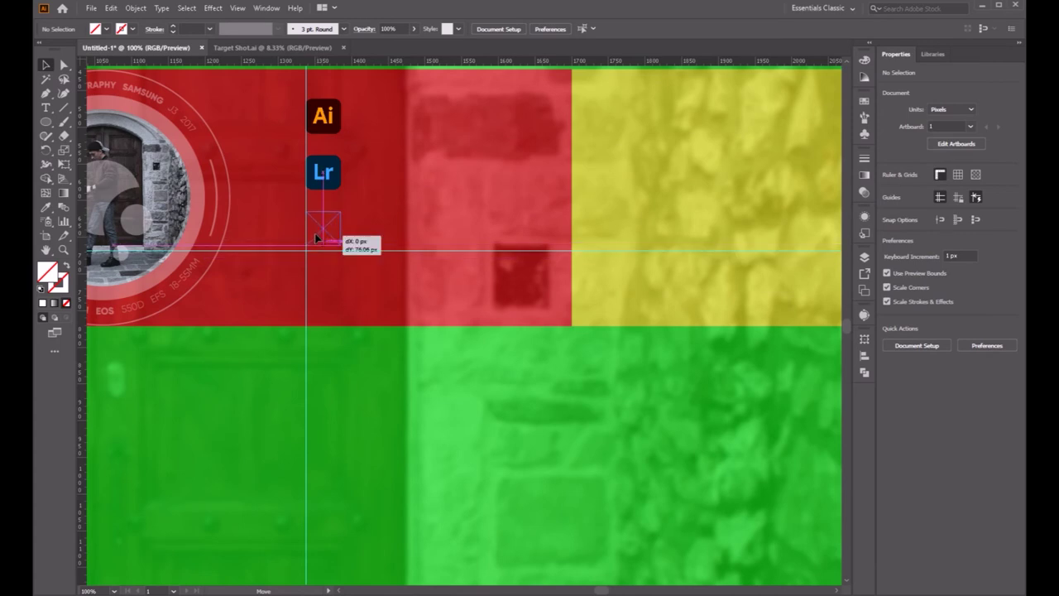
{"action": "left_click_drag", "start_coordinate": [315, 232], "coordinate": [315, 235]}
{"action": "left_click", "coordinate": [459, 199]}
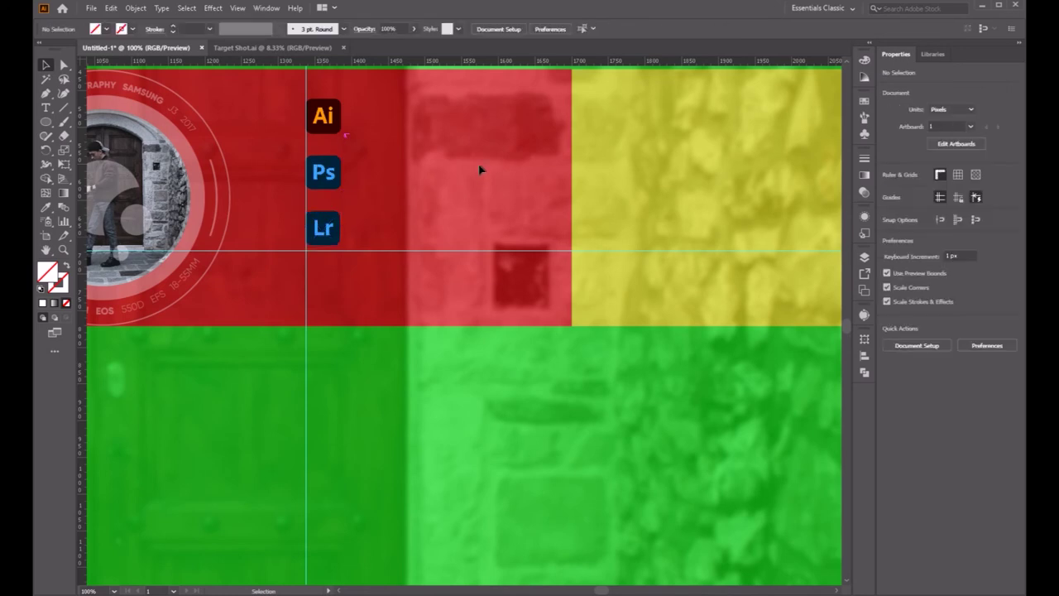
{"action": "left_click", "coordinate": [422, 250]}
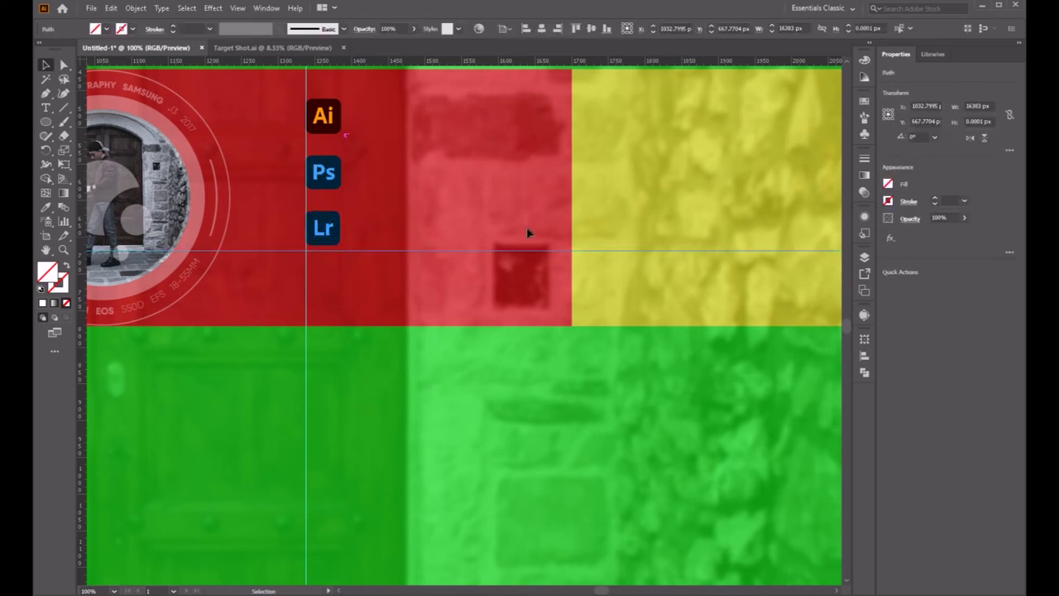
{"action": "left_click", "coordinate": [246, 283]}
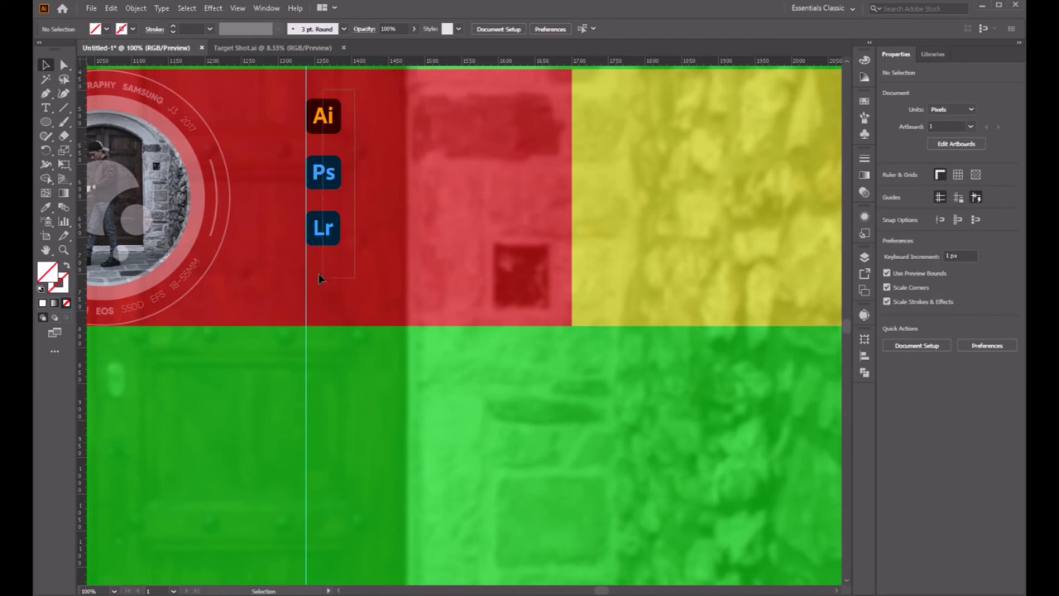
{"action": "left_click_drag", "start_coordinate": [313, 124], "coordinate": [325, 271]}
{"action": "key", "text": "ctrl+minus"}
Step: Move the Ai/Ps/Lr column to the banner's upper left and begin a text line
{"action": "mouse_move", "coordinate": [212, 435]}
{"action": "left_mouse_down"}
{"action": "mouse_move", "coordinate": [545, 434]}
{"action": "mouse_move", "coordinate": [494, 429]}
{"action": "left_mouse_up"}
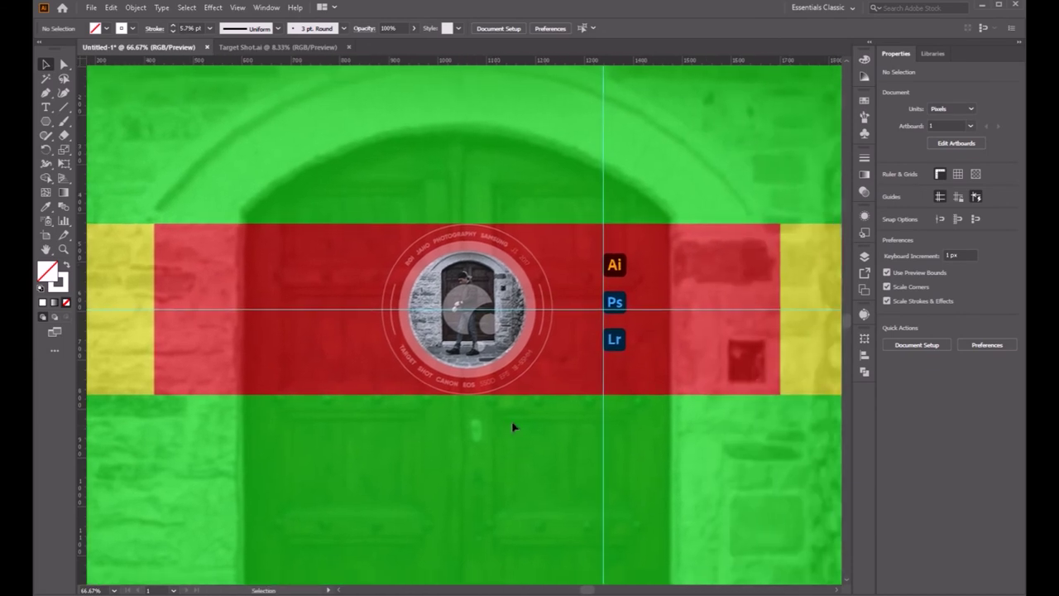
{"action": "left_click_drag", "start_coordinate": [611, 270], "coordinate": [208, 277]}
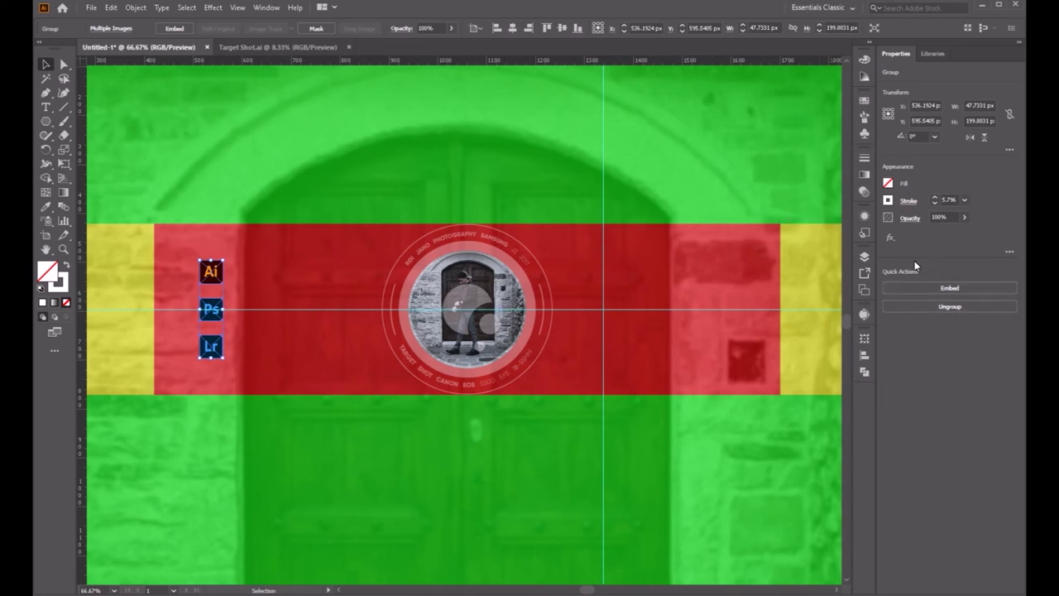
{"action": "left_click_drag", "start_coordinate": [217, 276], "coordinate": [265, 170]}
{"action": "left_click", "coordinate": [172, 251]}
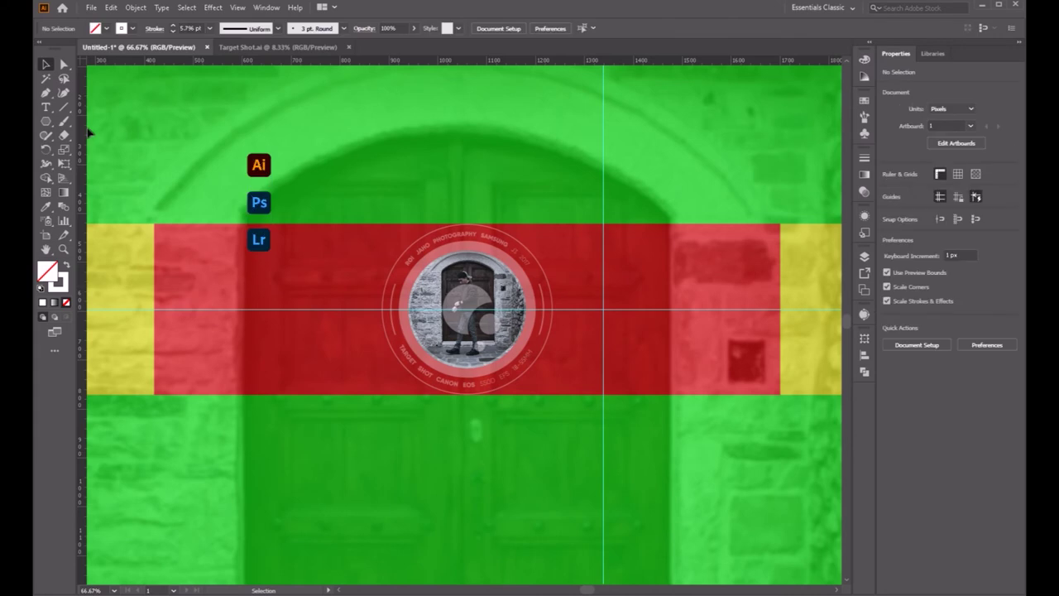
{"action": "left_click", "coordinate": [46, 107]}
{"action": "left_click", "coordinate": [228, 274]}
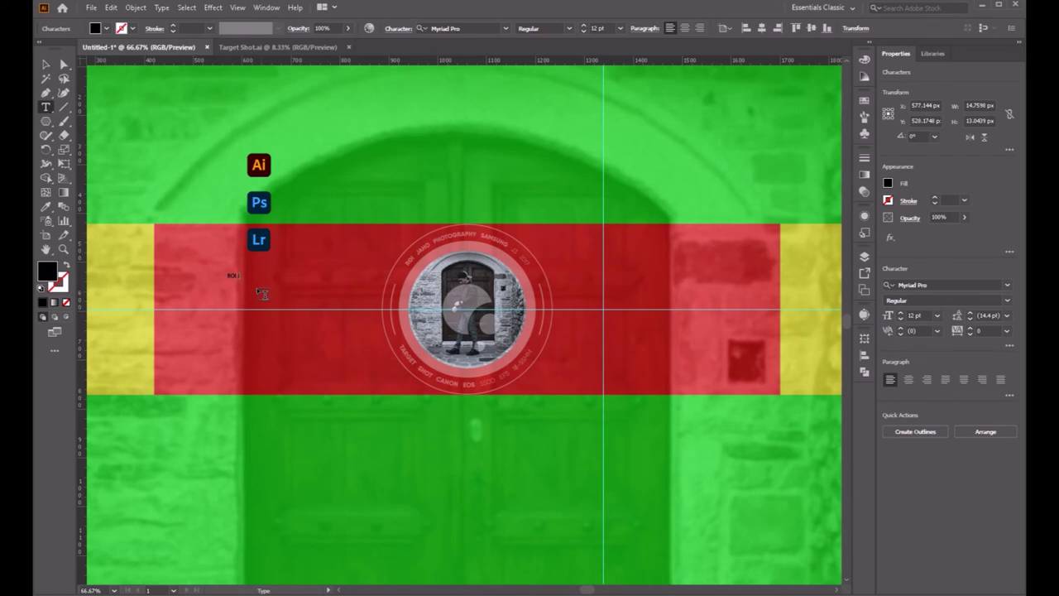
Step: Set 'ROI JAHO' to Montserrat Bold, about 46.56 pt, nudged slightly upward
{"action": "left_click", "coordinate": [45, 63]}
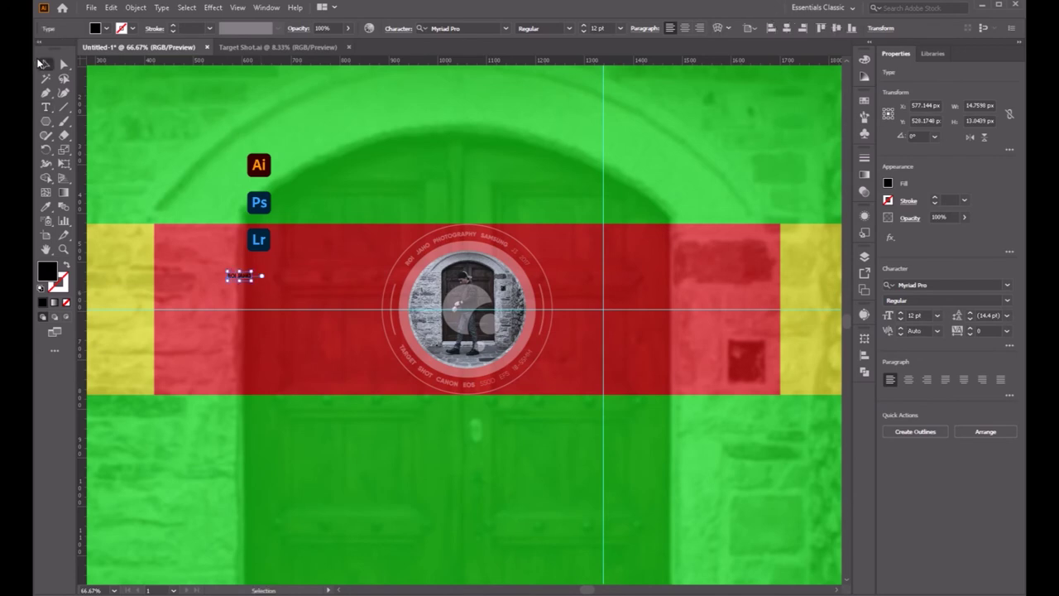
{"action": "left_click", "coordinate": [922, 285]}
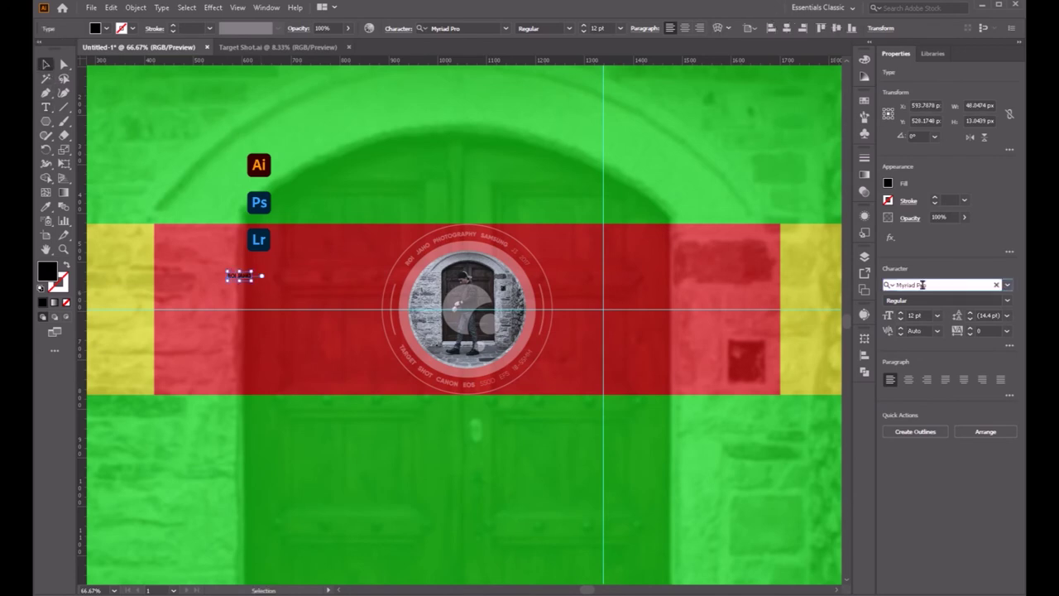
{"action": "type", "text": "Mon"}
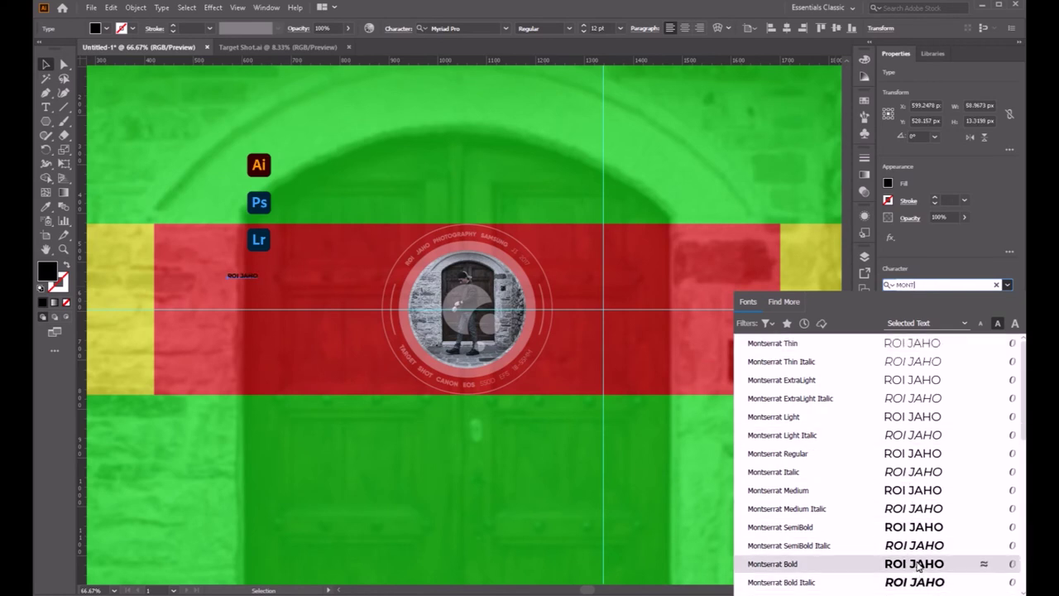
{"action": "left_click", "coordinate": [918, 564]}
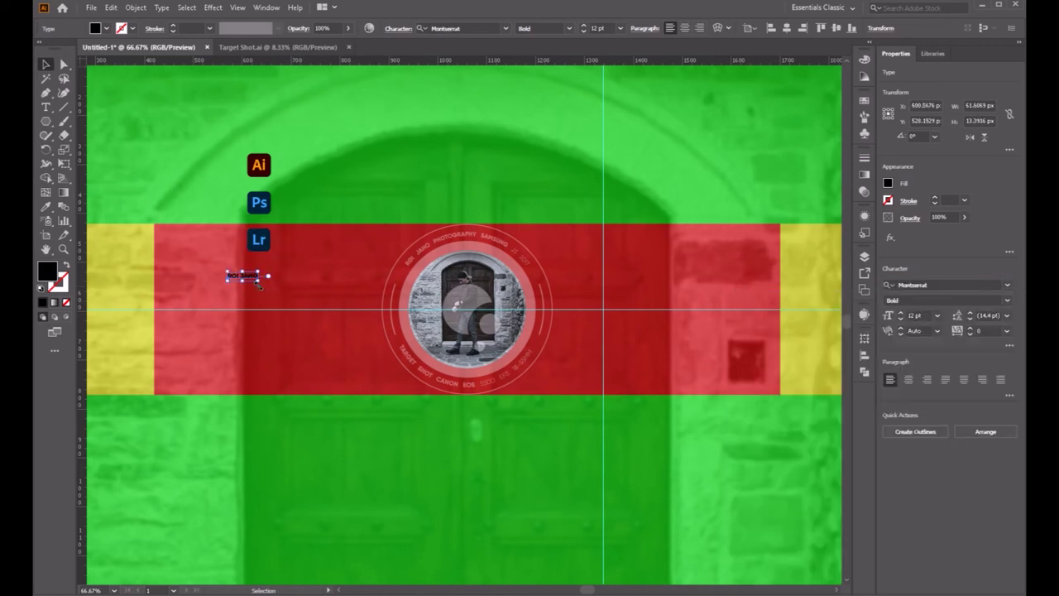
{"action": "mouse_move", "coordinate": [259, 282]}
{"action": "left_mouse_down"}
{"action": "mouse_move", "coordinate": [345, 296]}
{"action": "mouse_move", "coordinate": [281, 320]}
{"action": "left_mouse_up"}
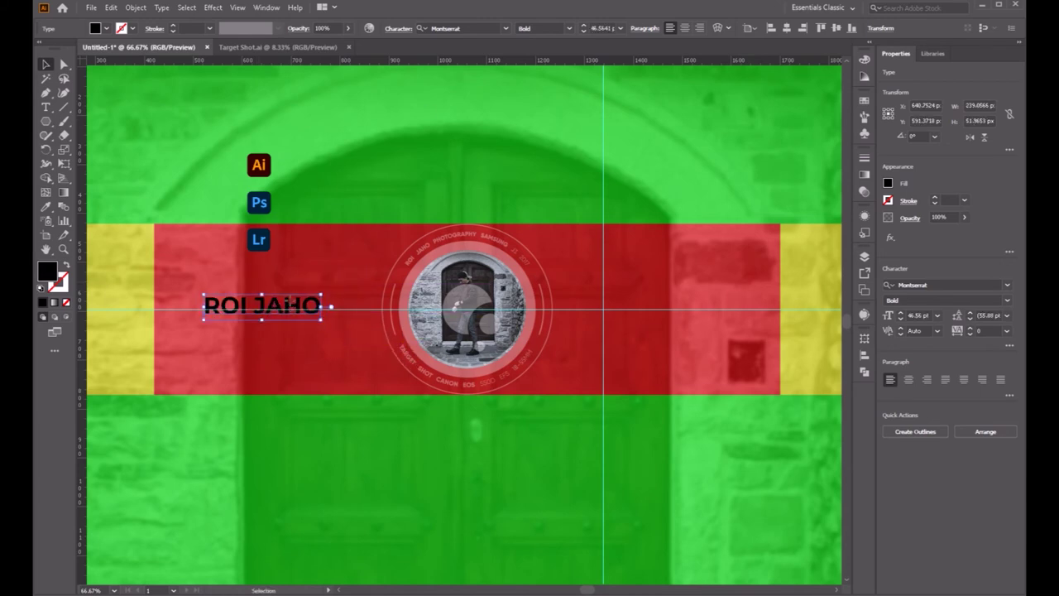
{"action": "left_click_drag", "start_coordinate": [286, 304], "coordinate": [286, 300]}
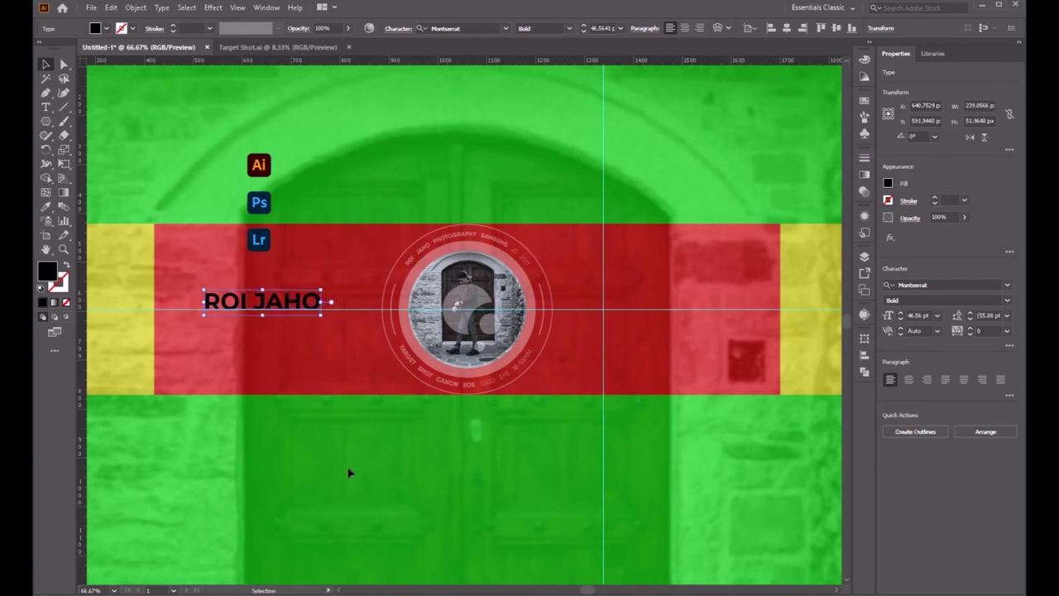
Step: Give the 'ROI JAHO' text a white fill
{"action": "left_click", "coordinate": [355, 485]}
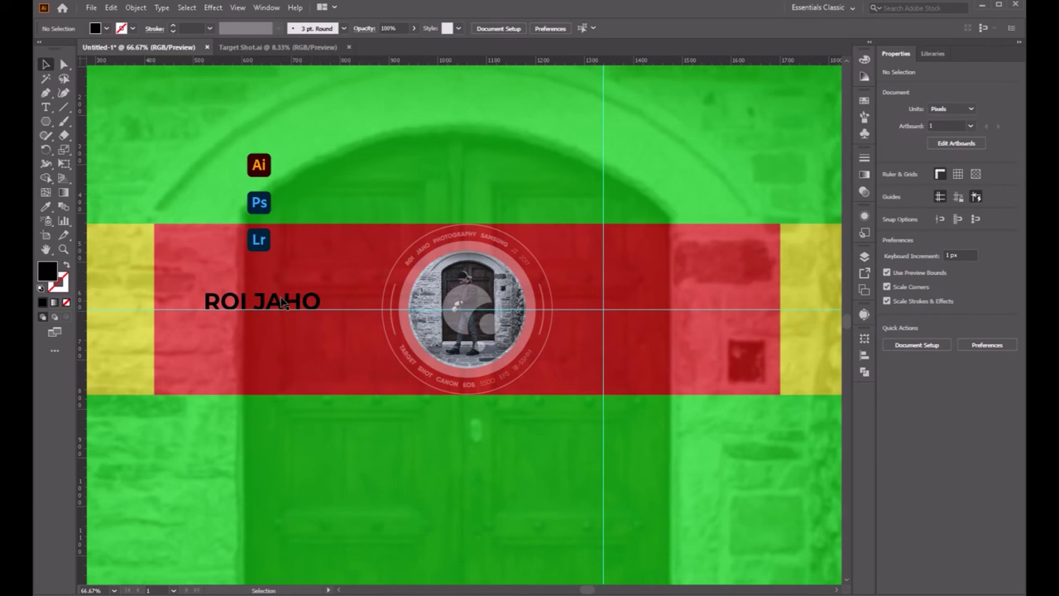
{"action": "left_click", "coordinate": [284, 304]}
{"action": "left_click", "coordinate": [106, 28]}
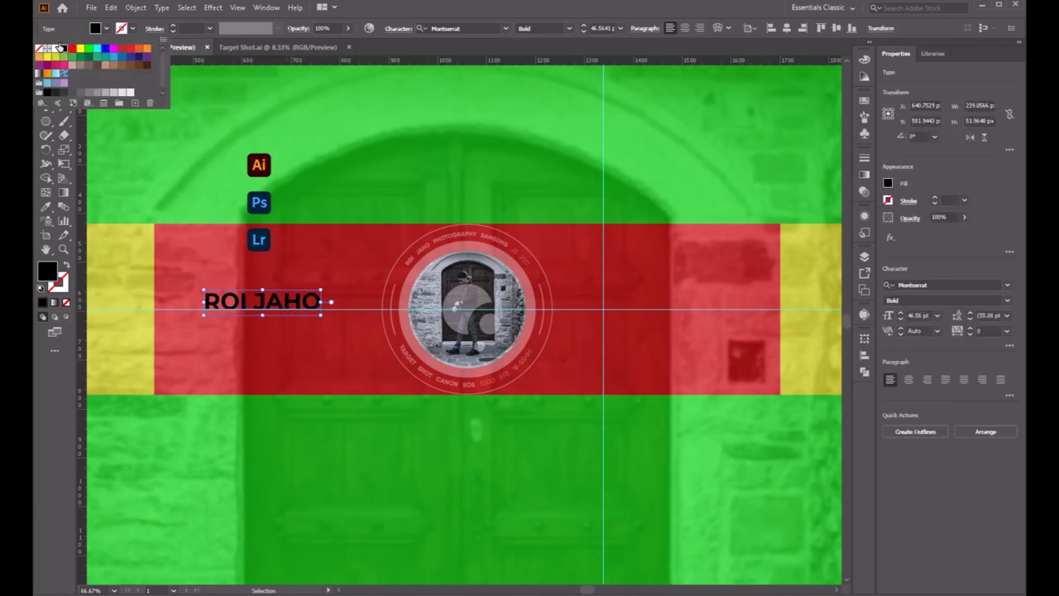
{"action": "left_click", "coordinate": [59, 48]}
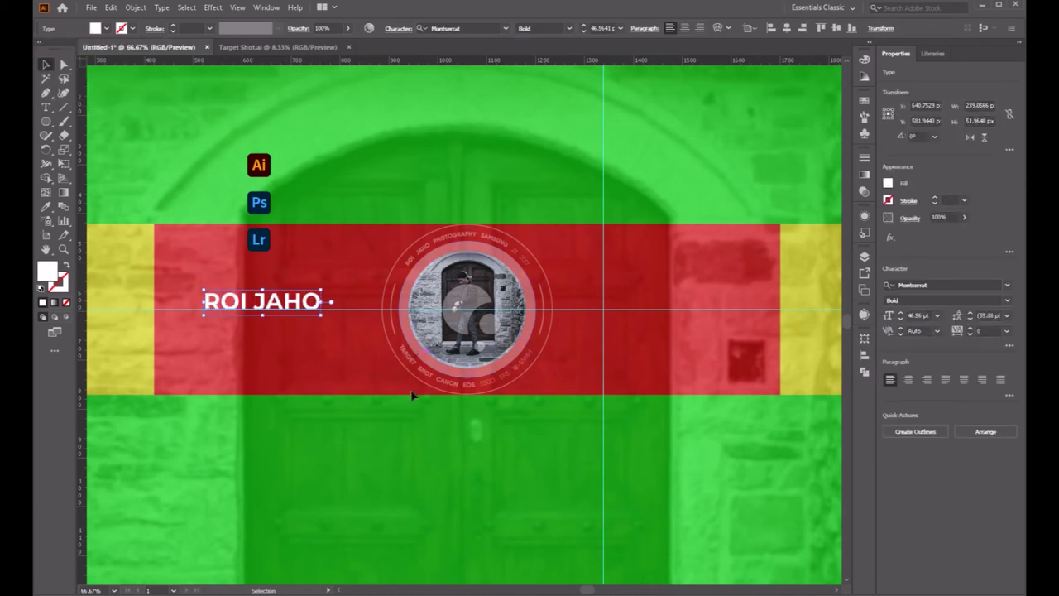
{"action": "left_click", "coordinate": [398, 425]}
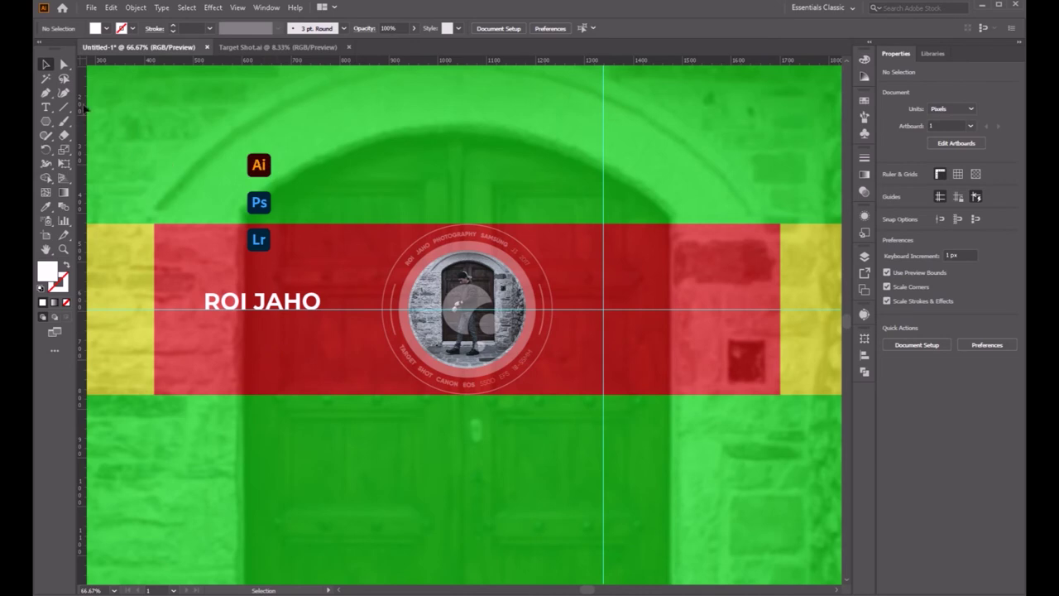
{"action": "left_click", "coordinate": [45, 107]}
Step: Type 'TARGET SHOT' and copy ROI JAHO's style onto it with the Eyedropper
{"action": "left_click", "coordinate": [210, 332]}
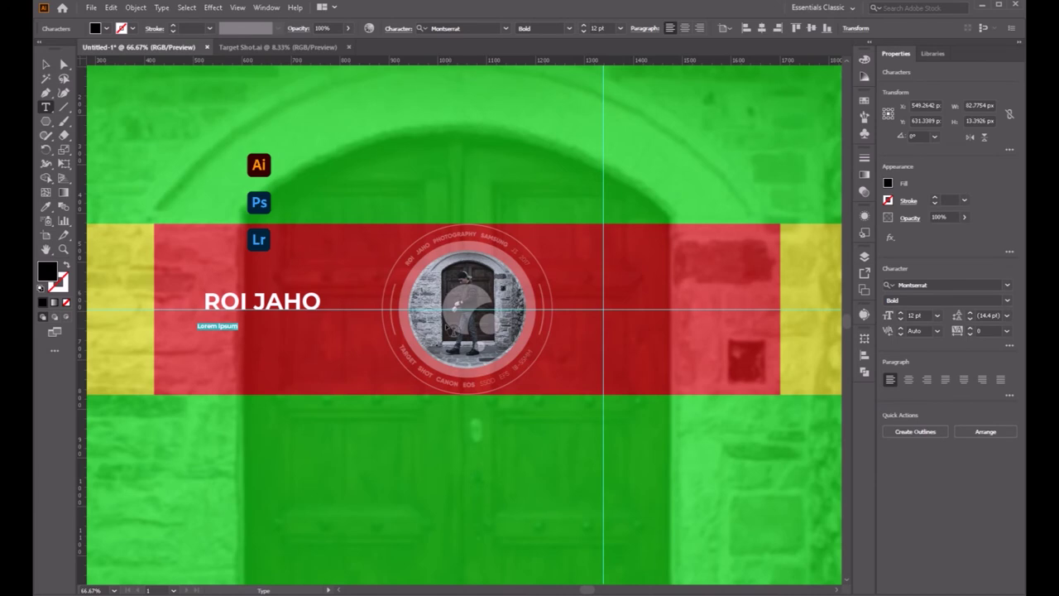
{"action": "key", "text": "BackSpace"}
{"action": "type", "text": "TARGET SHOT"}
{"action": "left_click", "coordinate": [46, 65]}
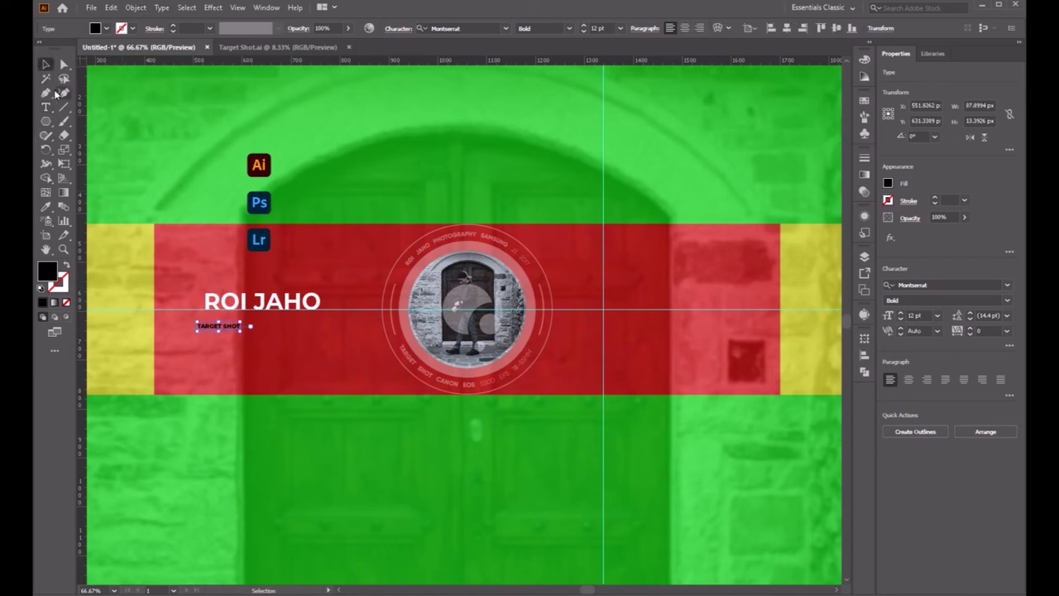
{"action": "left_click", "coordinate": [43, 208]}
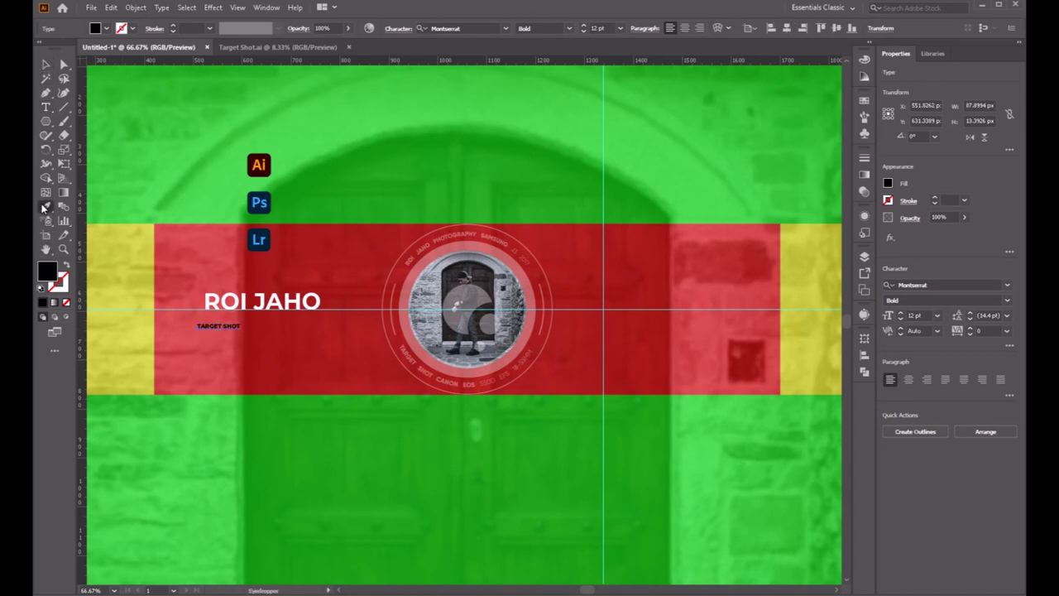
{"action": "left_click", "coordinate": [217, 299]}
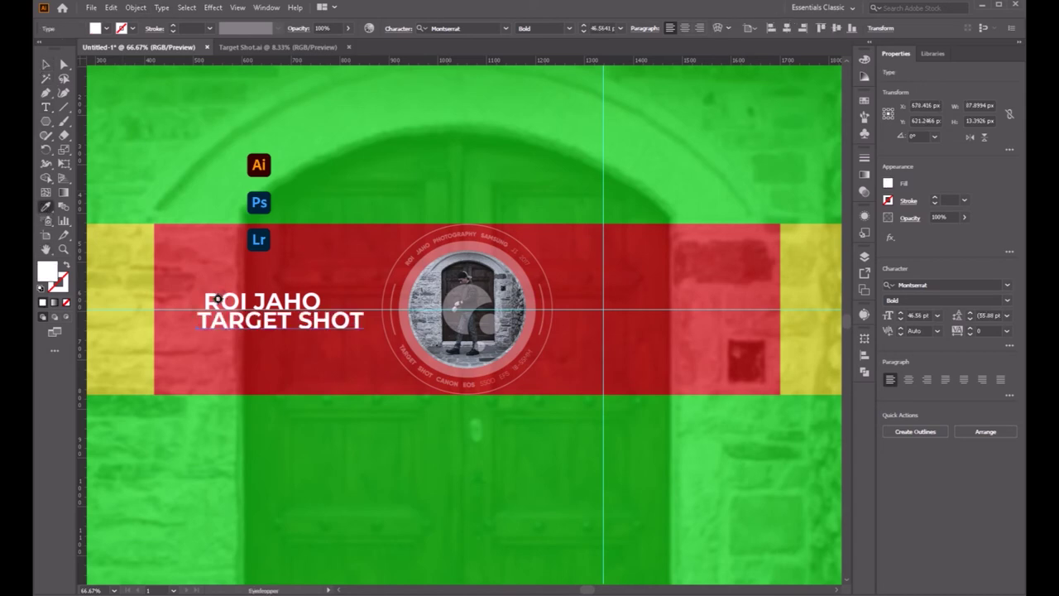
{"action": "left_click", "coordinate": [45, 65]}
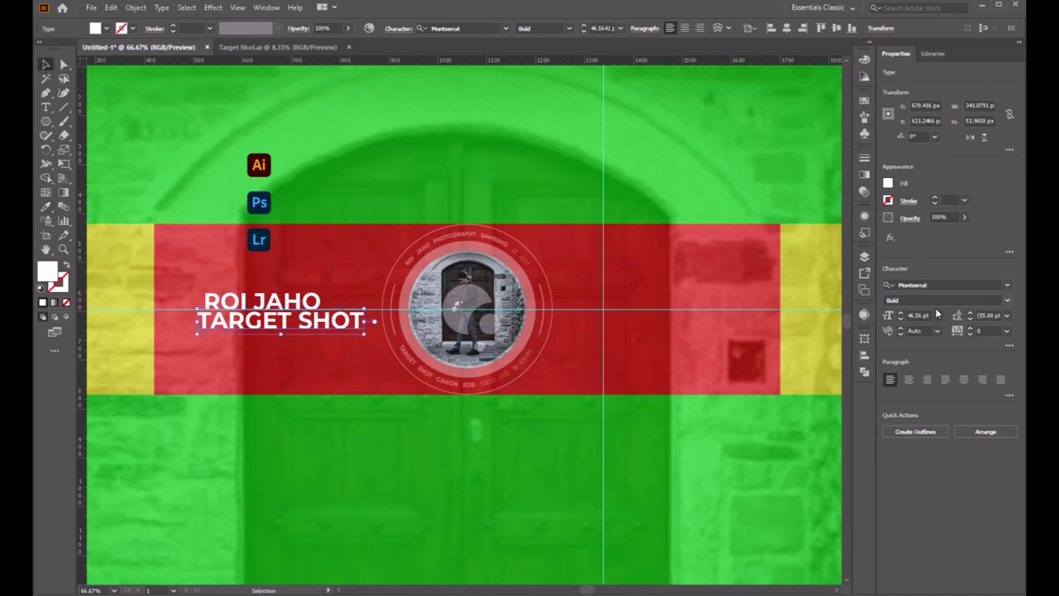
Step: Make 'TARGET SHOT' Montserrat Light 25 pt, centred under ROI JAHO
{"action": "left_click", "coordinate": [1005, 301]}
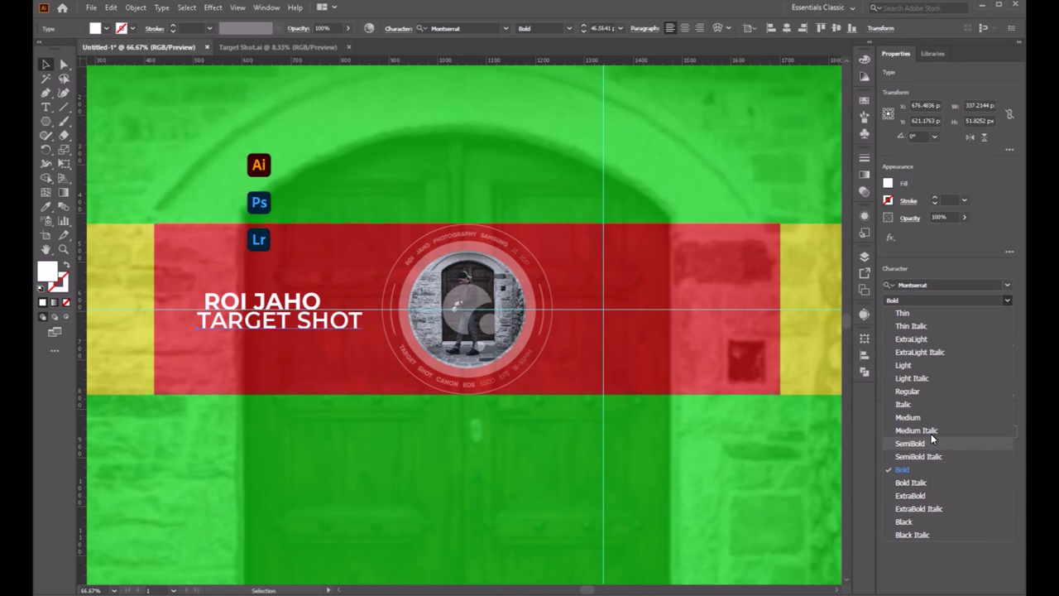
{"action": "left_click", "coordinate": [920, 356]}
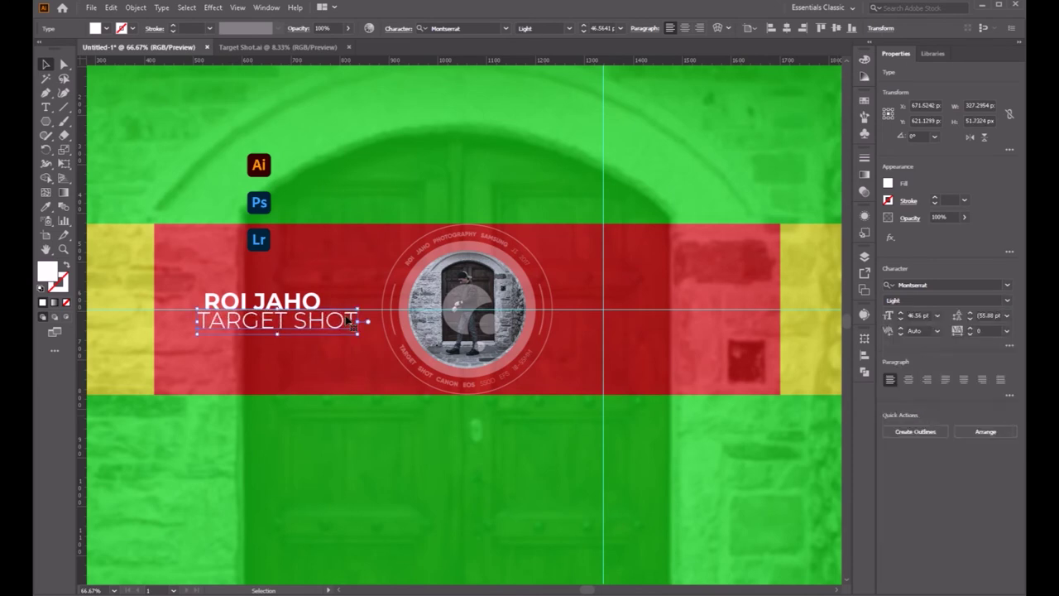
{"action": "left_click_drag", "start_coordinate": [358, 333], "coordinate": [327, 329]}
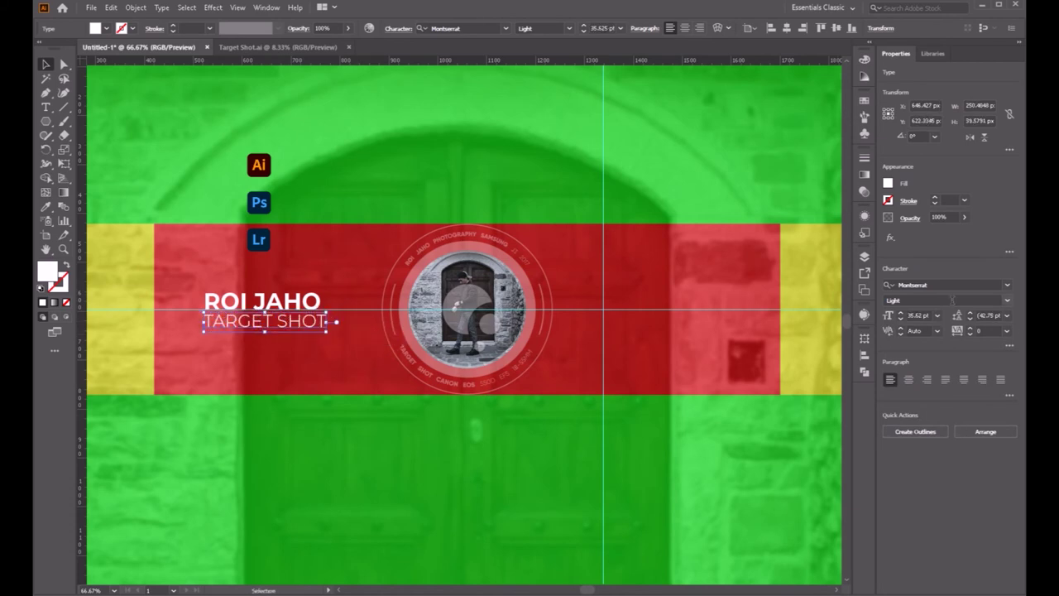
{"action": "left_click", "coordinate": [913, 316]}
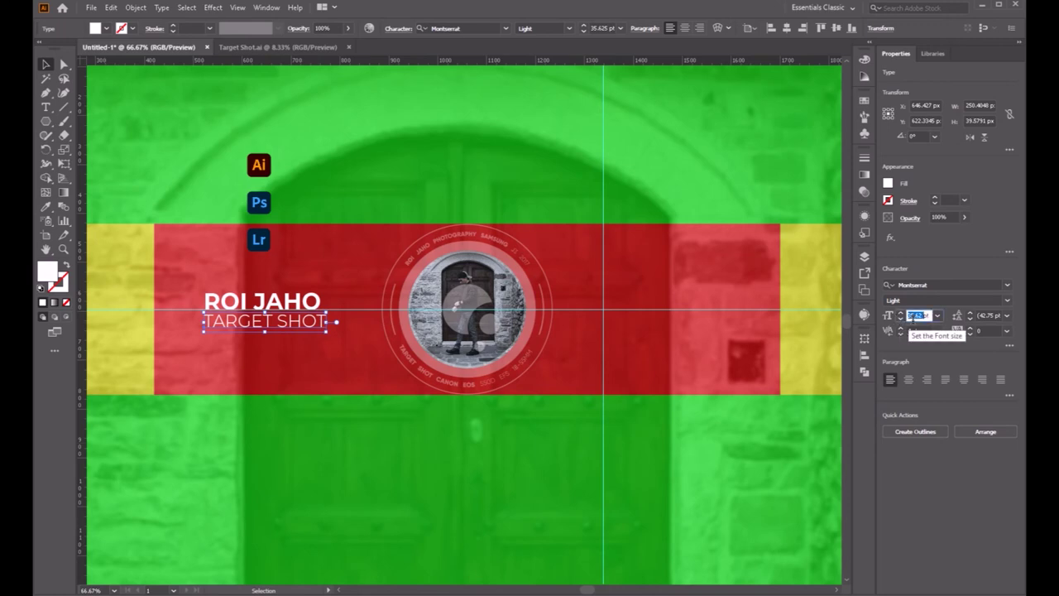
{"action": "type", "text": "25"}
{"action": "key", "text": "Return"}
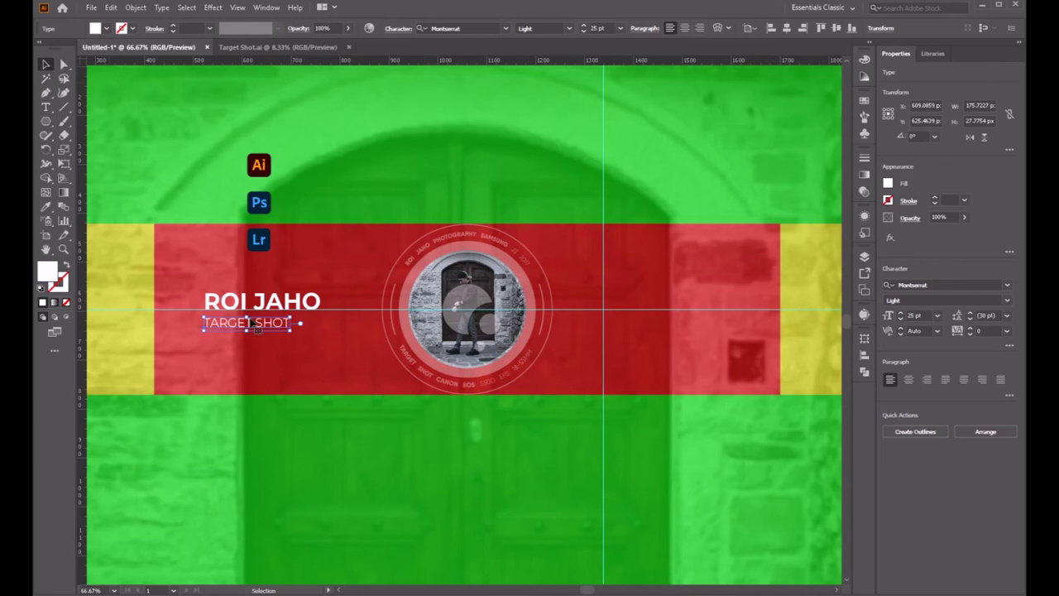
{"action": "left_click_drag", "start_coordinate": [256, 327], "coordinate": [267, 319]}
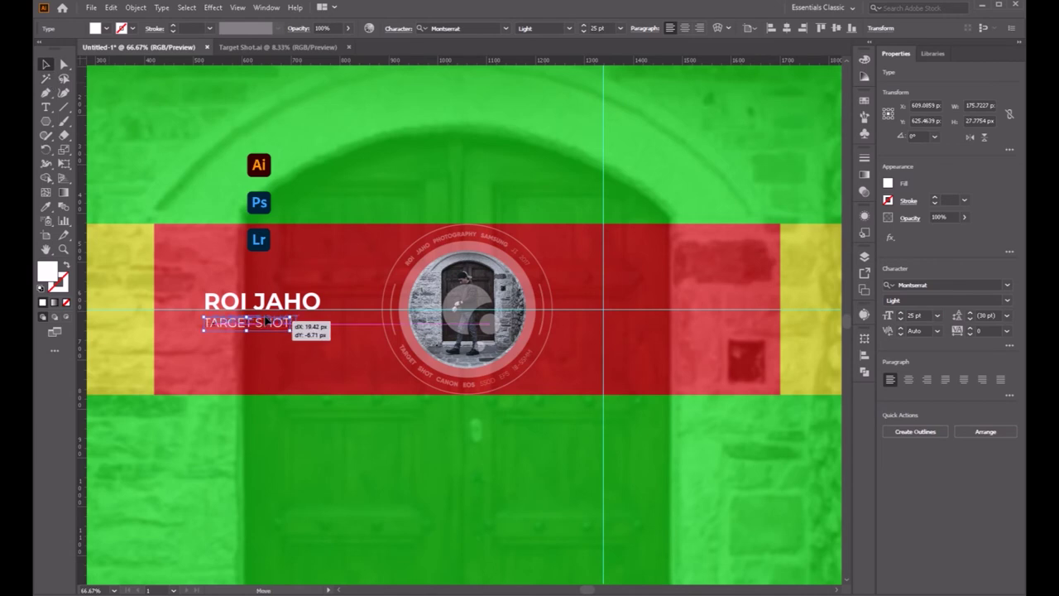
{"action": "left_click_drag", "start_coordinate": [267, 322], "coordinate": [279, 318]}
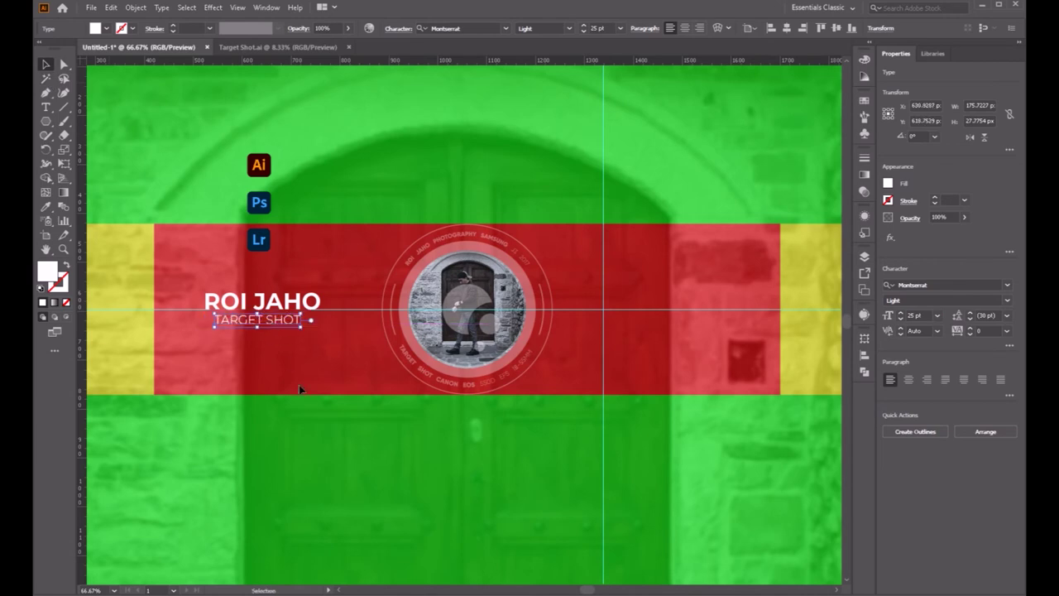
{"action": "left_click", "coordinate": [316, 419]}
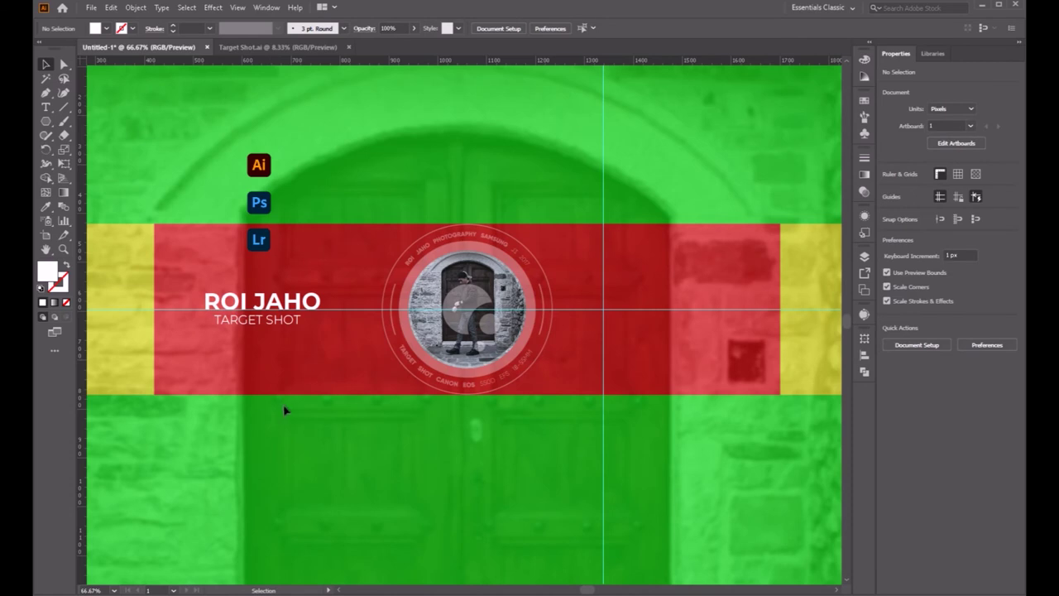
Step: Move the icons higher and right, and type 'Learn how to use' to their left
{"action": "left_click_drag", "start_coordinate": [252, 242], "coordinate": [361, 201]}
{"action": "key", "text": "t"}
{"action": "left_click", "coordinate": [217, 175]}
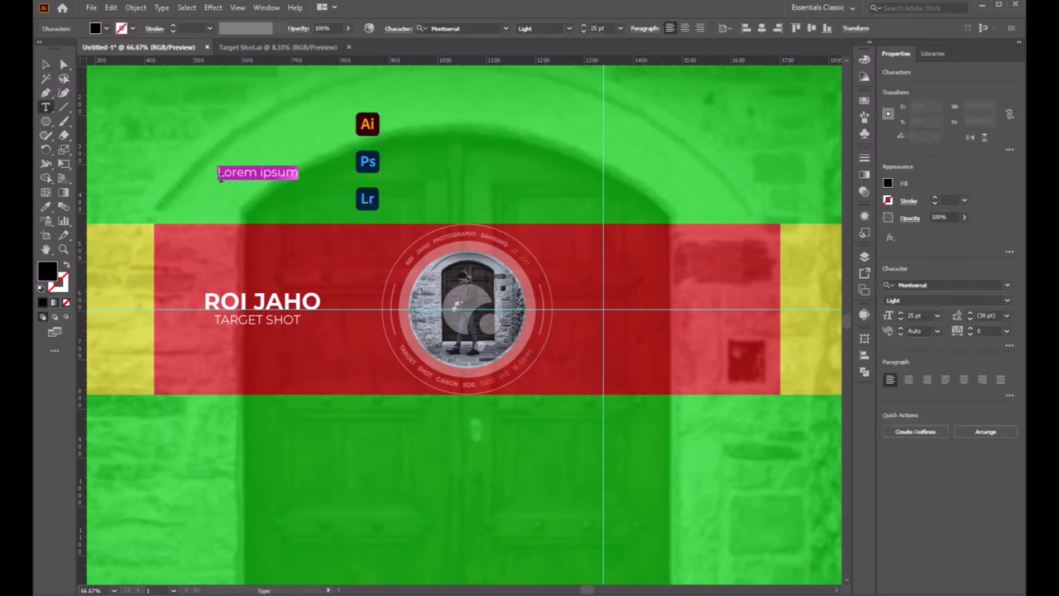
{"action": "type", "text": "LE"}
{"action": "key", "text": "BackSpace"}
{"action": "type", "text": "earn hot to use"}
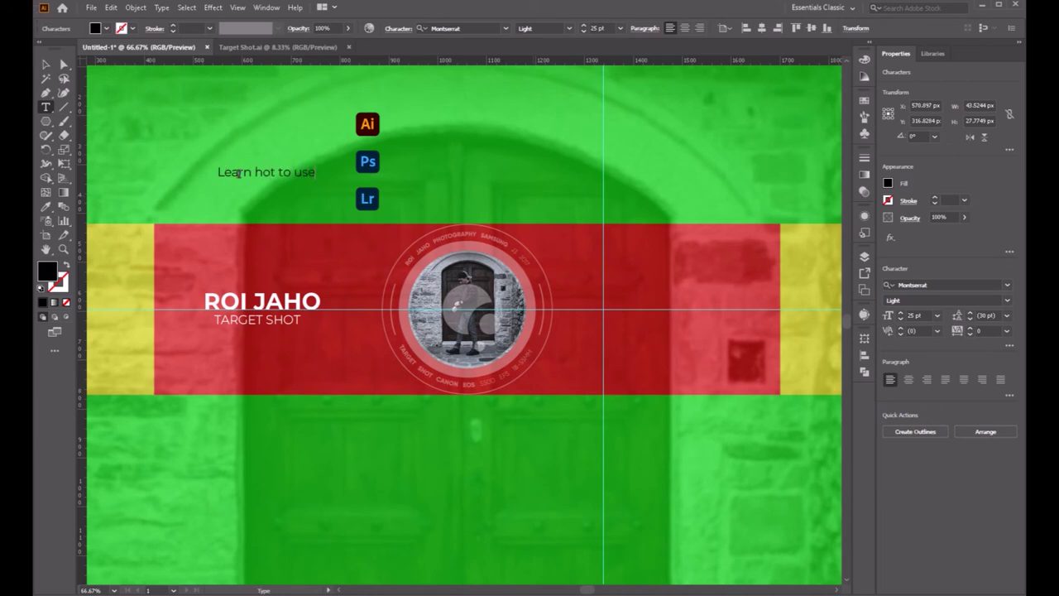
{"action": "key", "text": "Escape"}
{"action": "key", "text": "BackSpace"}
{"action": "type", "text": "w"}
Step: Apply TARGET SHOT's style to 'Learn how to use' and move it toward the red band
{"action": "left_click", "coordinate": [46, 65]}
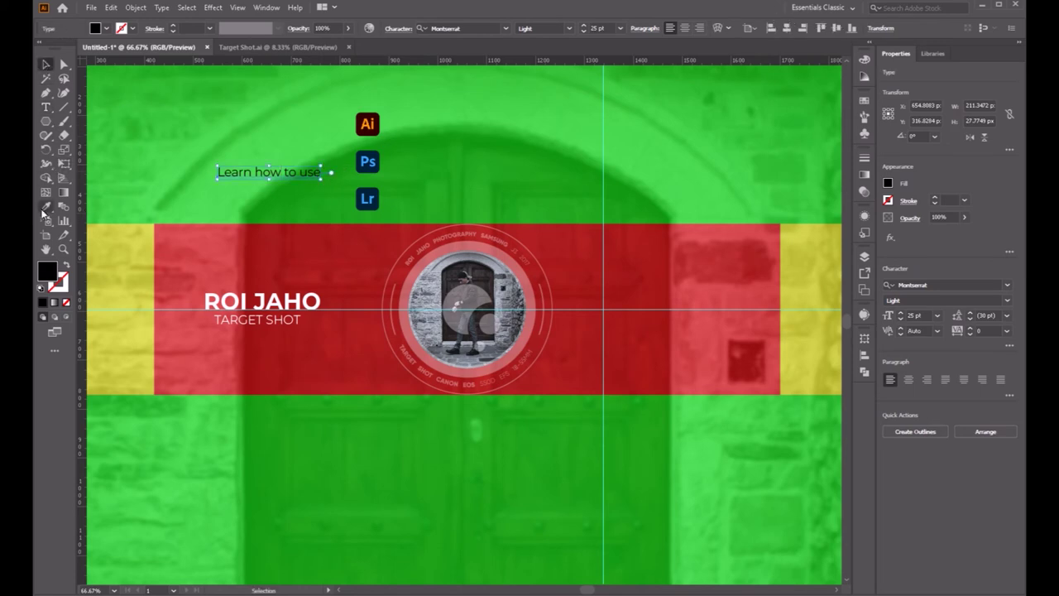
{"action": "left_click", "coordinate": [45, 206]}
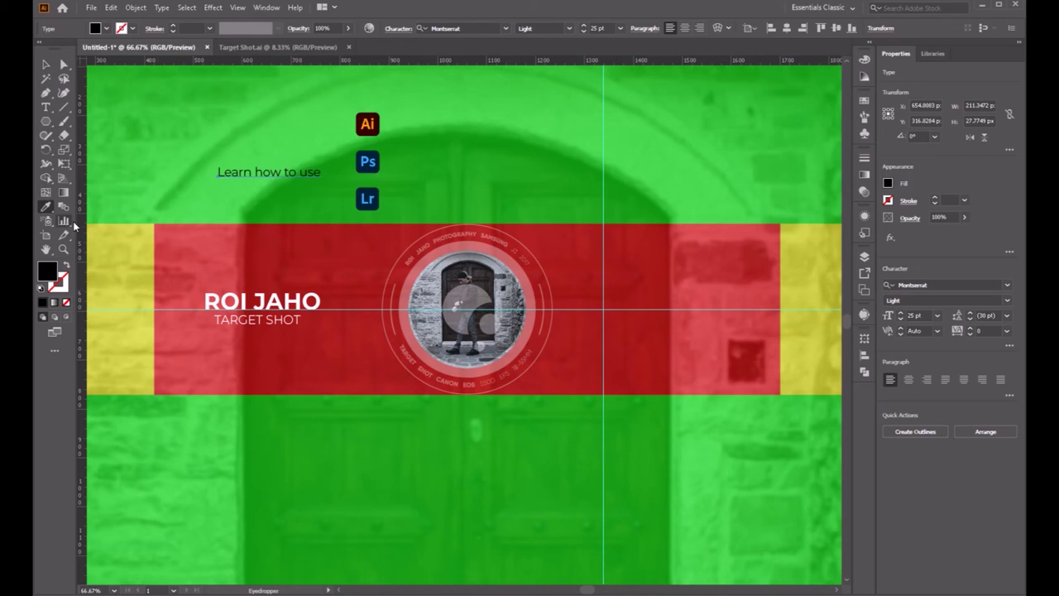
{"action": "left_click", "coordinate": [214, 317]}
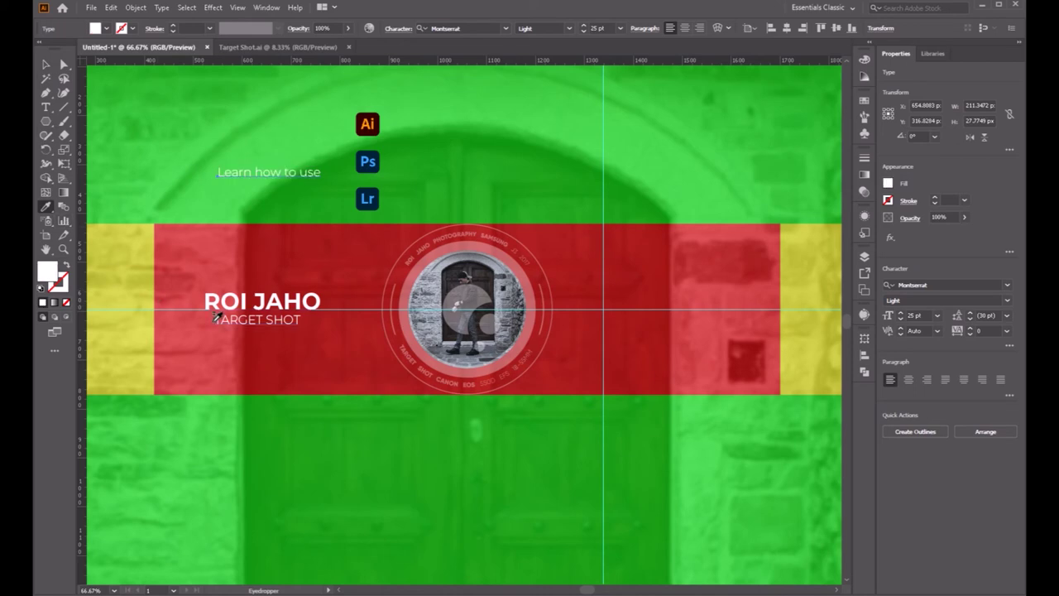
{"action": "left_click", "coordinate": [46, 65]}
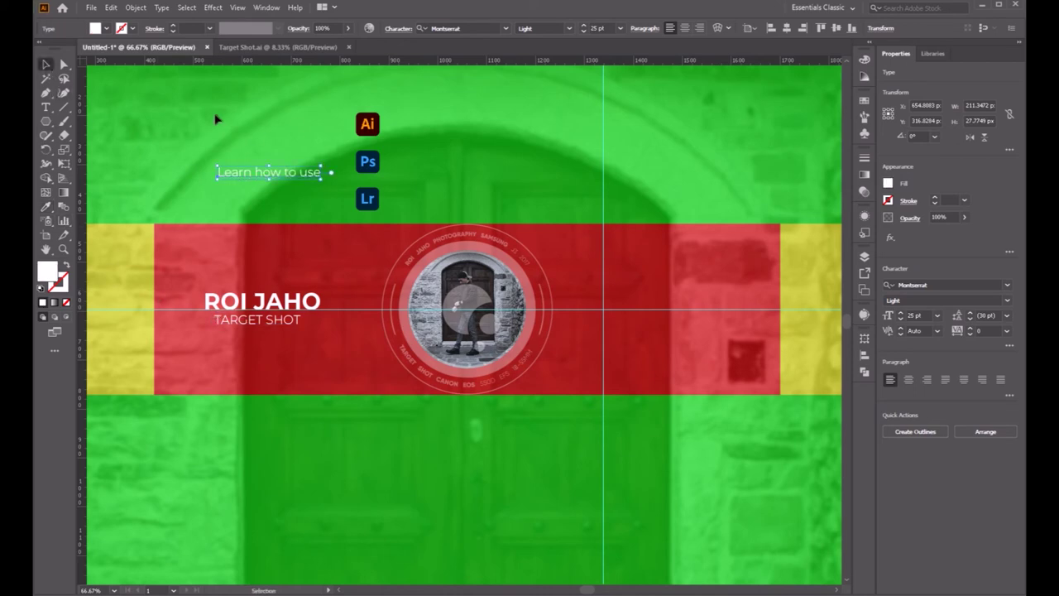
{"action": "left_click_drag", "start_coordinate": [267, 176], "coordinate": [266, 237]}
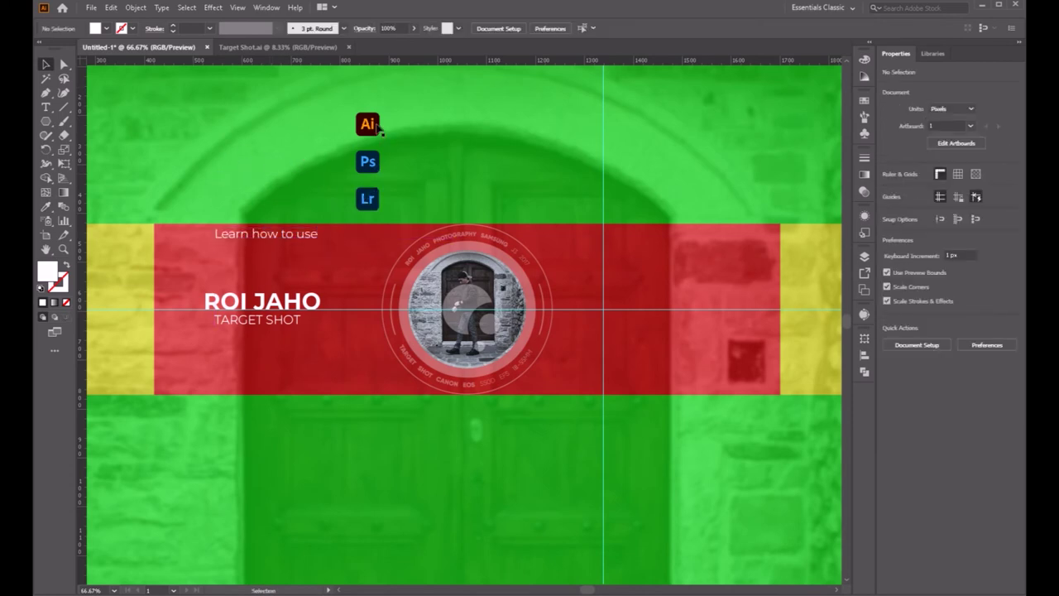
Step: Ungroup the icons and line up Ai and Ps in a row along a new guide
{"action": "left_click", "coordinate": [368, 126]}
{"action": "left_click", "coordinate": [952, 305]}
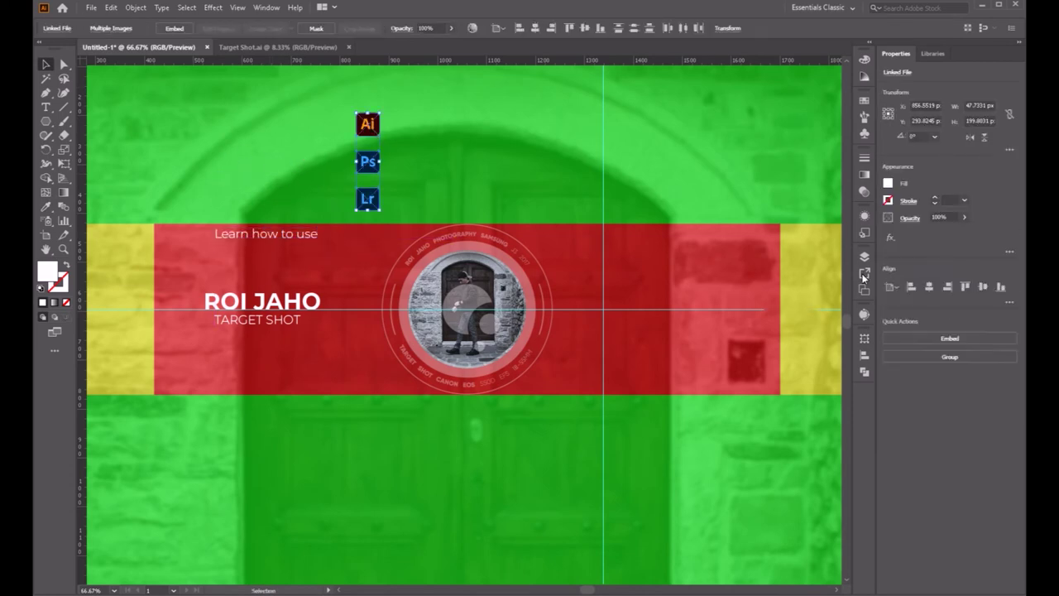
{"action": "left_click", "coordinate": [703, 173]}
{"action": "left_click_drag", "start_coordinate": [369, 125], "coordinate": [207, 254]}
{"action": "left_click_drag", "start_coordinate": [361, 164], "coordinate": [229, 258]}
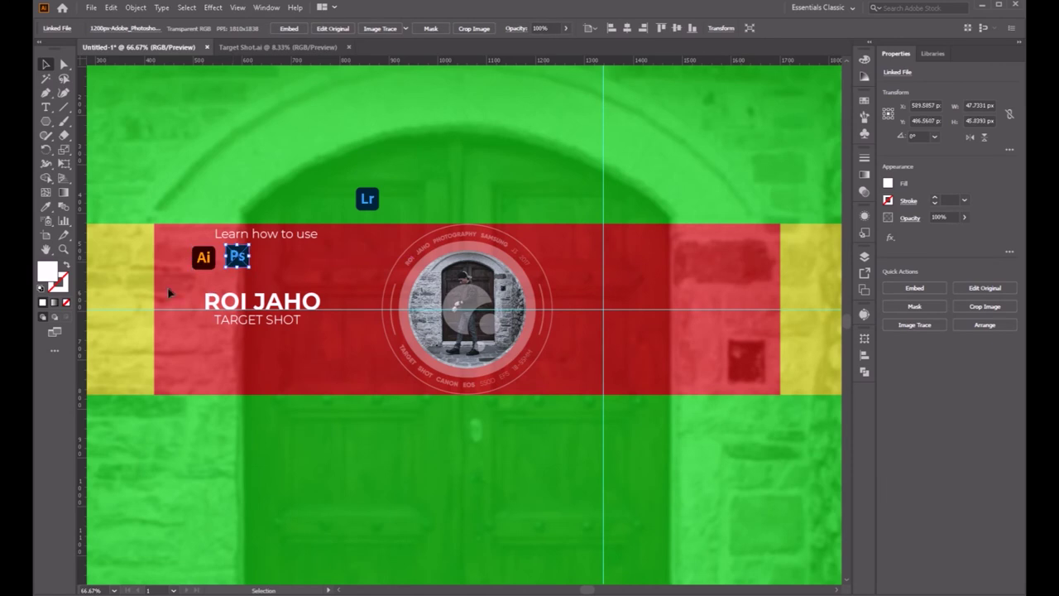
{"action": "left_click_drag", "start_coordinate": [270, 66], "coordinate": [208, 246]}
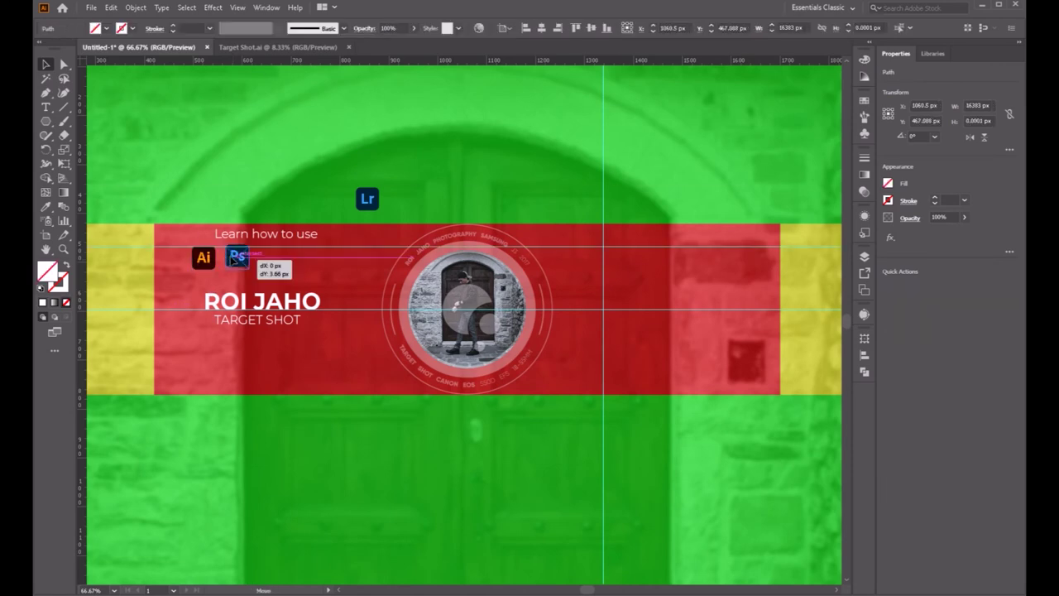
{"action": "left_click", "coordinate": [236, 257]}
Step: Place Lr evenly beside Ps, then group the three-icon row and shift it slightly right
{"action": "left_click_drag", "start_coordinate": [374, 196], "coordinate": [267, 255]}
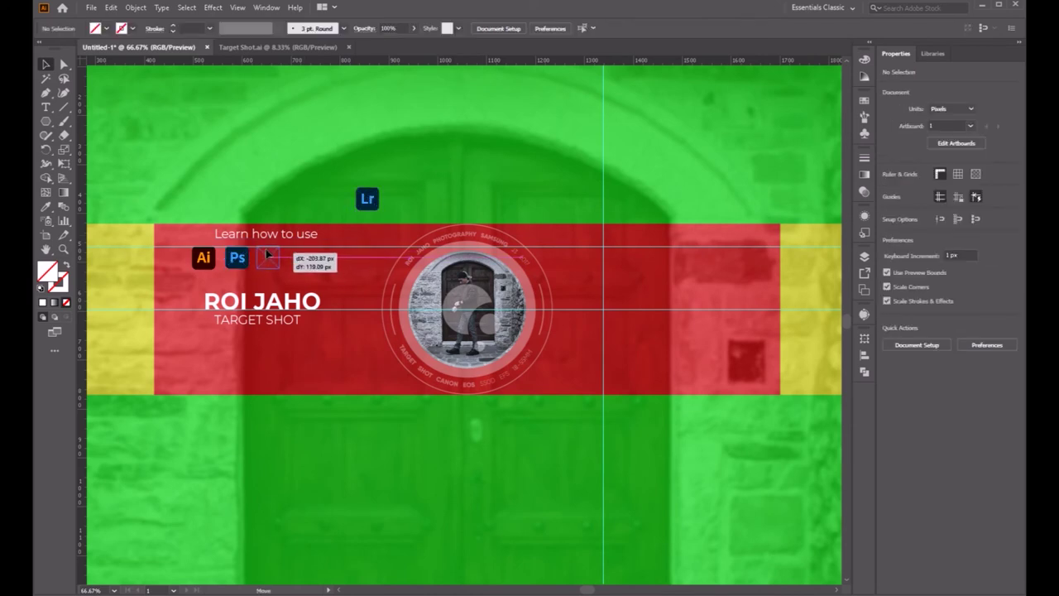
{"action": "left_click_drag", "start_coordinate": [267, 255], "coordinate": [274, 257]}
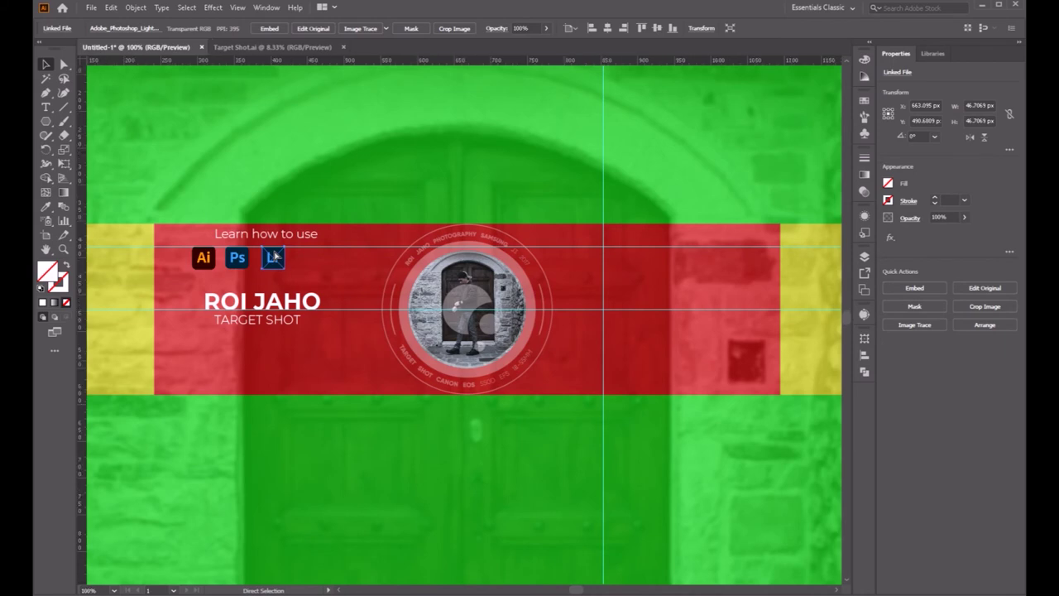
{"action": "key", "text": "ctrl+plus"}
{"action": "key", "text": "ctrl+plus"}
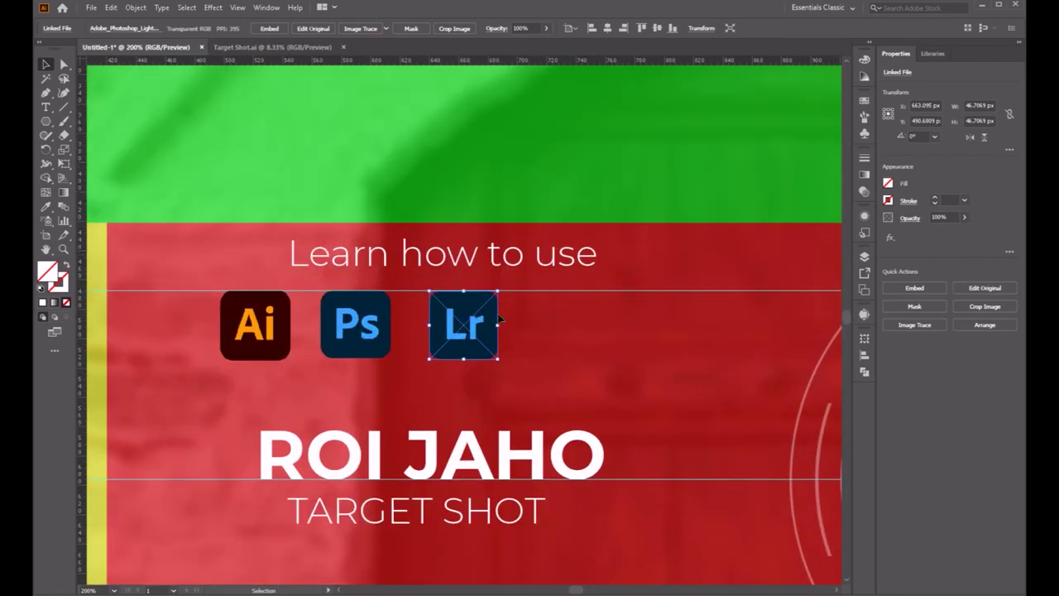
{"action": "left_click_drag", "start_coordinate": [488, 327], "coordinate": [484, 327]}
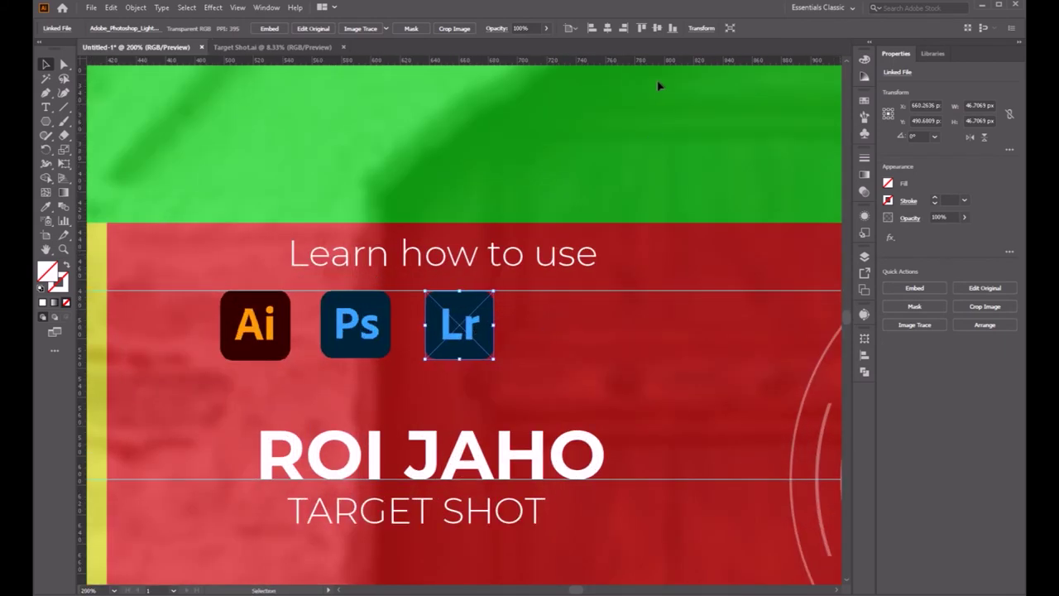
{"action": "left_click_drag", "start_coordinate": [190, 310], "coordinate": [567, 347]}
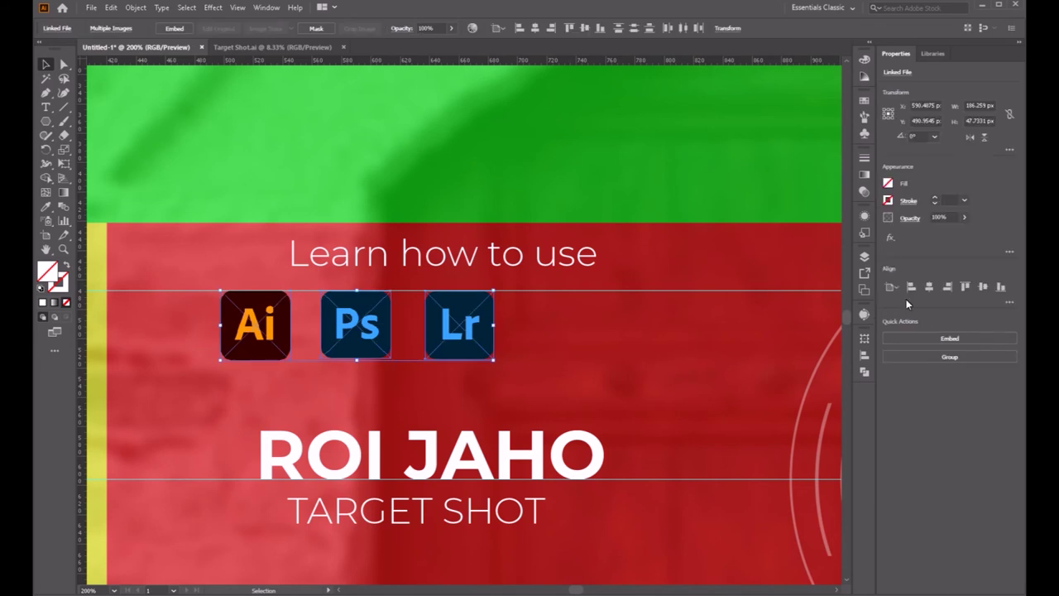
{"action": "left_click", "coordinate": [950, 357]}
{"action": "left_click_drag", "start_coordinate": [441, 340], "coordinate": [523, 339]}
{"action": "left_click", "coordinate": [600, 169]}
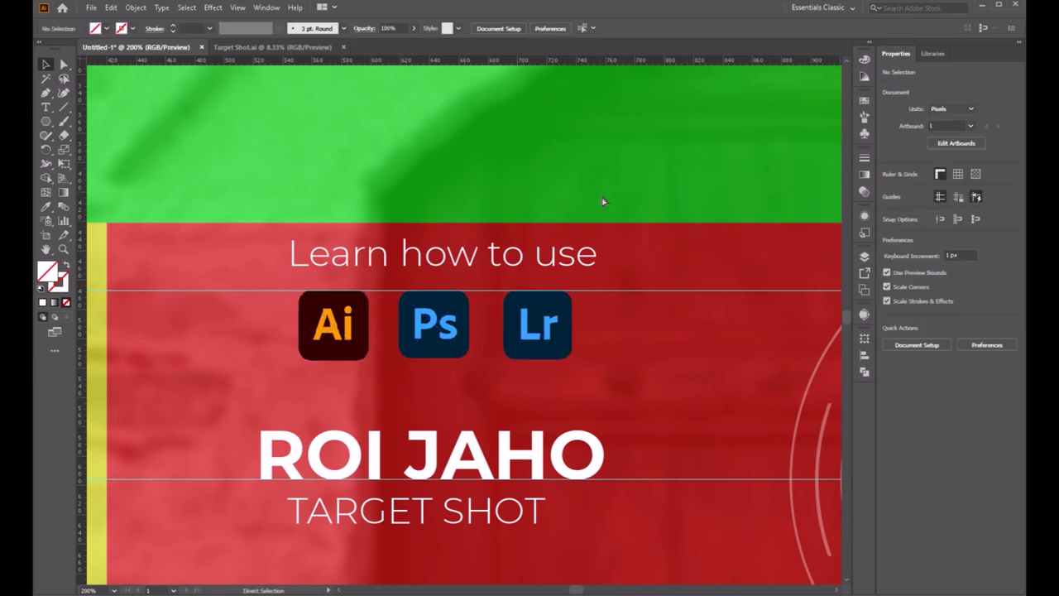
Step: Try moving ROI JAHO below TARGET SHOT, undoing the move both times
{"action": "key", "text": "ctrl+minus"}
{"action": "key", "text": "ctrl+minus"}
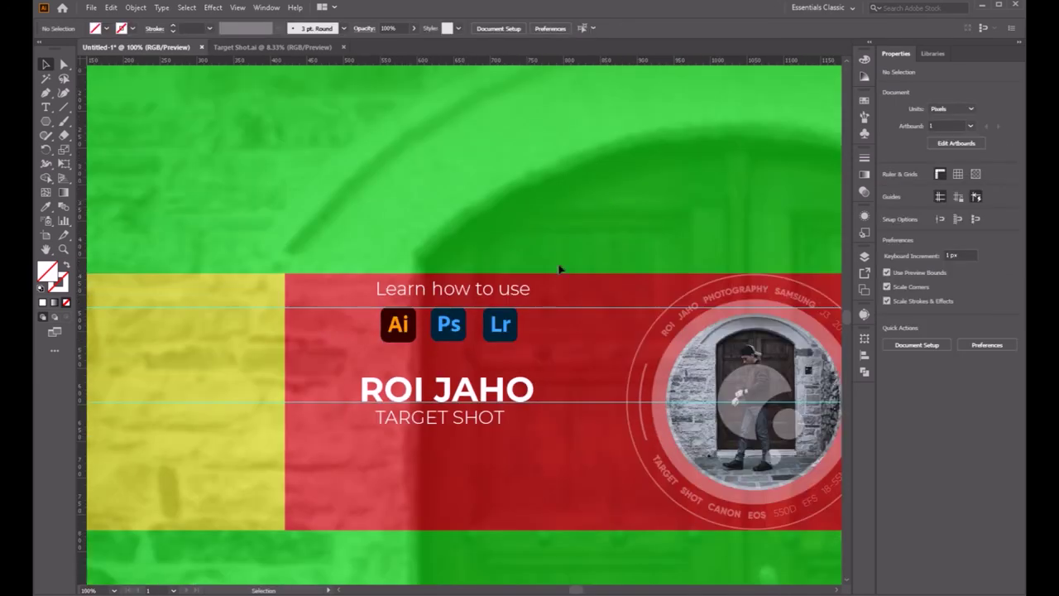
{"action": "left_click_drag", "start_coordinate": [503, 474], "coordinate": [420, 467]}
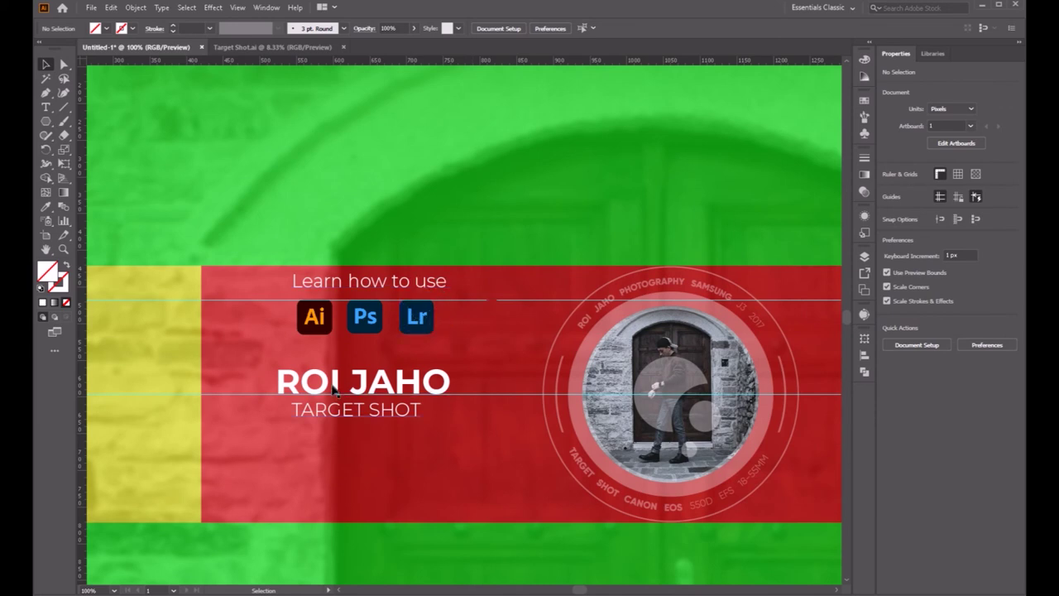
{"action": "left_click_drag", "start_coordinate": [289, 363], "coordinate": [338, 431]}
{"action": "key", "text": "ctrl+z"}
{"action": "left_click", "coordinate": [224, 439]}
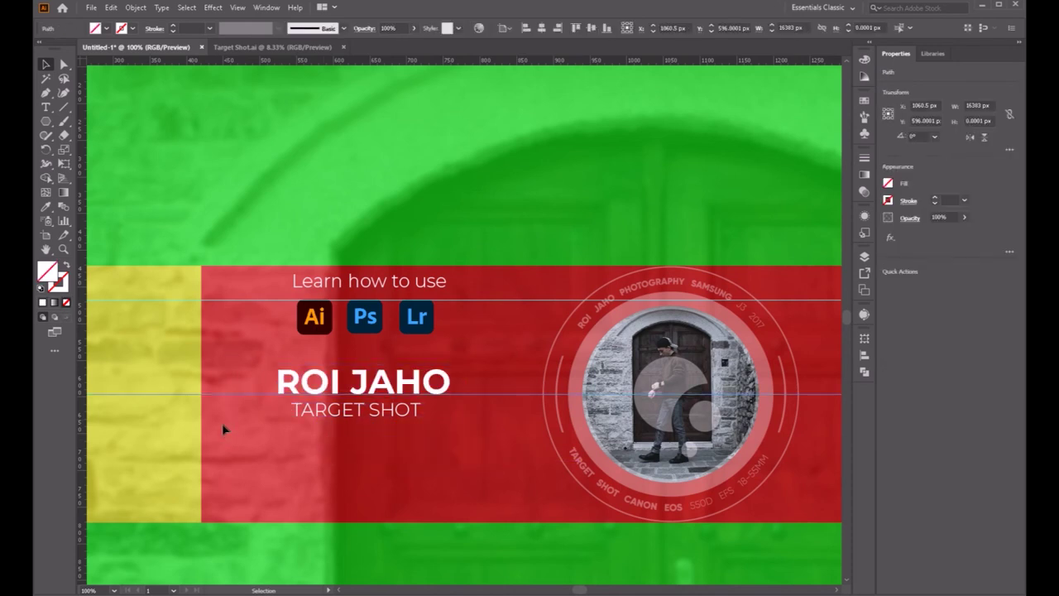
{"action": "left_click", "coordinate": [225, 422]}
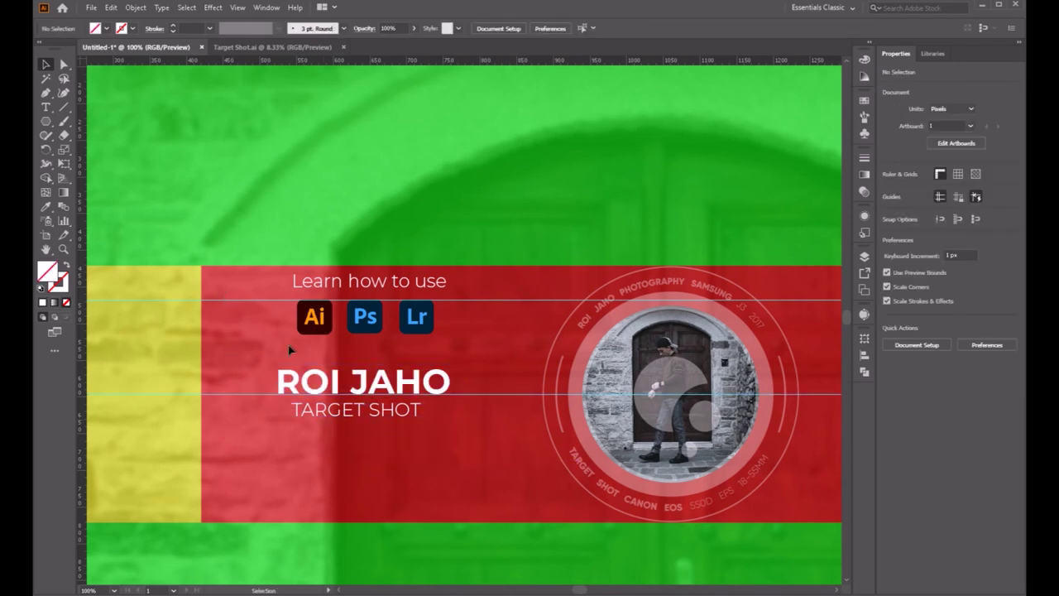
{"action": "left_click_drag", "start_coordinate": [275, 369], "coordinate": [337, 423]}
{"action": "key", "text": "ctrl+z"}
Step: Move ROI JAHO and TARGET SHOT together lower in the red band, then ungroup them
{"action": "left_click_drag", "start_coordinate": [242, 350], "coordinate": [328, 425]}
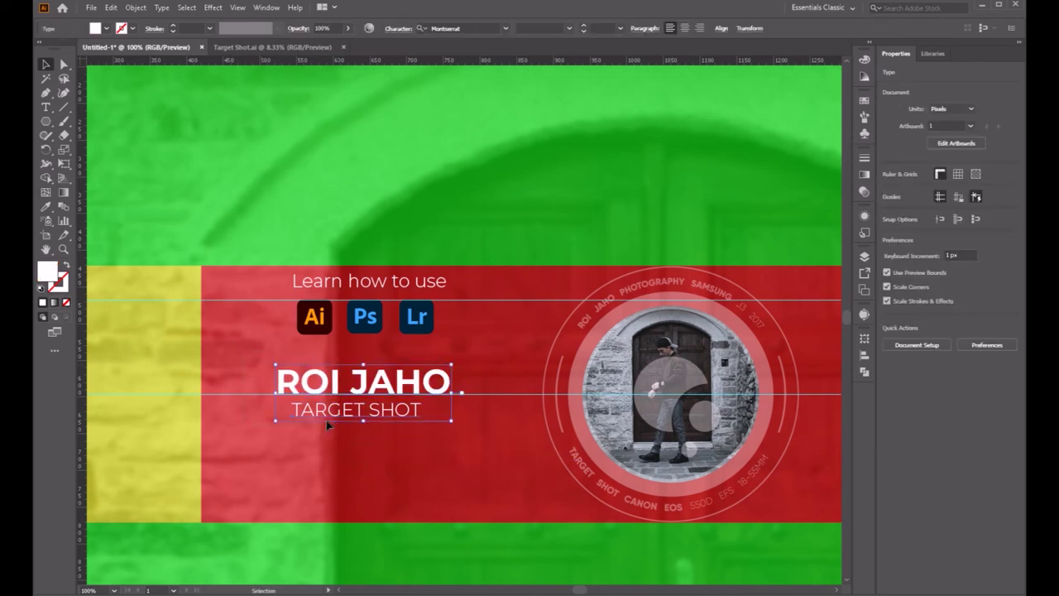
{"action": "left_click", "coordinate": [986, 483]}
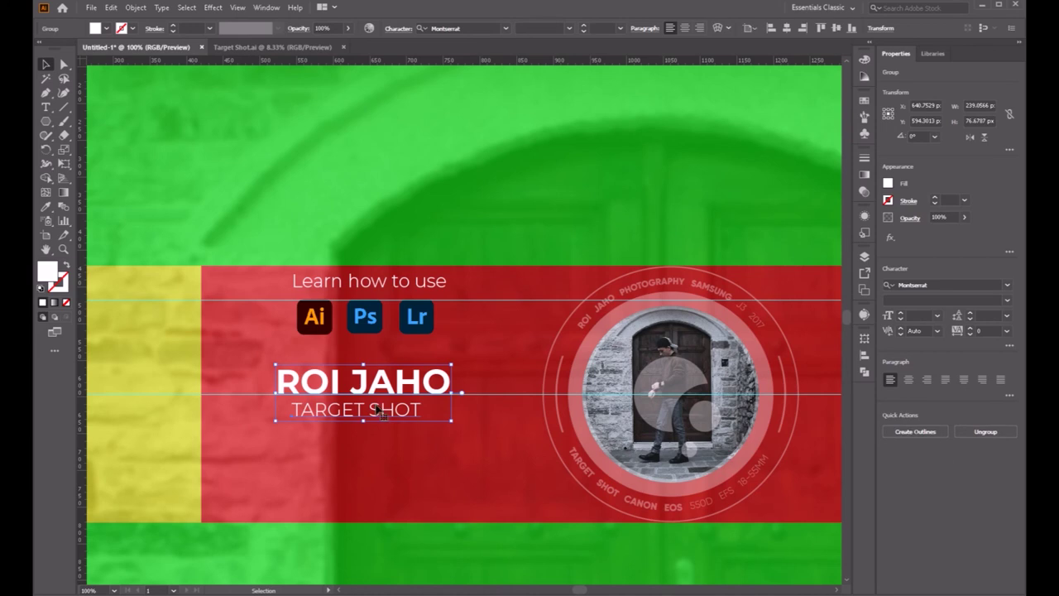
{"action": "left_click_drag", "start_coordinate": [345, 379], "coordinate": [358, 463]}
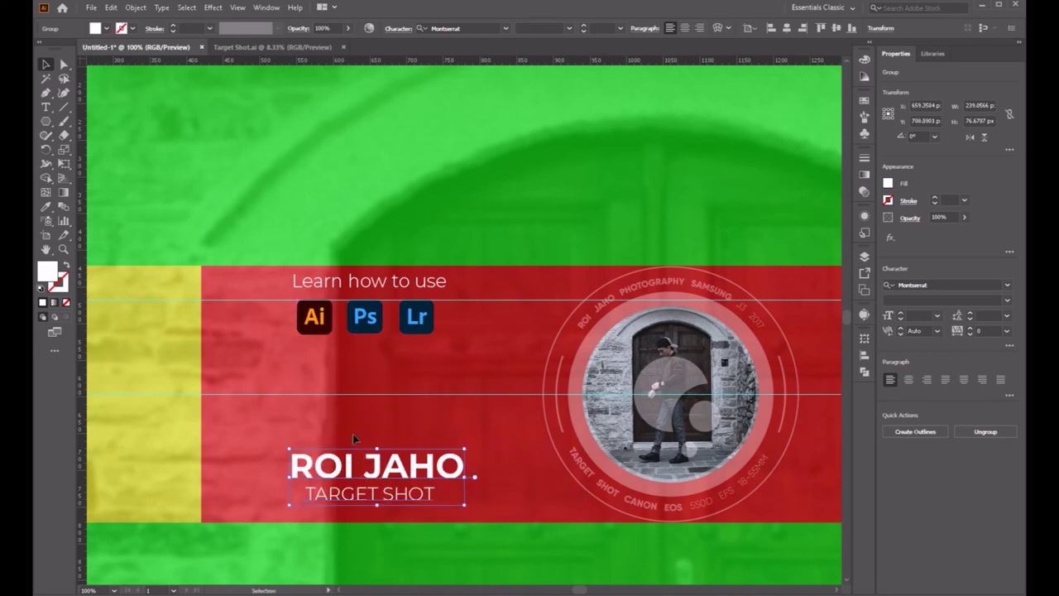
{"action": "left_click", "coordinate": [118, 256]}
{"action": "left_click", "coordinate": [340, 517]}
{"action": "left_click", "coordinate": [984, 432]}
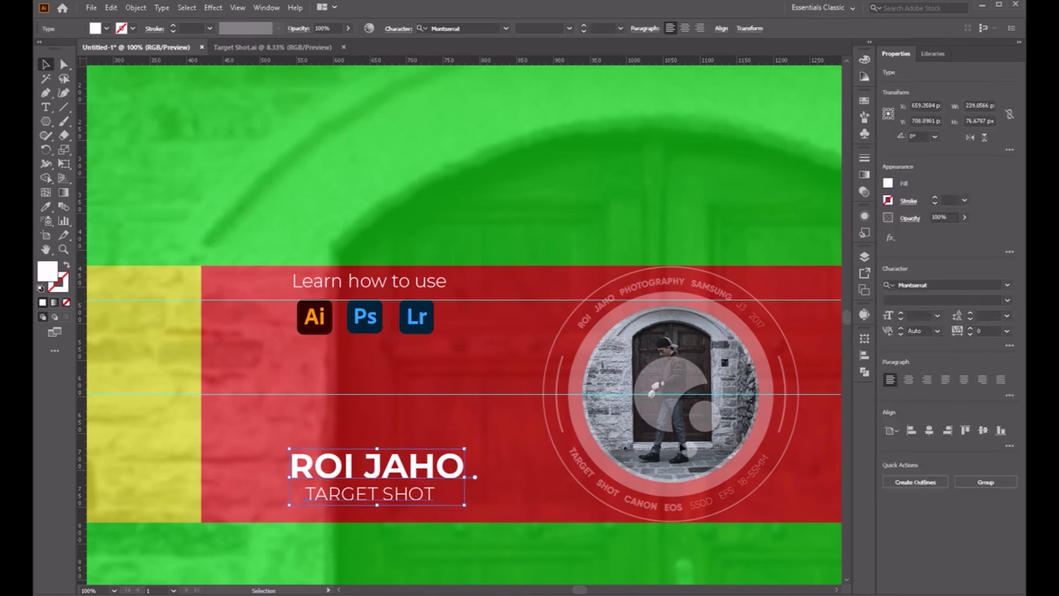
{"action": "left_click", "coordinate": [485, 382]}
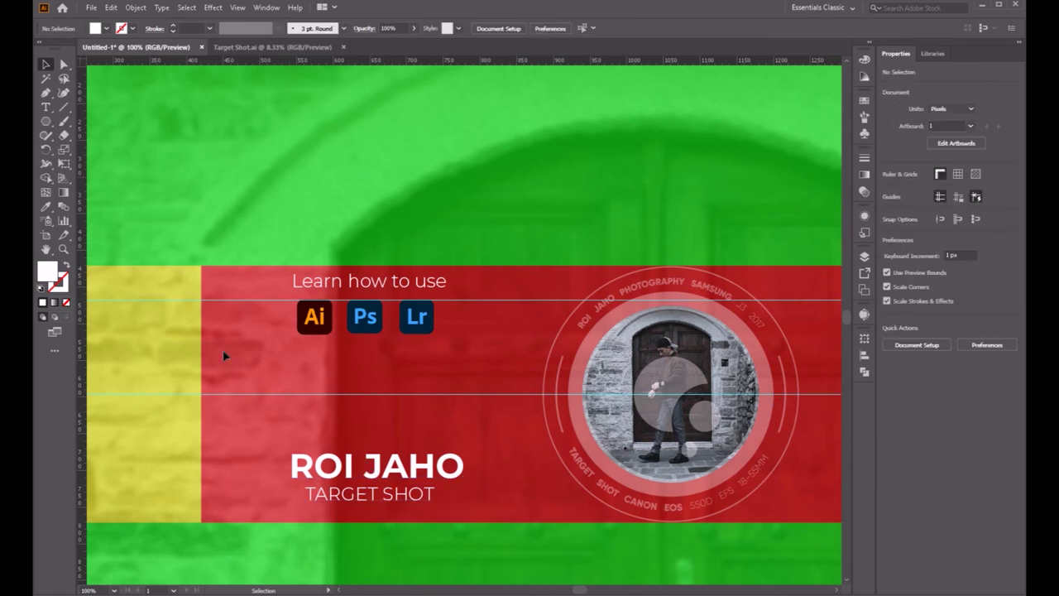
Step: Add a new text object reading 'BY' at the top left
{"action": "left_click", "coordinate": [46, 107]}
{"action": "left_click", "coordinate": [234, 144]}
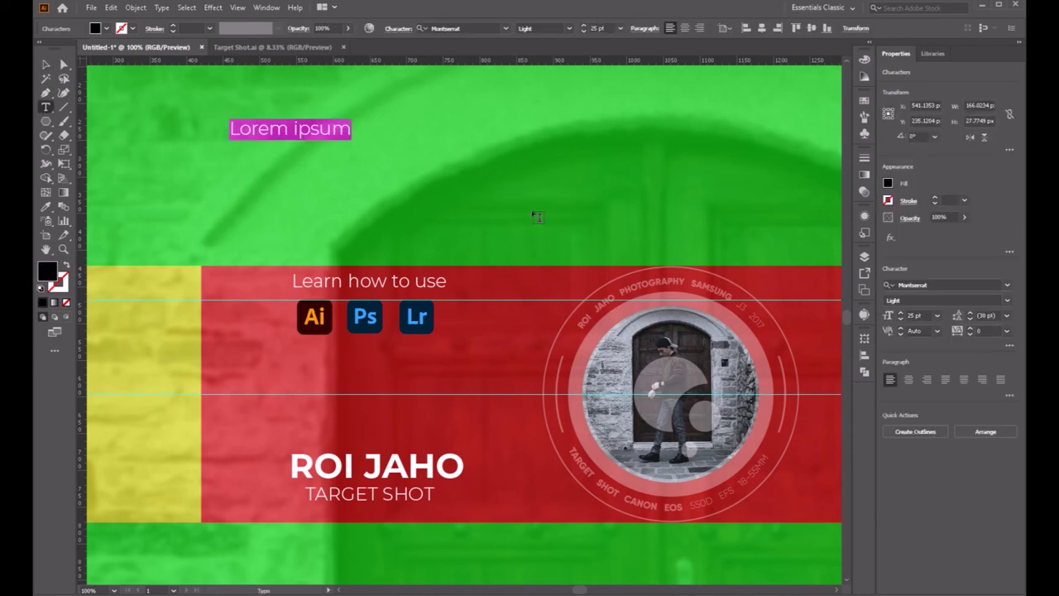
{"action": "type", "text": "BY"}
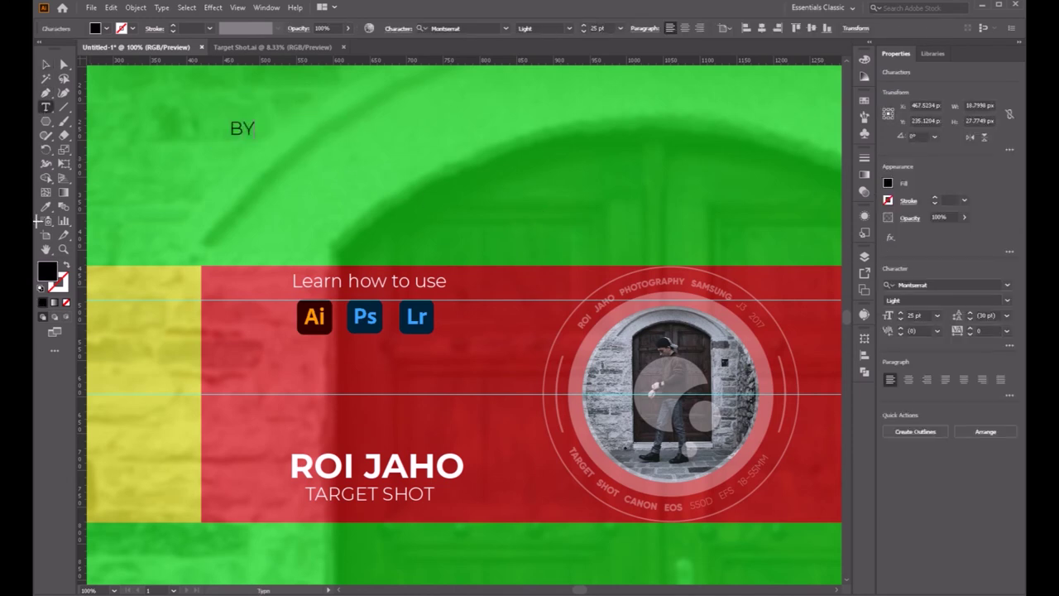
Step: Give 'BY' ROI JAHO's white bold style, shrink it to about 35 pt, and place it above ROI JAHO
{"action": "left_click", "coordinate": [46, 206]}
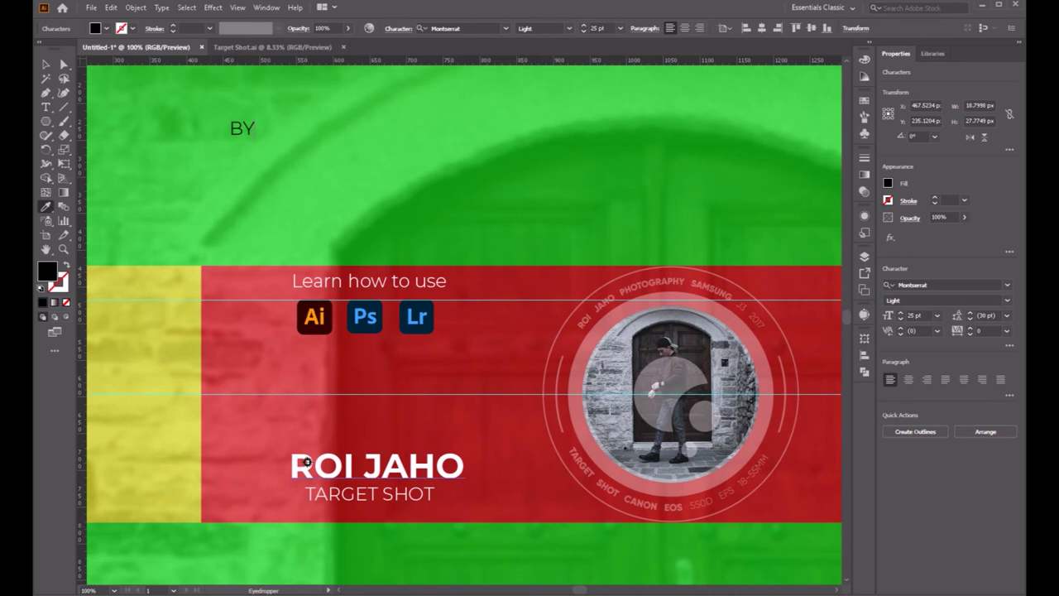
{"action": "left_click", "coordinate": [308, 469]}
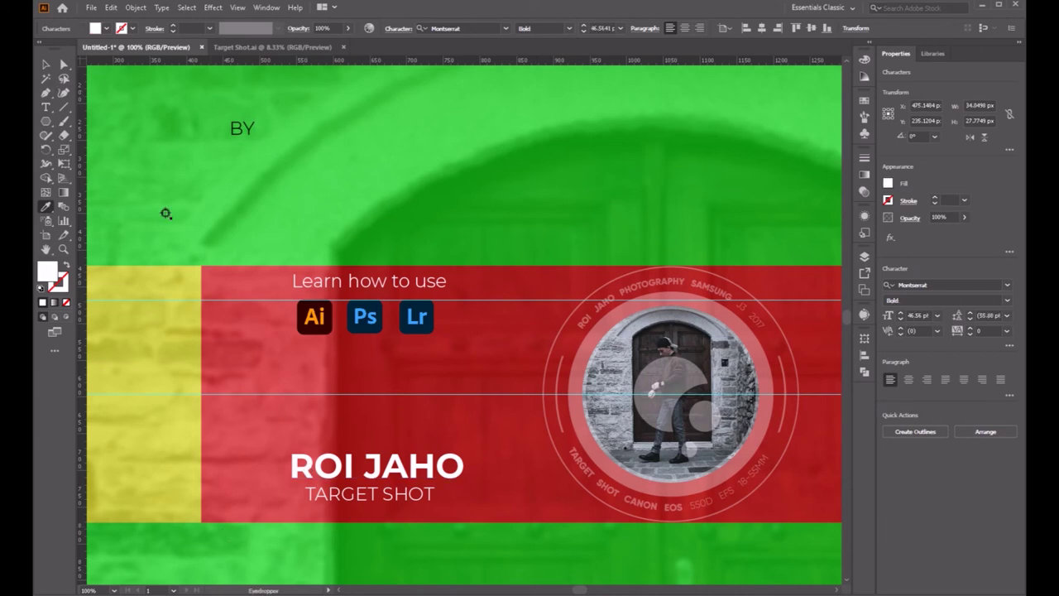
{"action": "left_click", "coordinate": [46, 64]}
{"action": "key", "text": "ctrl+z"}
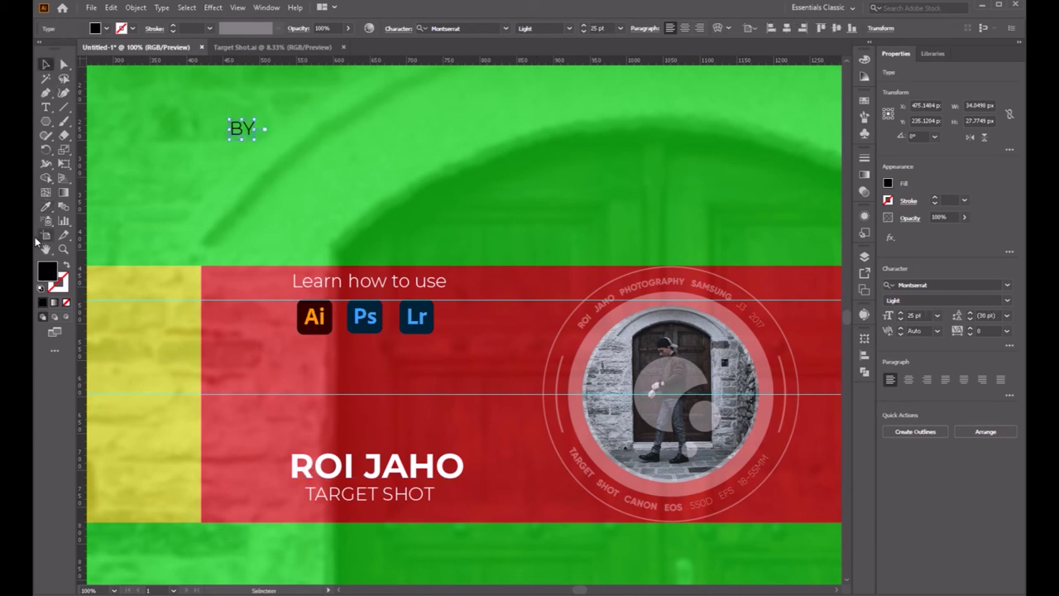
{"action": "left_click", "coordinate": [45, 206]}
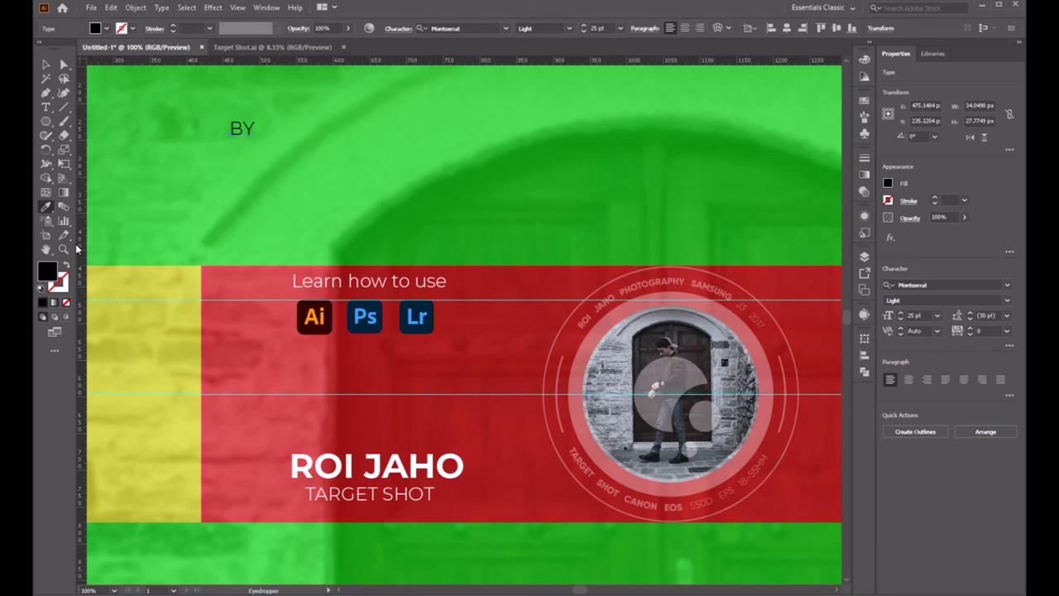
{"action": "left_click", "coordinate": [295, 467]}
{"action": "left_click", "coordinate": [46, 64]}
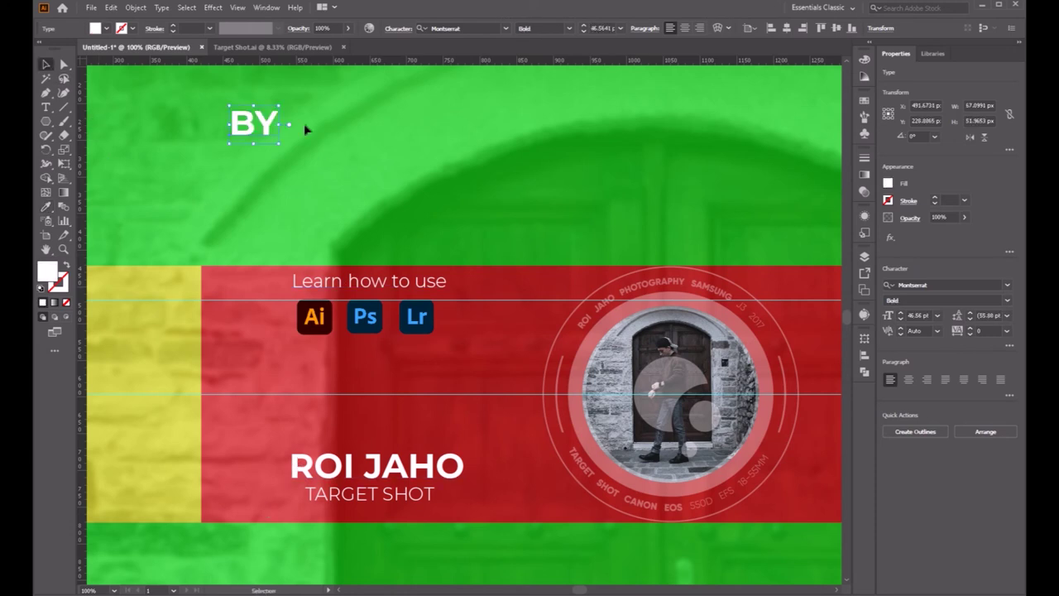
{"action": "left_click_drag", "start_coordinate": [281, 144], "coordinate": [267, 134]}
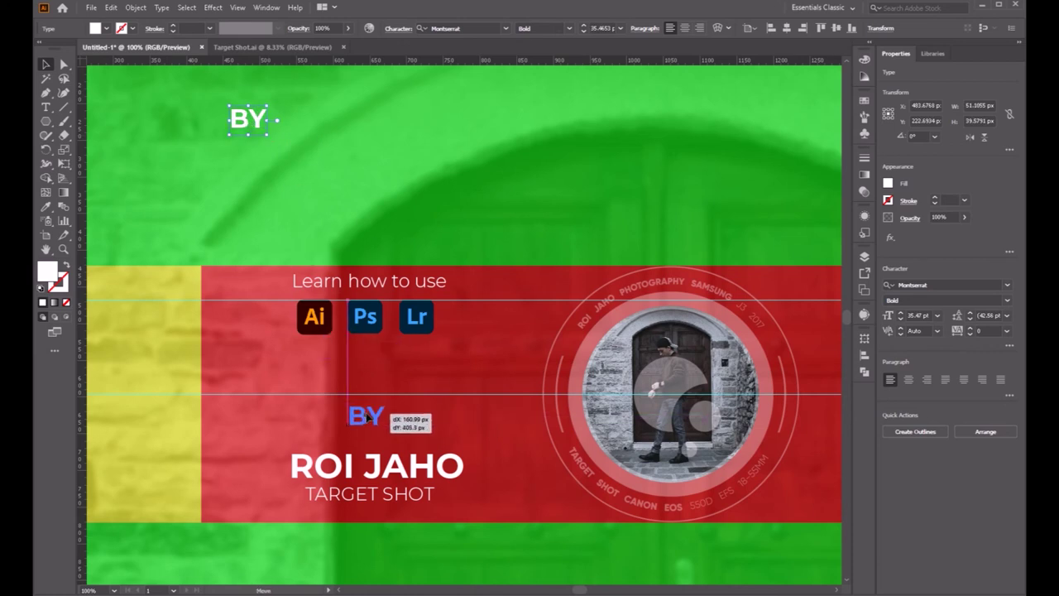
{"action": "left_click_drag", "start_coordinate": [247, 121], "coordinate": [372, 424]}
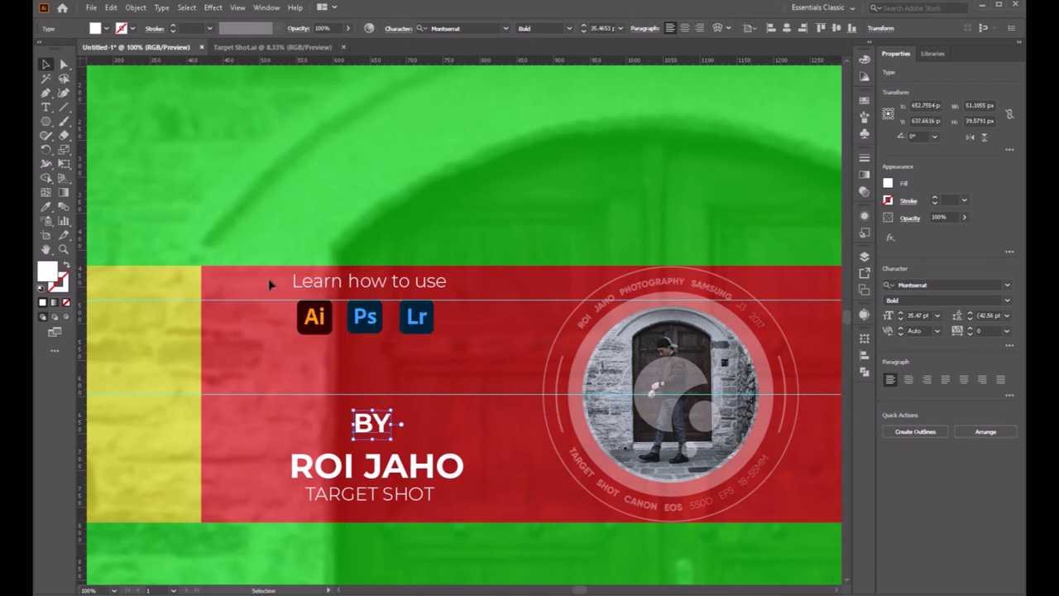
{"action": "left_click_drag", "start_coordinate": [362, 281], "coordinate": [371, 497]}
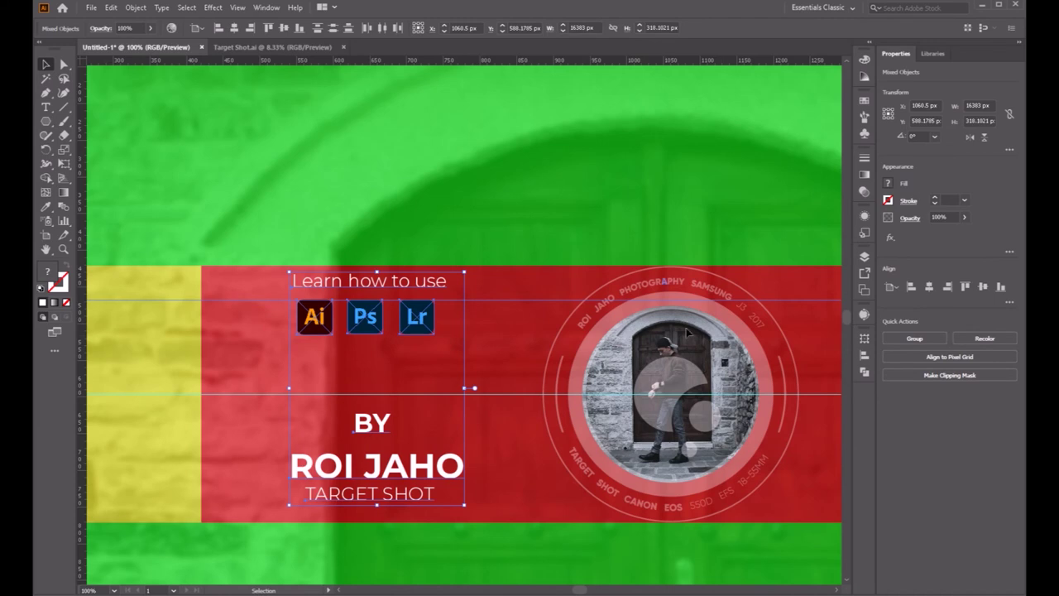
Step: Horizontally centre the text-and-icon block and move it left of the circle, undoing a wrong alignment
{"action": "left_click", "coordinate": [691, 353]}
{"action": "left_click", "coordinate": [672, 325]}
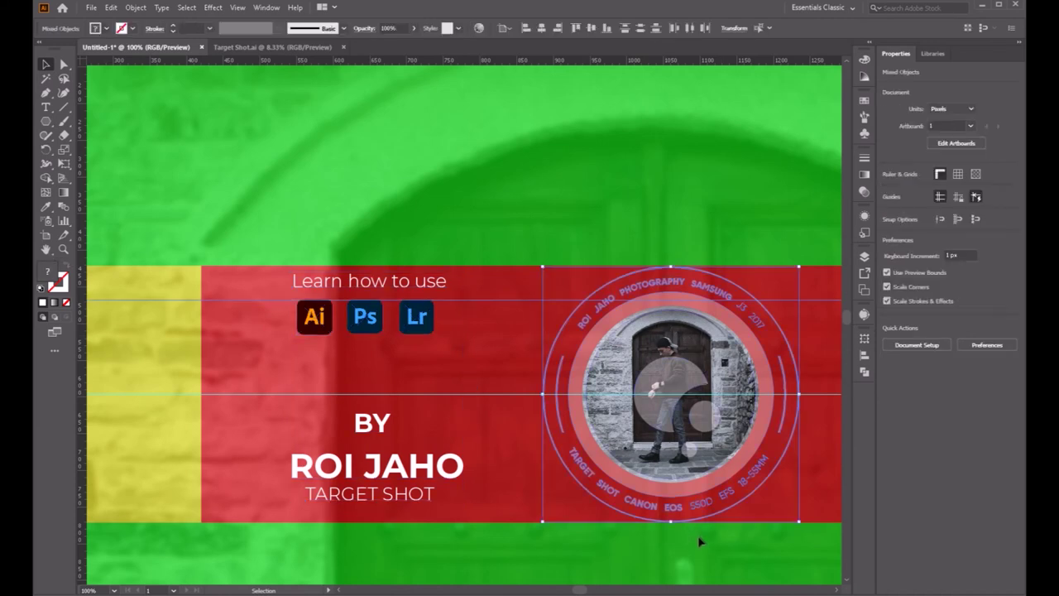
{"action": "left_click", "coordinate": [679, 476], "text": "ctrl"}
{"action": "key", "text": "ctrl+shift+a"}
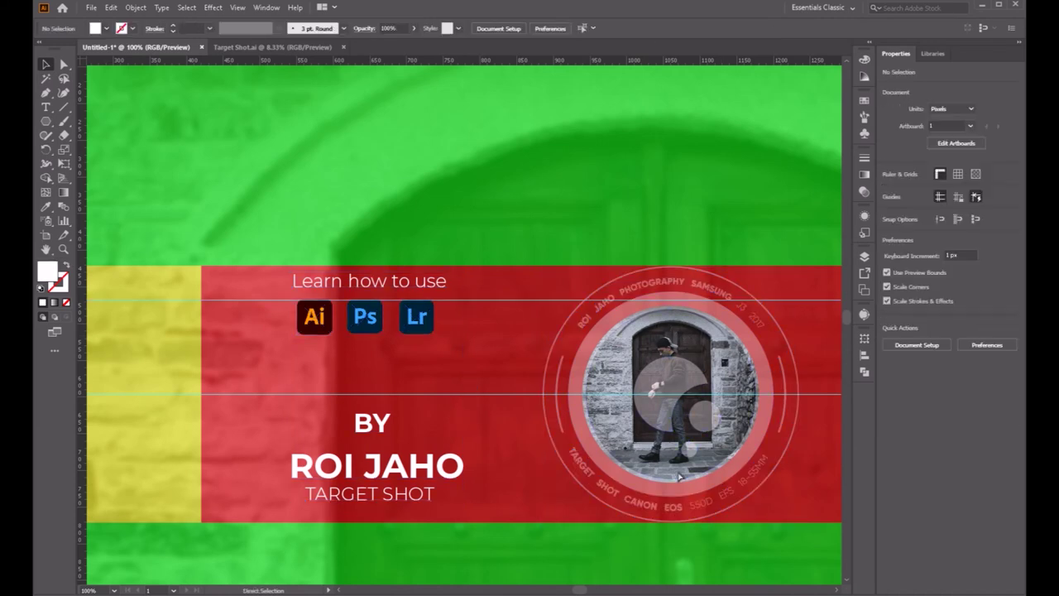
{"action": "left_click_drag", "start_coordinate": [342, 389], "coordinate": [511, 541]}
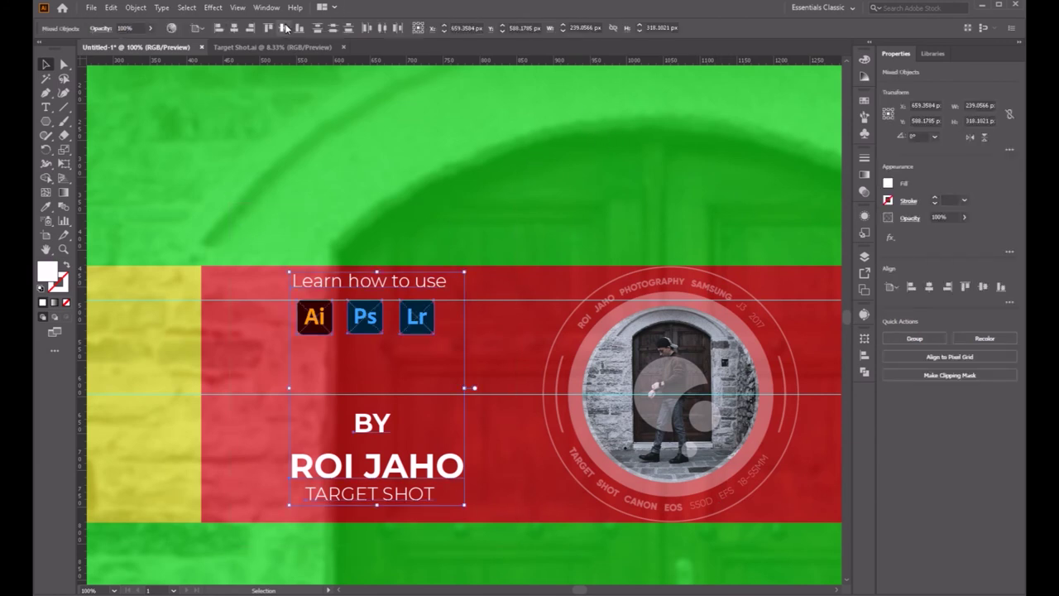
{"action": "left_click", "coordinate": [234, 28]}
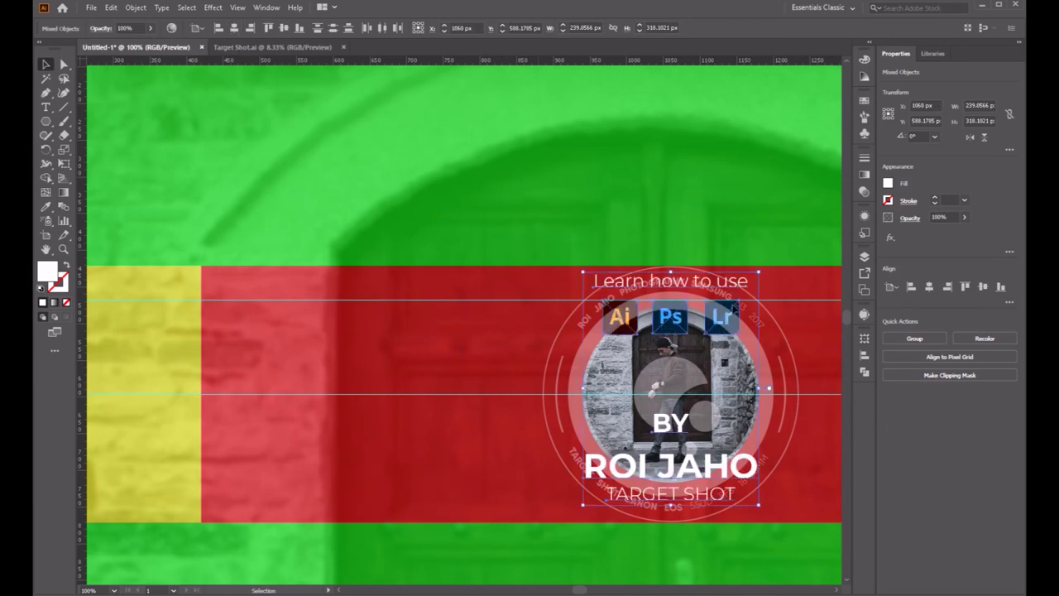
{"action": "left_click_drag", "start_coordinate": [671, 317], "coordinate": [358, 324]}
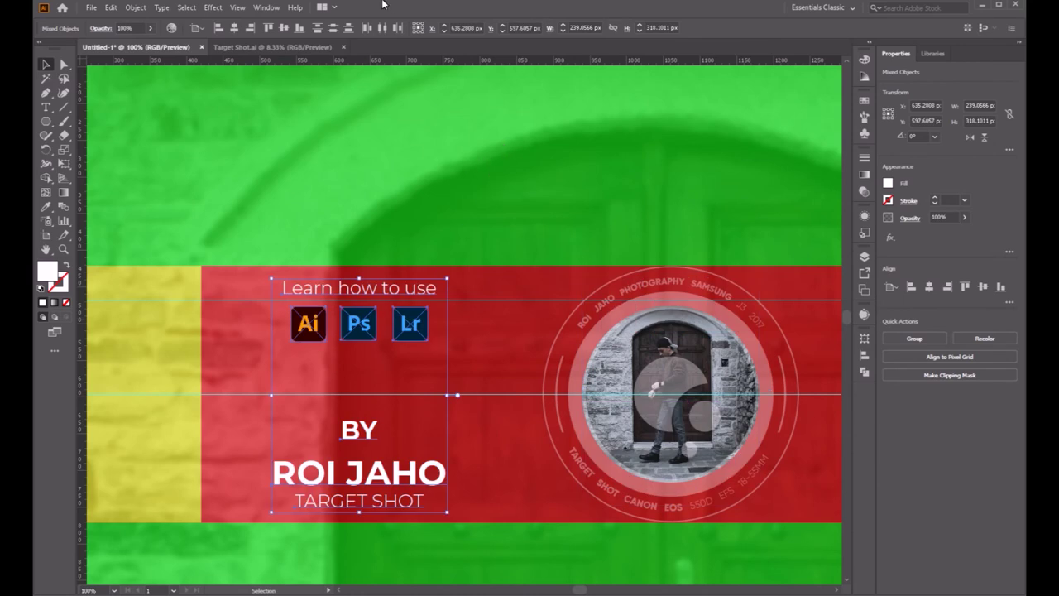
{"action": "left_click", "coordinate": [284, 27]}
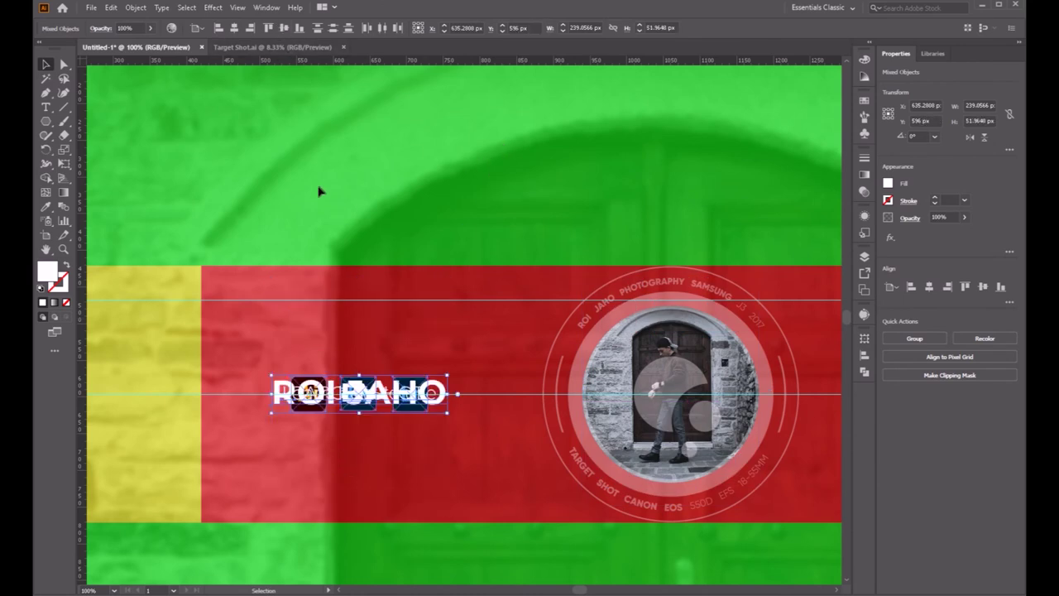
{"action": "key", "text": "ctrl+z"}
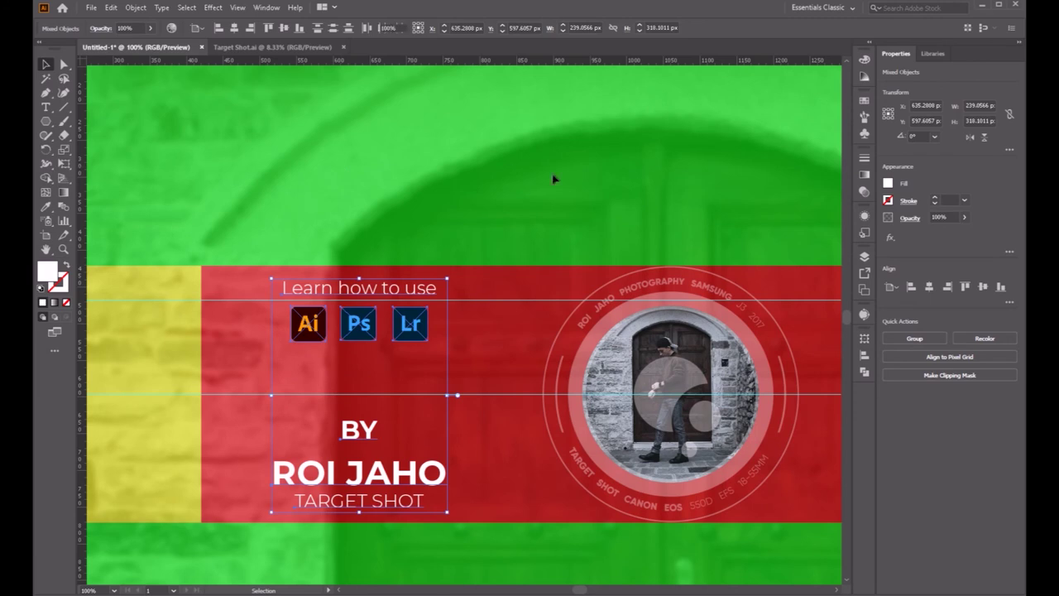
Step: Reposition BY and move the 'Learn how to use' line and icons down
{"action": "left_click", "coordinate": [554, 179]}
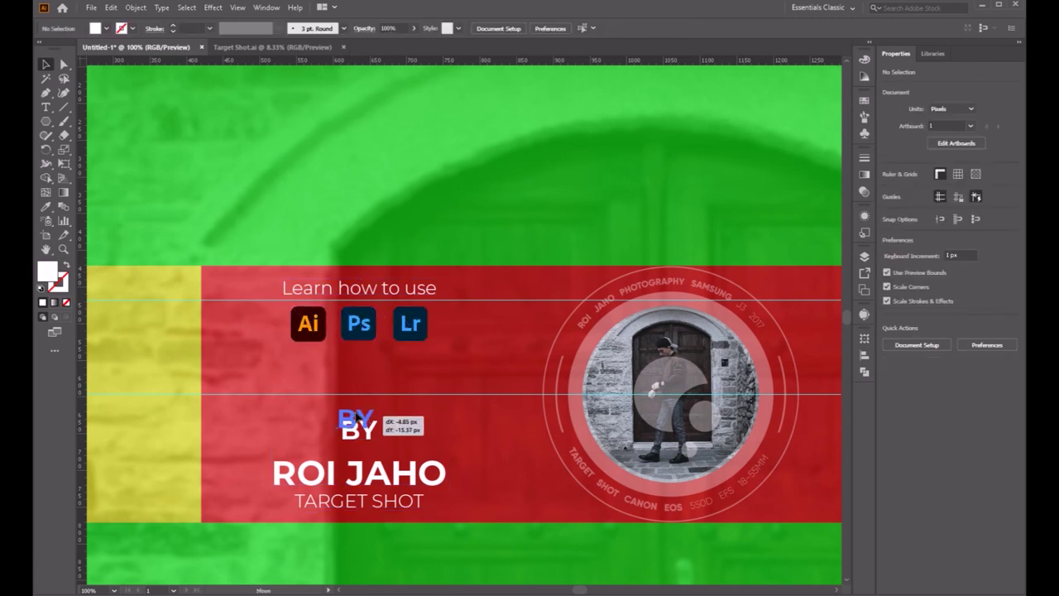
{"action": "left_click", "coordinate": [364, 432]}
{"action": "left_click_drag", "start_coordinate": [265, 275], "coordinate": [476, 354]}
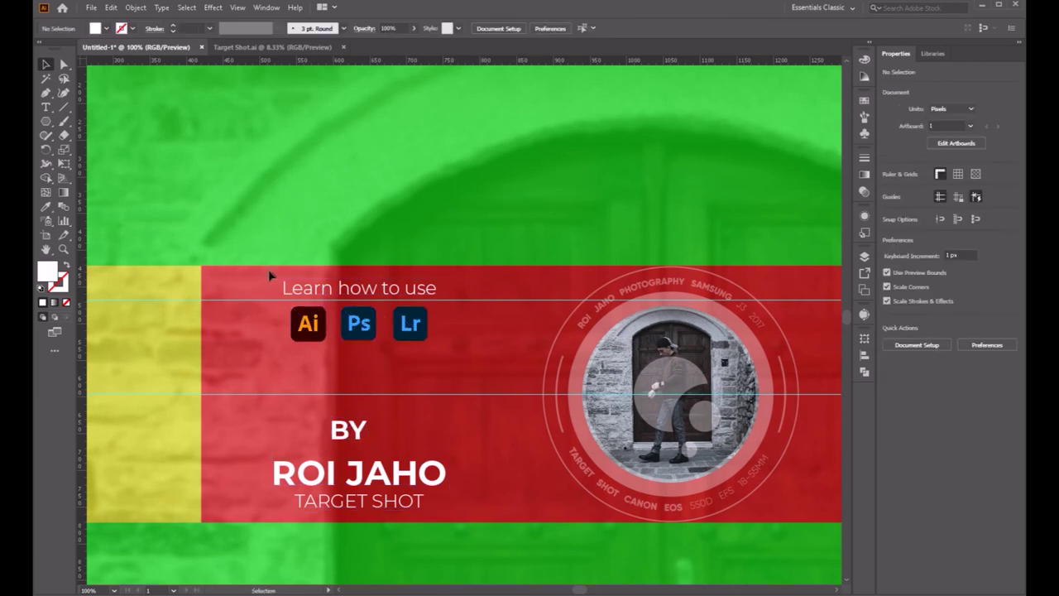
{"action": "left_click_drag", "start_coordinate": [363, 324], "coordinate": [351, 377]}
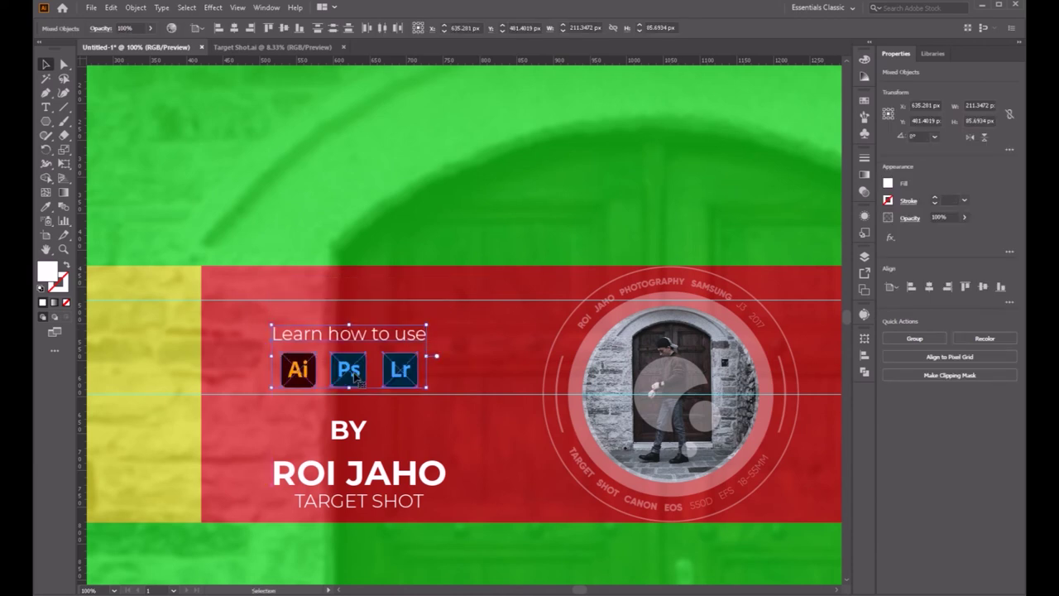
{"action": "left_click_drag", "start_coordinate": [229, 310], "coordinate": [473, 523]}
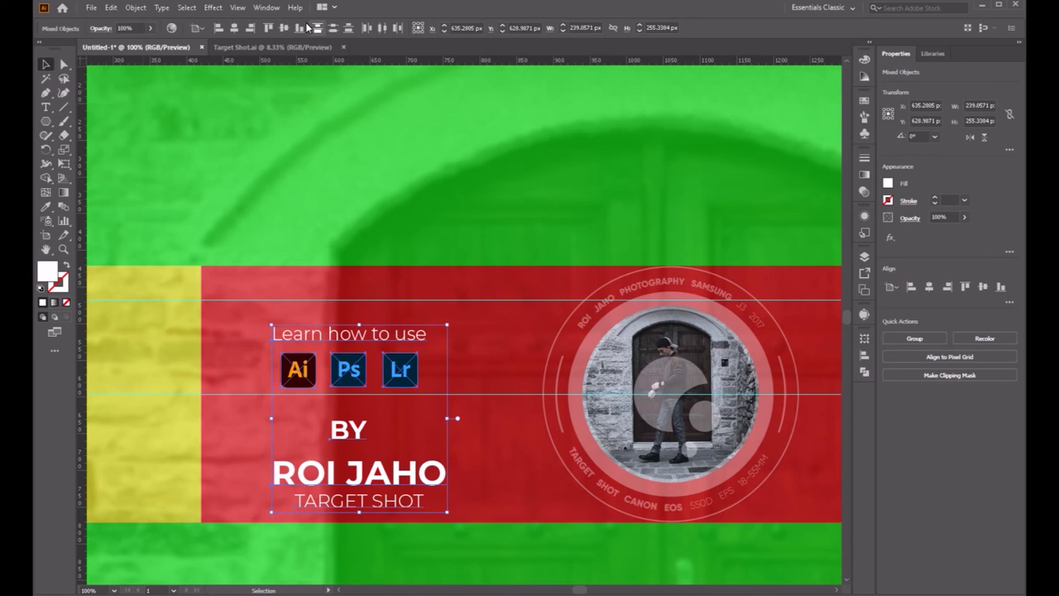
Step: Centre the whole stack horizontally and move it left of the circular logo
{"action": "left_click", "coordinate": [283, 27]}
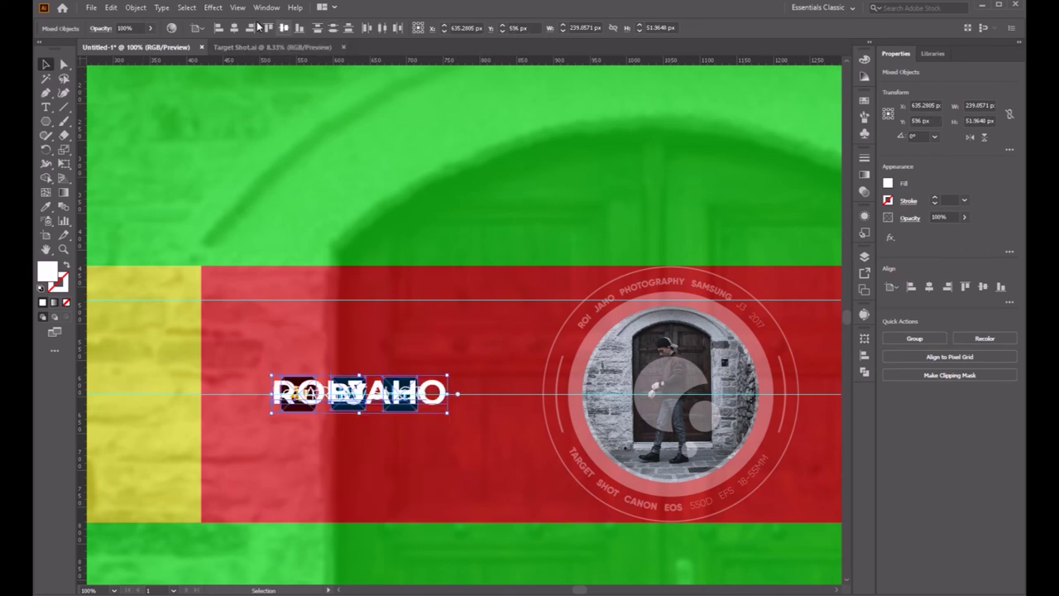
{"action": "key", "text": "ctrl+z"}
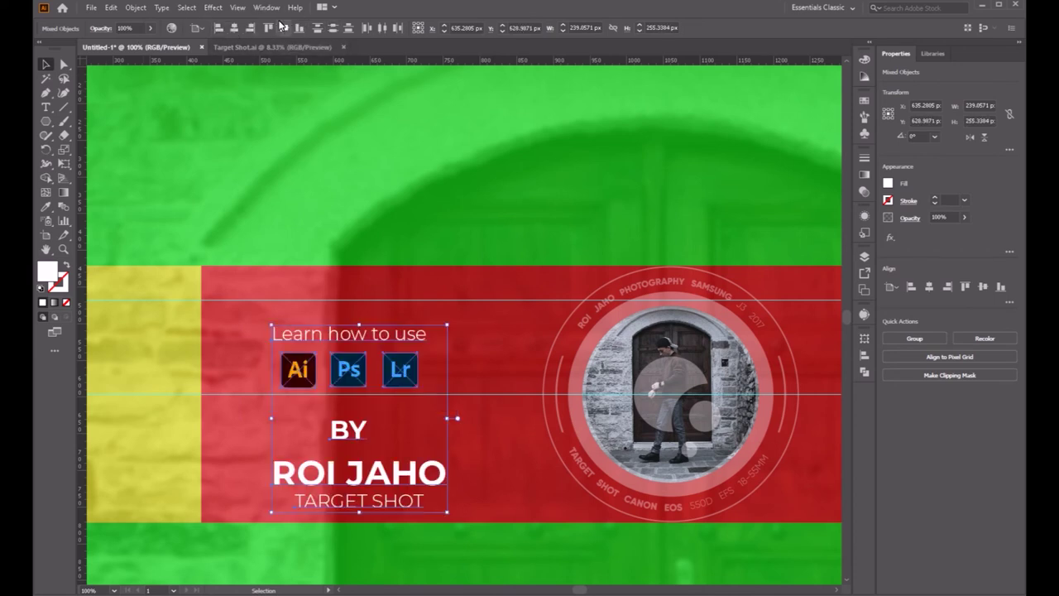
{"action": "left_click", "coordinate": [283, 27]}
{"action": "key", "text": "ctrl+z"}
{"action": "left_click", "coordinate": [234, 27]}
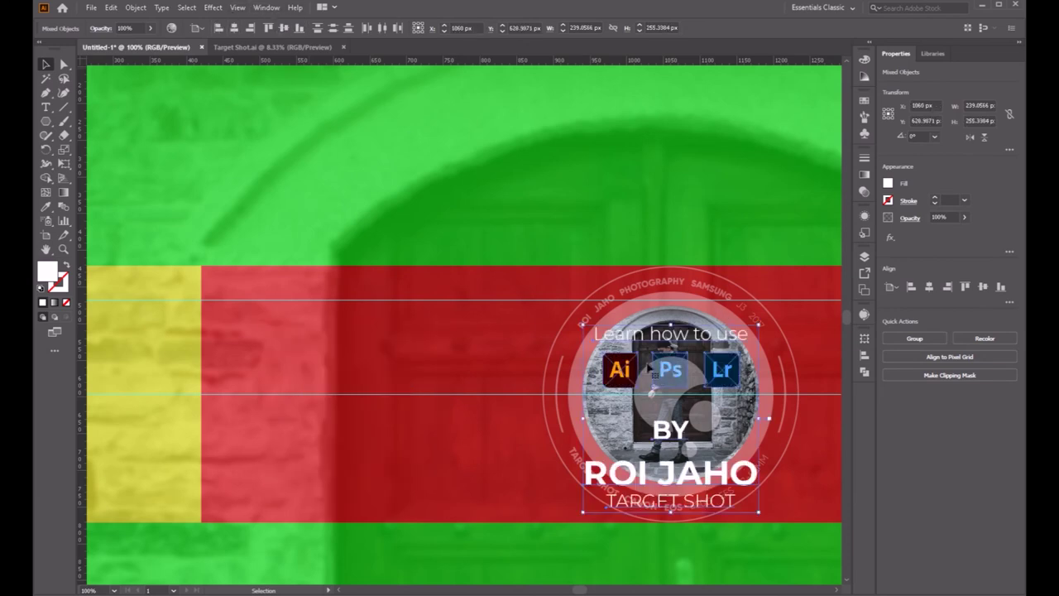
{"action": "left_click_drag", "start_coordinate": [670, 369], "coordinate": [393, 319]}
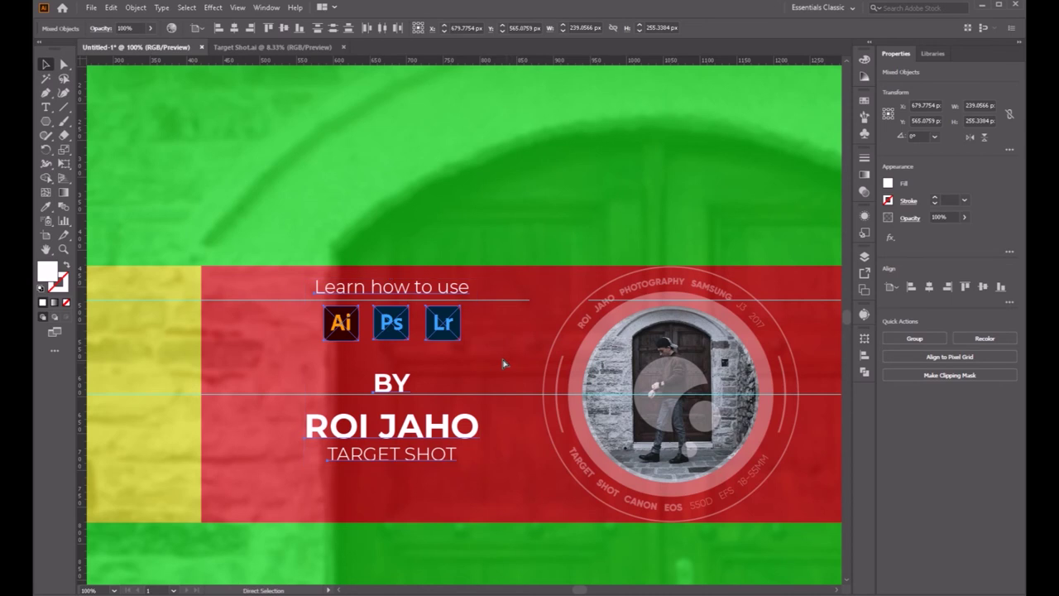
{"action": "key", "text": "ctrl+z"}
{"action": "key", "text": "ctrl+z"}
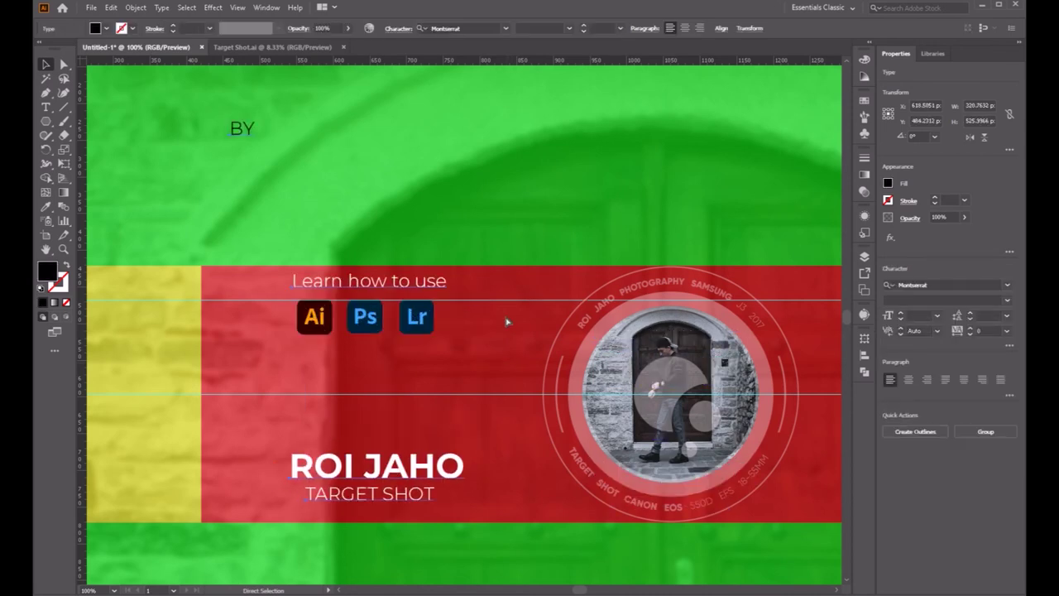
Step: Delete the stray BY text and the upper horizontal guide
{"action": "left_click", "coordinate": [303, 155]}
{"action": "left_click", "coordinate": [244, 132]}
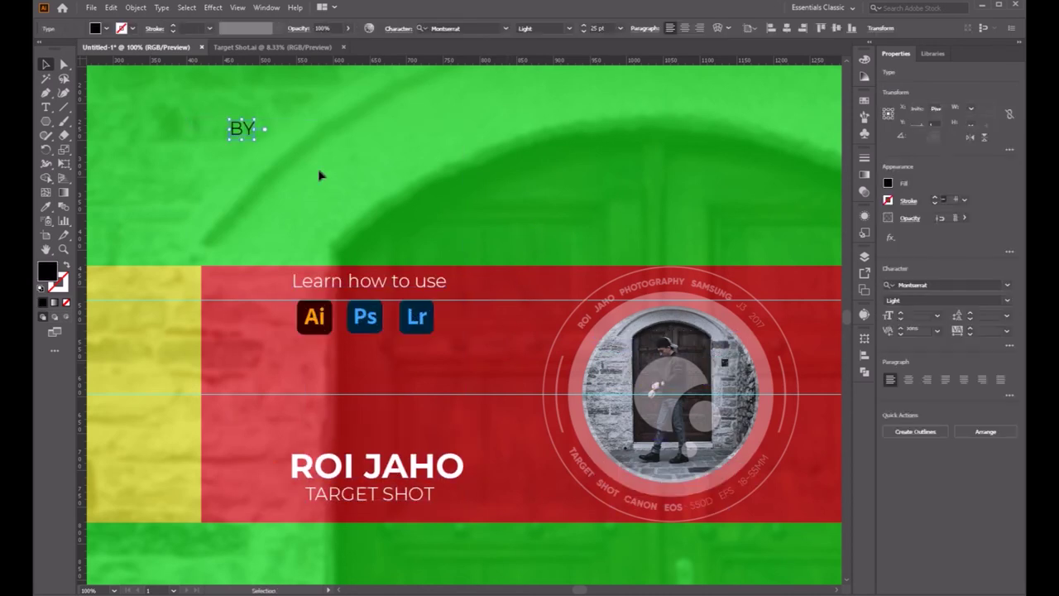
{"action": "key", "text": "Delete"}
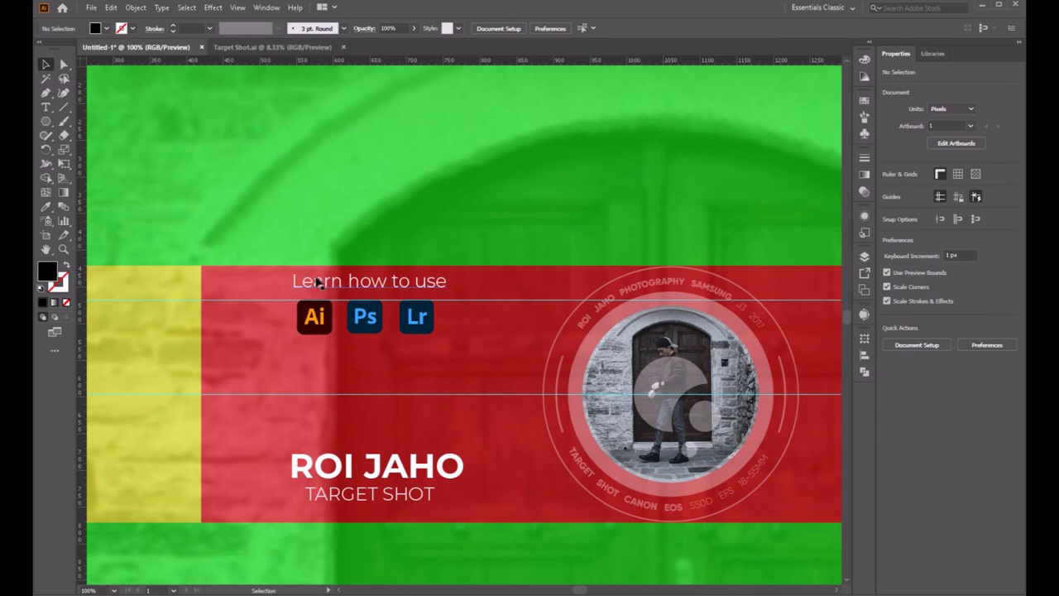
{"action": "left_click", "coordinate": [318, 282]}
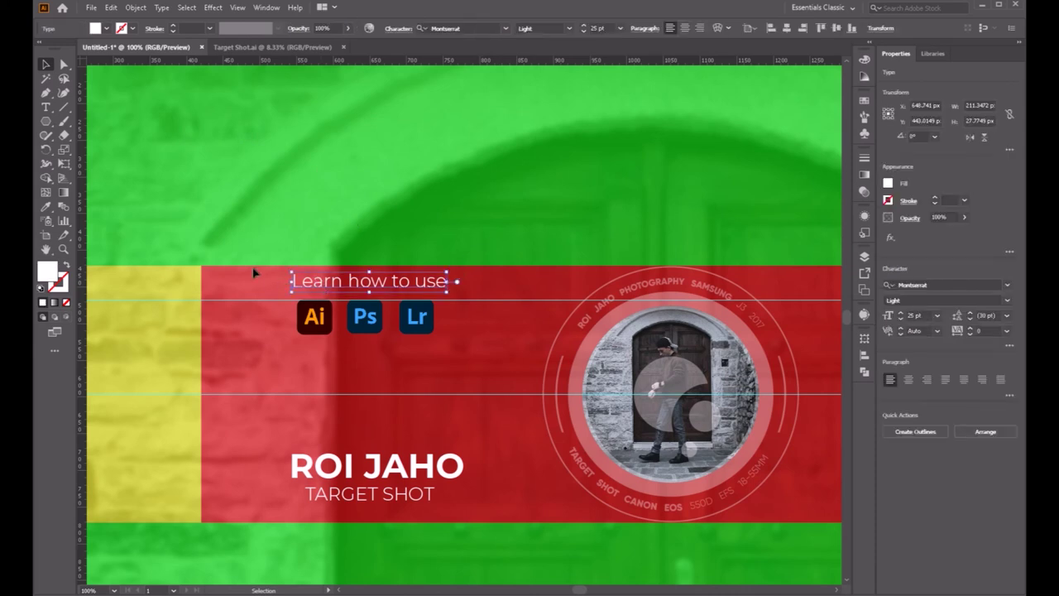
{"action": "left_click", "coordinate": [216, 282]}
{"action": "left_click", "coordinate": [225, 299]}
{"action": "key", "text": "Delete"}
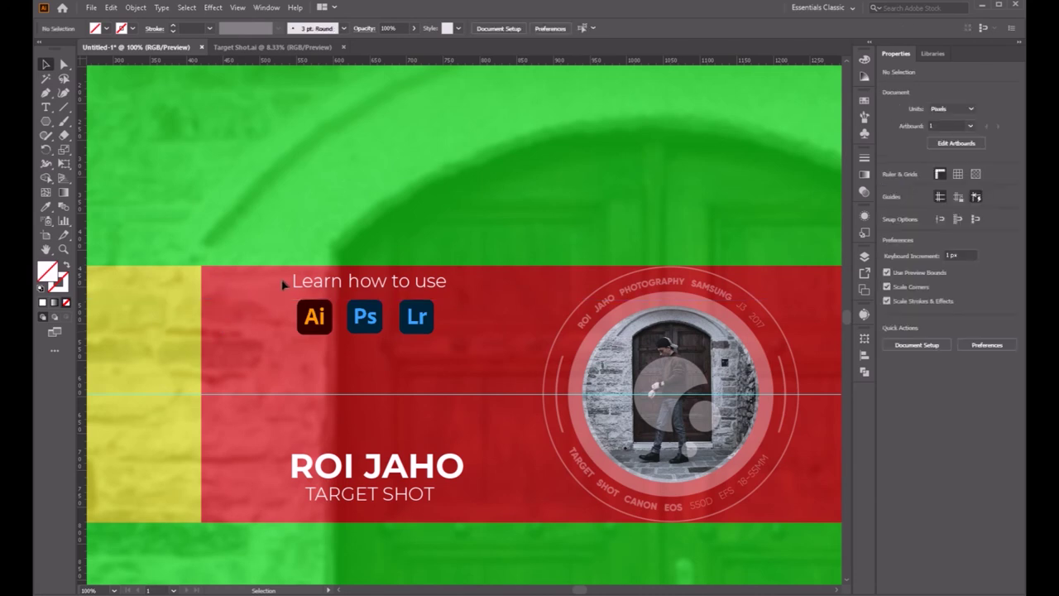
Step: Group 'Learn how to use' with the three icons and move the group right of the circle
{"action": "left_click_drag", "start_coordinate": [246, 273], "coordinate": [508, 347]}
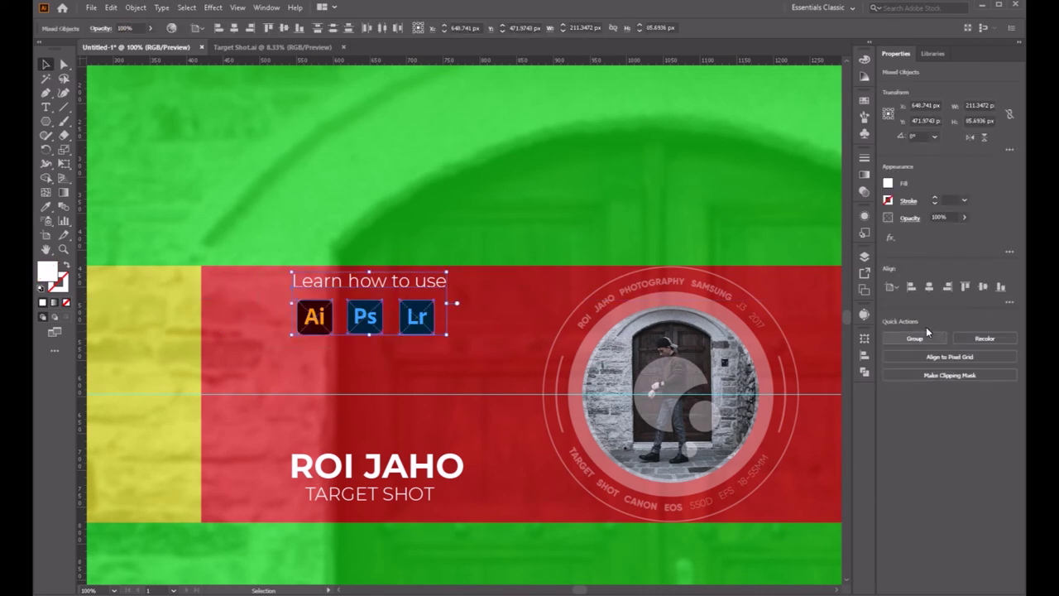
{"action": "left_click", "coordinate": [913, 338]}
{"action": "mouse_move", "coordinate": [371, 466]}
{"action": "left_mouse_down"}
{"action": "mouse_move", "coordinate": [352, 385]}
{"action": "mouse_move", "coordinate": [360, 371]}
{"action": "left_mouse_up"}
{"action": "left_click_drag", "start_coordinate": [481, 347], "coordinate": [333, 341]}
{"action": "mouse_move", "coordinate": [217, 310]}
{"action": "left_mouse_down"}
{"action": "mouse_move", "coordinate": [653, 310]}
{"action": "mouse_move", "coordinate": [523, 328]}
{"action": "mouse_move", "coordinate": [577, 324]}
{"action": "left_mouse_up"}
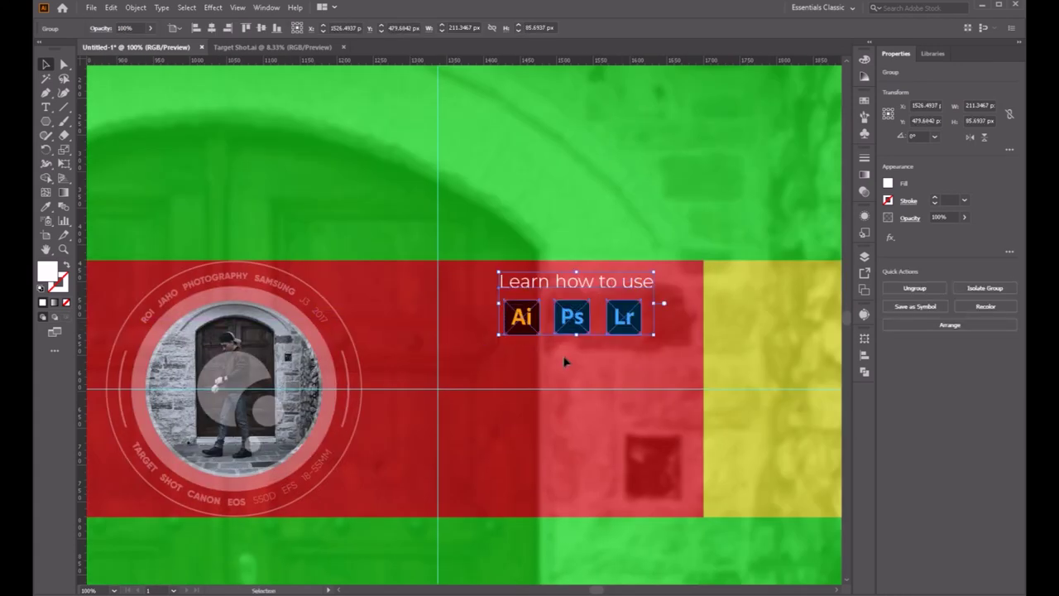
Step: Move TARGET SHOT up under ROI JAHO and nudge it about 4.85 px to centre it
{"action": "left_click", "coordinate": [515, 395]}
{"action": "left_click_drag", "start_coordinate": [349, 408], "coordinate": [702, 386]}
{"action": "left_click_drag", "start_coordinate": [289, 466], "coordinate": [273, 379]}
{"action": "left_click", "coordinate": [306, 420]}
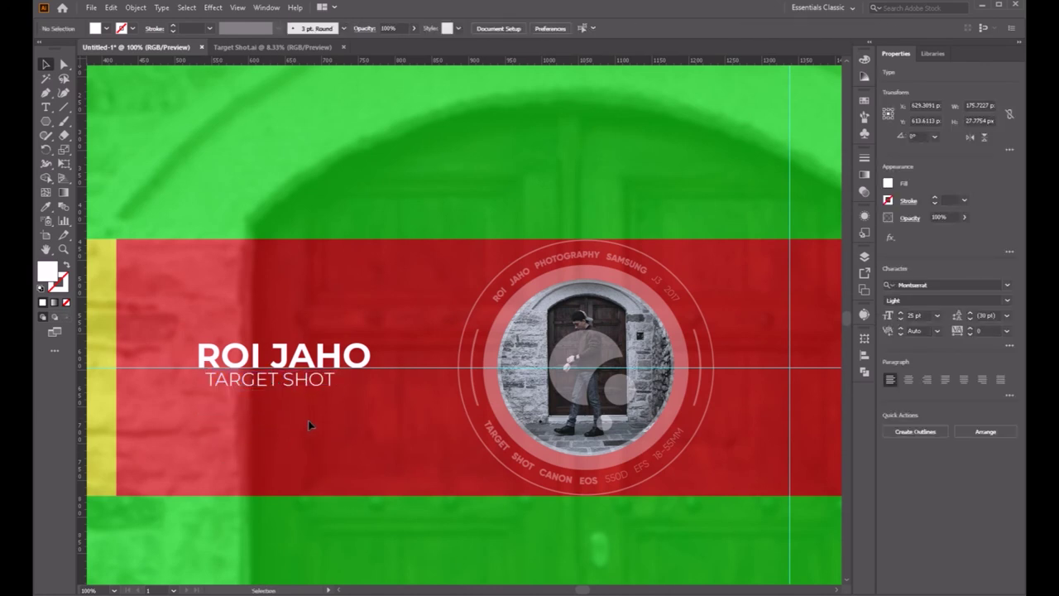
{"action": "mouse_move", "coordinate": [295, 385]}
{"action": "left_mouse_down"}
{"action": "mouse_move", "coordinate": [331, 401]}
{"action": "mouse_move", "coordinate": [315, 380]}
{"action": "left_mouse_up"}
{"action": "left_click", "coordinate": [327, 414]}
{"action": "left_click", "coordinate": [332, 407]}
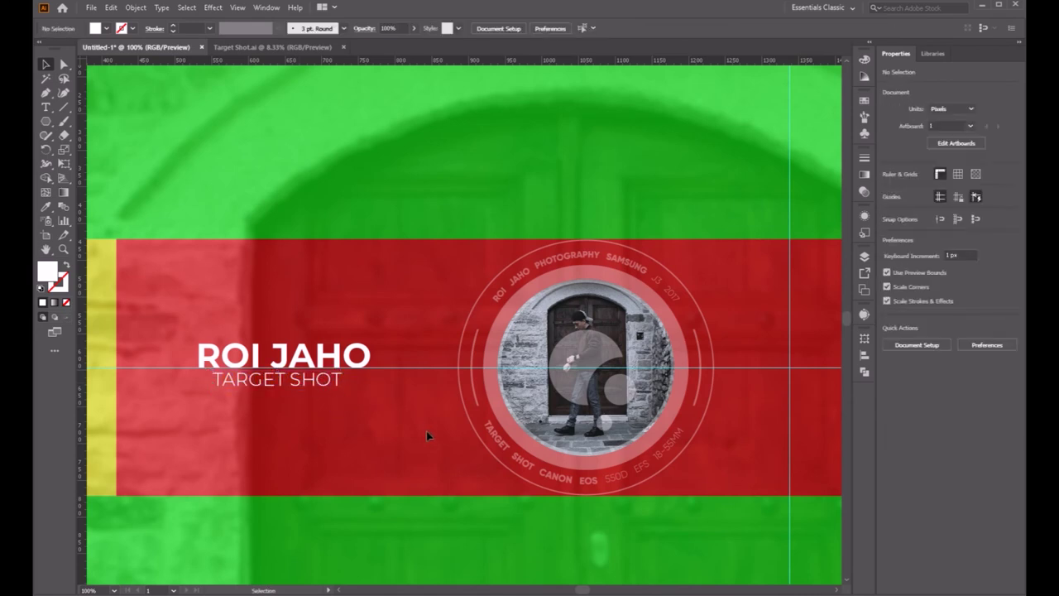
Step: Pan back to the right-side 'Learn how to use' icon group and check its selection
{"action": "left_click_drag", "start_coordinate": [542, 450], "coordinate": [211, 472]}
{"action": "left_click_drag", "start_coordinate": [293, 448], "coordinate": [289, 450]}
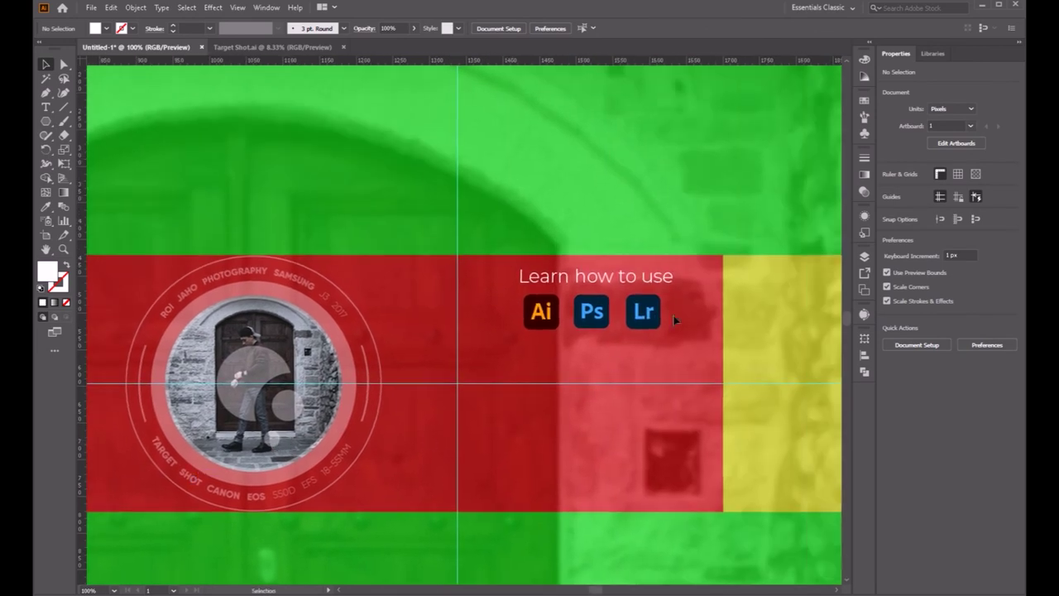
{"action": "left_click", "coordinate": [602, 323]}
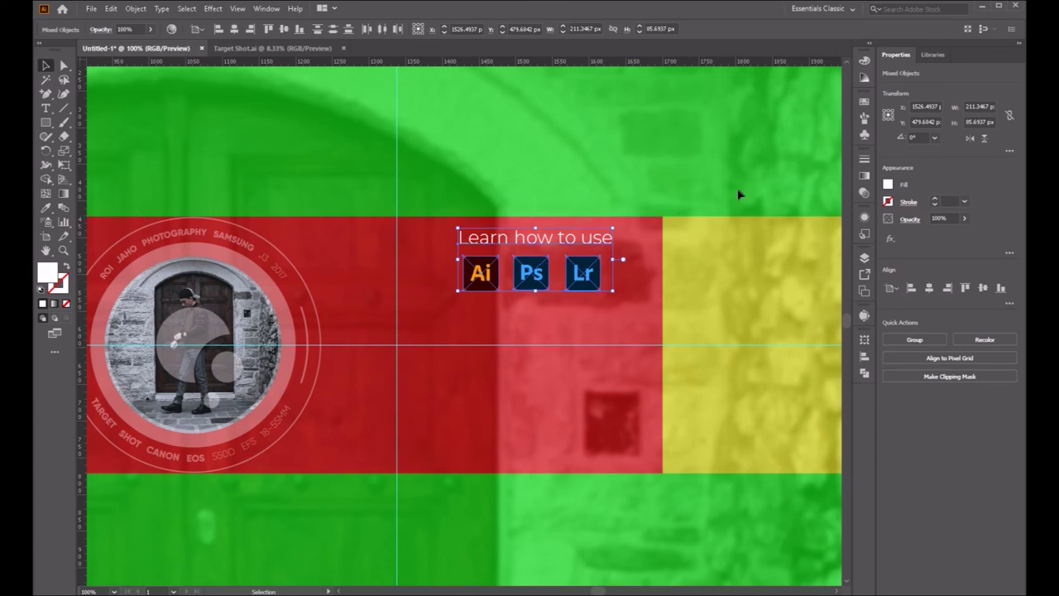
{"action": "left_click", "coordinate": [588, 208]}
Step: Duplicate the 'Learn how to use' line below the Ai/Ps/Lr icons and start retyping it as 'Find me'
{"action": "left_click", "coordinate": [568, 237]}
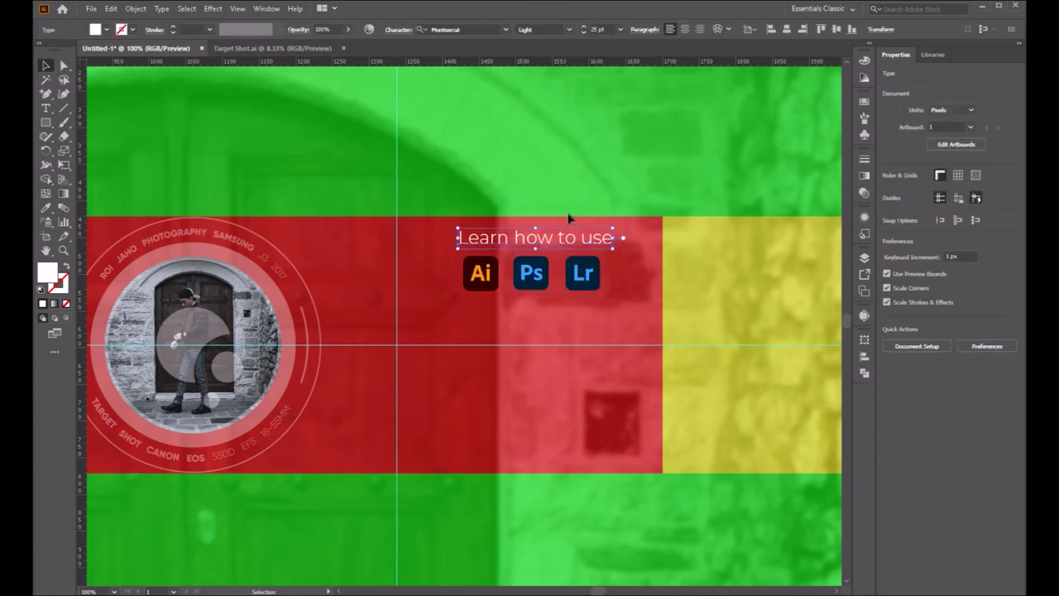
{"action": "left_click_drag", "start_coordinate": [552, 239], "coordinate": [551, 339]}
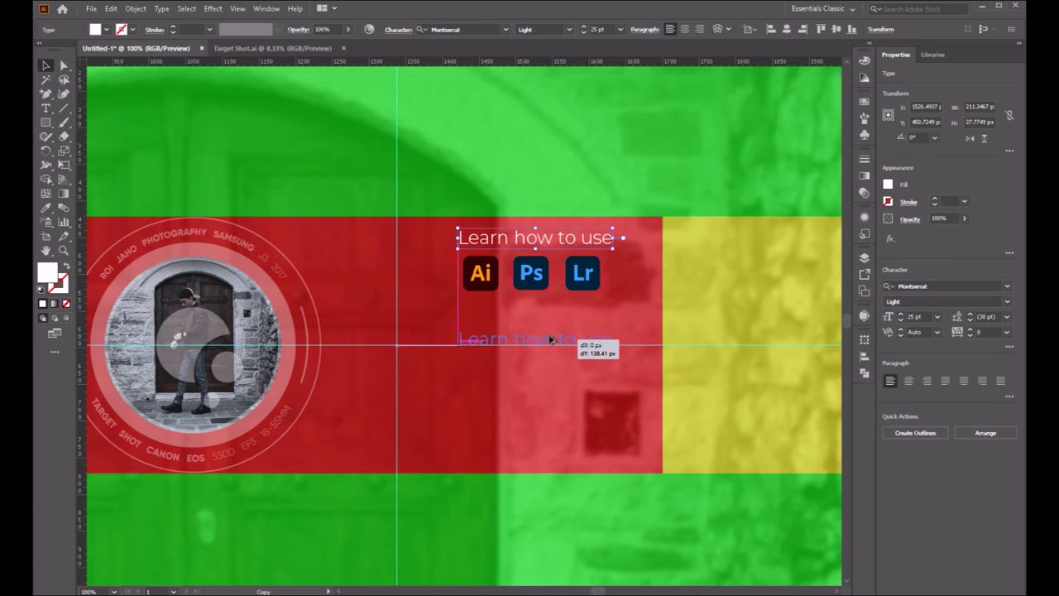
{"action": "left_click_drag", "start_coordinate": [550, 339], "coordinate": [552, 341]}
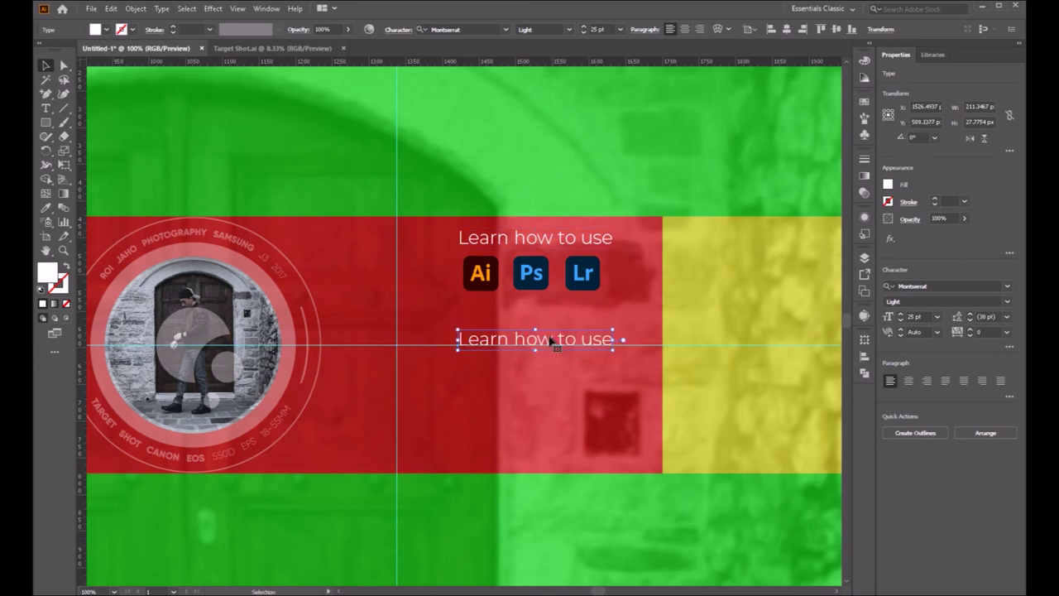
{"action": "triple_click", "coordinate": [551, 339]}
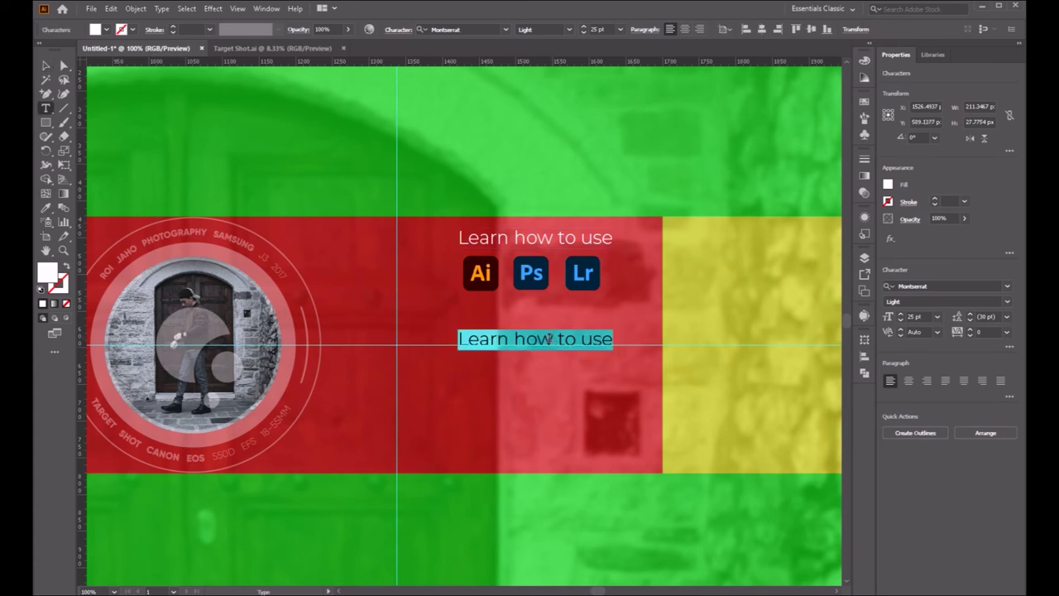
{"action": "type", "text": "f"}
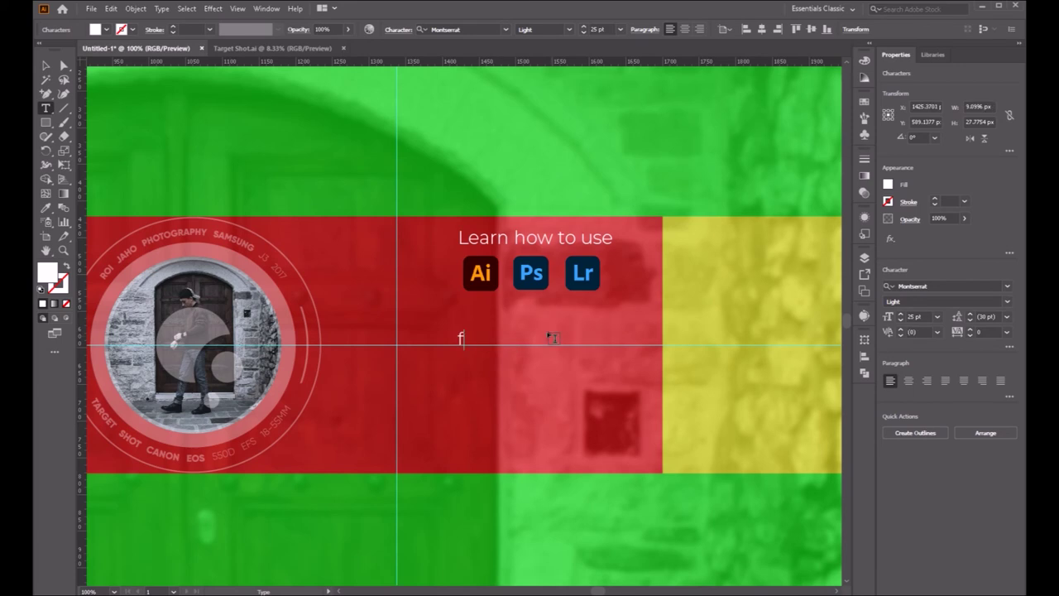
{"action": "type", "text": "Find me on"}
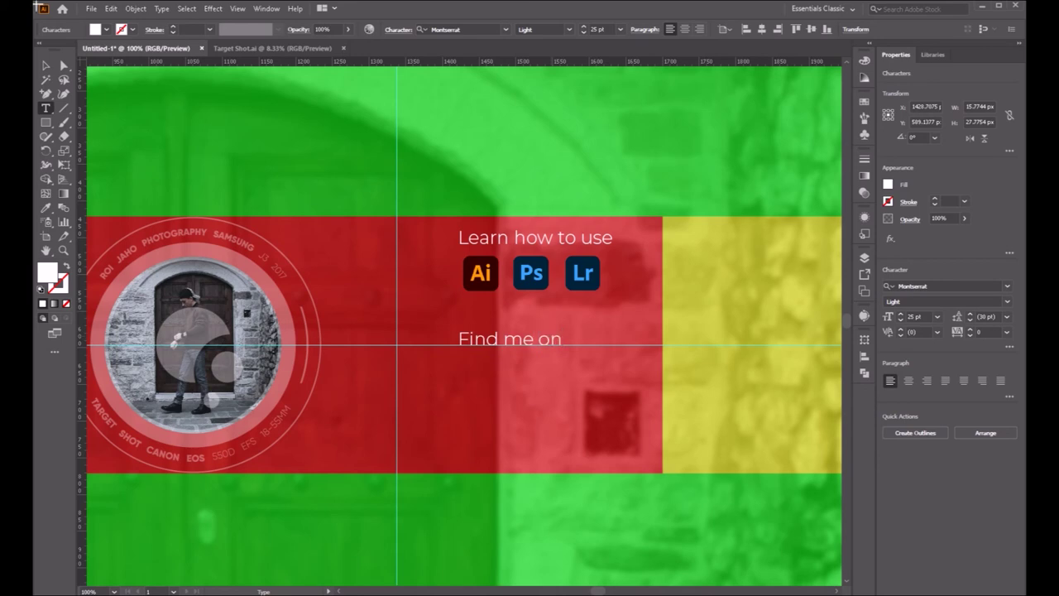
Step: Move the "Find me on" text right so it is centred under the Ai, Ps and Lr icons
{"action": "left_click", "coordinate": [45, 66]}
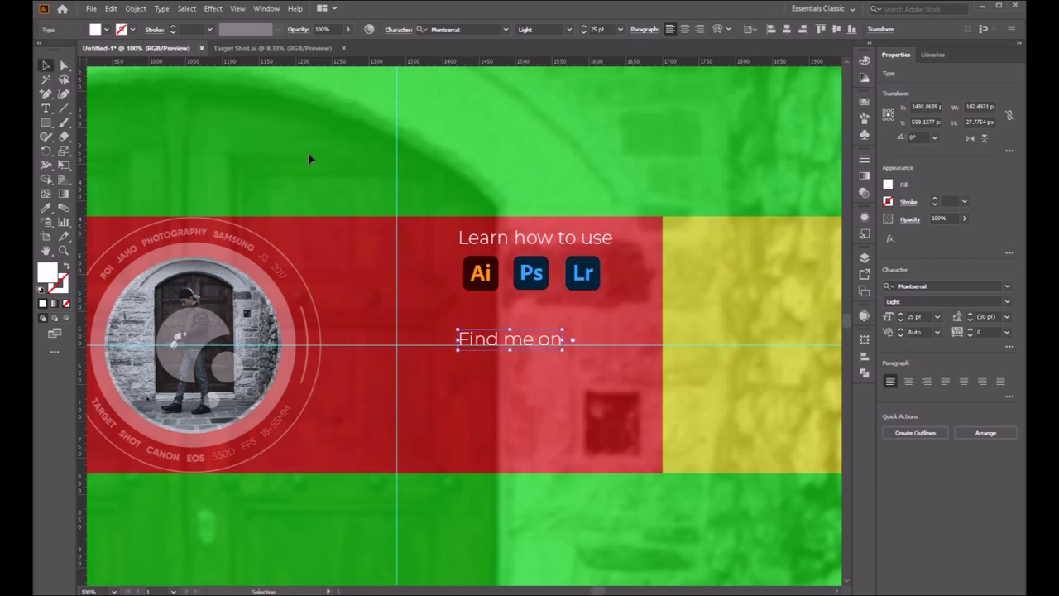
{"action": "left_click_drag", "start_coordinate": [535, 341], "coordinate": [578, 338]}
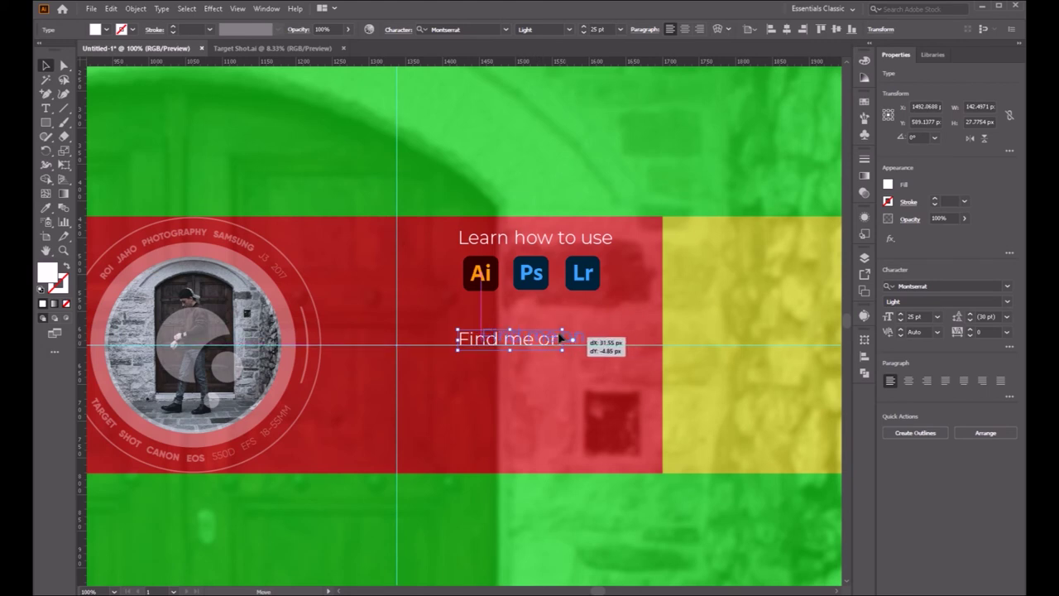
{"action": "mouse_move", "coordinate": [578, 338]}
{"action": "left_mouse_down"}
{"action": "mouse_move", "coordinate": [609, 338]}
{"action": "mouse_move", "coordinate": [569, 340]}
{"action": "left_mouse_up"}
{"action": "left_click", "coordinate": [578, 371]}
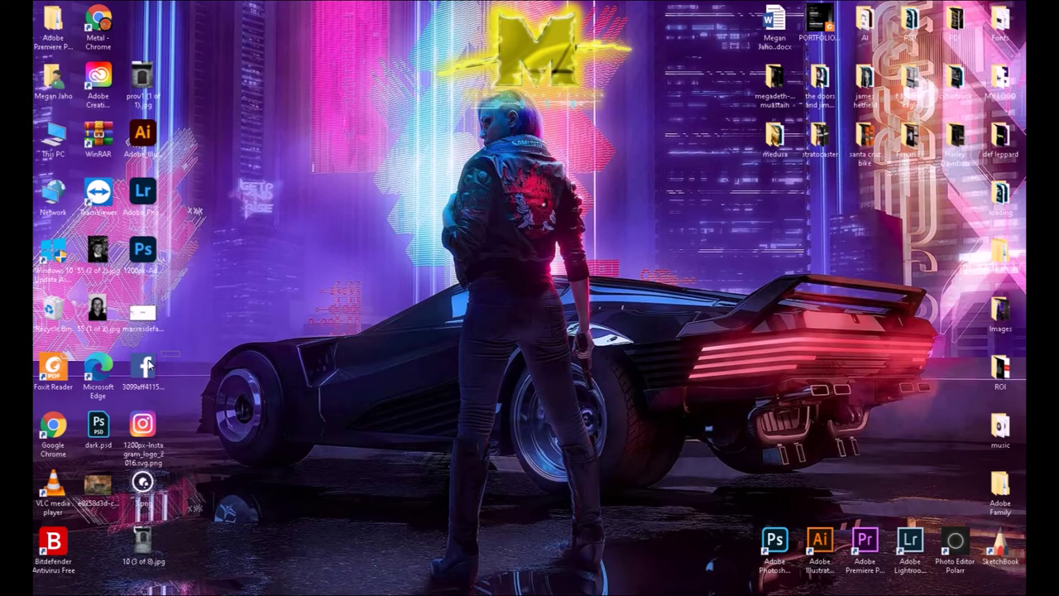
Step: Bring the Facebook image into the banner and scale it down to about 50 px
{"action": "mouse_move", "coordinate": [149, 364]}
{"action": "left_mouse_down"}
{"action": "mouse_move", "coordinate": [432, 552]}
{"action": "mouse_move", "coordinate": [552, 481]}
{"action": "left_mouse_up"}
{"action": "key", "text": "ctrl+minus"}
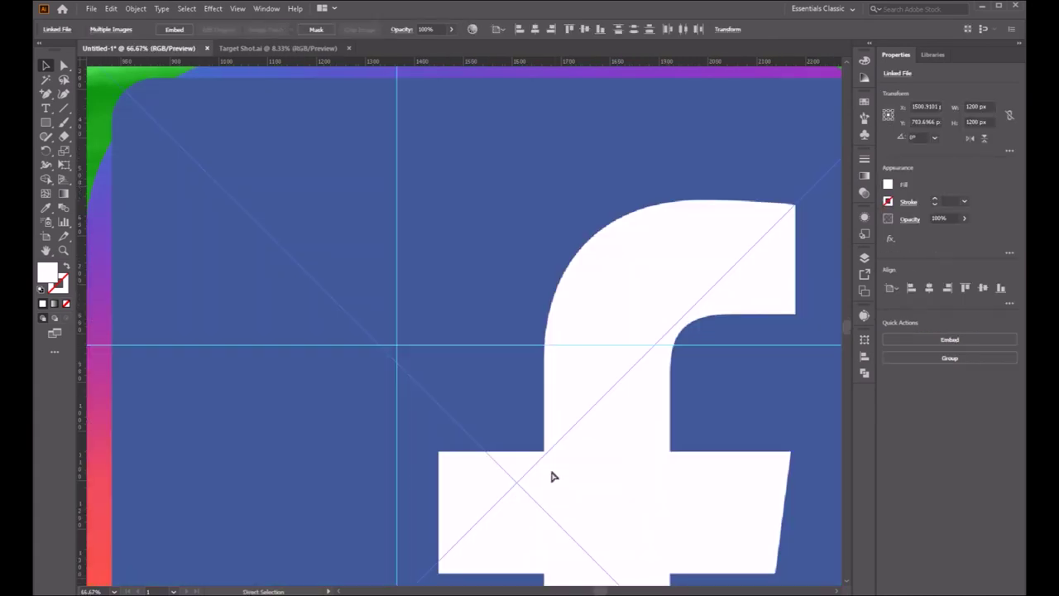
{"action": "key", "text": "ctrl+minus"}
{"action": "key", "text": "ctrl+minus"}
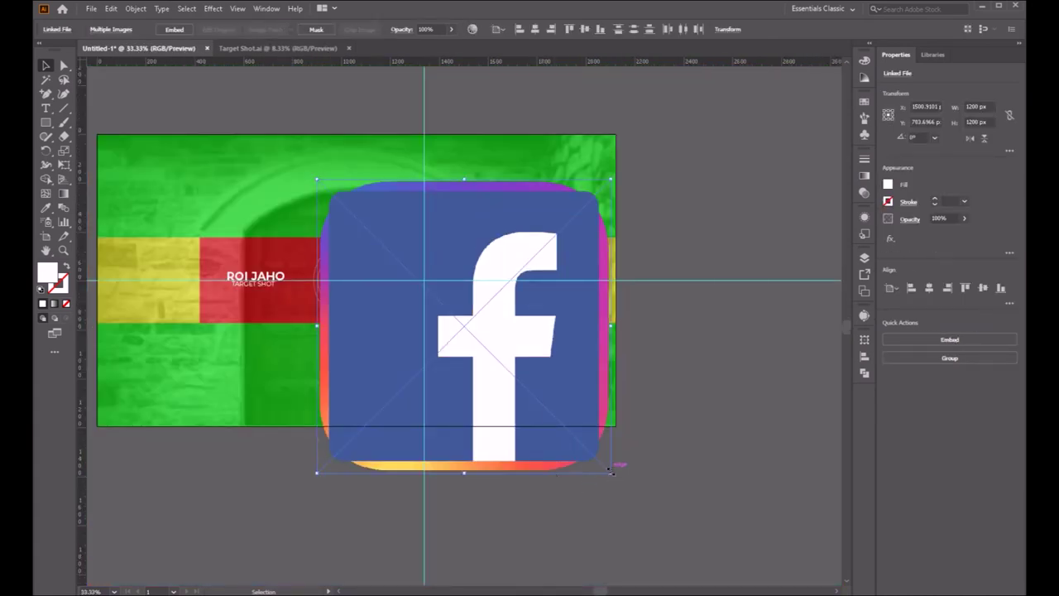
{"action": "mouse_move", "coordinate": [614, 471]}
{"action": "left_mouse_down"}
{"action": "mouse_move", "coordinate": [372, 206]}
{"action": "mouse_move", "coordinate": [447, 259]}
{"action": "left_mouse_up"}
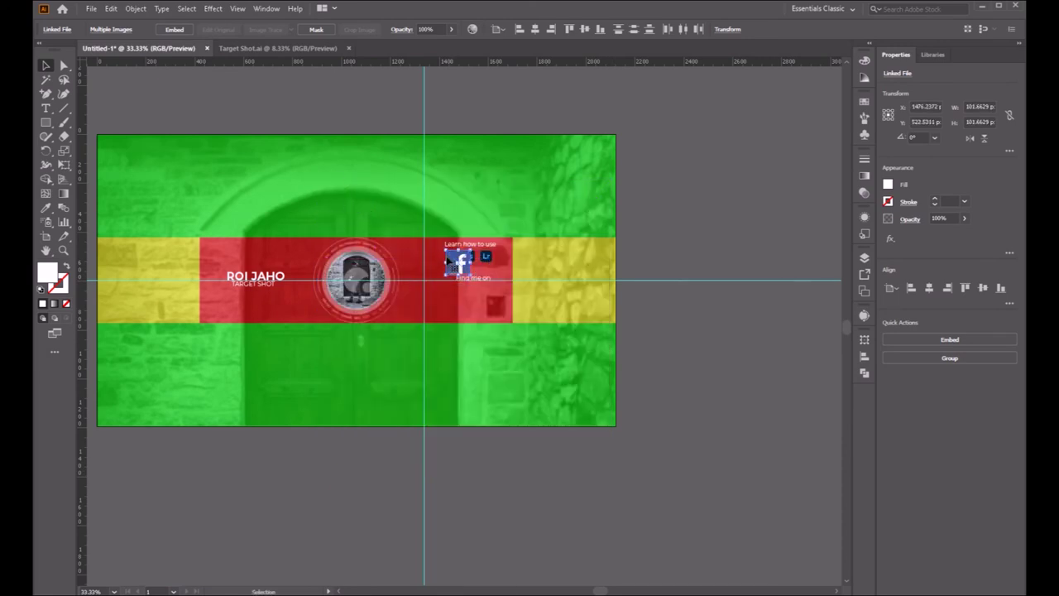
{"action": "scroll", "coordinate": [448, 262], "scroll_direction": "up", "scroll_amount": 2}
{"action": "scroll", "coordinate": [448, 262], "scroll_direction": "up", "scroll_amount": 2}
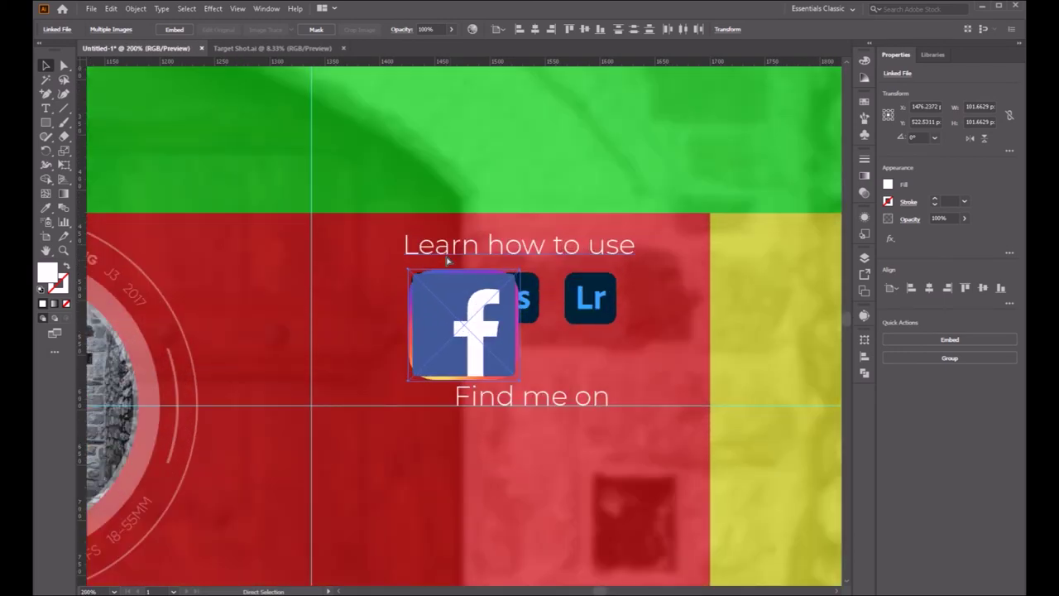
{"action": "scroll", "coordinate": [448, 262], "scroll_direction": "up", "scroll_amount": 1}
{"action": "left_click_drag", "start_coordinate": [540, 399], "coordinate": [494, 324]}
Step: Place the Facebook icon below "Find me on", side by side with the Instagram icon
{"action": "left_click_drag", "start_coordinate": [429, 279], "coordinate": [372, 503]}
{"action": "left_click", "coordinate": [530, 509]}
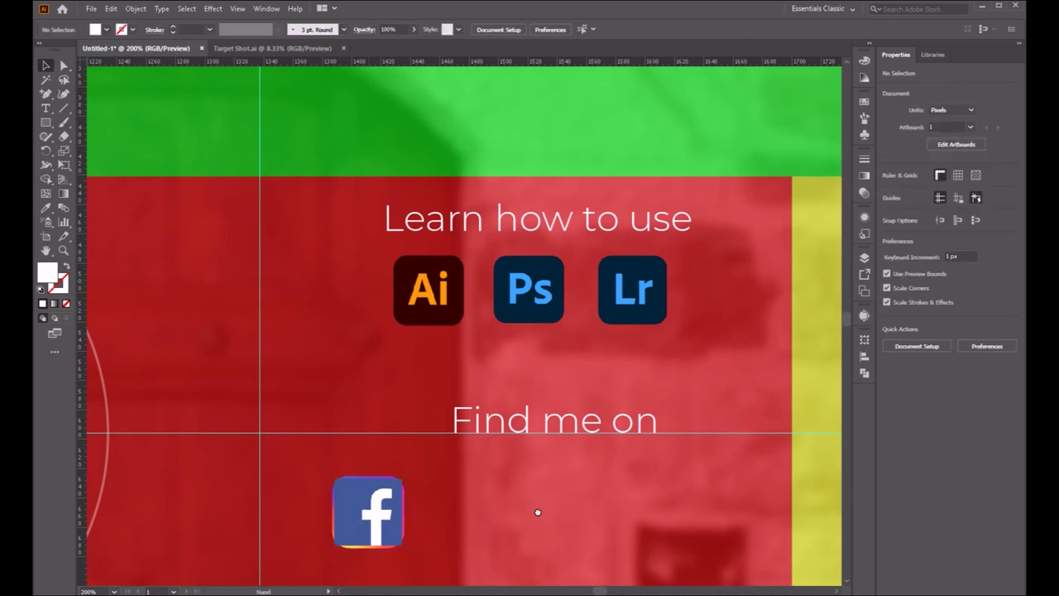
{"action": "scroll", "coordinate": [414, 405], "scroll_direction": "down", "scroll_amount": 5}
{"action": "left_click", "coordinate": [238, 311]}
{"action": "mouse_move", "coordinate": [238, 327]}
{"action": "left_mouse_down"}
{"action": "mouse_move", "coordinate": [310, 414]}
{"action": "mouse_move", "coordinate": [509, 300]}
{"action": "left_mouse_up"}
{"action": "left_click", "coordinate": [539, 352]}
{"action": "left_click", "coordinate": [565, 359]}
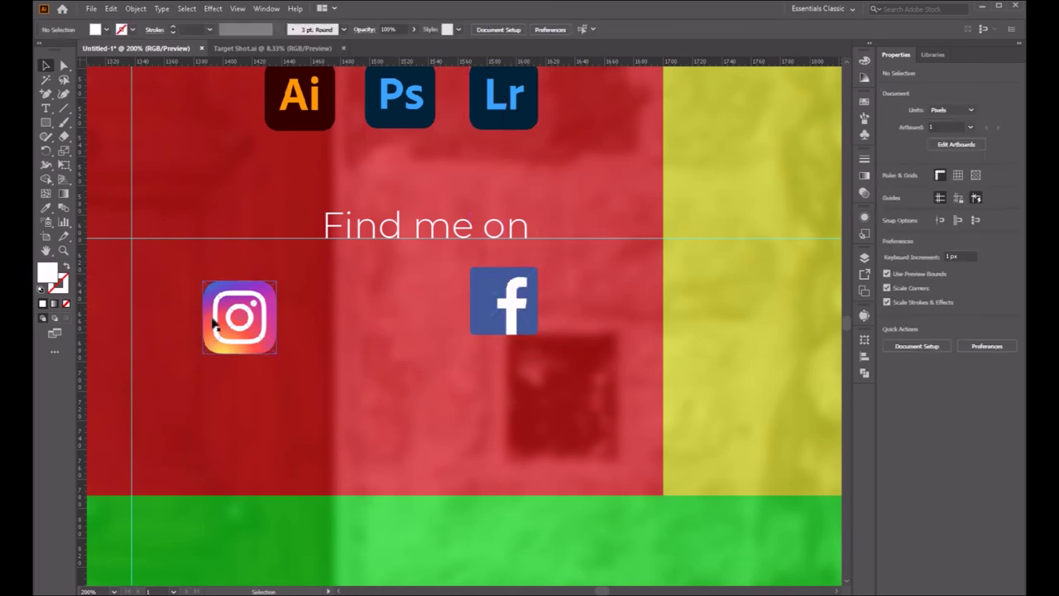
{"action": "left_click_drag", "start_coordinate": [227, 315], "coordinate": [286, 297]}
{"action": "mouse_move", "coordinate": [430, 396]}
{"action": "left_mouse_down"}
{"action": "mouse_move", "coordinate": [456, 385]}
{"action": "mouse_move", "coordinate": [432, 378]}
{"action": "left_mouse_up"}
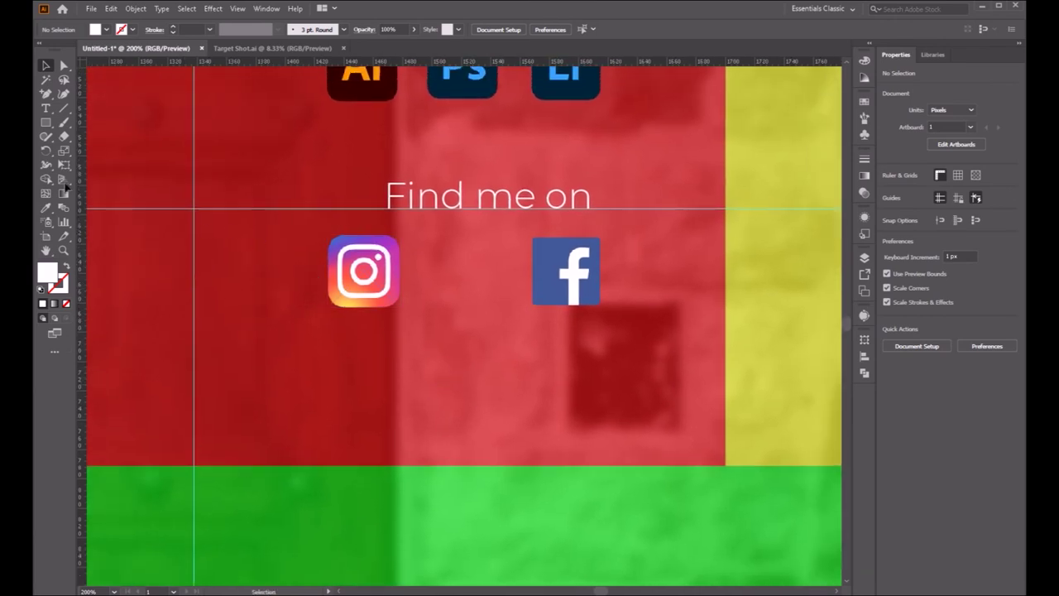
Step: Add the text "Target__shot" below the Instagram icon
{"action": "left_click", "coordinate": [47, 108]}
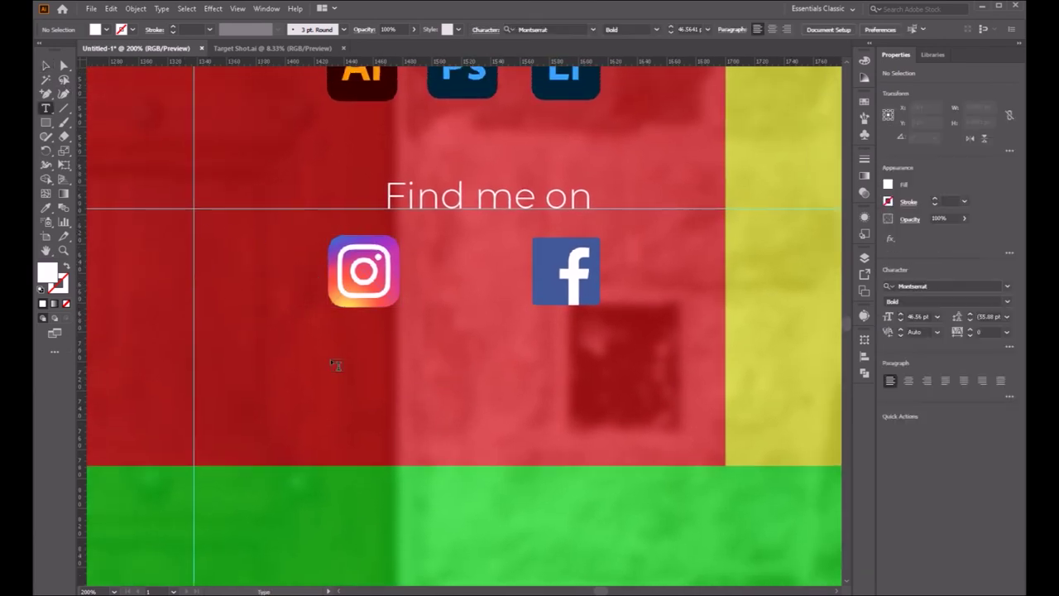
{"action": "left_click", "coordinate": [231, 352]}
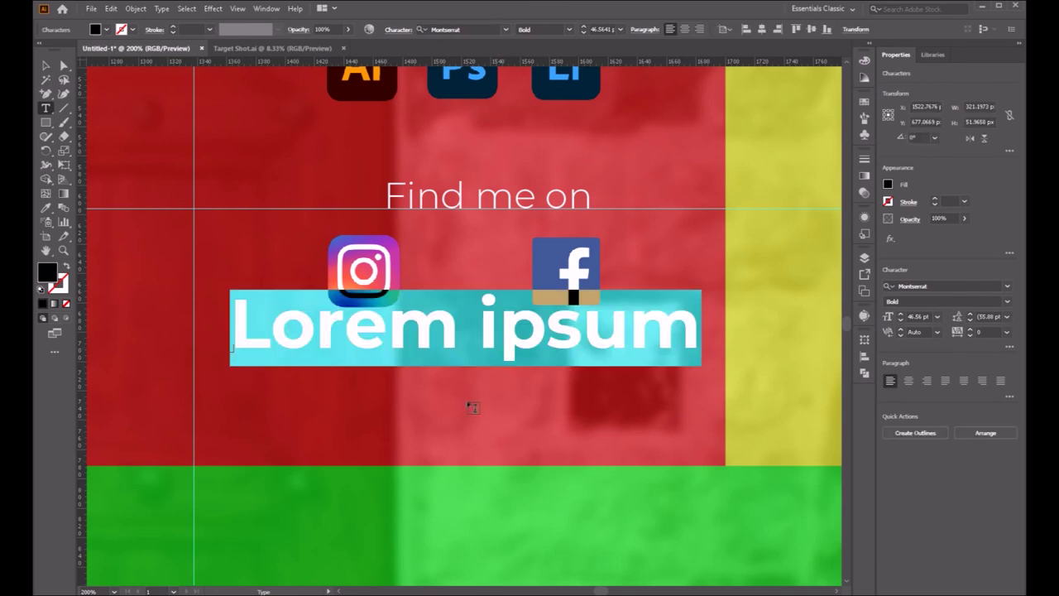
{"action": "type", "text": "@"}
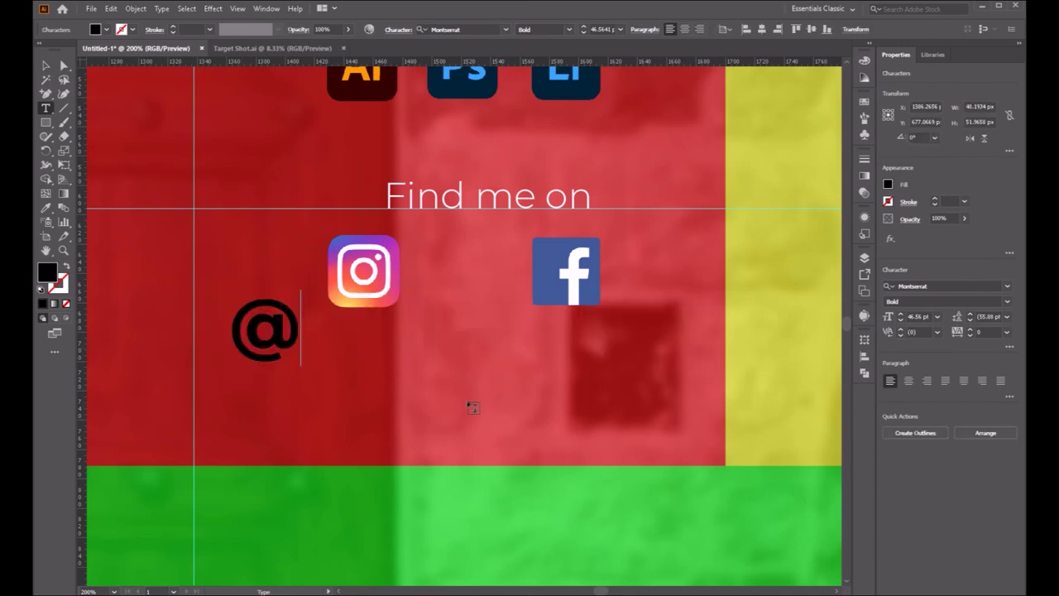
{"action": "type", "text": "tar"}
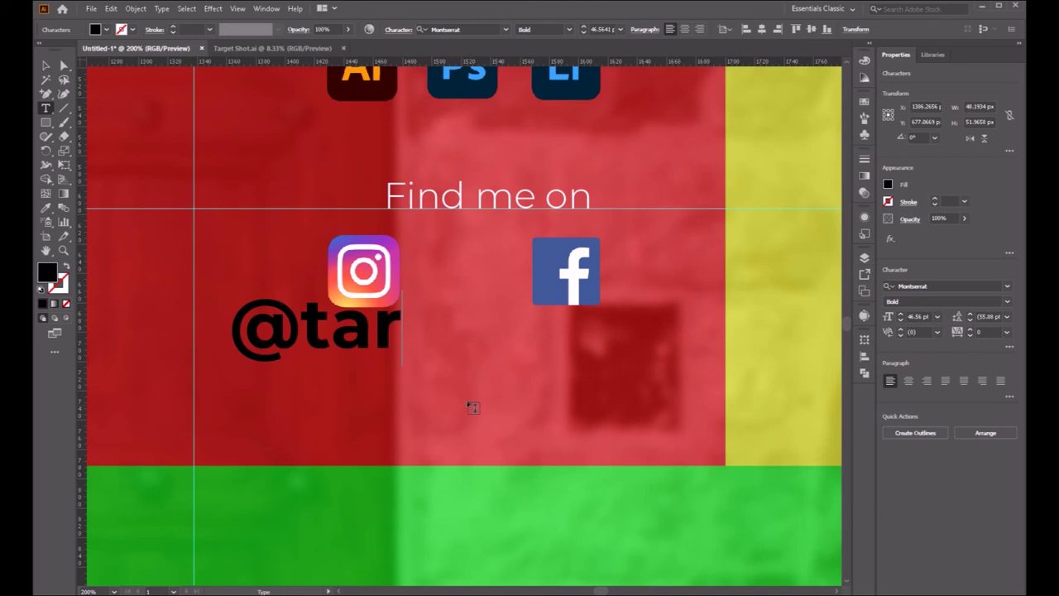
{"action": "type", "text": "g"}
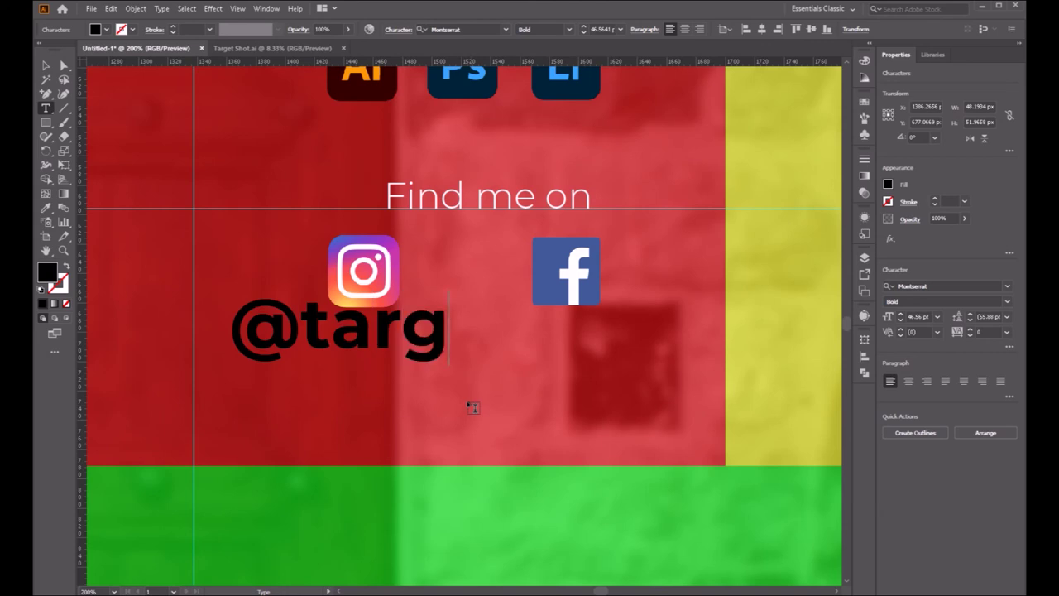
{"action": "key", "text": "BackSpace"}
{"action": "key", "text": "BackSpace"}
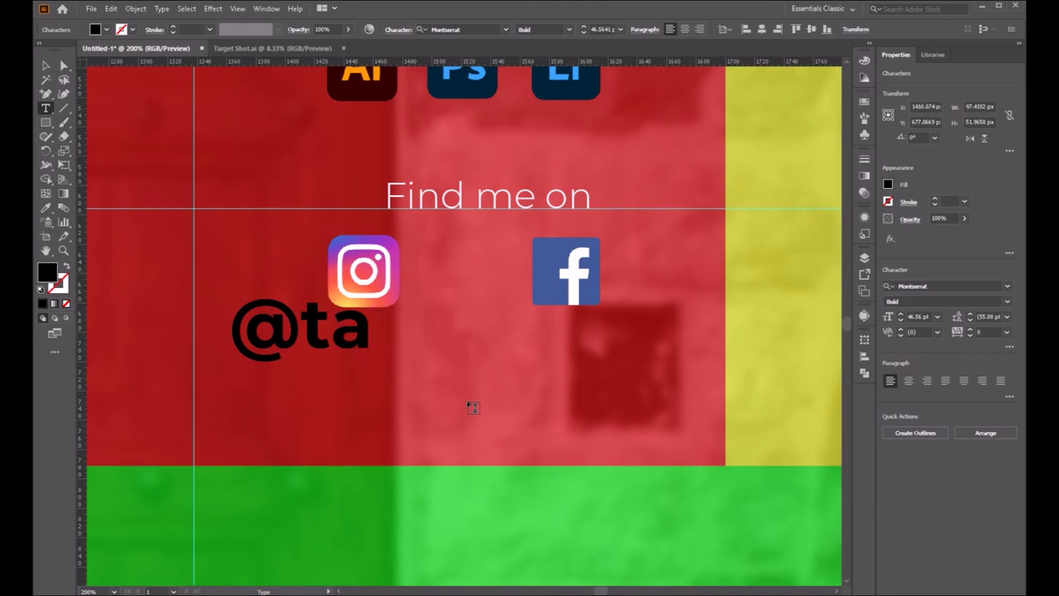
{"action": "key", "text": "BackSpace"}
{"action": "key", "text": "BackSpace"}
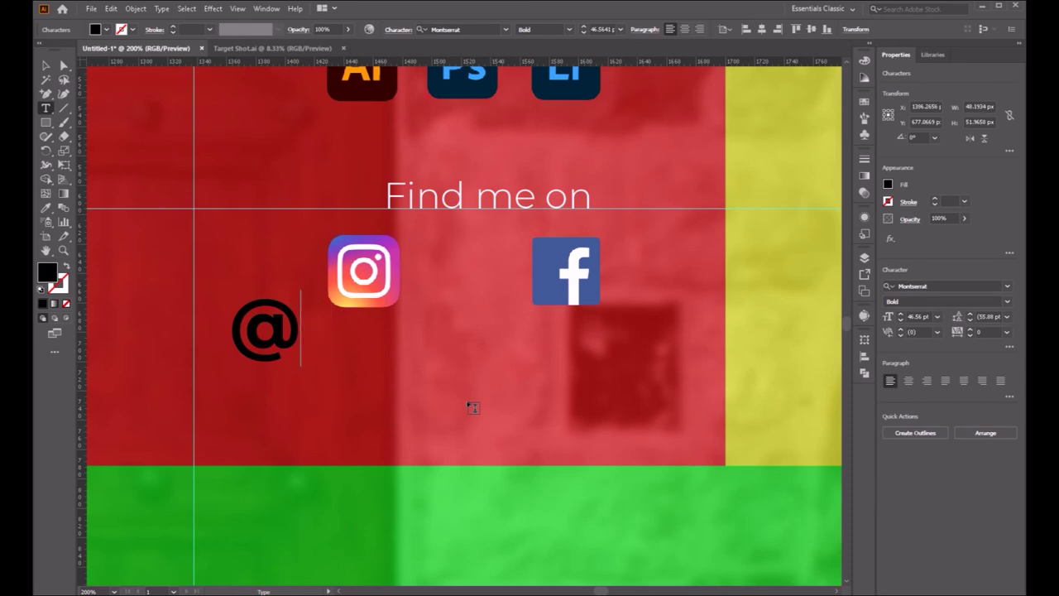
{"action": "key", "text": "BackSpace"}
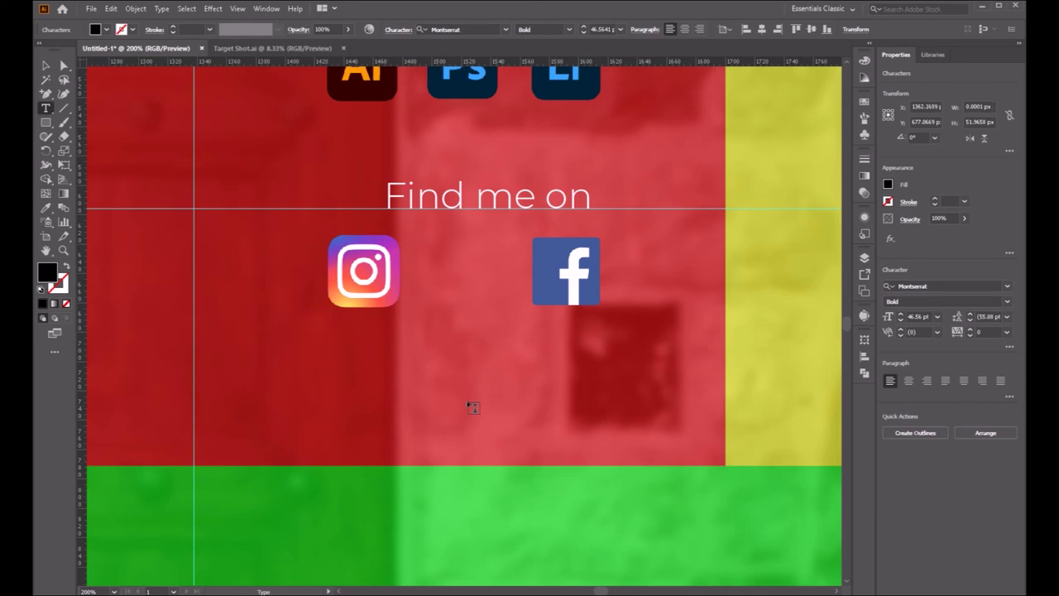
{"action": "type", "text": "Targe"}
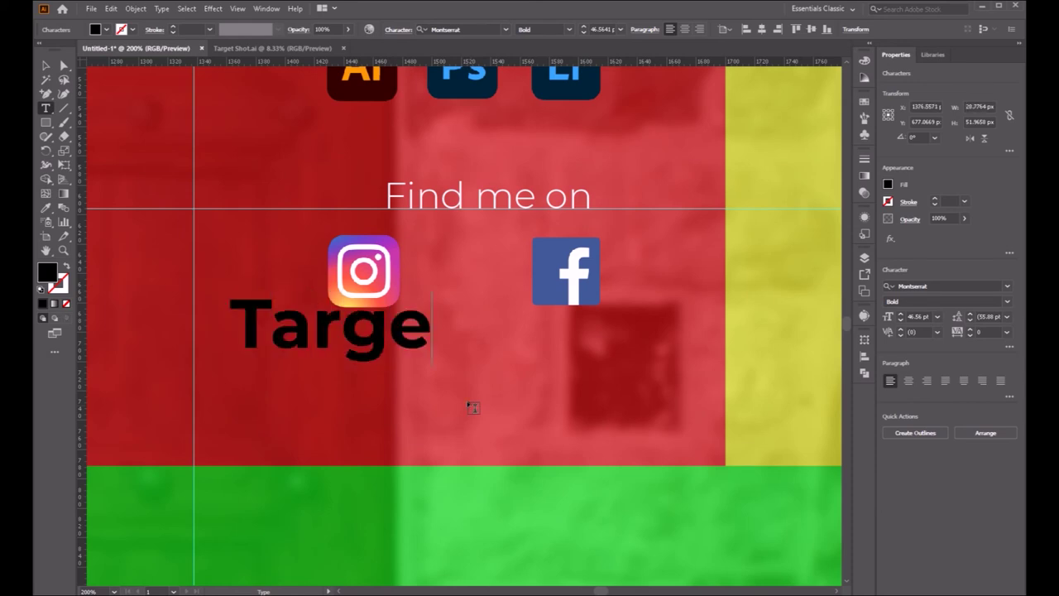
{"action": "type", "text": "t__sho"}
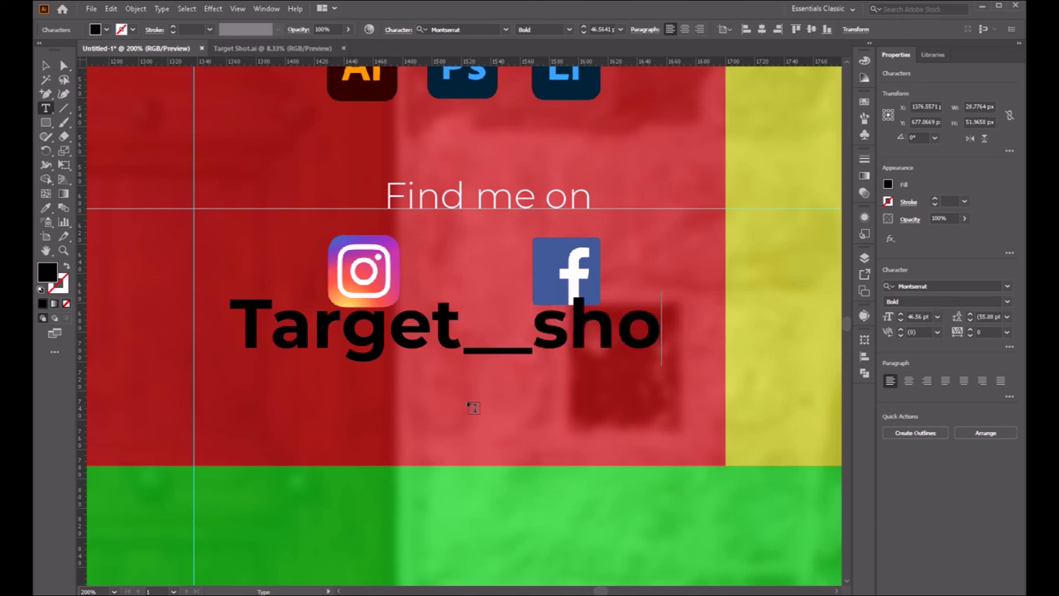
{"action": "type", "text": "t"}
{"action": "left_click", "coordinate": [45, 60]}
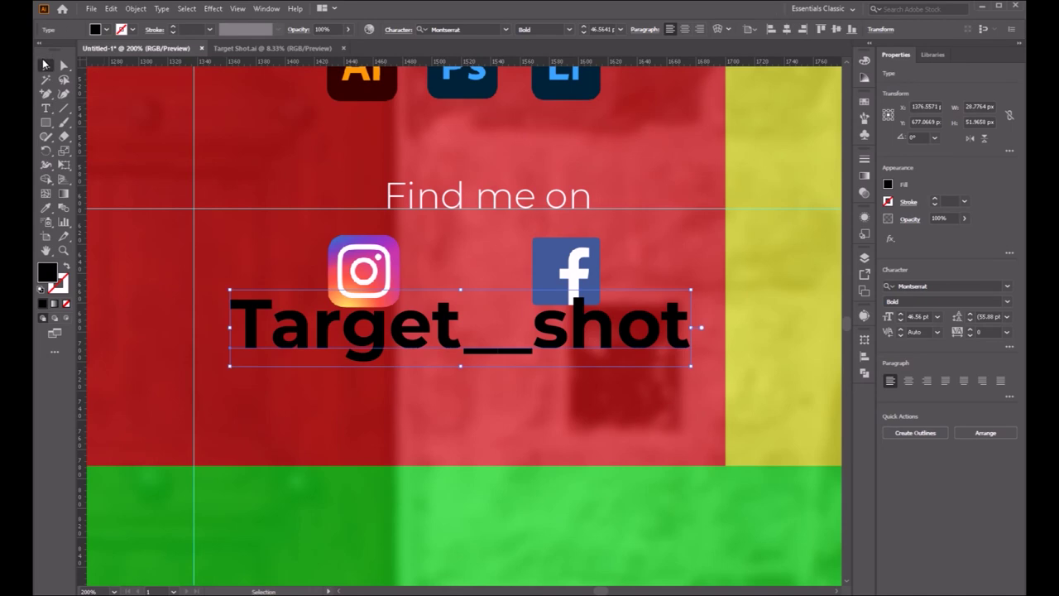
Step: Copy the "Find me on" text style onto Target__shot with the Eyedropper
{"action": "left_click", "coordinate": [45, 208]}
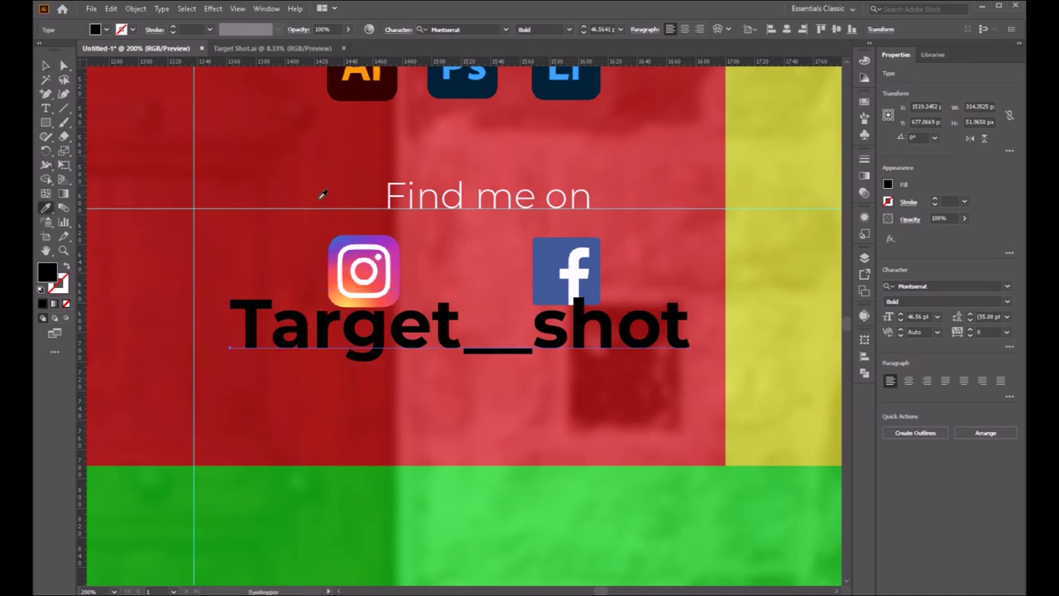
{"action": "left_click", "coordinate": [388, 194]}
{"action": "left_click", "coordinate": [46, 66]}
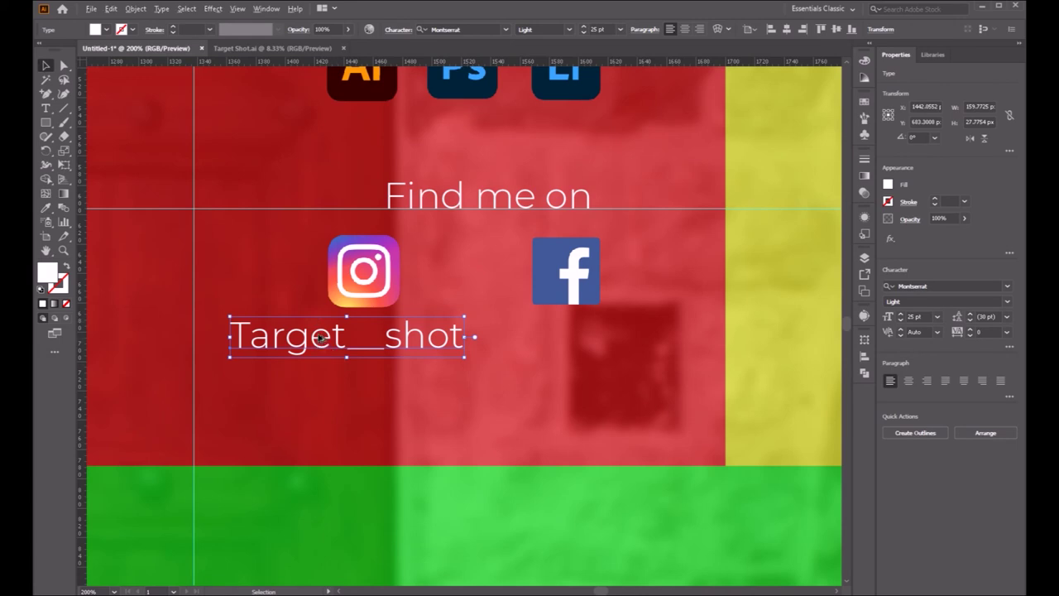
Step: Duplicate the label under the Facebook icon and change it to "Target Shot"
{"action": "left_click_drag", "start_coordinate": [317, 337], "coordinate": [626, 352]}
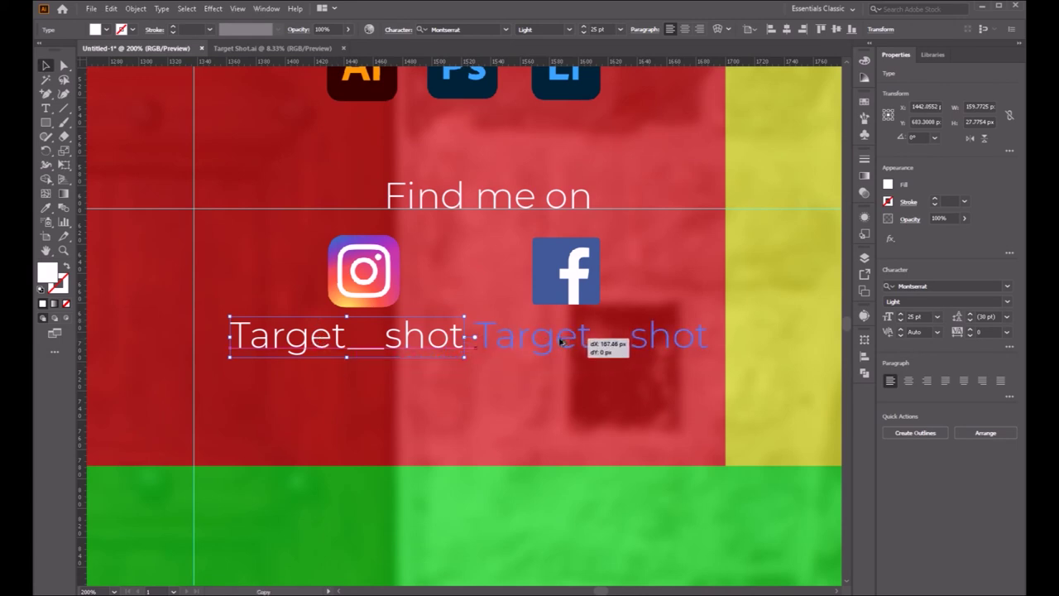
{"action": "double_click", "coordinate": [629, 348]}
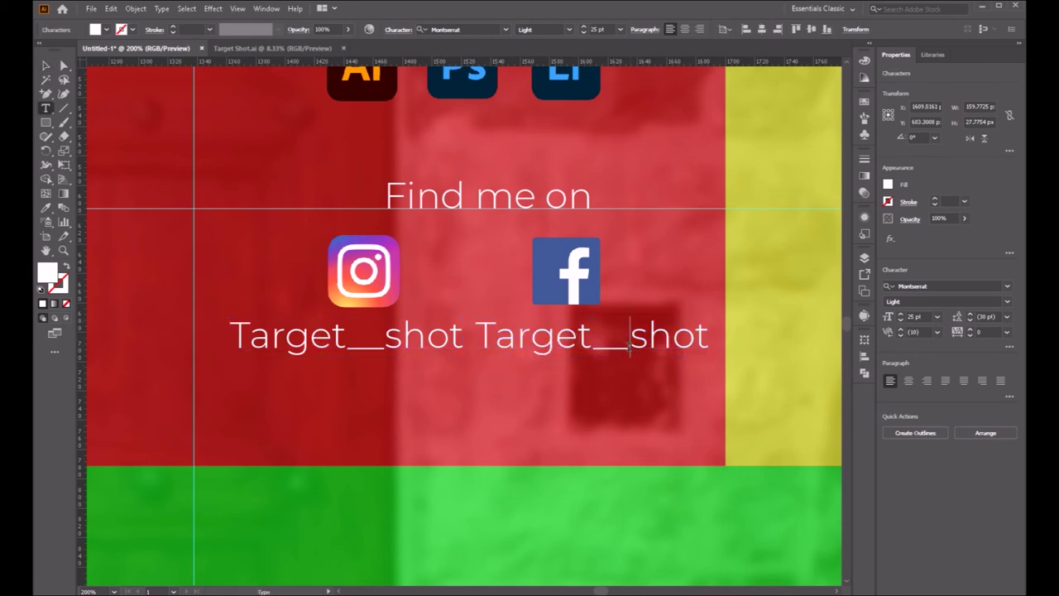
{"action": "left_click_drag", "start_coordinate": [629, 348], "coordinate": [593, 349]}
{"action": "key", "text": "BackSpace"}
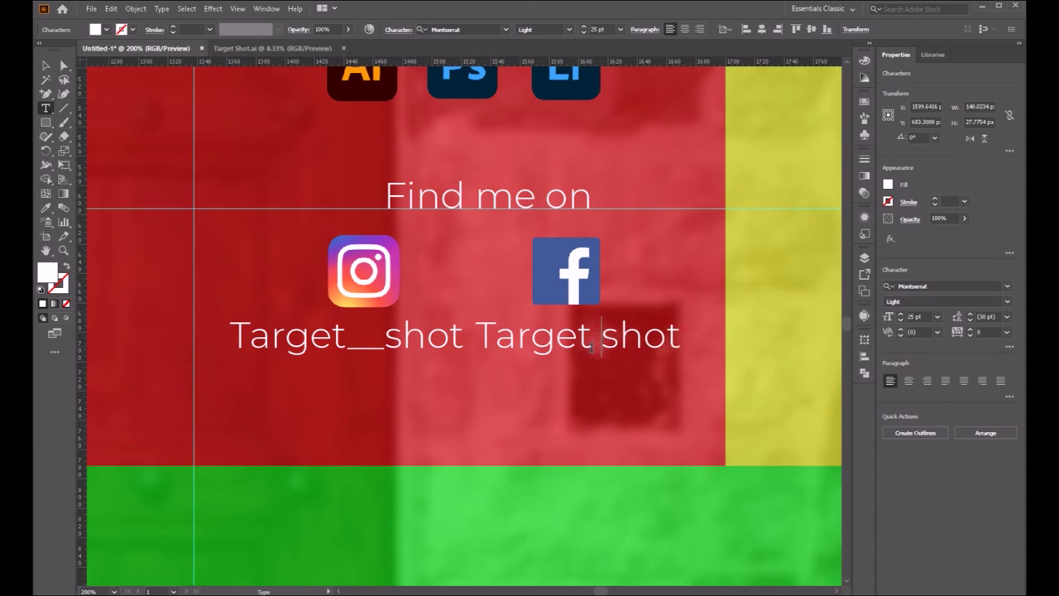
{"action": "key", "text": "Delete"}
{"action": "type", "text": "S"}
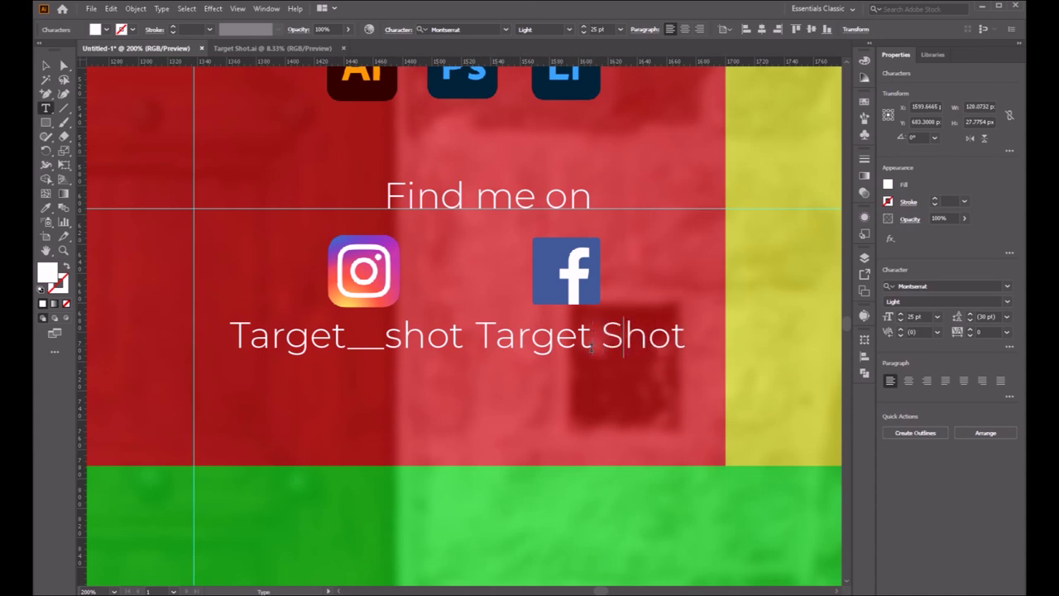
{"action": "key", "text": "Escape"}
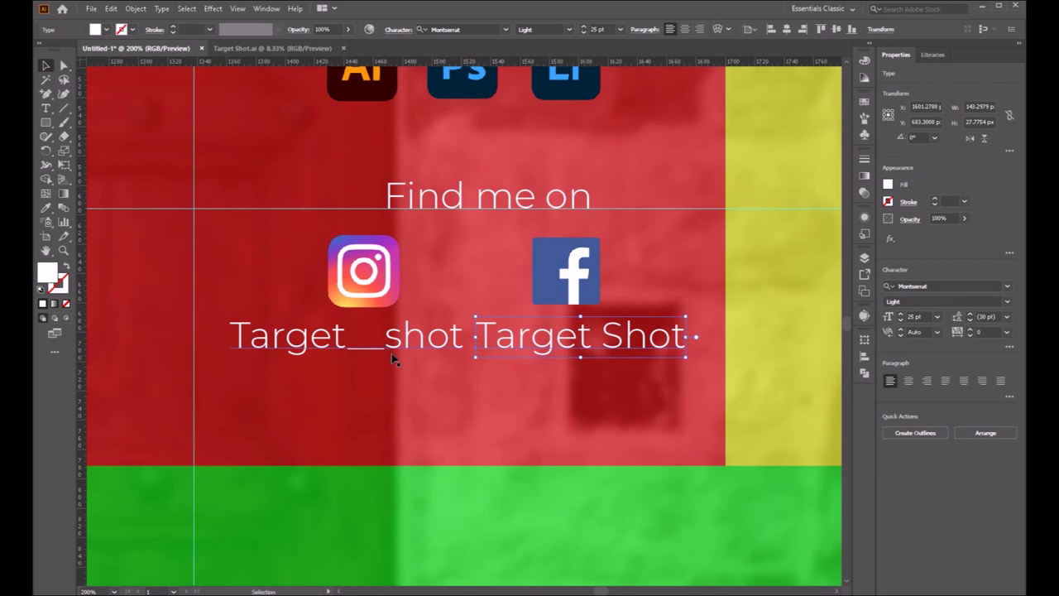
{"action": "left_click", "coordinate": [445, 424]}
Step: Shrink Target__shot, match Target Shot's style to it, and align both labels level
{"action": "left_click", "coordinate": [460, 348]}
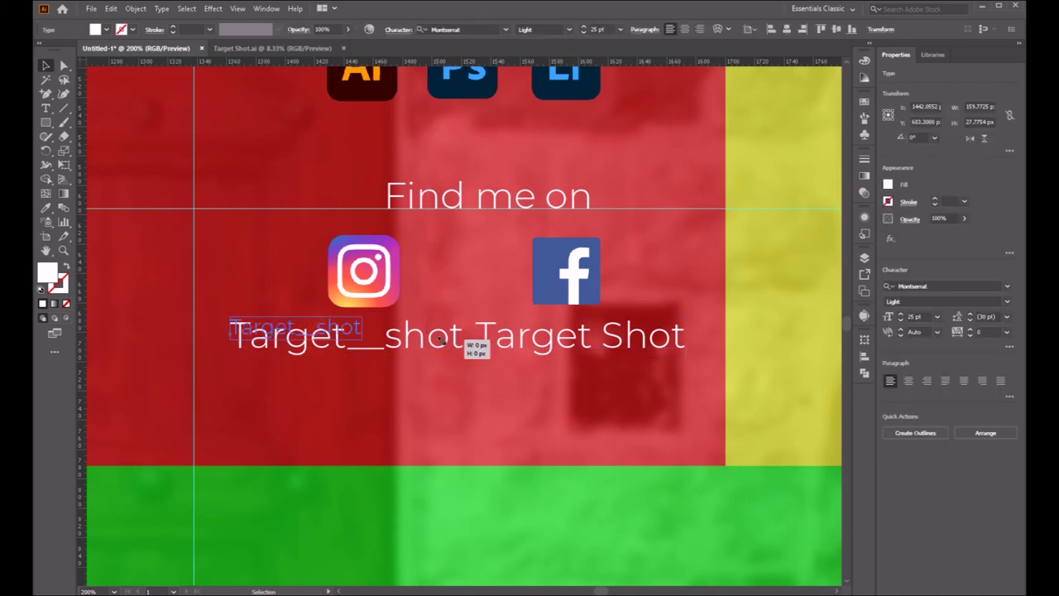
{"action": "mouse_move", "coordinate": [460, 349]}
{"action": "left_mouse_down"}
{"action": "mouse_move", "coordinate": [376, 339]}
{"action": "mouse_move", "coordinate": [403, 325]}
{"action": "left_mouse_up"}
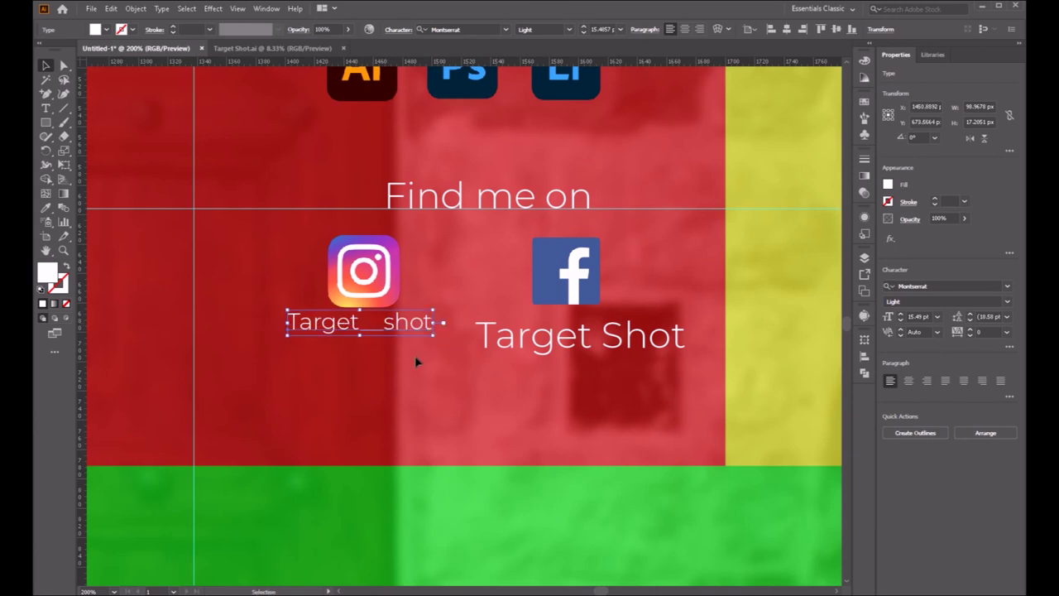
{"action": "left_click", "coordinate": [417, 362]}
{"action": "left_click", "coordinate": [536, 340]}
{"action": "left_click", "coordinate": [46, 208]}
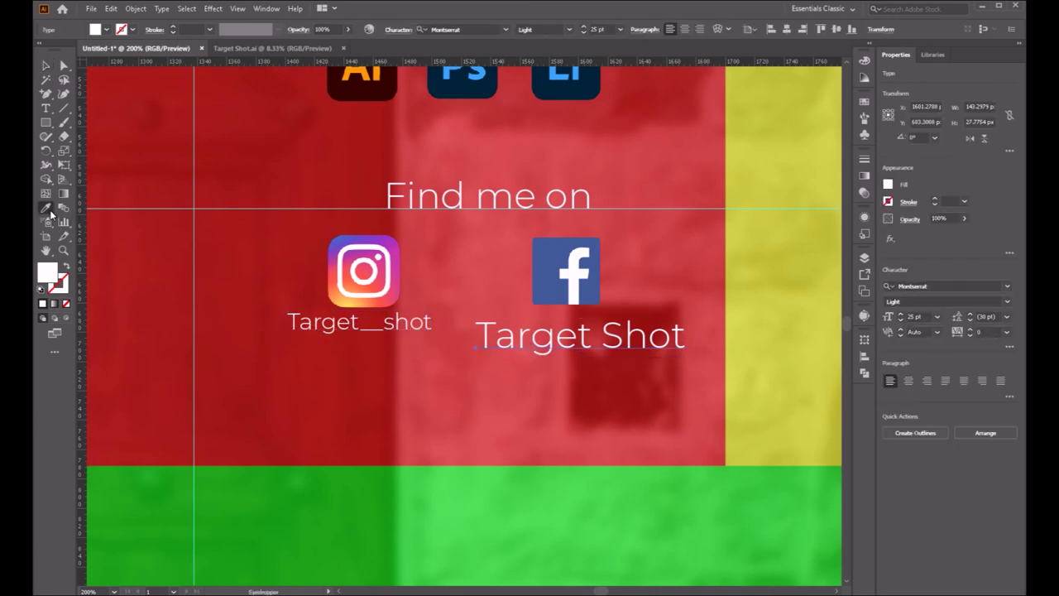
{"action": "left_click", "coordinate": [288, 319]}
{"action": "left_click", "coordinate": [45, 65]}
{"action": "left_click_drag", "start_coordinate": [552, 343], "coordinate": [578, 318]}
{"action": "left_click", "coordinate": [609, 380]}
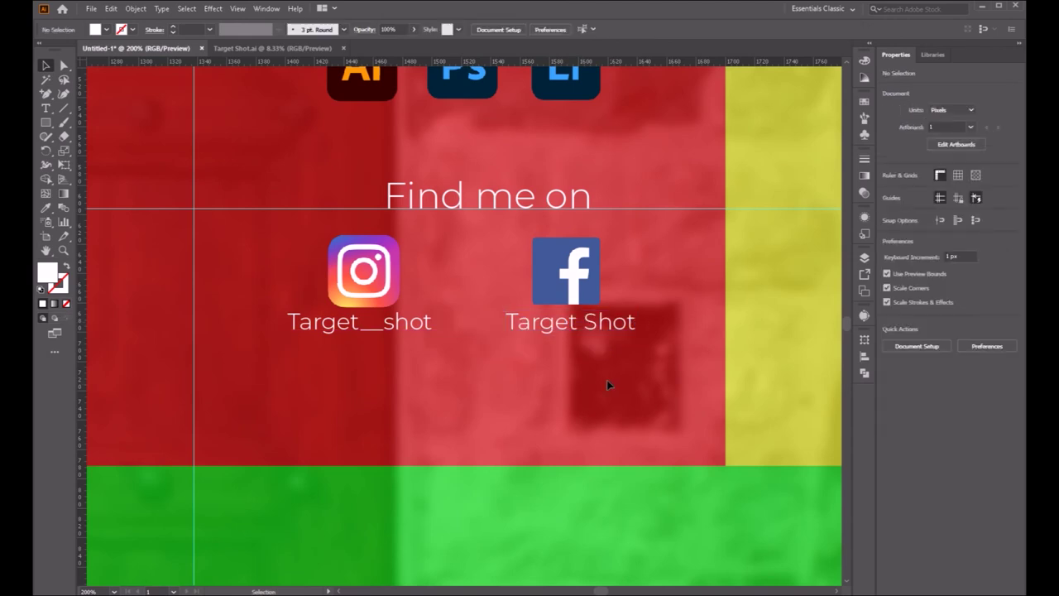
{"action": "key", "text": "ctrl+minus"}
{"action": "key", "text": "ctrl+minus"}
{"action": "key", "text": "ctrl+minus"}
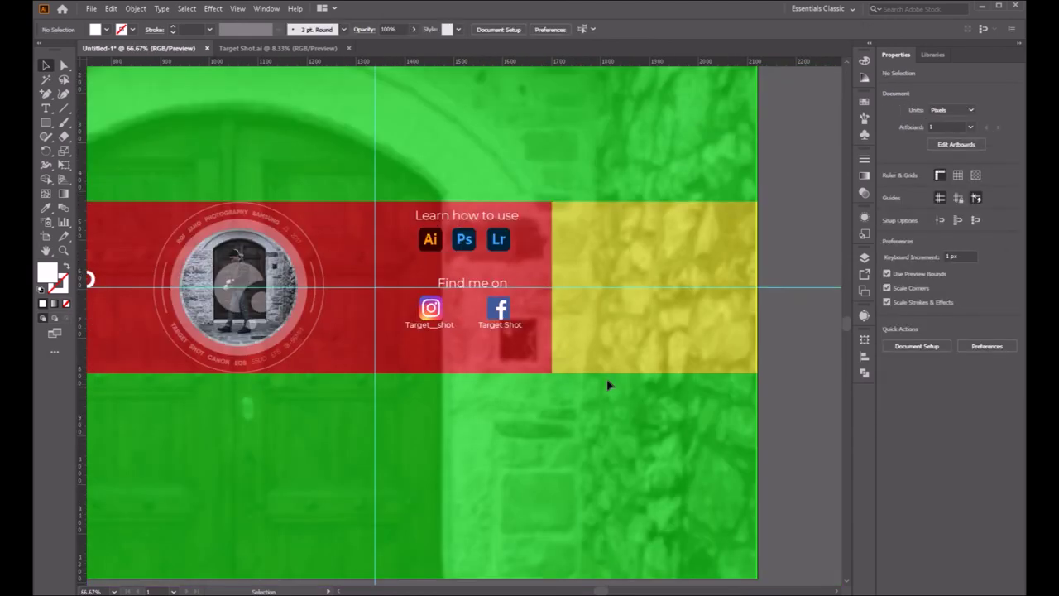
{"action": "left_click_drag", "start_coordinate": [163, 413], "coordinate": [659, 419]}
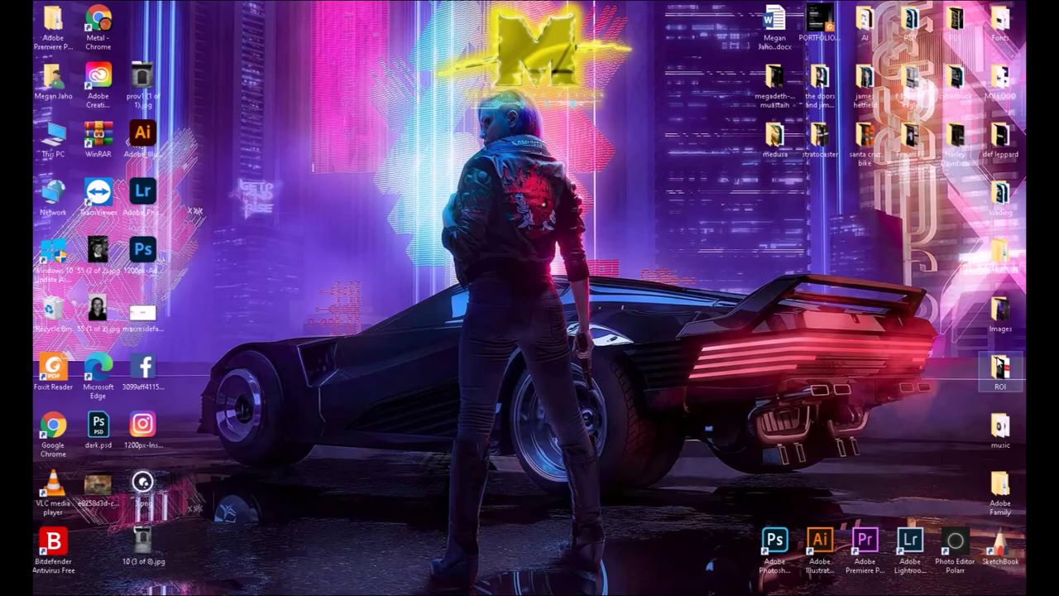
Step: Drag the subscribe-button JPG and thumbs-up PNG from the ROI folder into Illustrator
{"action": "double_click", "coordinate": [1000, 368]}
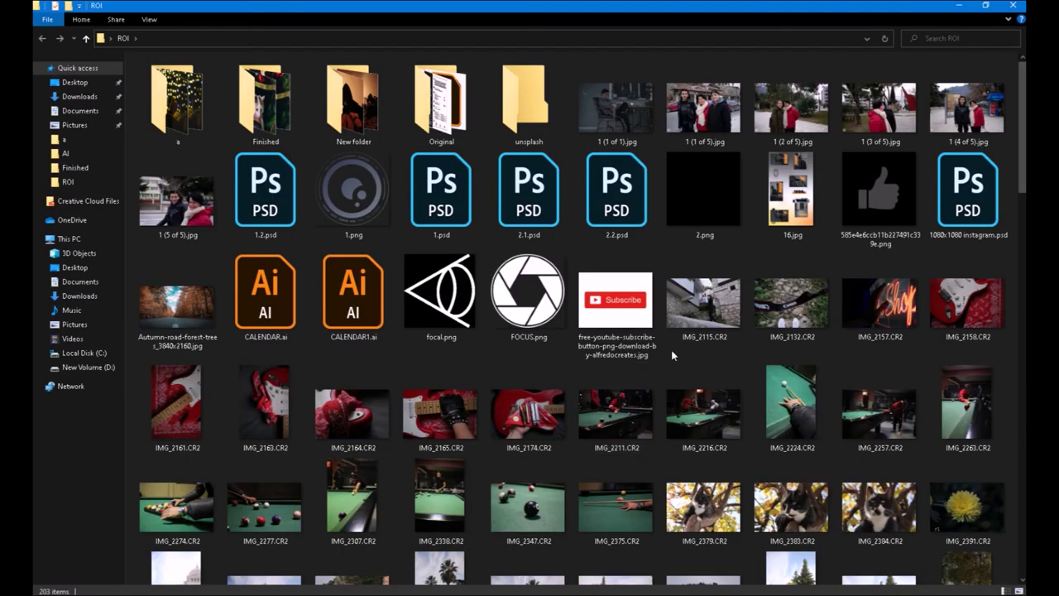
{"action": "left_click", "coordinate": [626, 306]}
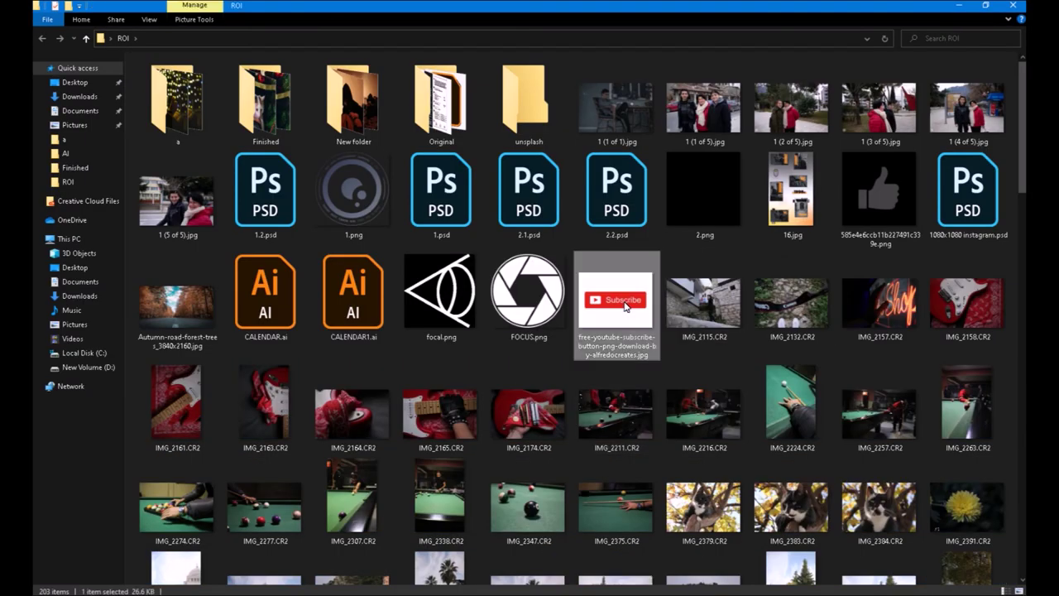
{"action": "left_click", "coordinate": [859, 188], "text": "ctrl"}
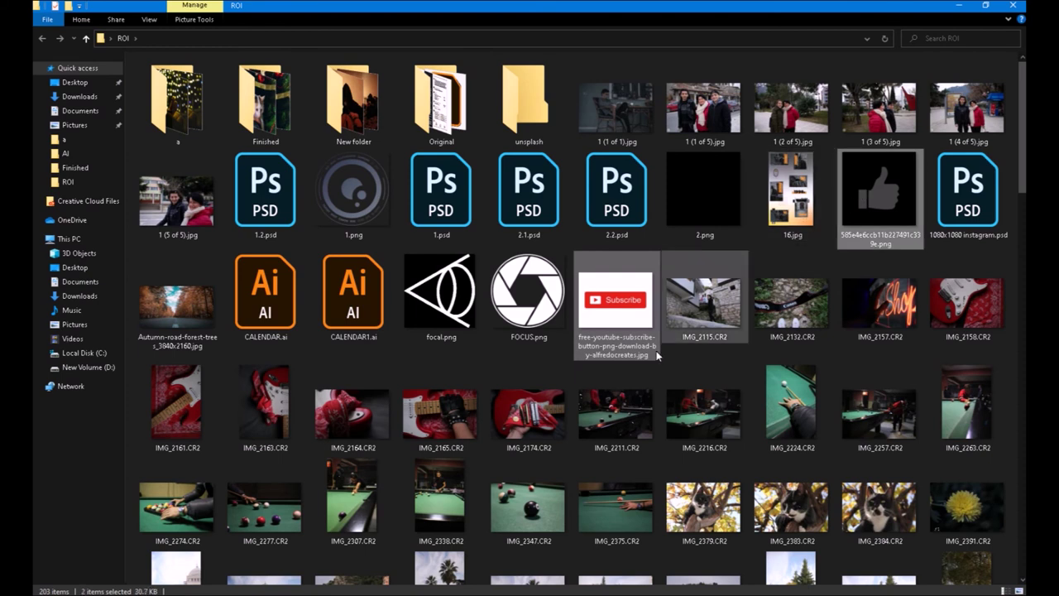
{"action": "left_click_drag", "start_coordinate": [602, 306], "coordinate": [464, 447]}
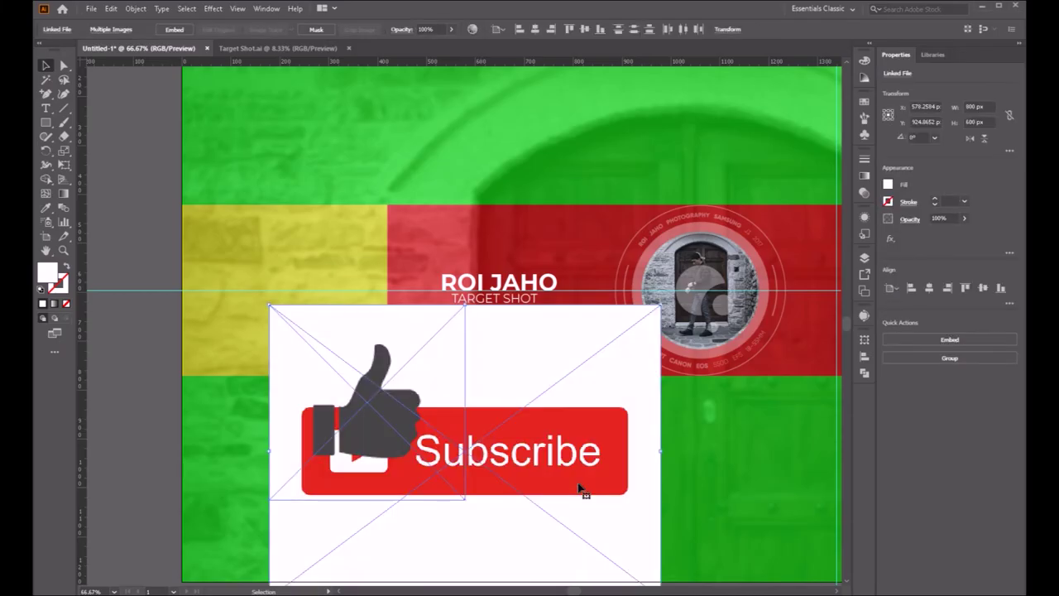
Step: Move the thumbs-up and Subscribe images off the artboard
{"action": "key", "text": "ctrl+minus"}
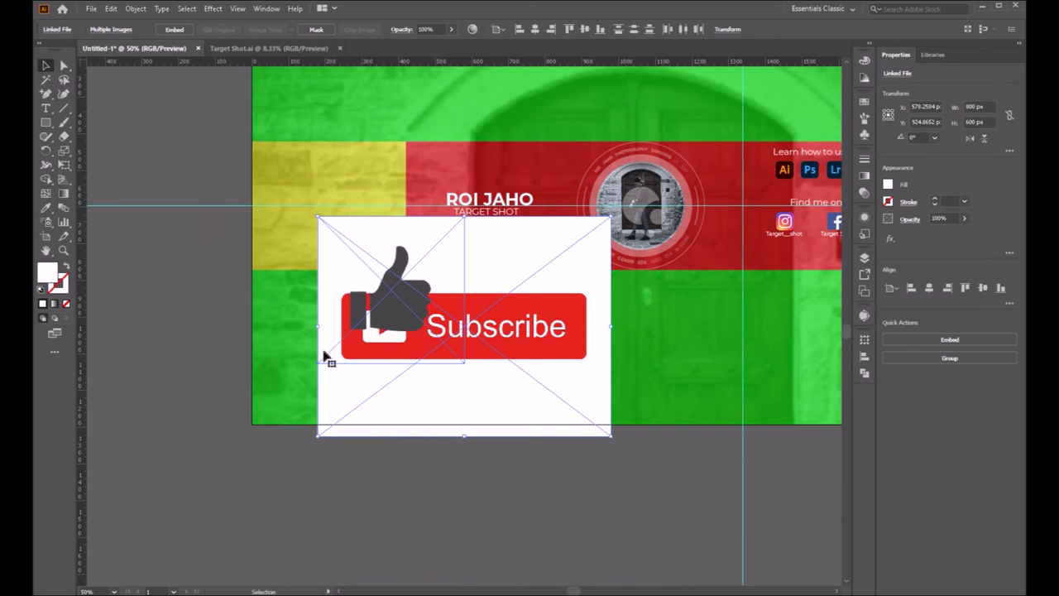
{"action": "left_click", "coordinate": [644, 537]}
{"action": "mouse_move", "coordinate": [394, 302]}
{"action": "left_mouse_down"}
{"action": "mouse_move", "coordinate": [161, 237]}
{"action": "mouse_move", "coordinate": [209, 349]}
{"action": "left_mouse_up"}
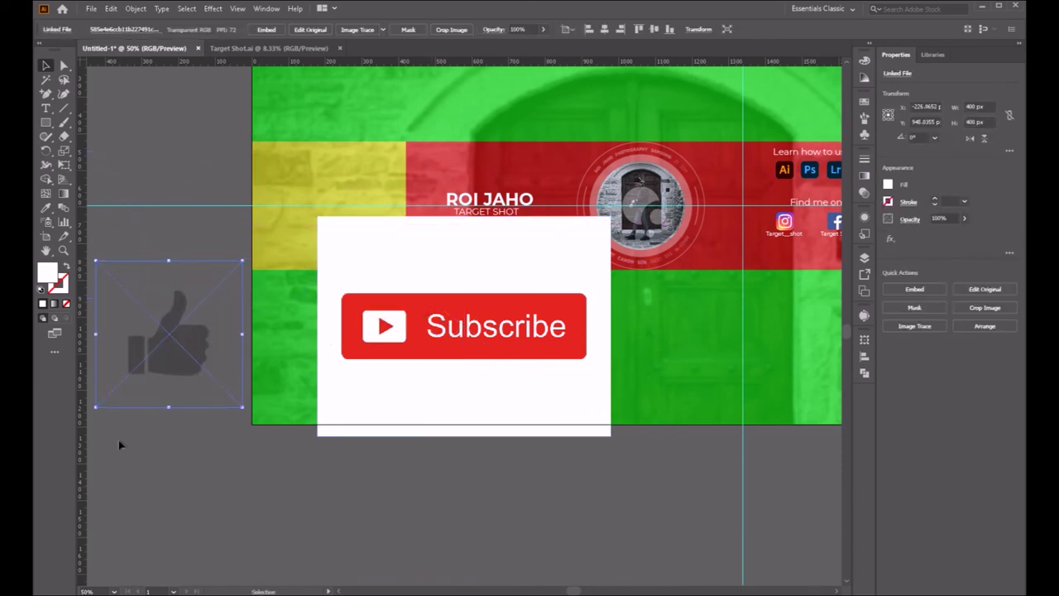
{"action": "left_click", "coordinate": [501, 331]}
{"action": "mouse_move", "coordinate": [494, 327]}
{"action": "left_mouse_down"}
{"action": "mouse_move", "coordinate": [405, 485]}
{"action": "mouse_move", "coordinate": [412, 547]}
{"action": "left_mouse_up"}
Step: Image Trace, expand and ungroup the Subscribe button, deleting its white background
{"action": "scroll", "coordinate": [654, 464], "scroll_direction": "down", "scroll_amount": 3}
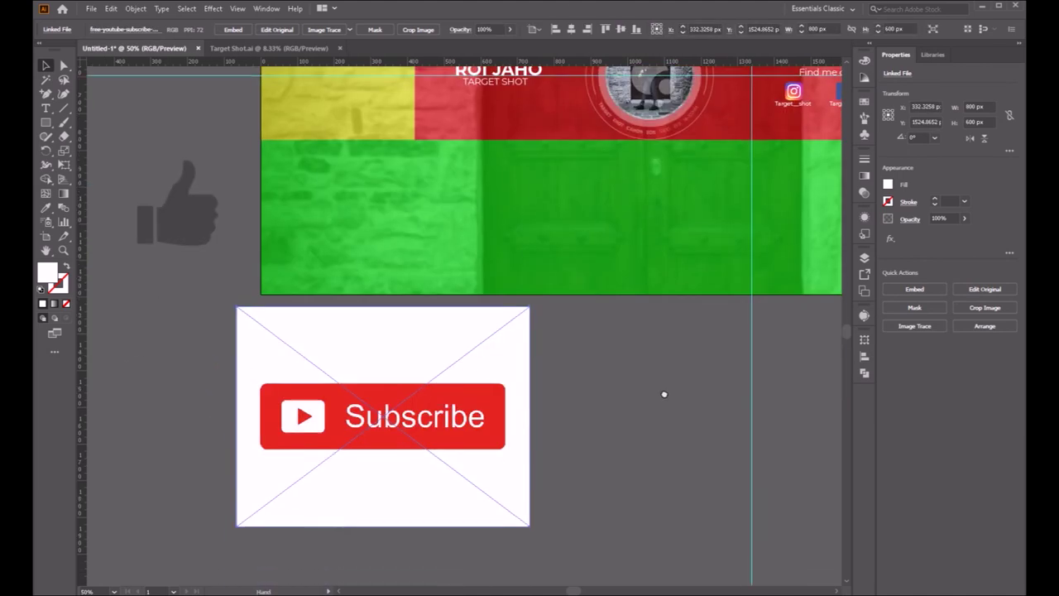
{"action": "left_click", "coordinate": [917, 326]}
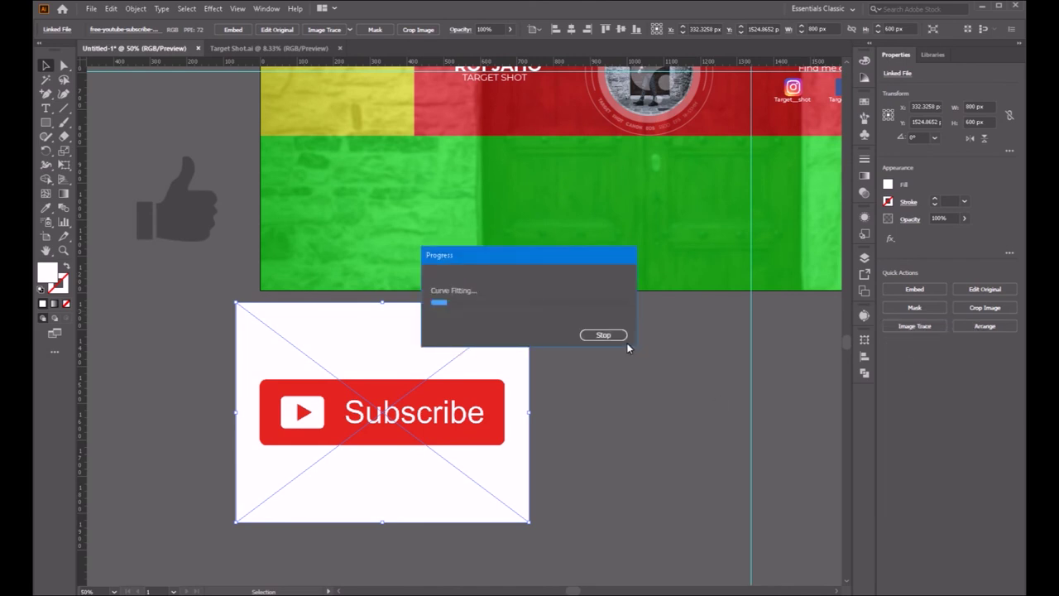
{"action": "left_click", "coordinate": [952, 332]}
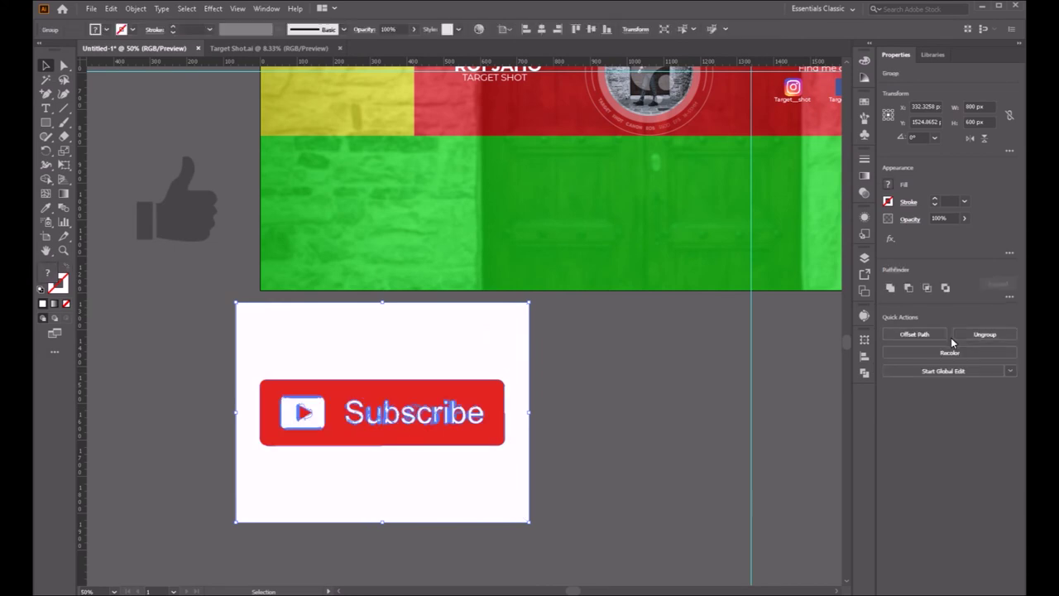
{"action": "left_click", "coordinate": [985, 333]}
{"action": "left_click", "coordinate": [555, 407]}
{"action": "left_click", "coordinate": [517, 356]}
{"action": "key", "text": "Delete"}
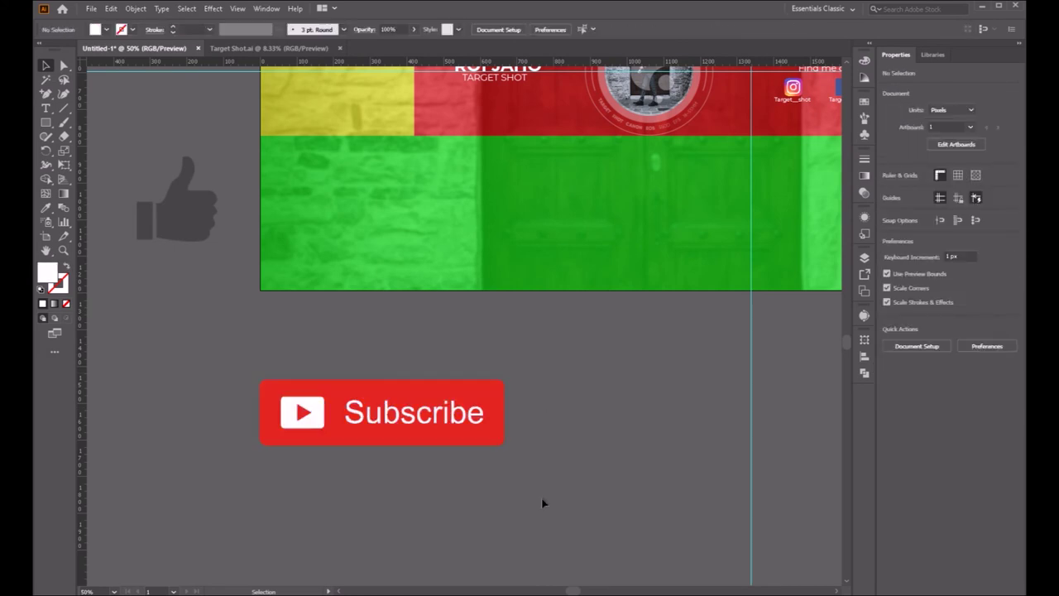
{"action": "left_click", "coordinate": [503, 444]}
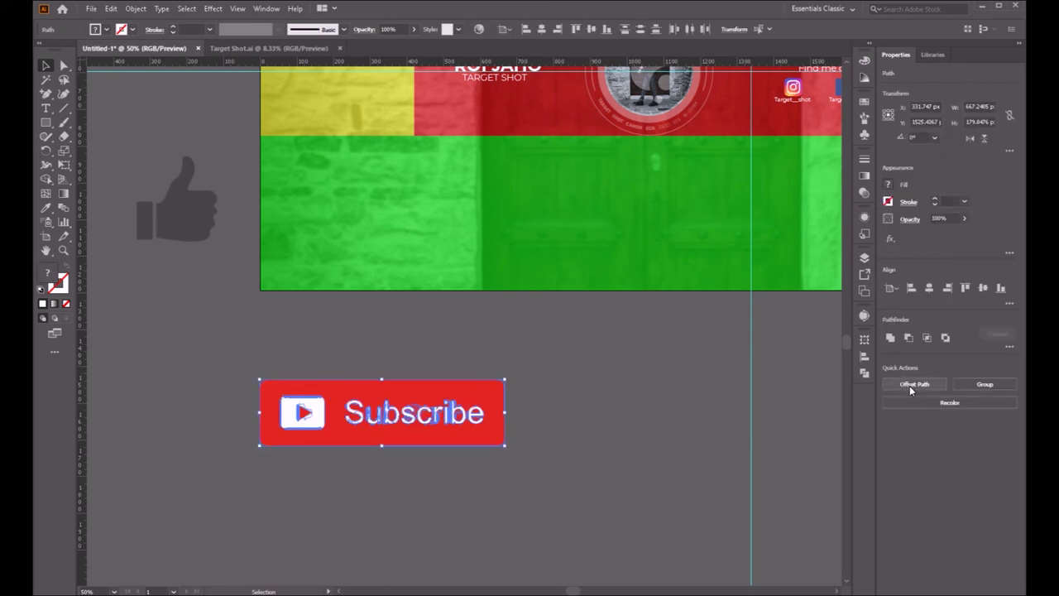
Step: Image Trace, expand and ungroup the thumbs-up, deleting its white background
{"action": "left_click", "coordinate": [177, 165]}
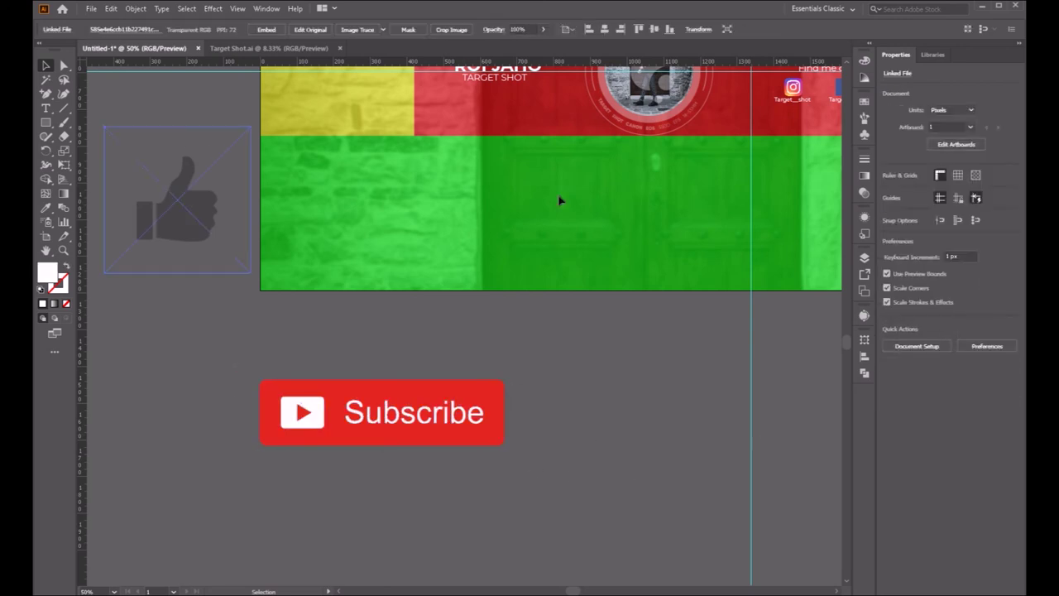
{"action": "left_click", "coordinate": [919, 325]}
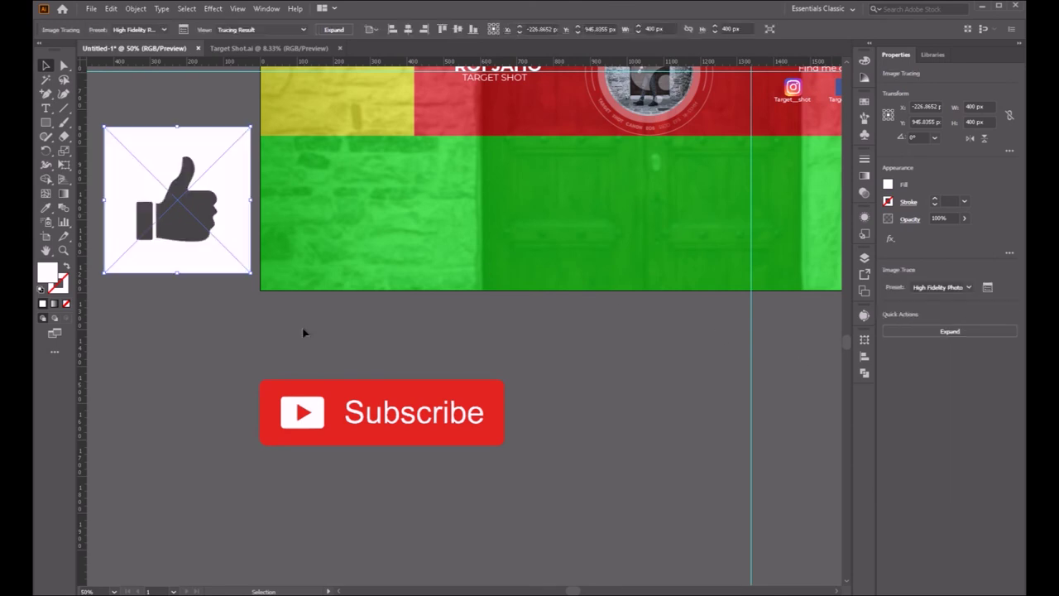
{"action": "left_click", "coordinate": [334, 29]}
{"action": "left_click", "coordinate": [976, 331]}
{"action": "left_click", "coordinate": [247, 329]}
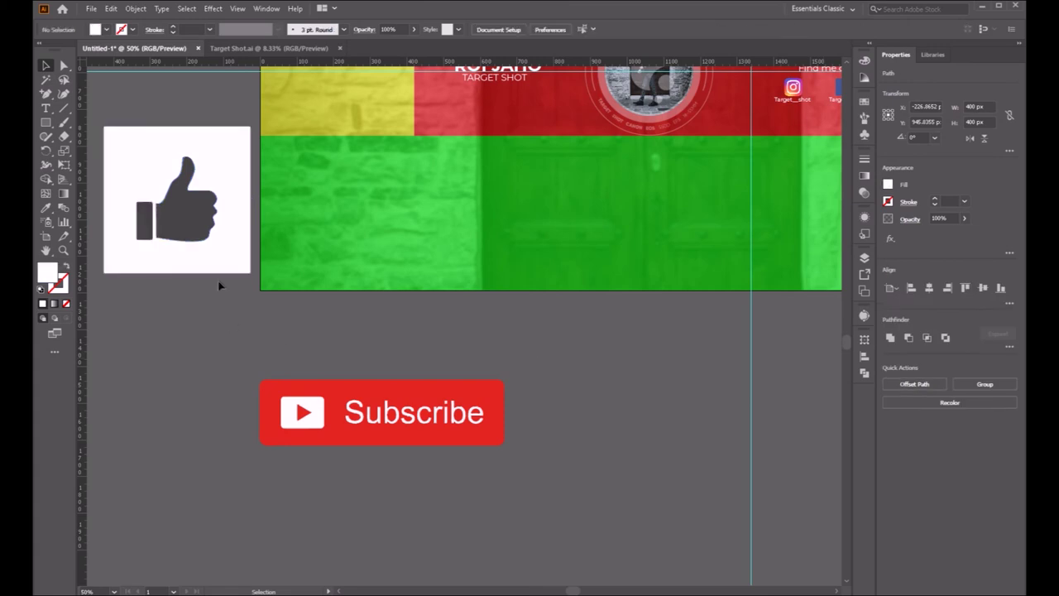
{"action": "key", "text": "Delete"}
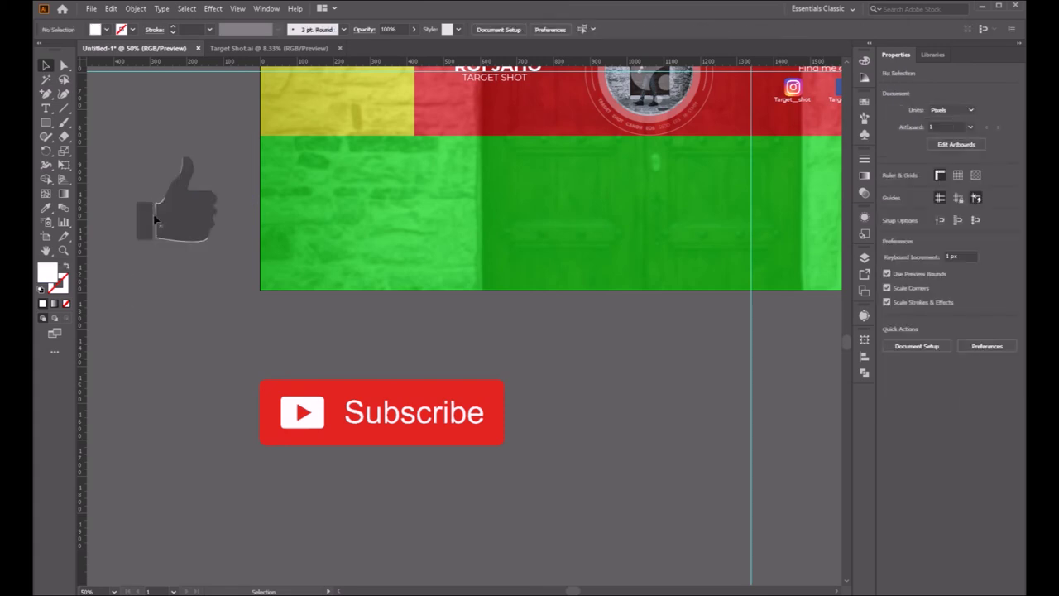
Step: Remove the leftover outline and put the thumb shape back beside its cuff
{"action": "mouse_move", "coordinate": [172, 193]}
{"action": "left_mouse_down"}
{"action": "mouse_move", "coordinate": [141, 132]}
{"action": "mouse_move", "coordinate": [115, 148]}
{"action": "left_mouse_up"}
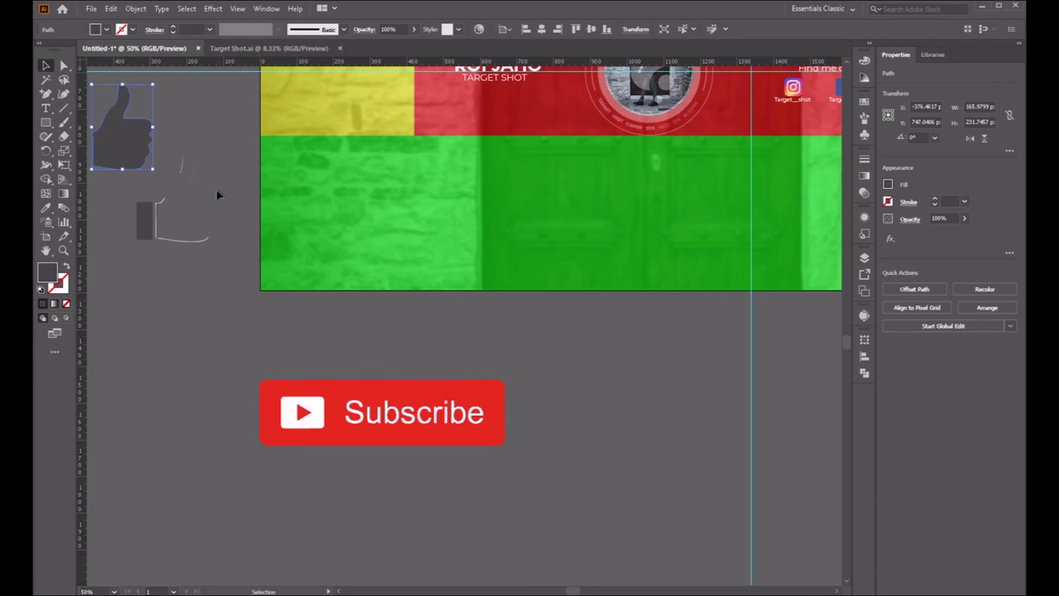
{"action": "left_click_drag", "start_coordinate": [162, 269], "coordinate": [183, 234]}
{"action": "left_click", "coordinate": [161, 263]}
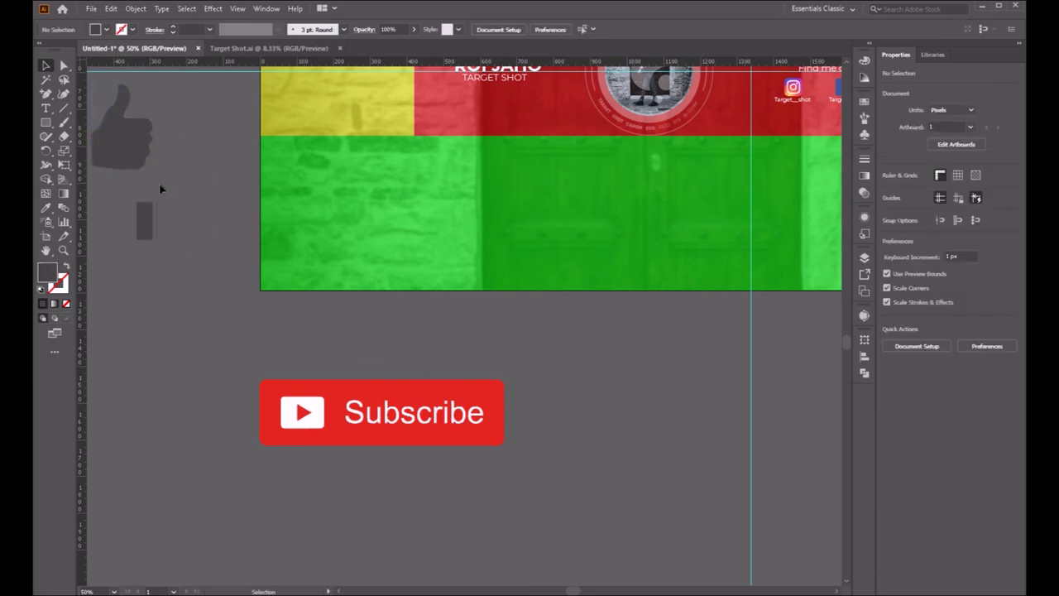
{"action": "left_click_drag", "start_coordinate": [127, 157], "coordinate": [175, 212]}
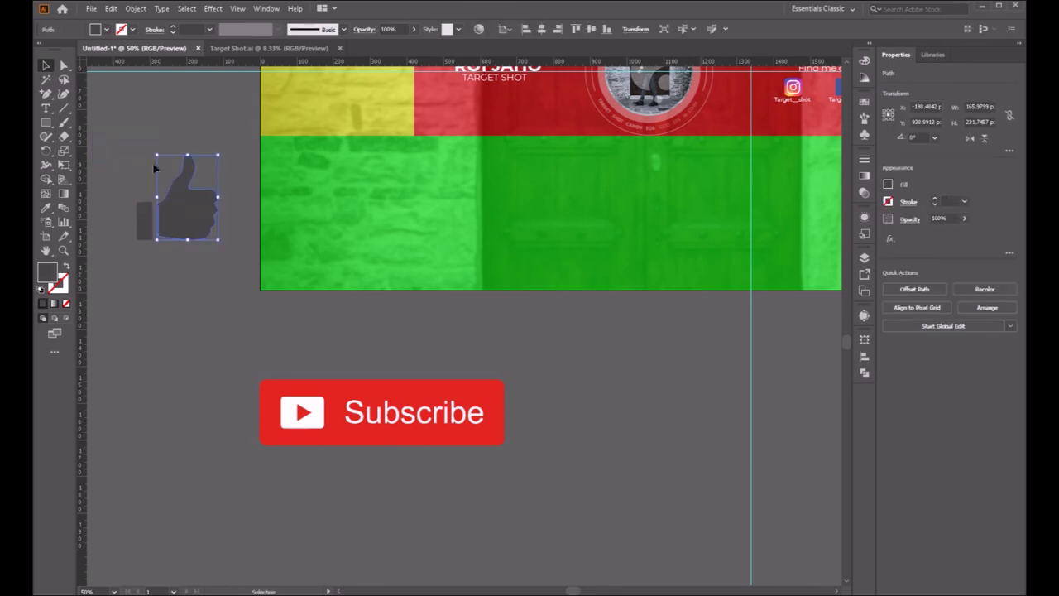
Step: Fill the thumb and cuff with white and group them together
{"action": "mouse_move", "coordinate": [125, 149]}
{"action": "left_mouse_down"}
{"action": "mouse_move", "coordinate": [120, 158]}
{"action": "mouse_move", "coordinate": [228, 279]}
{"action": "left_mouse_up"}
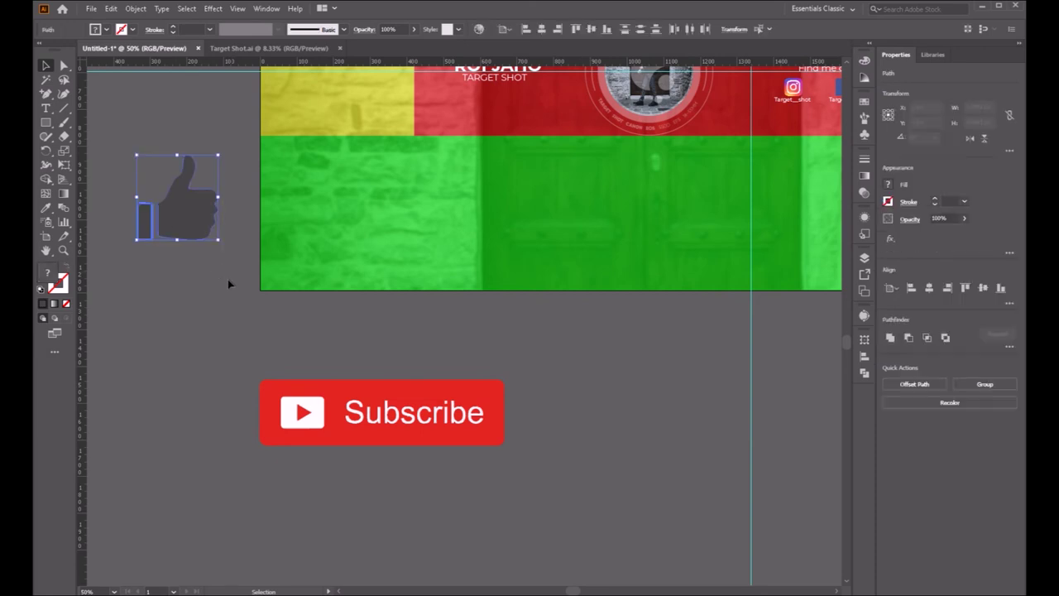
{"action": "left_click", "coordinate": [105, 30]}
{"action": "left_click", "coordinate": [68, 60]}
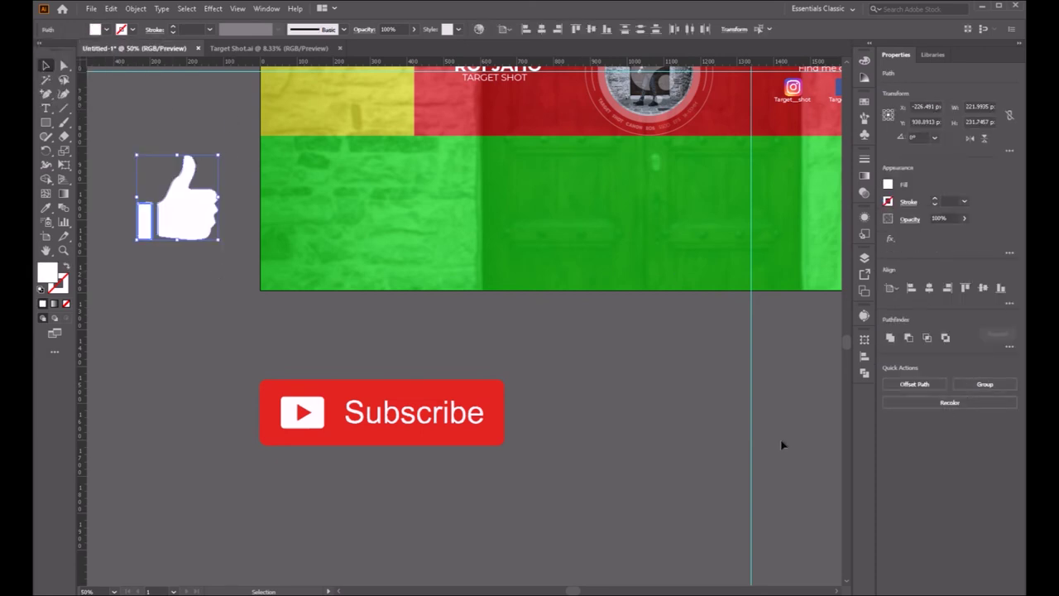
{"action": "left_click", "coordinate": [637, 390]}
{"action": "scroll", "coordinate": [544, 237], "scroll_direction": "up", "scroll_amount": 2}
{"action": "mouse_move", "coordinate": [151, 290]}
{"action": "left_mouse_down"}
{"action": "mouse_move", "coordinate": [306, 265]}
{"action": "mouse_move", "coordinate": [463, 275]}
{"action": "left_mouse_up"}
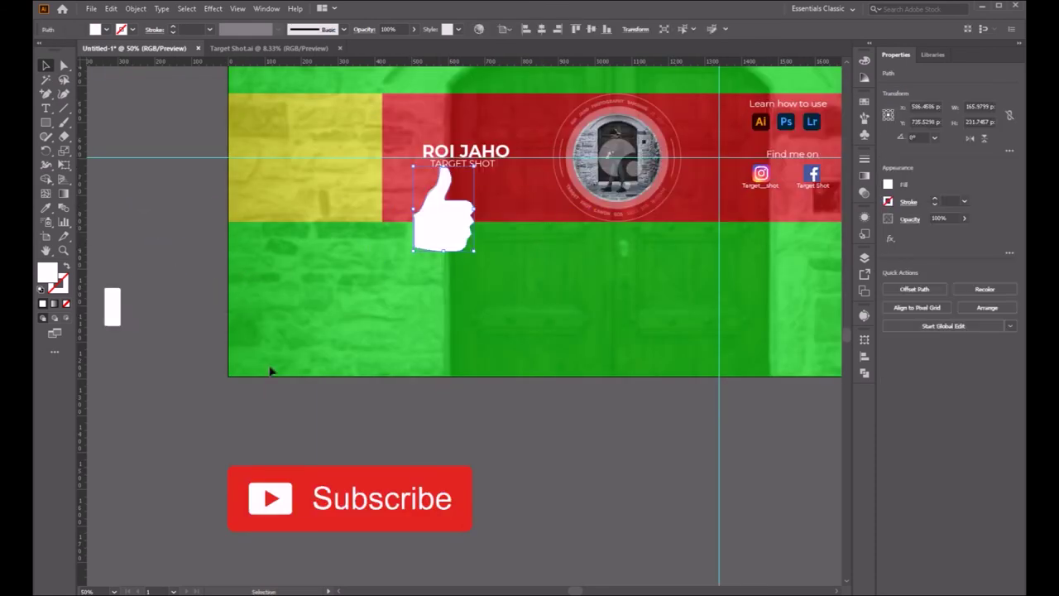
{"action": "key", "text": "ctrl+z"}
{"action": "left_click_drag", "start_coordinate": [93, 223], "coordinate": [233, 347]}
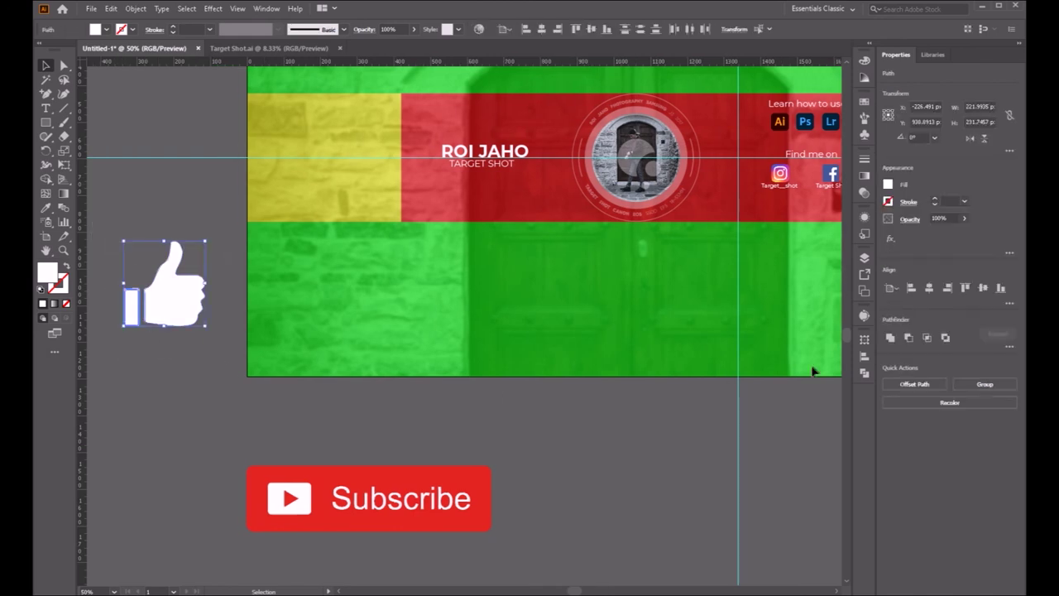
{"action": "left_click", "coordinate": [993, 384]}
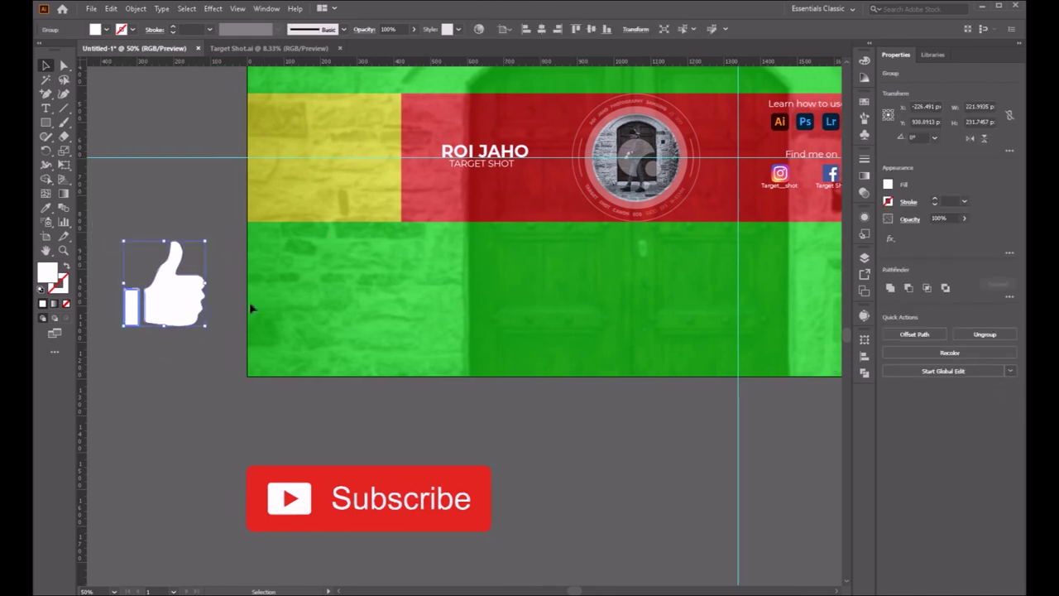
Step: Move both graphics onto the banner and shrink the thumbs-up to about 94 px wide
{"action": "left_click_drag", "start_coordinate": [172, 306], "coordinate": [466, 236]}
{"action": "left_click_drag", "start_coordinate": [441, 464], "coordinate": [662, 317]}
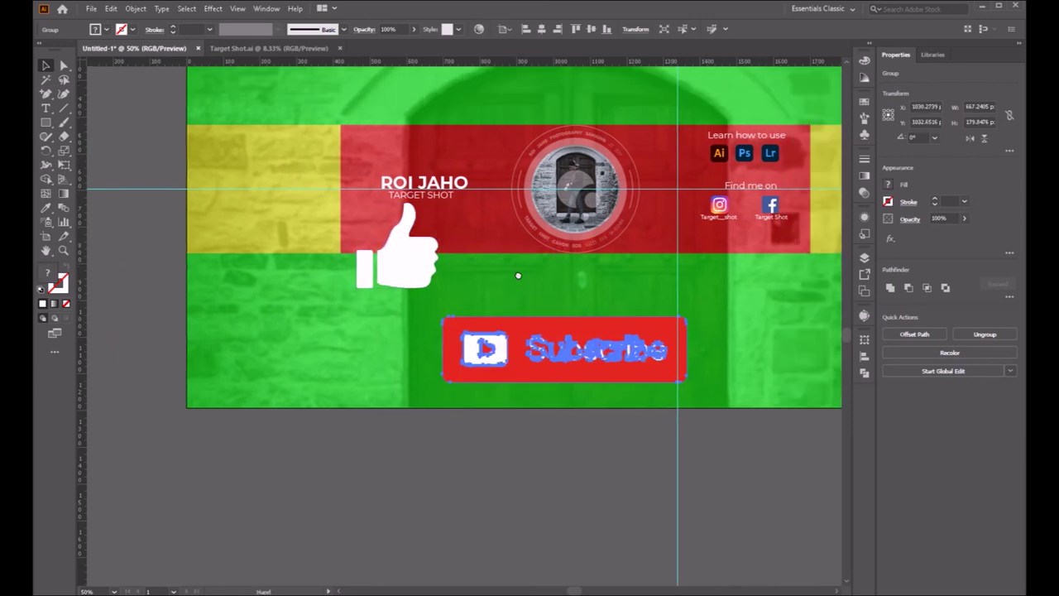
{"action": "left_click_drag", "start_coordinate": [619, 240], "coordinate": [458, 344]}
{"action": "left_click", "coordinate": [306, 348]}
{"action": "mouse_move", "coordinate": [338, 363]}
{"action": "left_mouse_down"}
{"action": "mouse_move", "coordinate": [271, 303]}
{"action": "mouse_move", "coordinate": [269, 313]}
{"action": "left_mouse_up"}
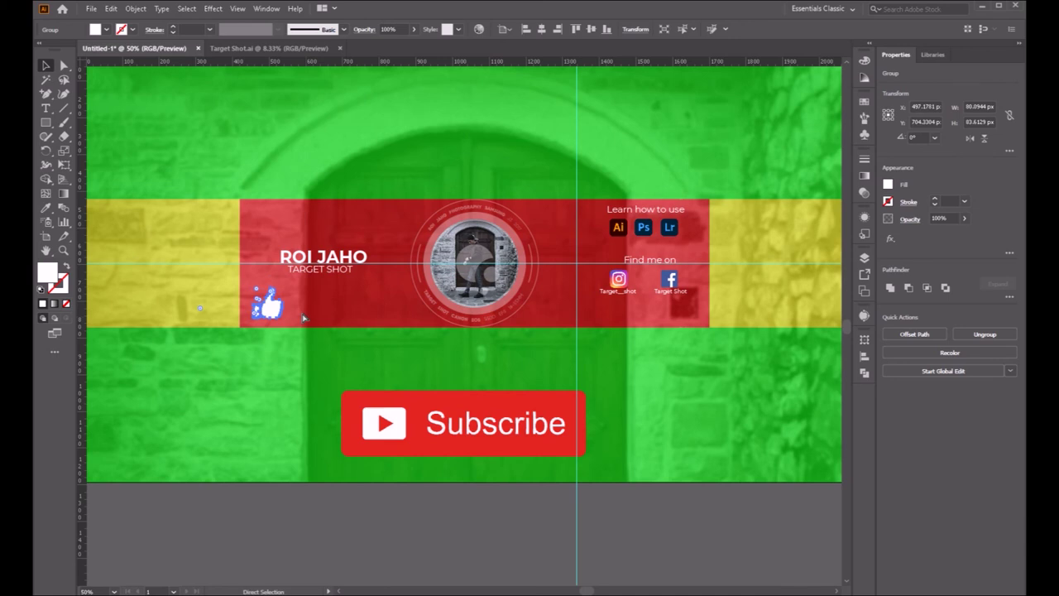
{"action": "key", "text": "ctrl+plus"}
{"action": "key", "text": "ctrl+plus"}
{"action": "key", "text": "ctrl+plus"}
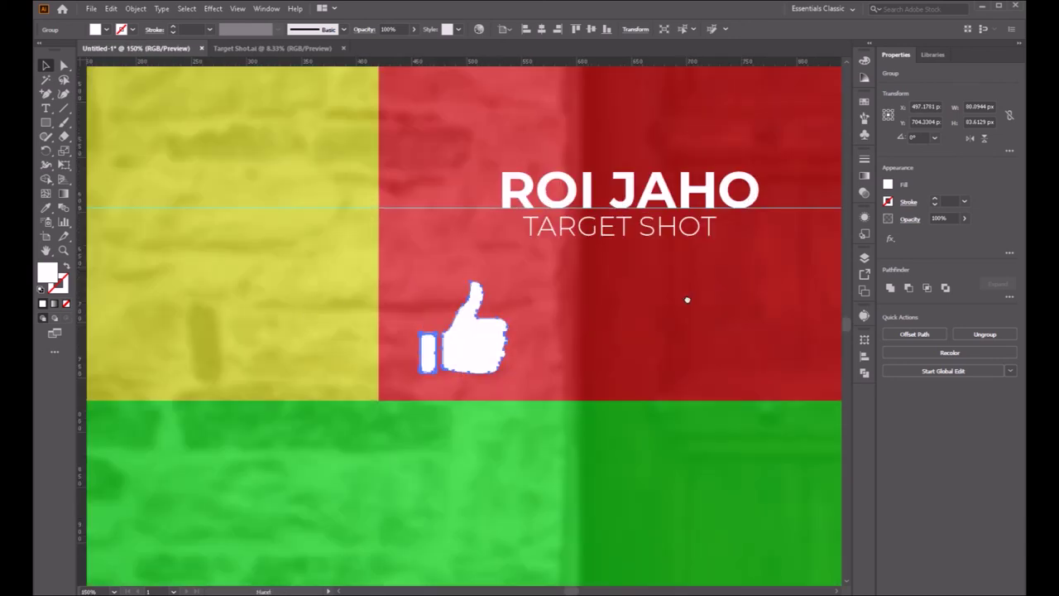
{"action": "left_click_drag", "start_coordinate": [687, 299], "coordinate": [536, 293]}
{"action": "left_click_drag", "start_coordinate": [357, 369], "coordinate": [340, 349]}
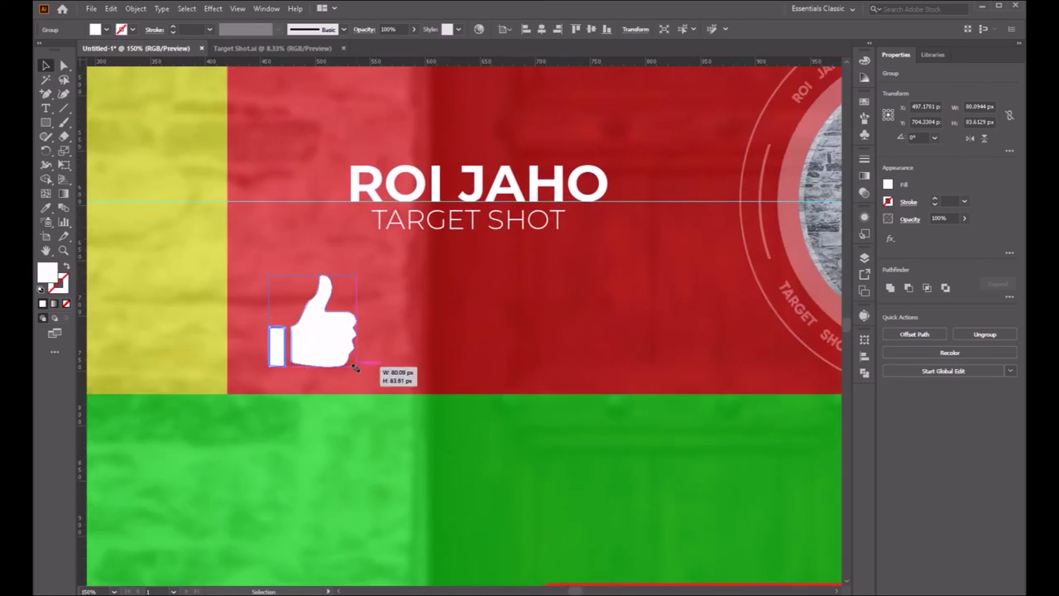
{"action": "left_click", "coordinate": [505, 478]}
Step: Scale down the Subscribe button and place it right of the thumbs-up
{"action": "left_click_drag", "start_coordinate": [505, 478], "coordinate": [239, 314]}
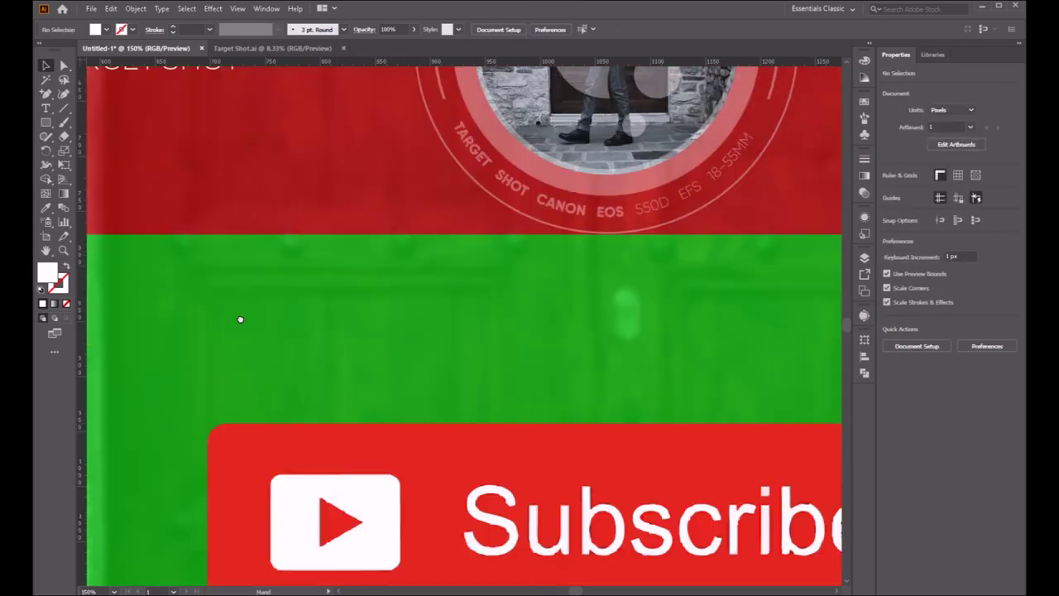
{"action": "mouse_move", "coordinate": [565, 461]}
{"action": "left_mouse_down"}
{"action": "mouse_move", "coordinate": [451, 233]}
{"action": "mouse_move", "coordinate": [435, 159]}
{"action": "left_mouse_up"}
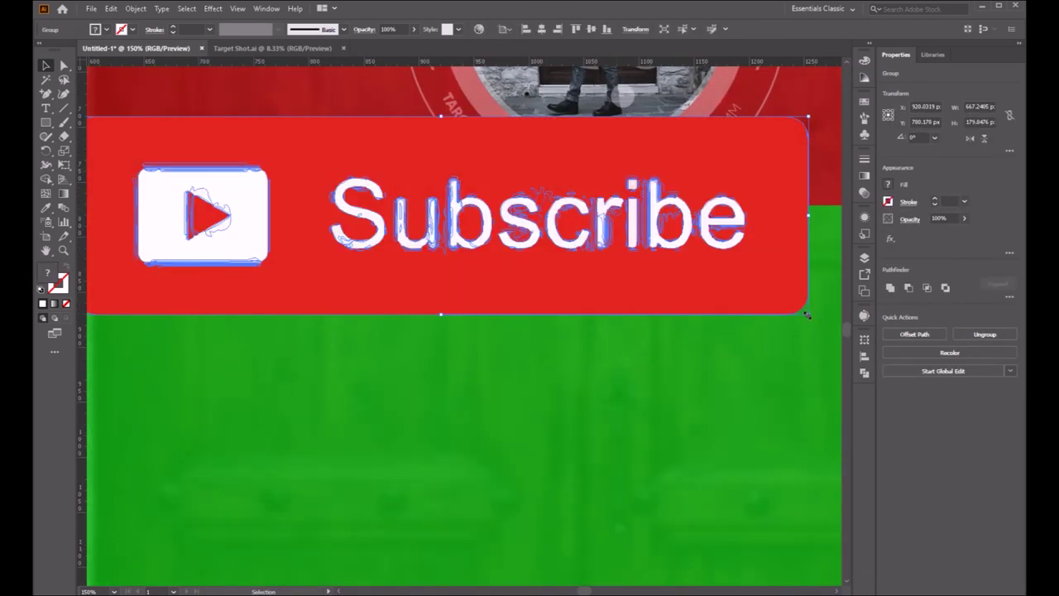
{"action": "left_click_drag", "start_coordinate": [807, 315], "coordinate": [380, 201]}
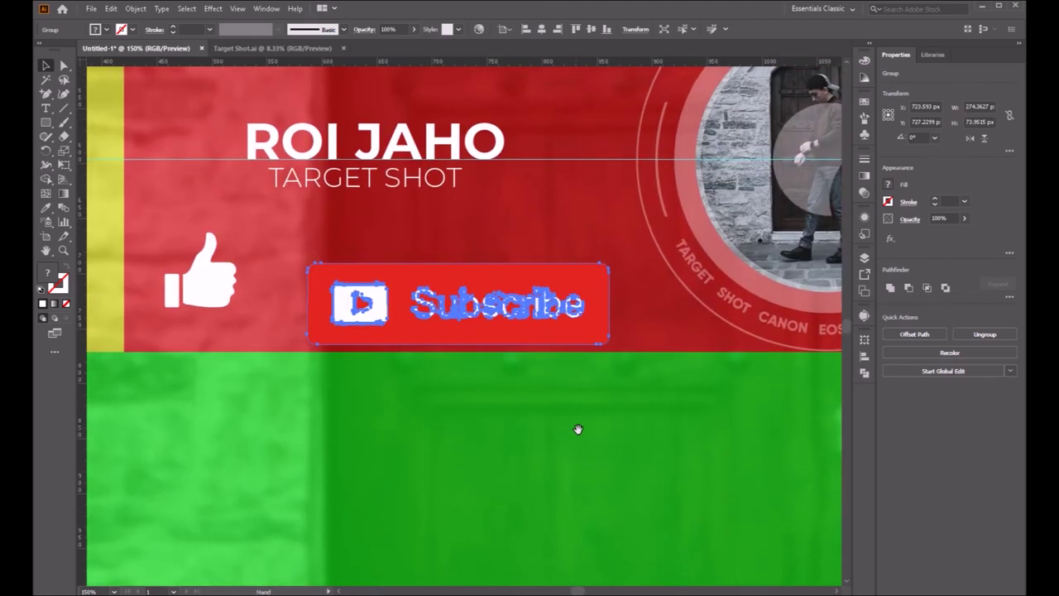
{"action": "left_click", "coordinate": [577, 428]}
{"action": "left_click", "coordinate": [201, 281]}
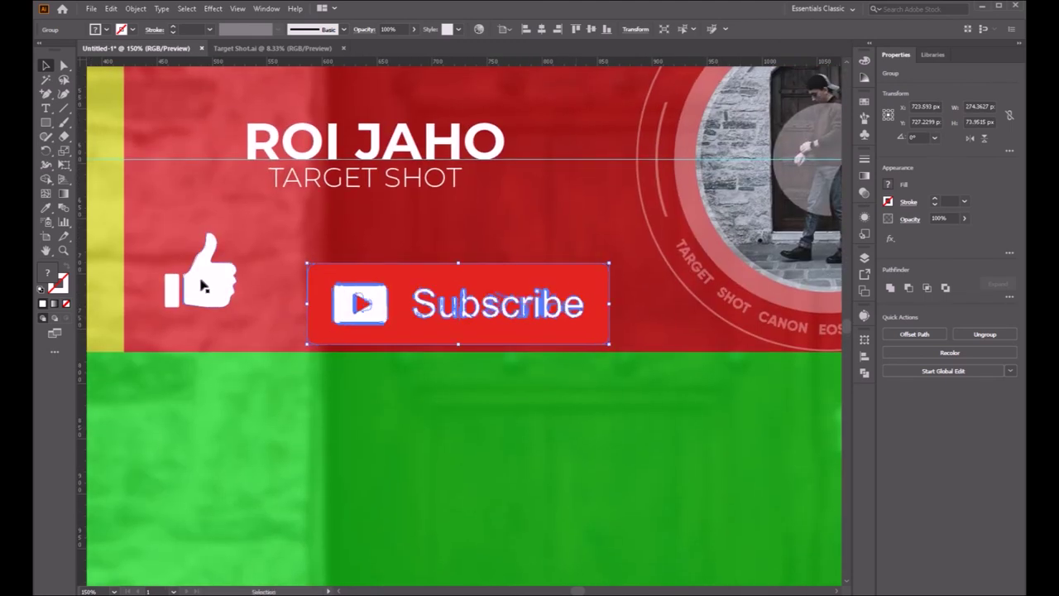
{"action": "left_click", "coordinate": [424, 319], "text": "shift"}
{"action": "left_click_drag", "start_coordinate": [192, 281], "coordinate": [194, 298]}
{"action": "left_click_drag", "start_coordinate": [451, 310], "coordinate": [244, 290]}
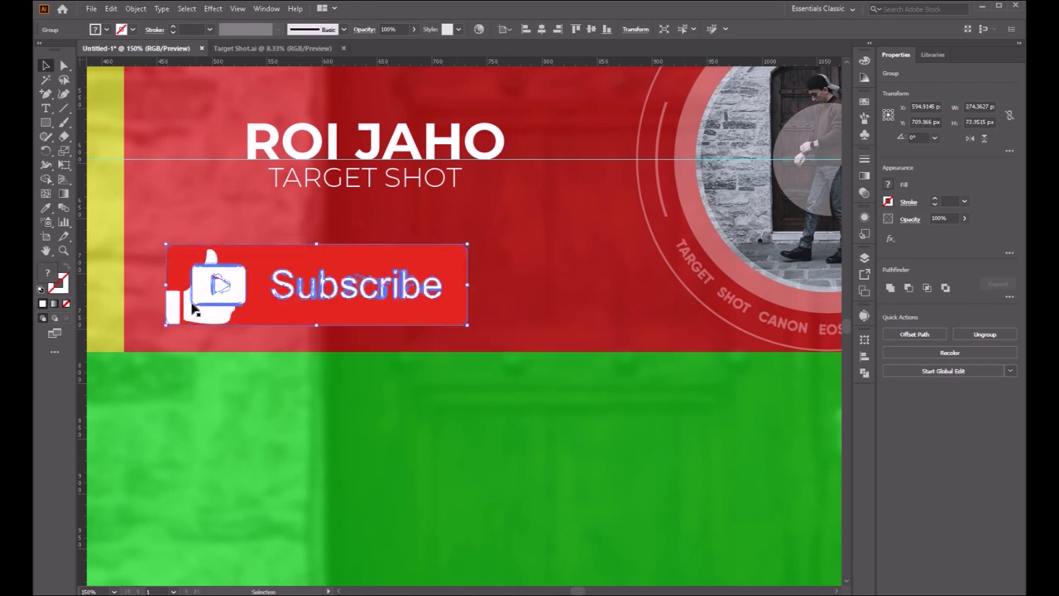
{"action": "left_click", "coordinate": [296, 291], "text": "shift"}
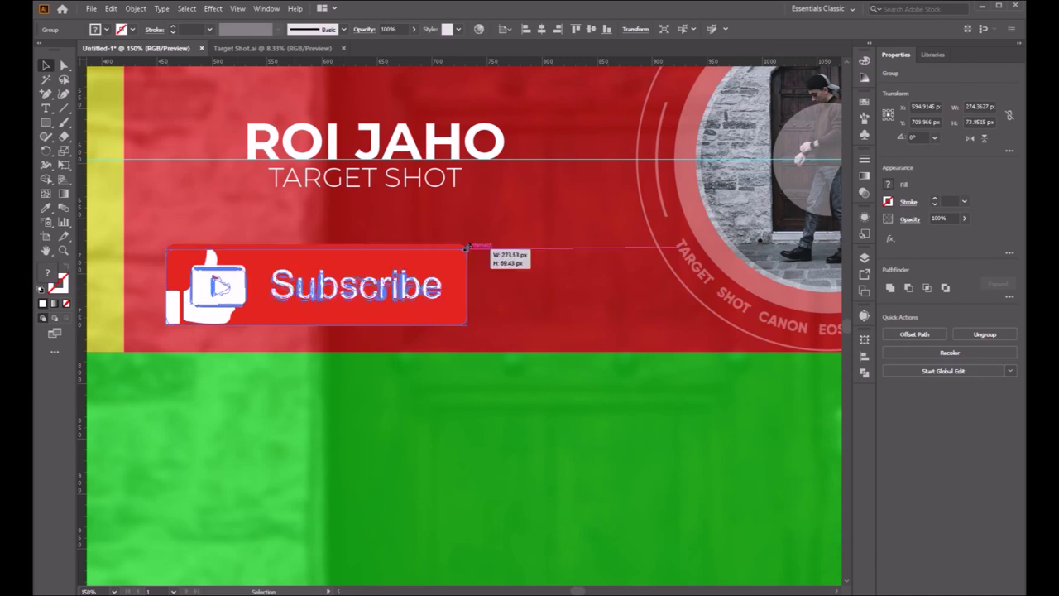
{"action": "left_click_drag", "start_coordinate": [467, 246], "coordinate": [449, 250]}
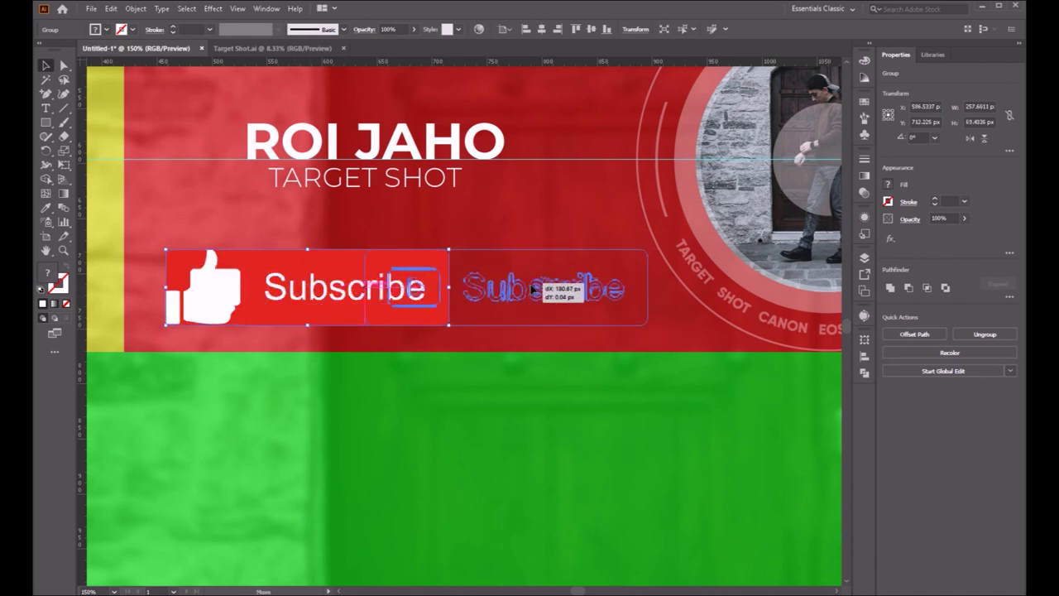
{"action": "left_click_drag", "start_coordinate": [323, 283], "coordinate": [482, 283]}
Step: Delete the stray horizontal guide and group the thumbs-up with the Subscribe button
{"action": "key", "text": "ctrl+shift+a"}
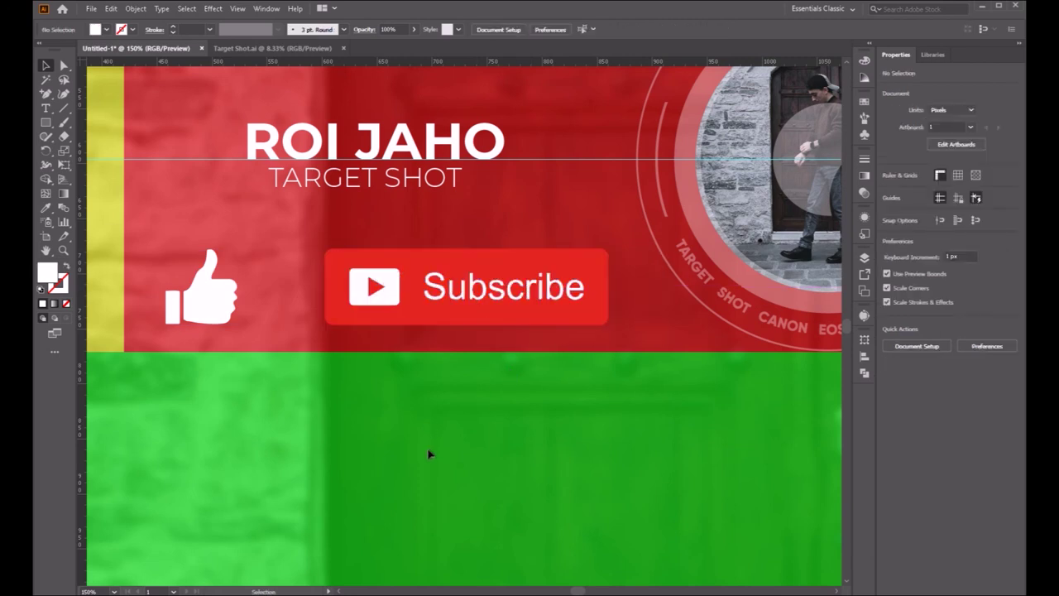
{"action": "key", "text": "ctrl+minus"}
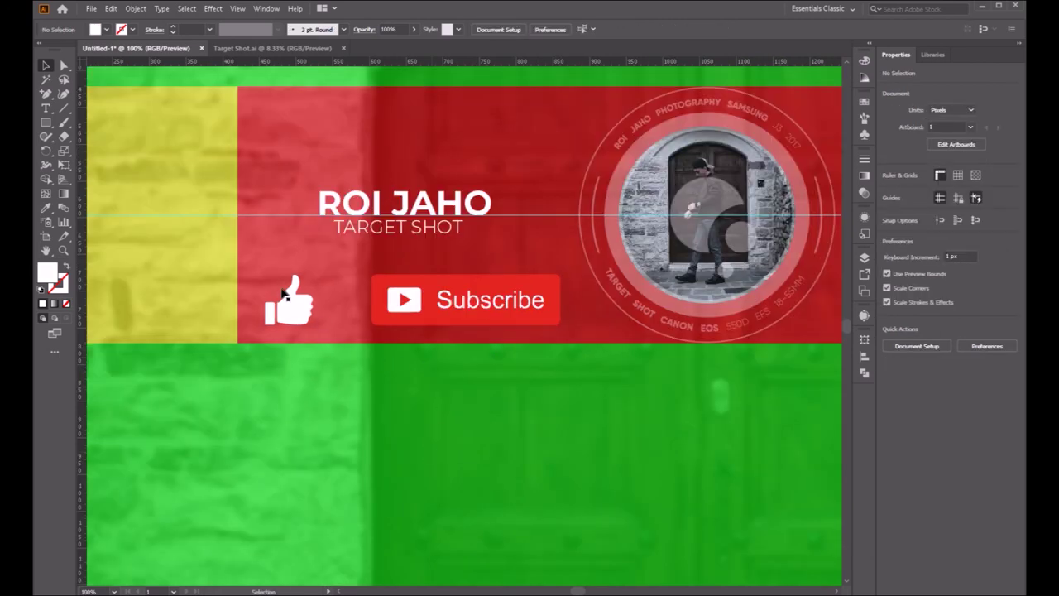
{"action": "left_click", "coordinate": [403, 301]}
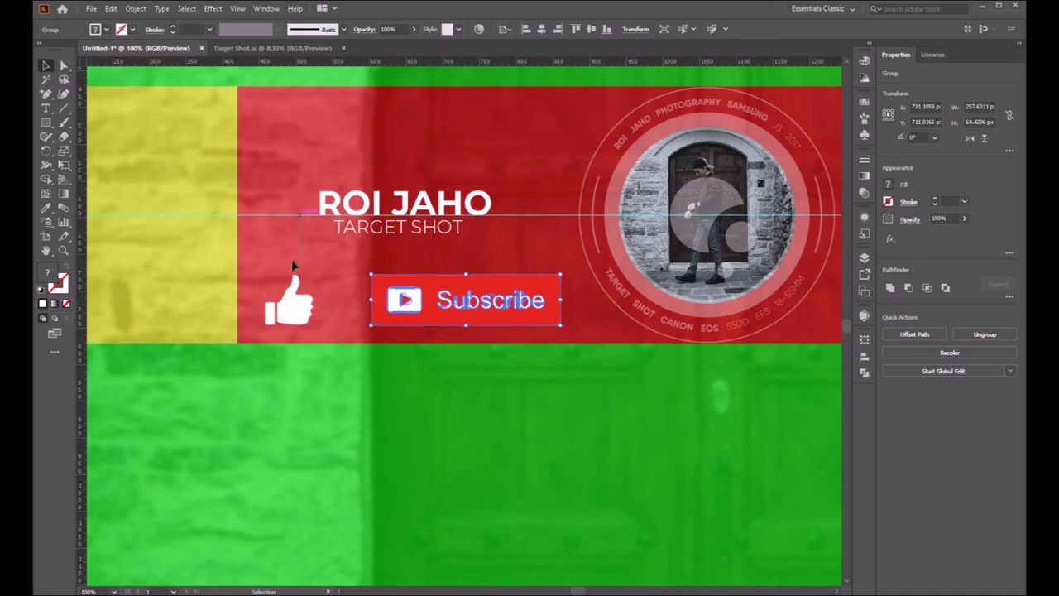
{"action": "key", "text": "ctrl+shift+a"}
{"action": "left_click", "coordinate": [416, 322]}
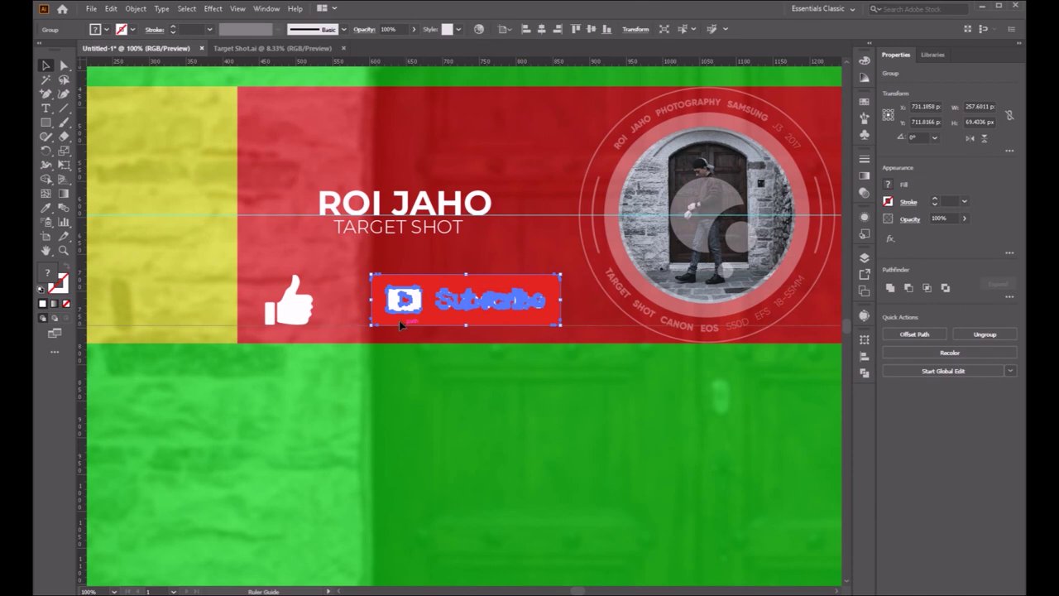
{"action": "left_click_drag", "start_coordinate": [399, 321], "coordinate": [281, 301]}
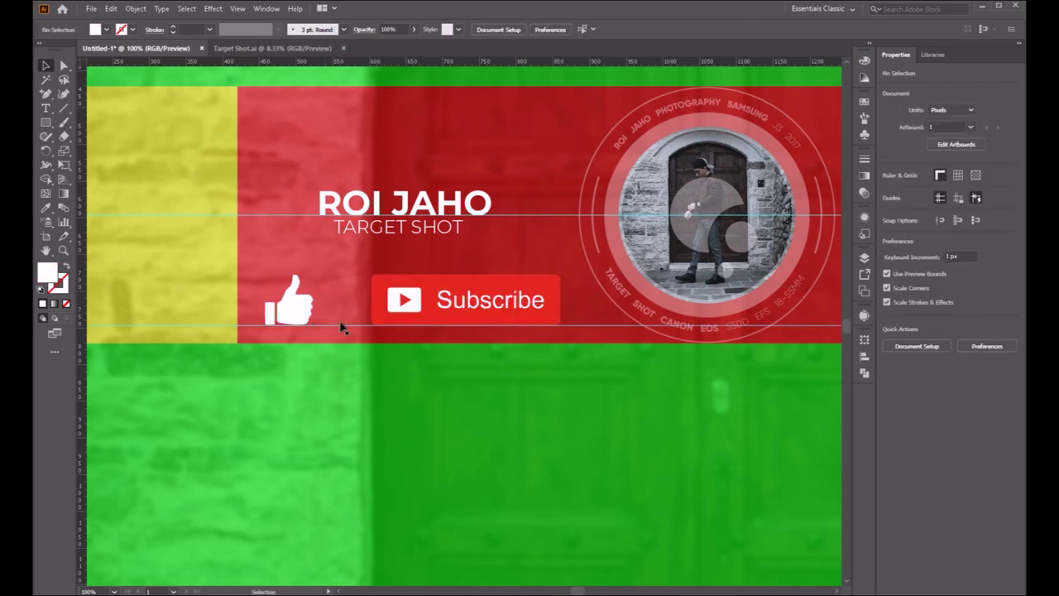
{"action": "left_click", "coordinate": [378, 327]}
{"action": "key", "text": "Delete"}
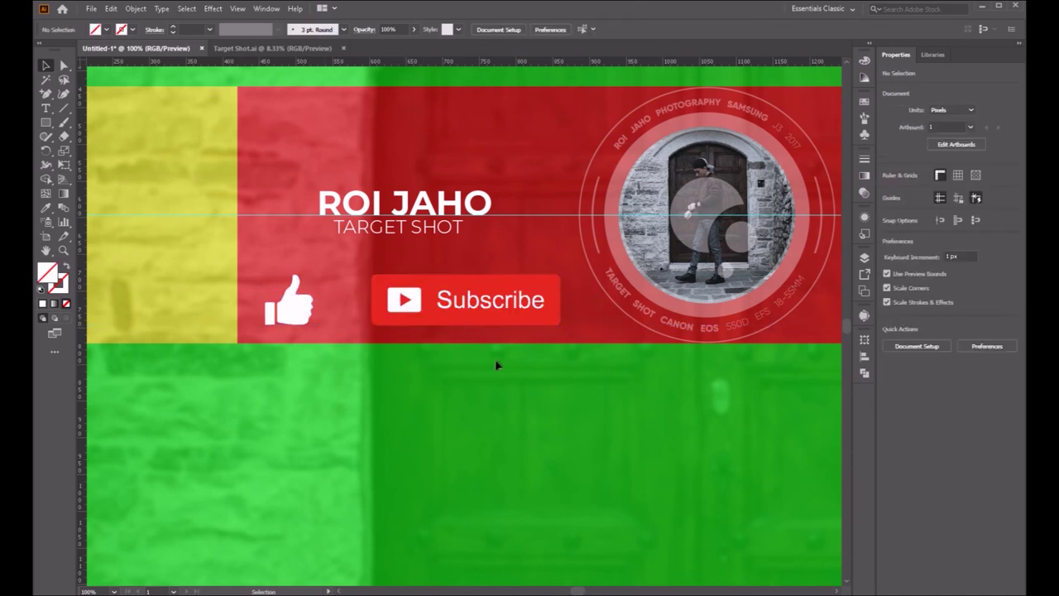
{"action": "left_click_drag", "start_coordinate": [256, 268], "coordinate": [556, 327]}
{"action": "left_click", "coordinate": [984, 385]}
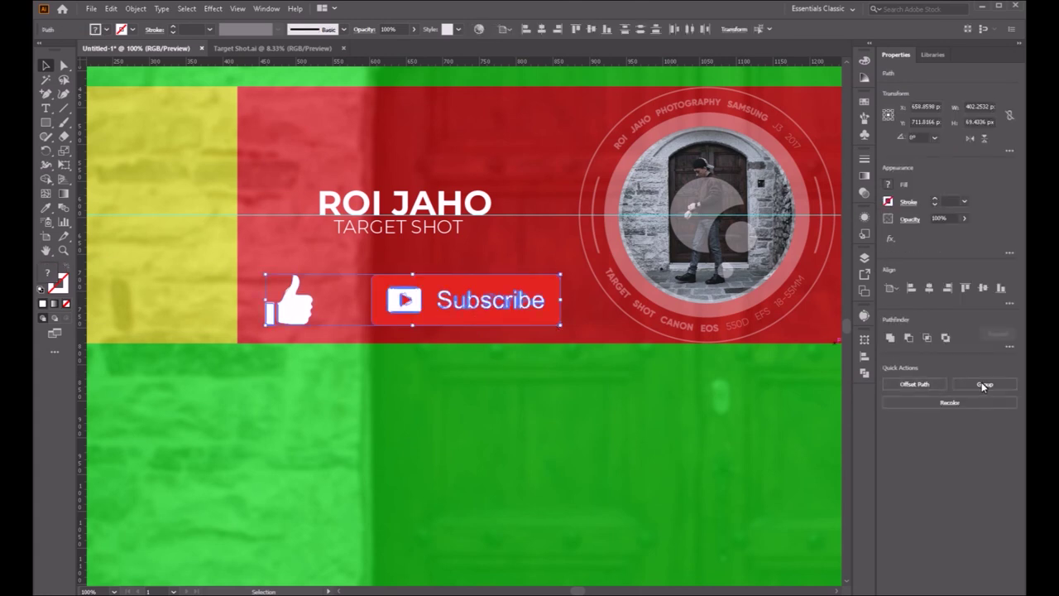
{"action": "left_click", "coordinate": [984, 386]}
Step: Shrink the thumbs-up/Subscribe group and move it beneath the title
{"action": "left_click_drag", "start_coordinate": [561, 324], "coordinate": [399, 301]}
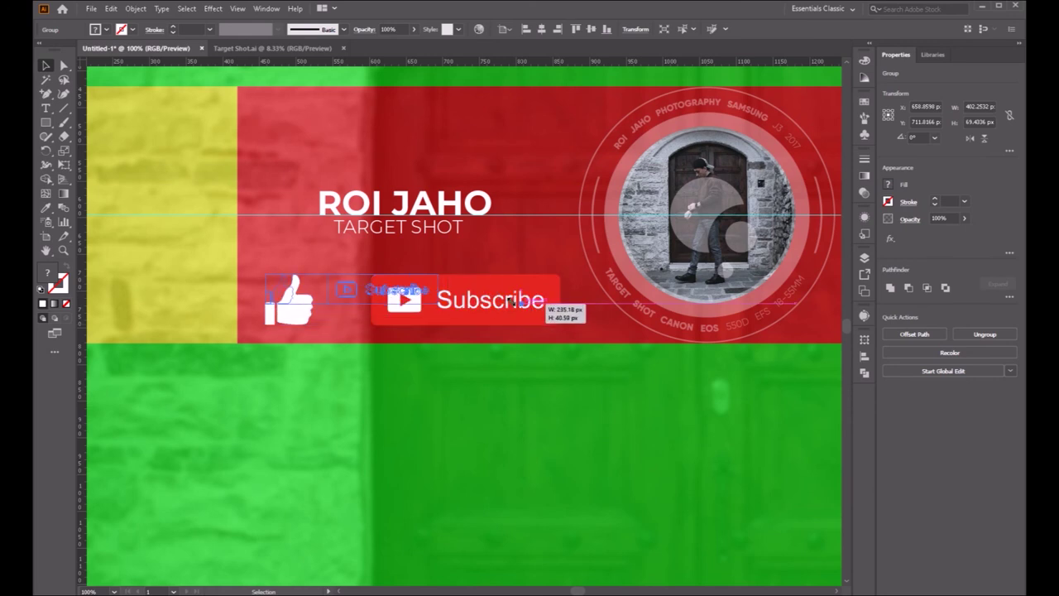
{"action": "left_click_drag", "start_coordinate": [340, 285], "coordinate": [416, 313]}
{"action": "left_click", "coordinate": [457, 357]}
Step: Align the title and Subscribe group, then move them left of the circle emblem
{"action": "left_click_drag", "start_coordinate": [378, 166], "coordinate": [449, 323]}
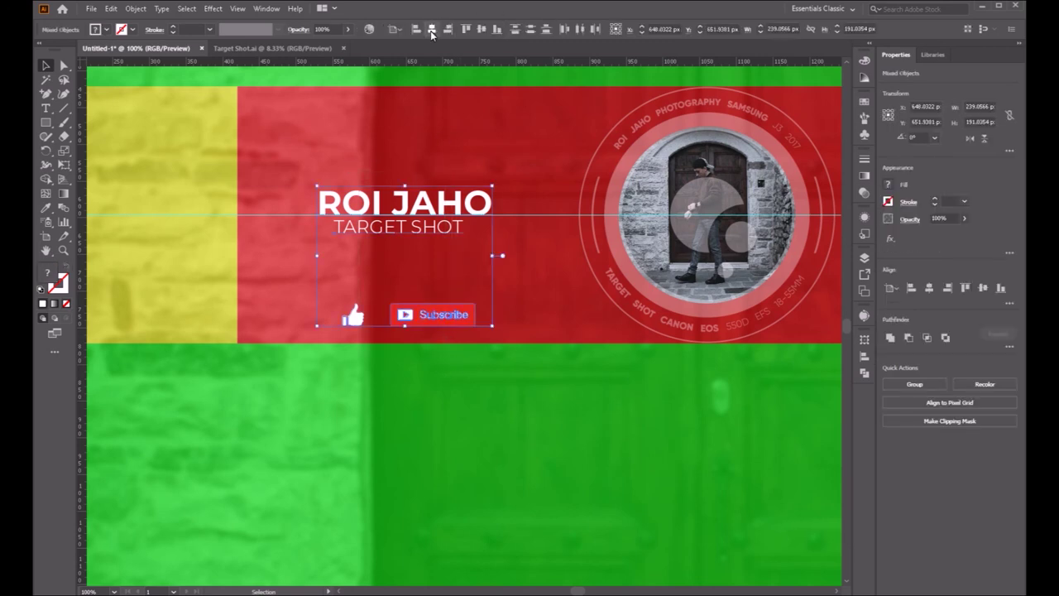
{"action": "left_click", "coordinate": [431, 33]}
{"action": "left_click_drag", "start_coordinate": [671, 203], "coordinate": [421, 200]}
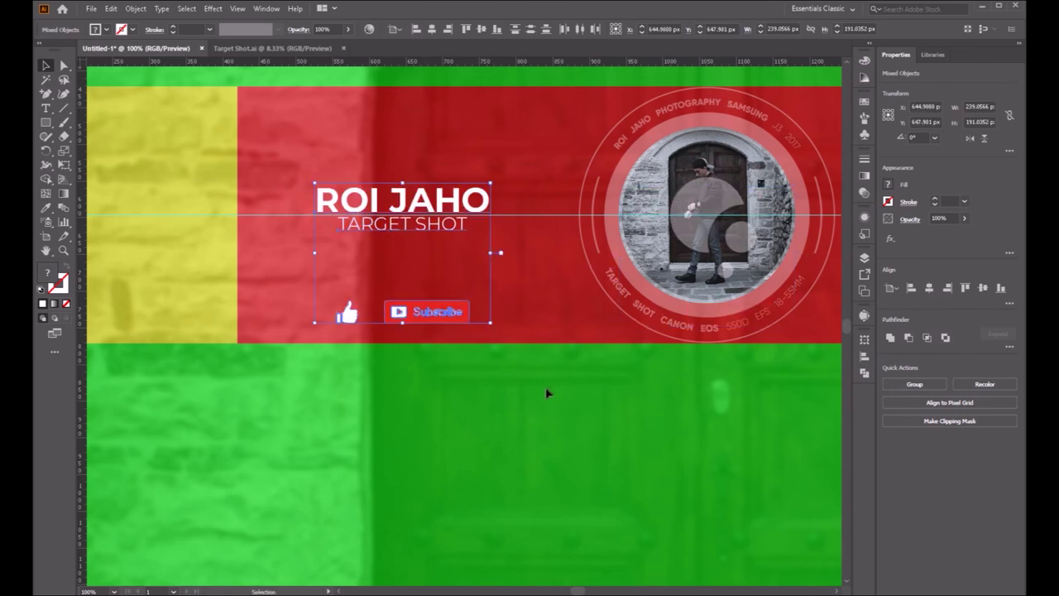
{"action": "left_click", "coordinate": [610, 383]}
{"action": "left_click_drag", "start_coordinate": [612, 385], "coordinate": [121, 392]}
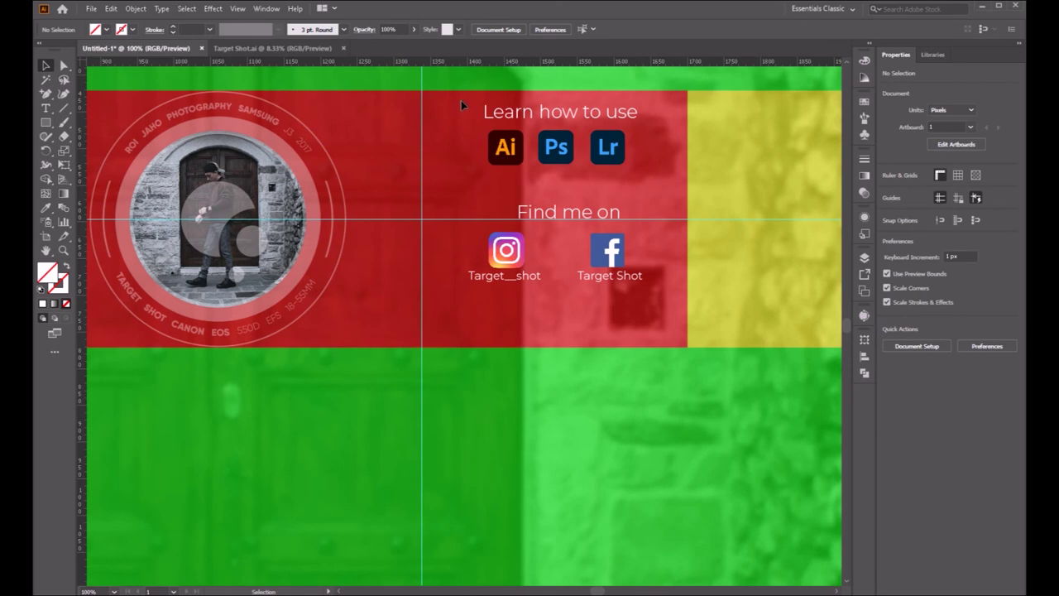
Step: Check the selection of the social icons, Ai/Ps/Lr group and "Find me on" heading
{"action": "left_click", "coordinate": [635, 308]}
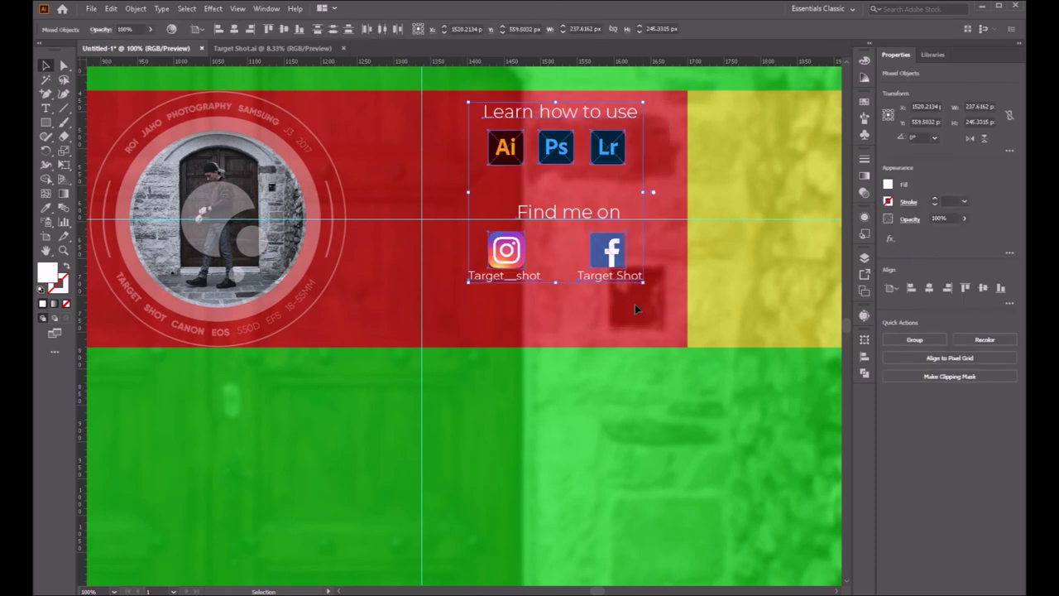
{"action": "left_click", "coordinate": [613, 381]}
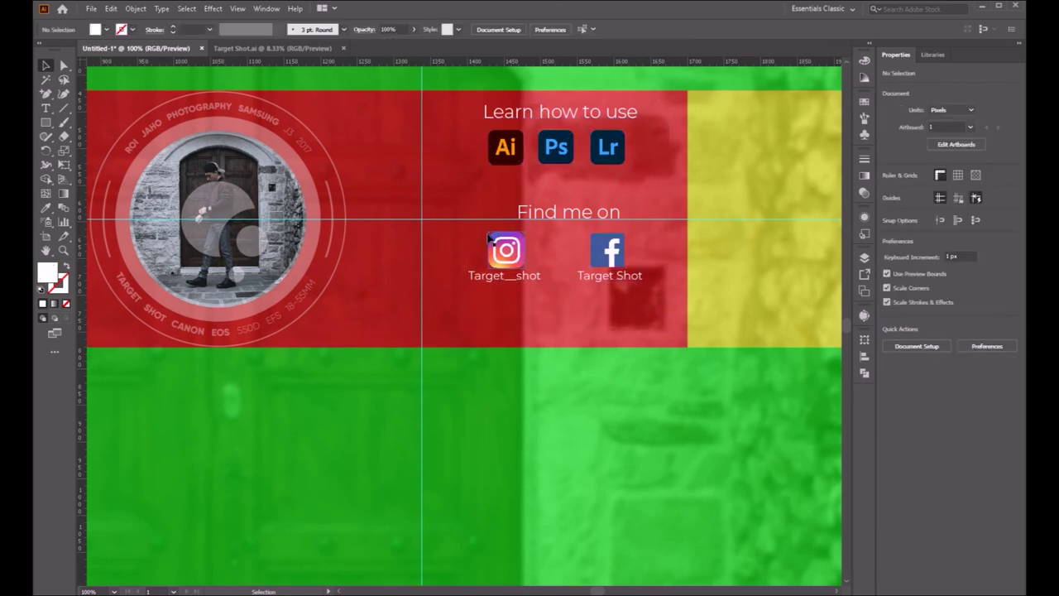
{"action": "left_click", "coordinate": [663, 289]}
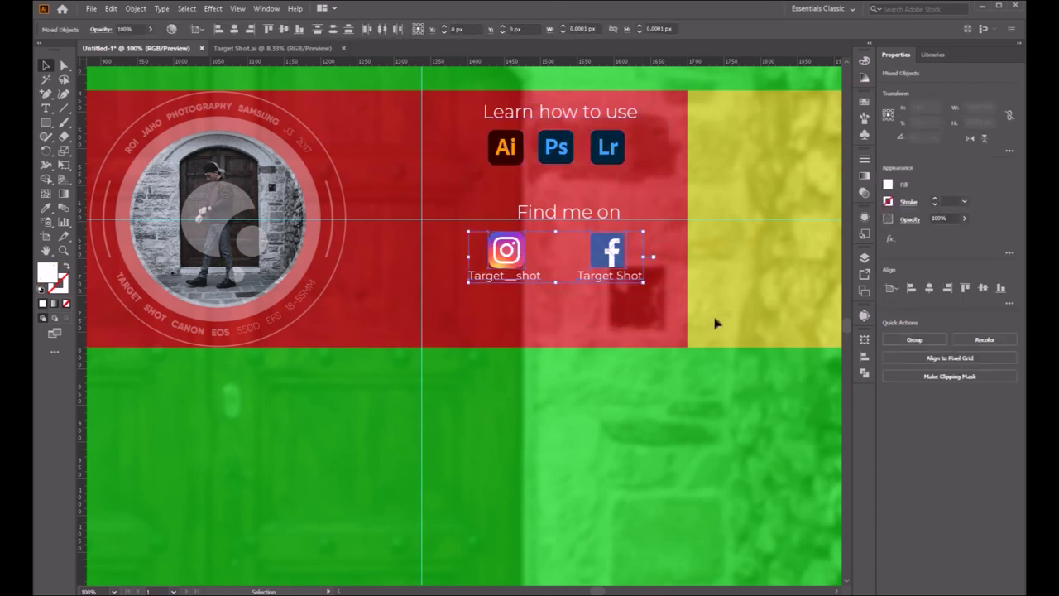
{"action": "left_click", "coordinate": [769, 293]}
{"action": "left_click", "coordinate": [506, 115]}
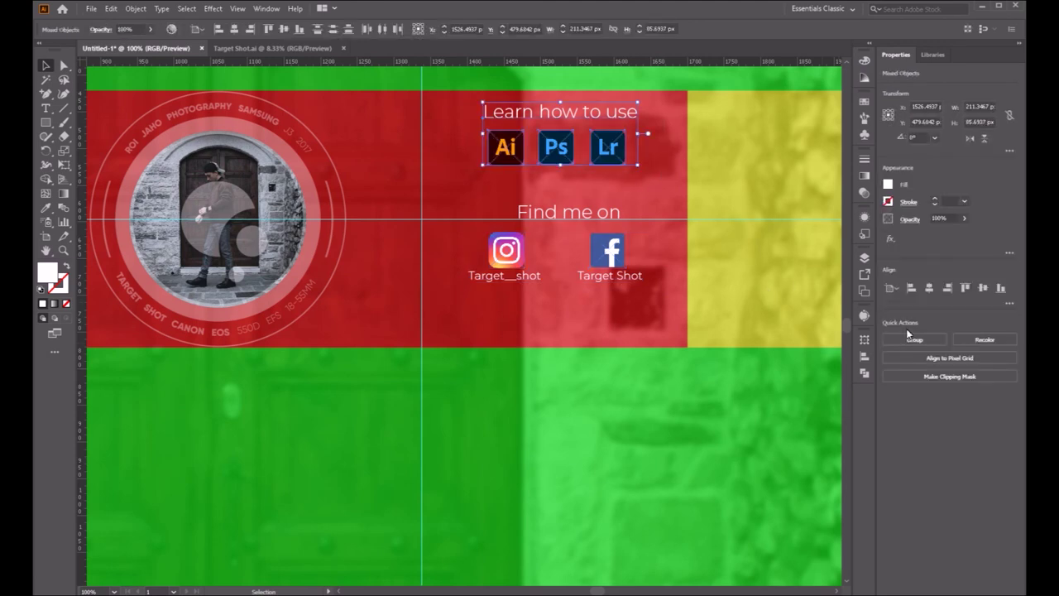
{"action": "left_click", "coordinate": [733, 210]}
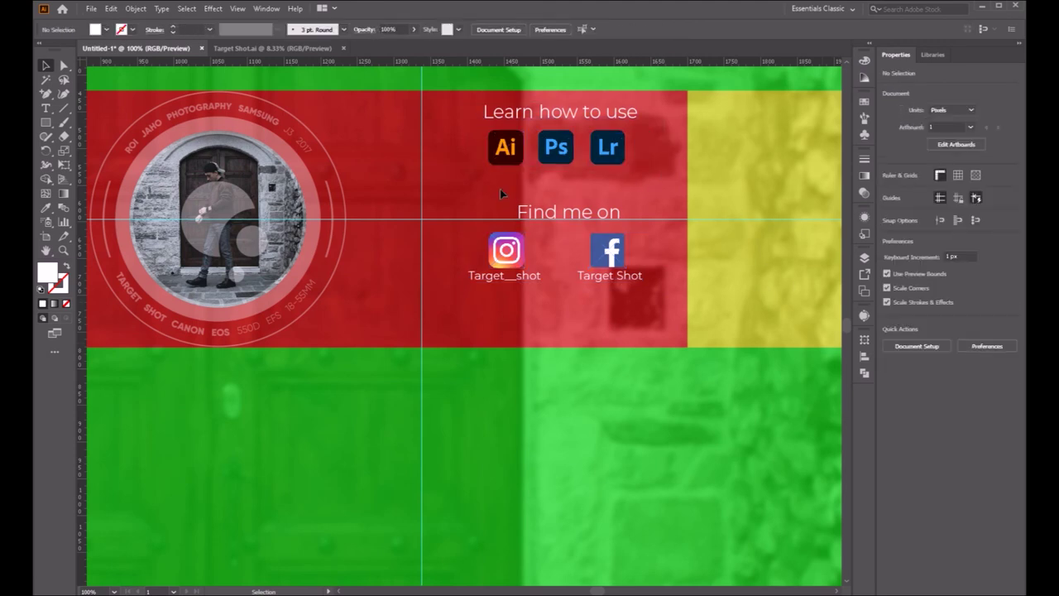
{"action": "left_click", "coordinate": [604, 279]}
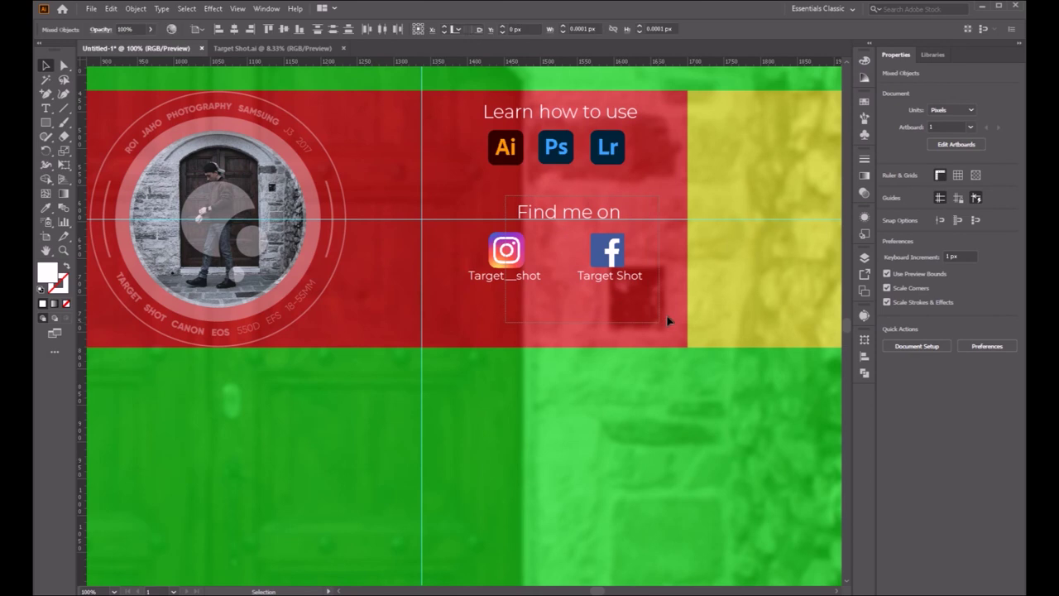
{"action": "left_click", "coordinate": [742, 202]}
{"action": "left_click", "coordinate": [567, 212]}
{"action": "left_click", "coordinate": [692, 182]}
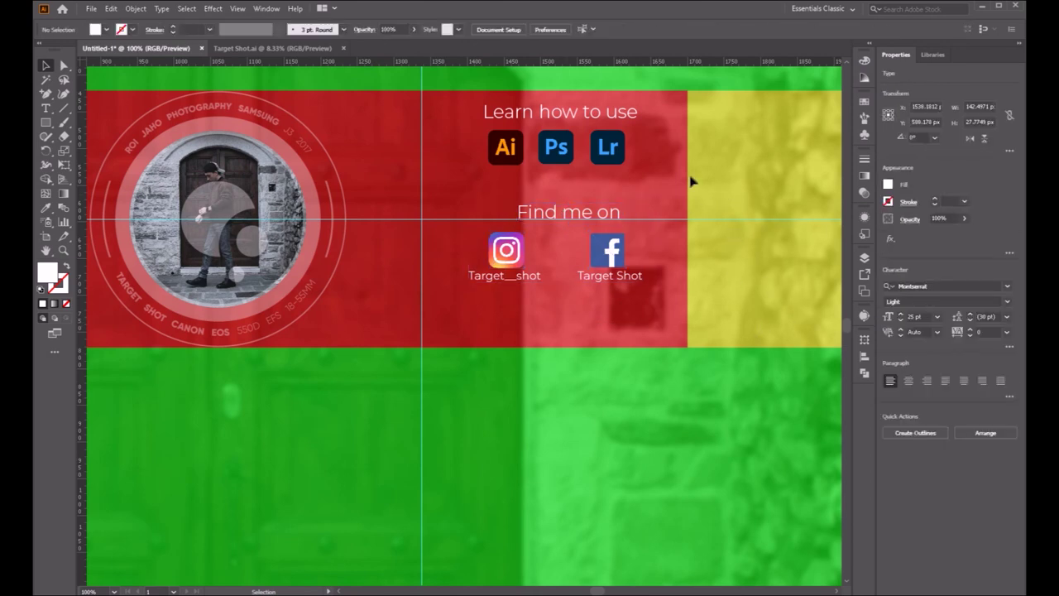
Step: Align the "Learn how to use" and "Find me on" blocks and move them right
{"action": "left_click_drag", "start_coordinate": [705, 362], "coordinate": [556, 75]}
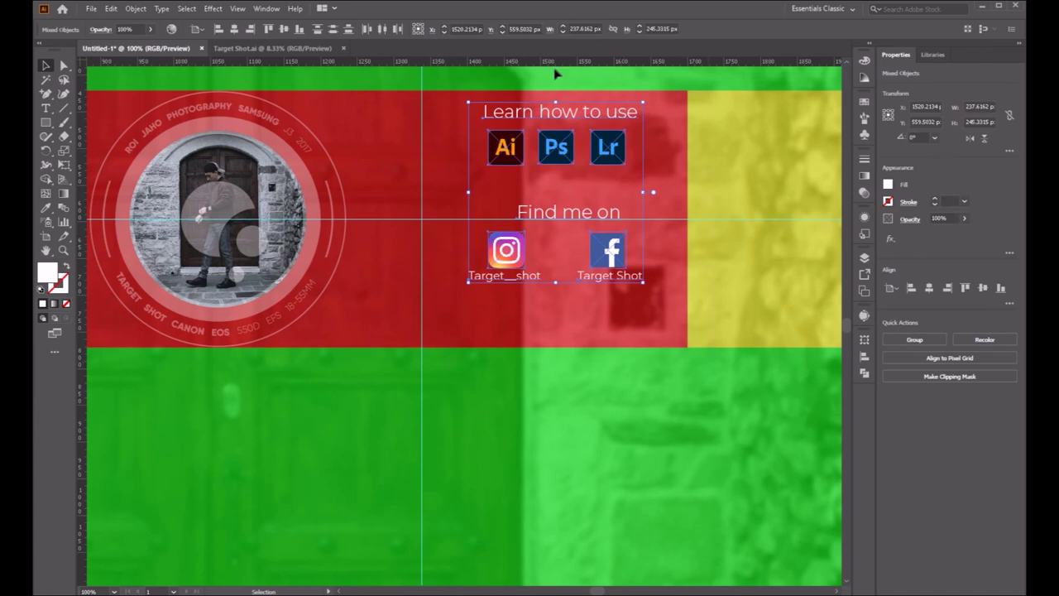
{"action": "left_click", "coordinate": [235, 30]}
{"action": "mouse_move", "coordinate": [242, 144]}
{"action": "left_mouse_down"}
{"action": "mouse_move", "coordinate": [607, 172]}
{"action": "mouse_move", "coordinate": [610, 149]}
{"action": "left_mouse_up"}
Step: Select the 'Find me on' text in the right-hand text and icons block
{"action": "key", "text": "ctrl+minus"}
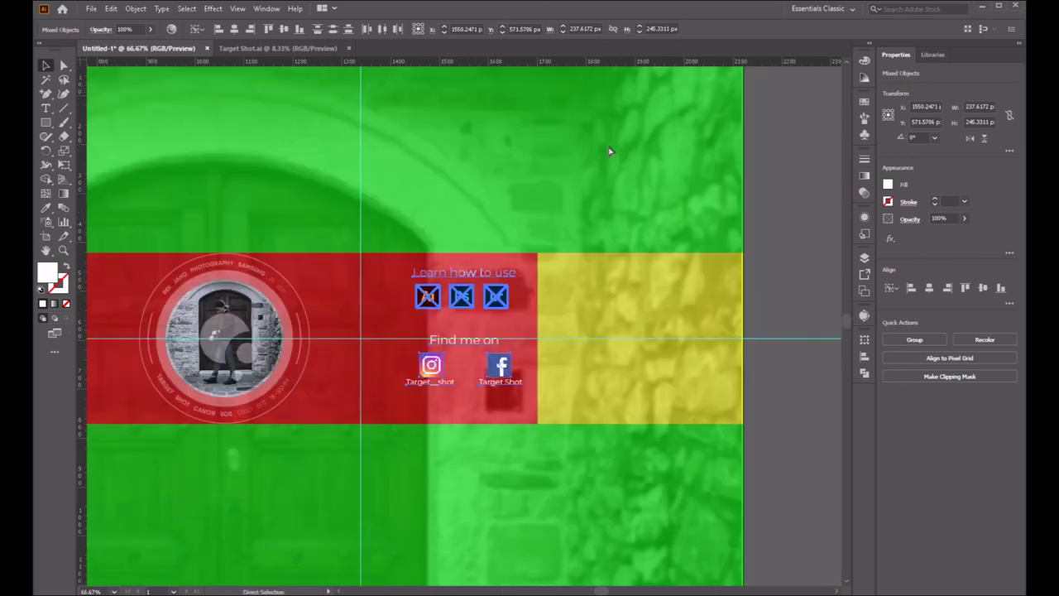
{"action": "left_click_drag", "start_coordinate": [438, 433], "coordinate": [607, 402]}
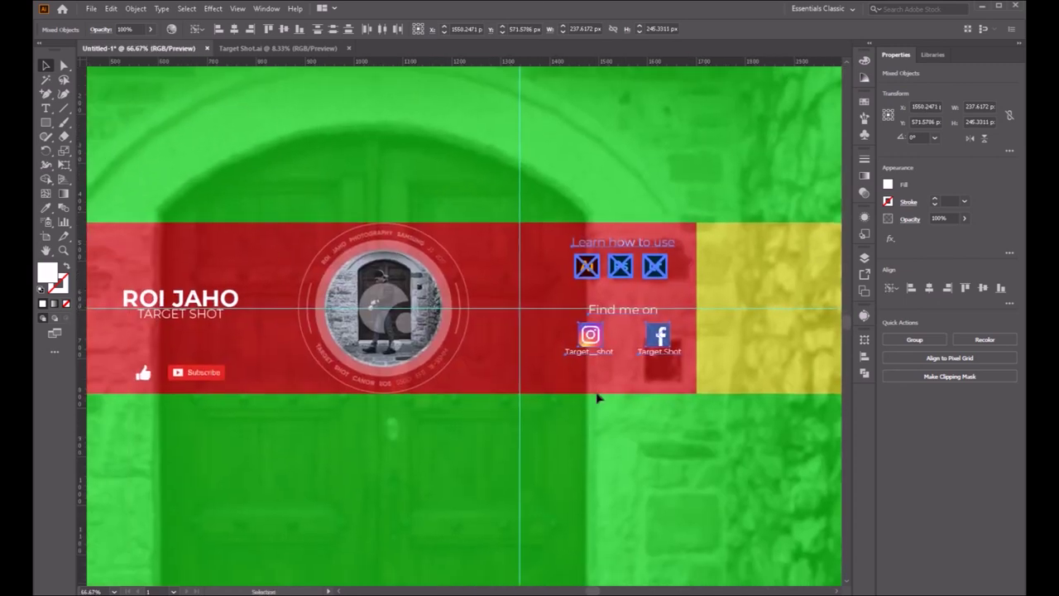
{"action": "left_click", "coordinate": [196, 318]}
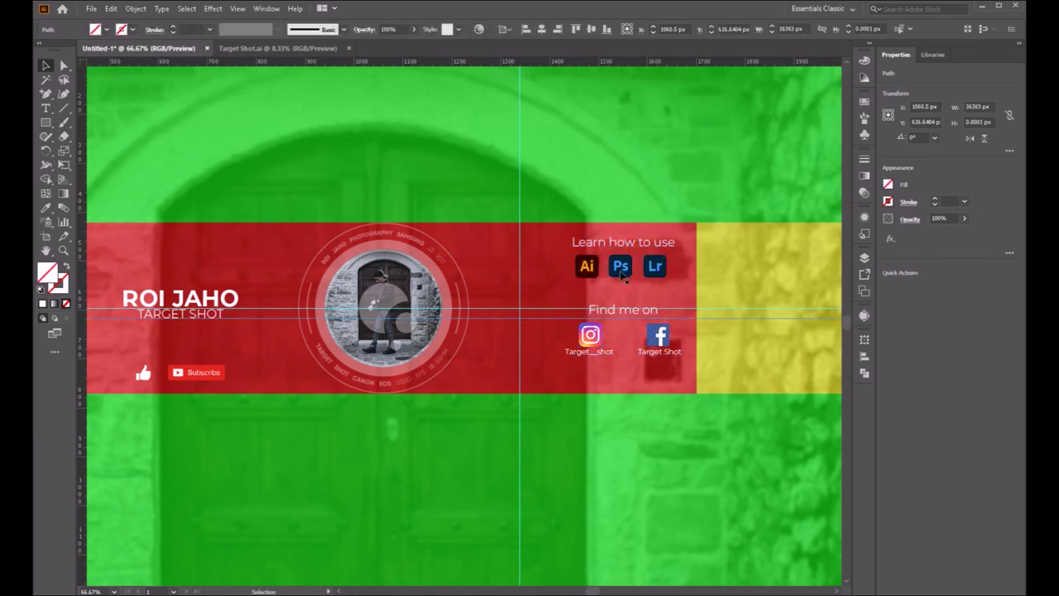
{"action": "double_click", "coordinate": [647, 264]}
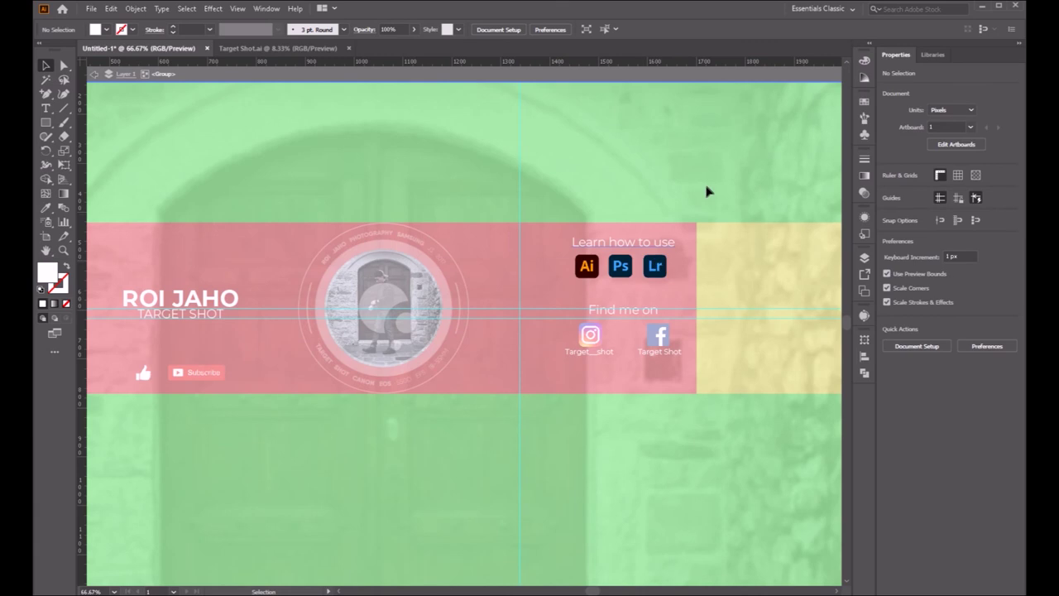
{"action": "double_click", "coordinate": [223, 128]}
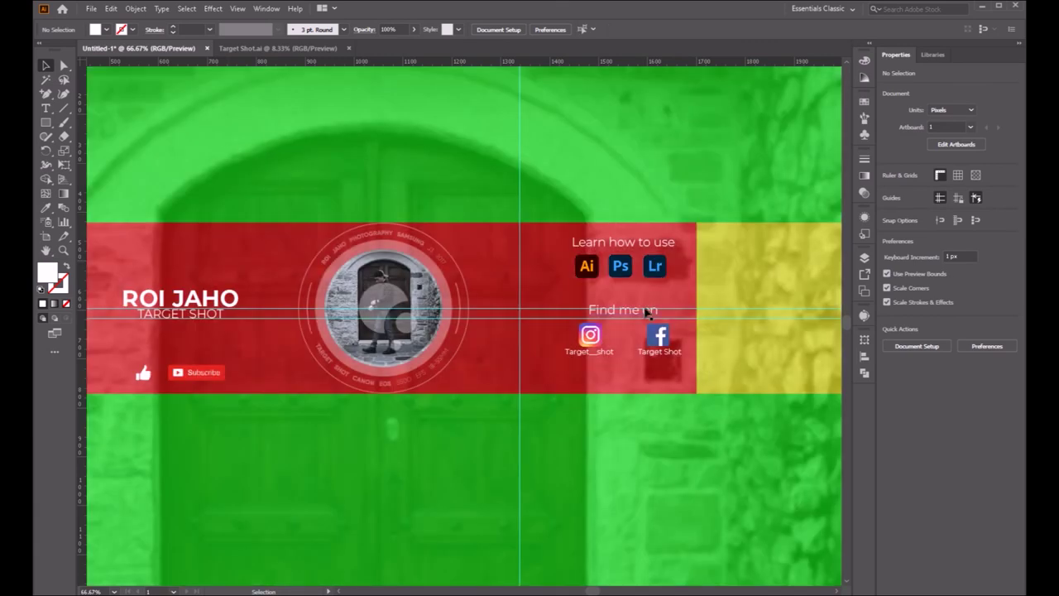
{"action": "left_click", "coordinate": [649, 312]}
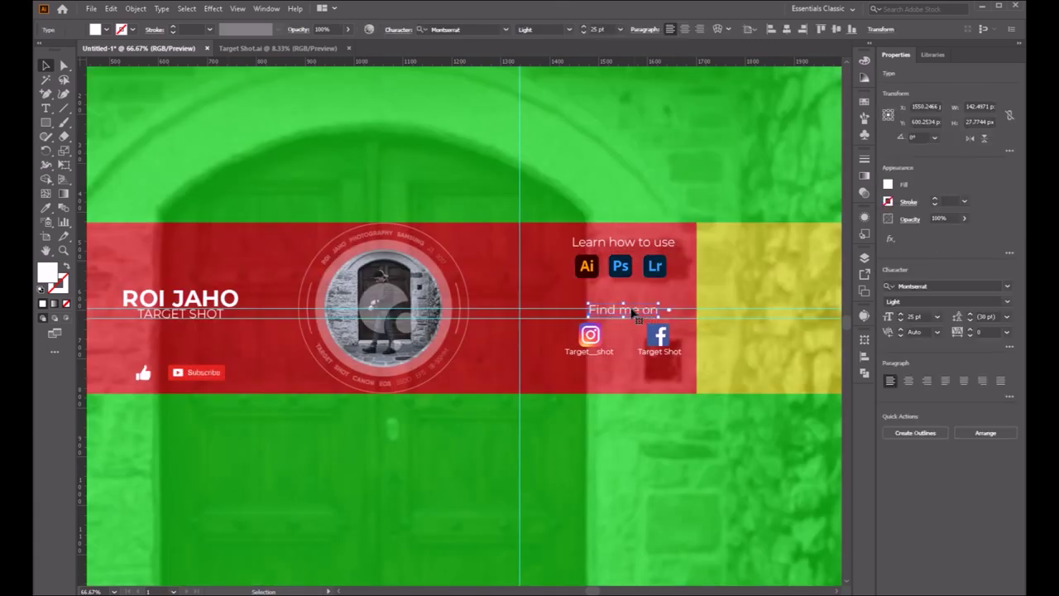
Step: Move the right text and icons block about 12 px down and nudge it left
{"action": "left_click_drag", "start_coordinate": [561, 231], "coordinate": [706, 391]}
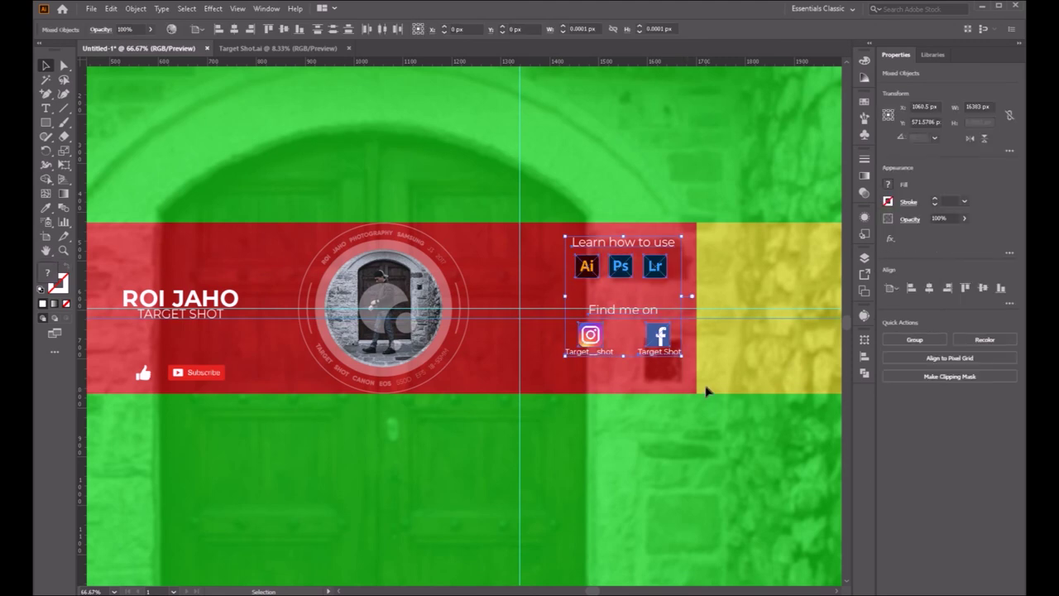
{"action": "left_click", "coordinate": [534, 314]}
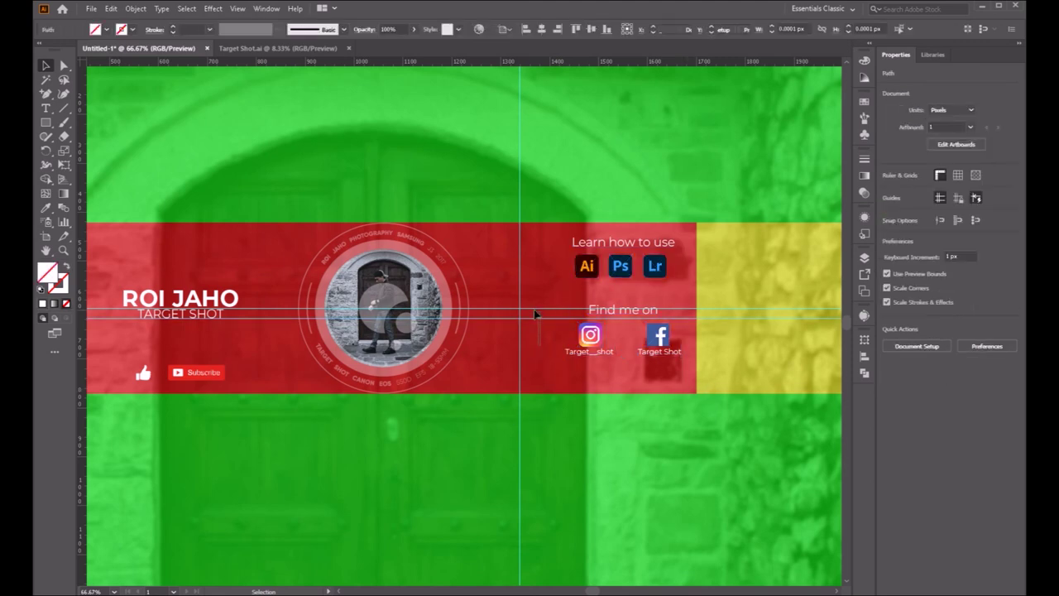
{"action": "left_click_drag", "start_coordinate": [551, 218], "coordinate": [687, 404]}
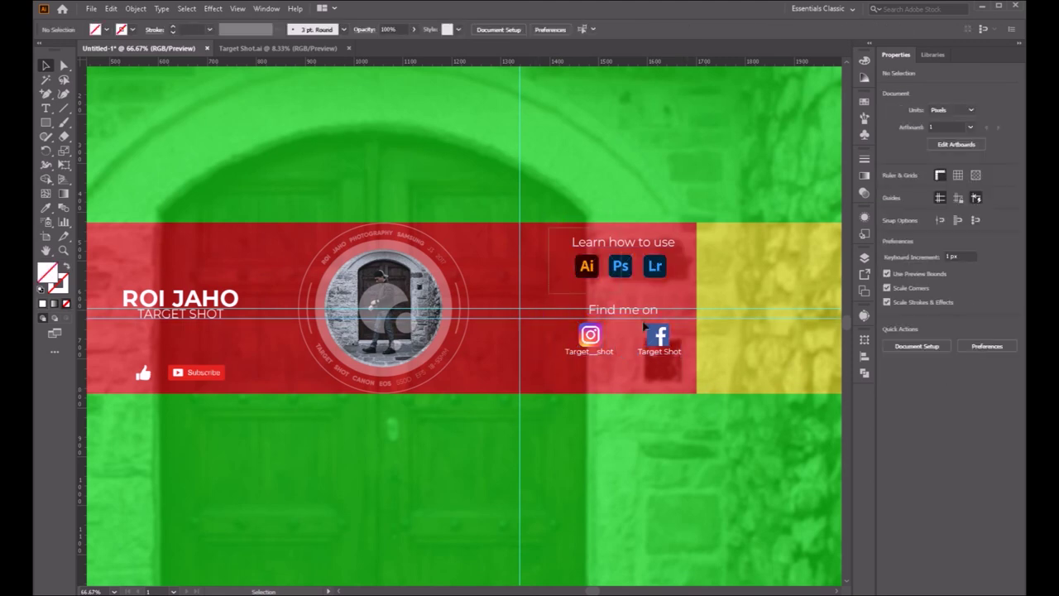
{"action": "left_click_drag", "start_coordinate": [625, 272], "coordinate": [623, 270]}
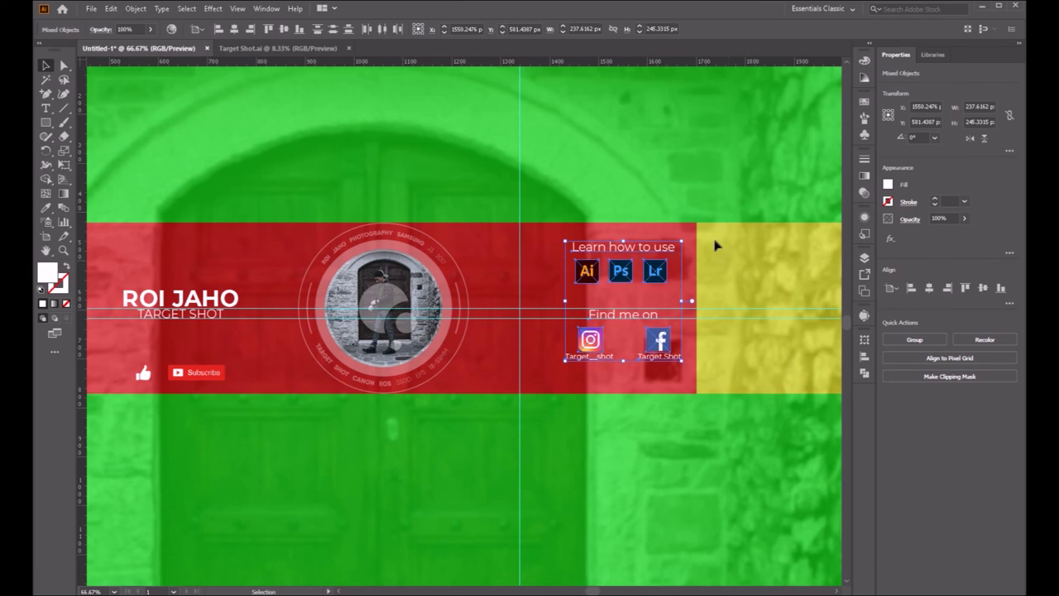
{"action": "key", "text": "Left"}
{"action": "key", "text": "Left"}
{"action": "key", "text": "Left"}
{"action": "key", "text": "Left"}
{"action": "key", "text": "Left"}
{"action": "key", "text": "Left"}
{"action": "key", "text": "Left"}
{"action": "key", "text": "Left"}
{"action": "key", "text": "Left"}
{"action": "key", "text": "Left"}
{"action": "key", "text": "Left"}
{"action": "key", "text": "Left"}
{"action": "key", "text": "Left"}
{"action": "key", "text": "Left"}
{"action": "key", "text": "Left"}
{"action": "key", "text": "Left"}
{"action": "left_click", "coordinate": [714, 244]}
{"action": "key", "text": "ctrl+minus"}
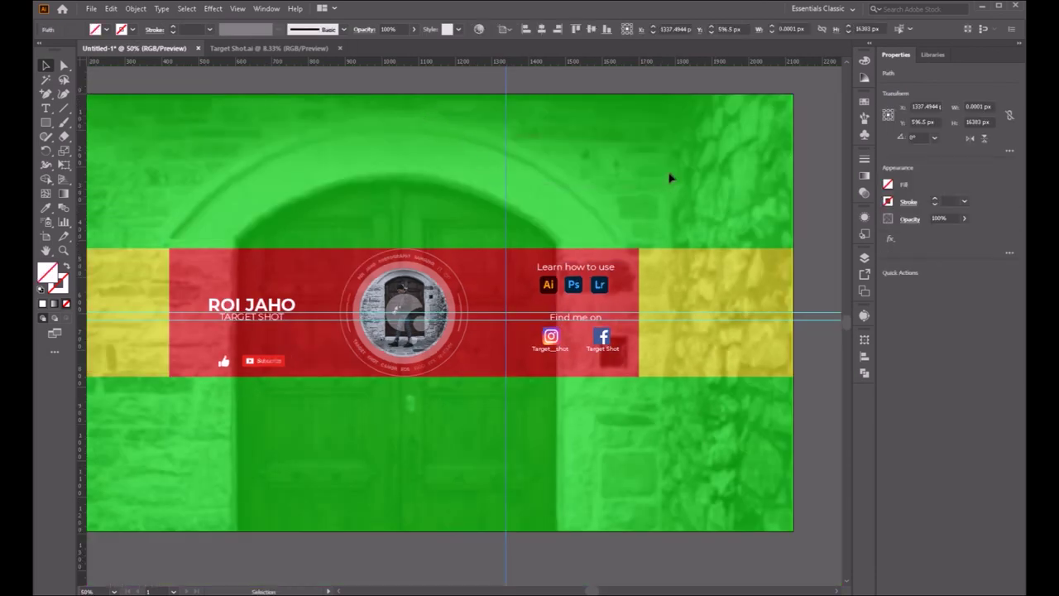
Step: Hide the guides and preview the banner with the band rectangles hidden in Layers
{"action": "right_click", "coordinate": [615, 151]}
{"action": "left_click", "coordinate": [674, 240]}
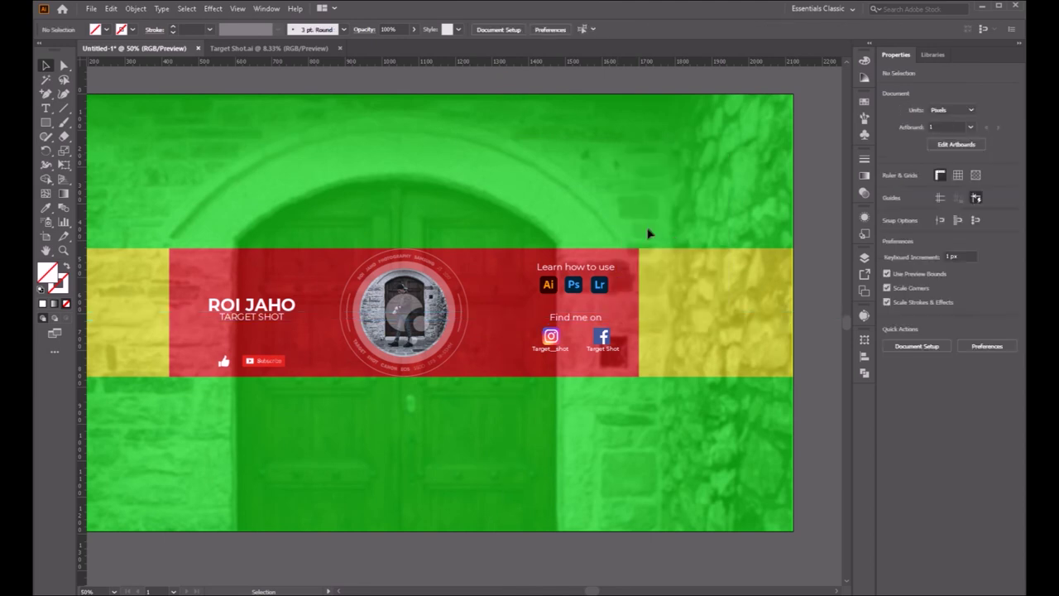
{"action": "left_click", "coordinate": [865, 258]}
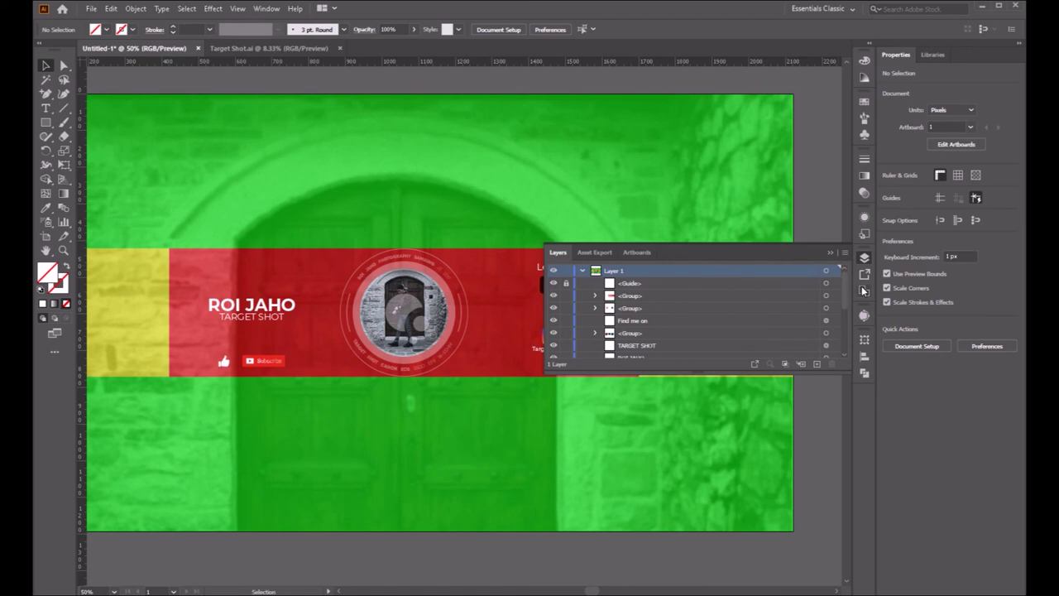
{"action": "left_click_drag", "start_coordinate": [841, 286], "coordinate": [841, 349]}
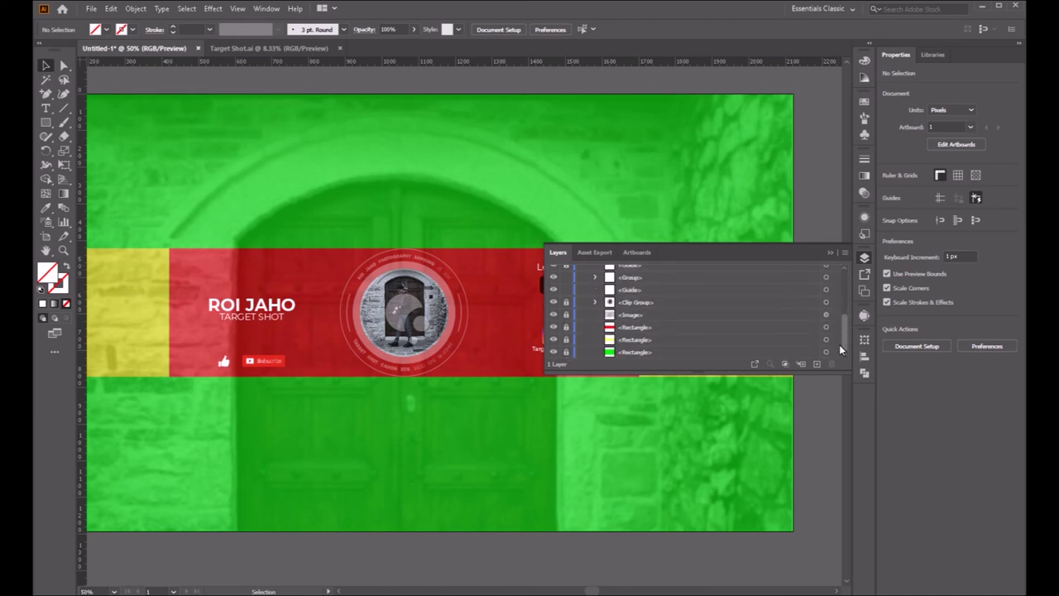
{"action": "left_click", "coordinate": [554, 328]}
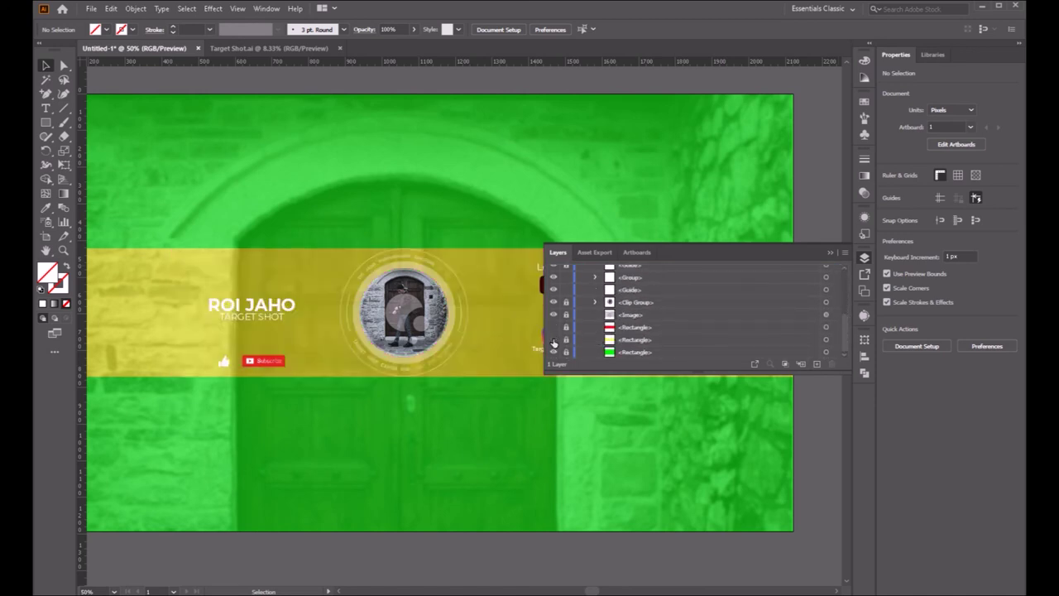
{"action": "left_click", "coordinate": [553, 353]}
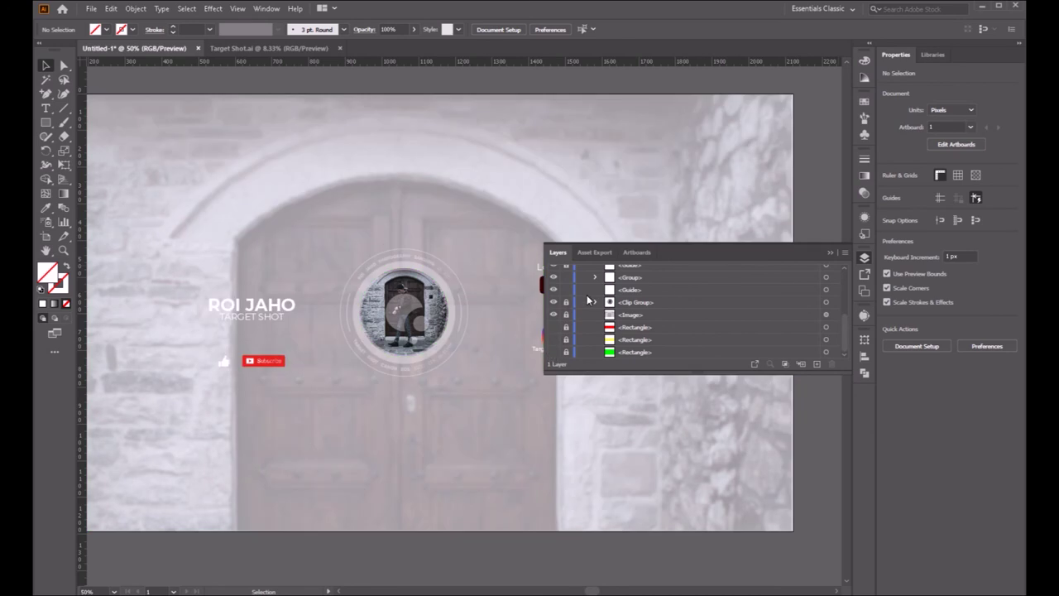
{"action": "left_click", "coordinate": [867, 258]}
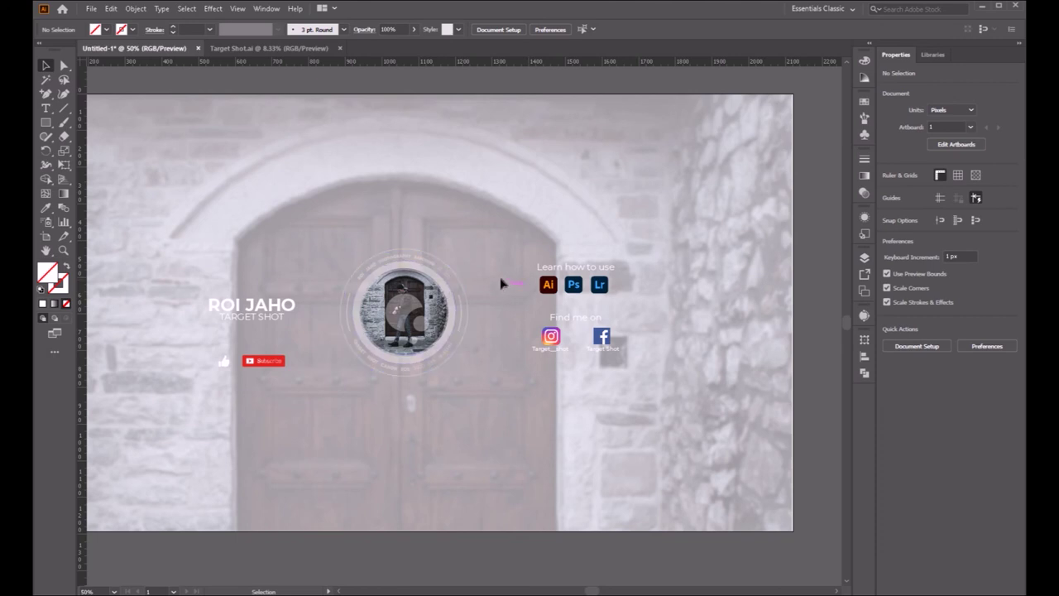
Step: Restore the hidden green and yellow rectangles and select the red band
{"action": "key", "text": "ctrl+z"}
{"action": "key", "text": "ctrl+z"}
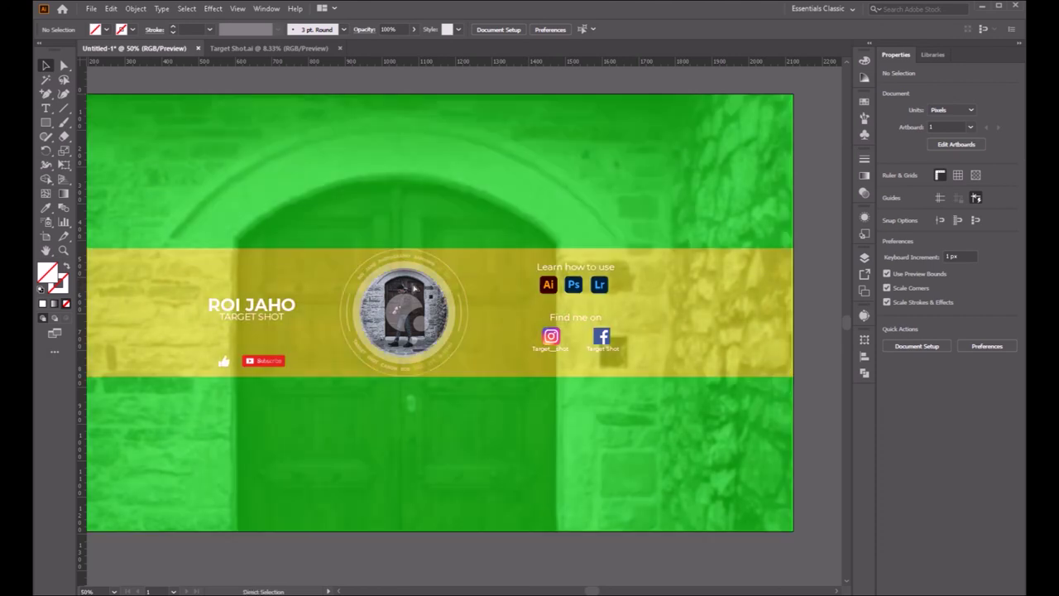
{"action": "key", "text": "ctrl+z"}
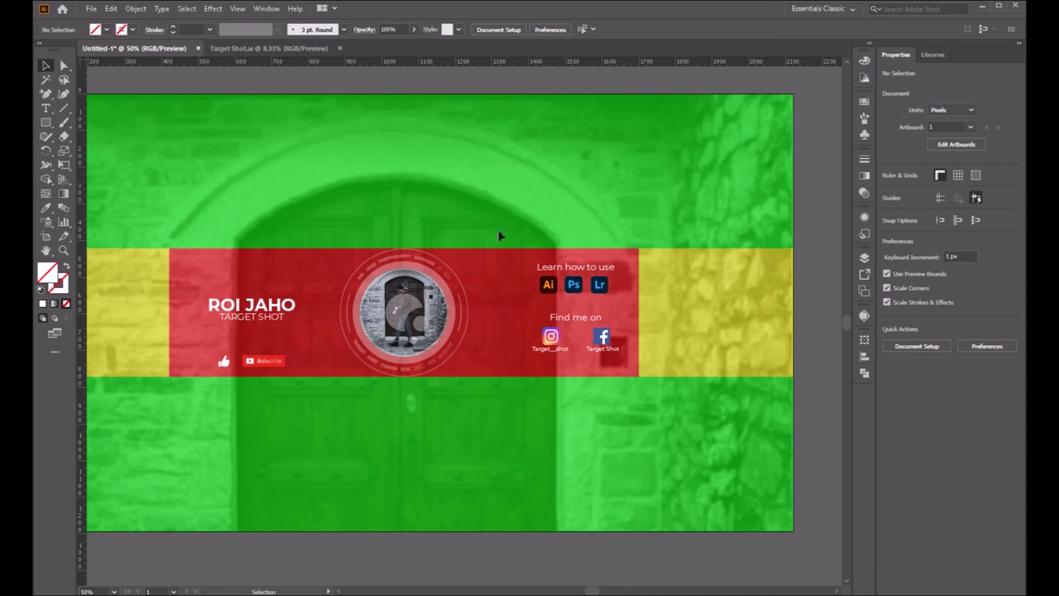
{"action": "left_click", "coordinate": [864, 257]}
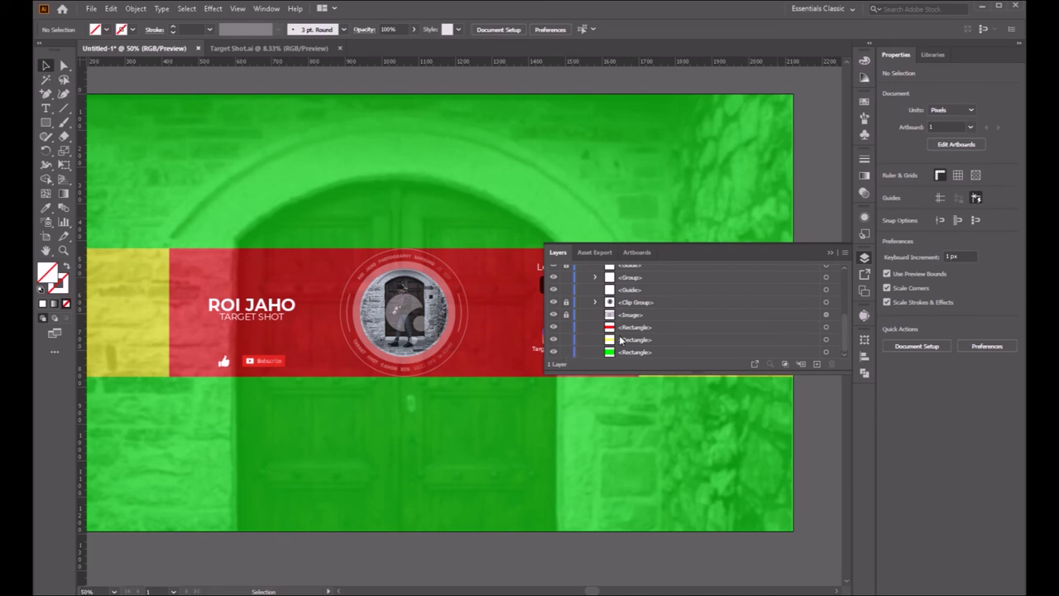
{"action": "left_click", "coordinate": [864, 257]}
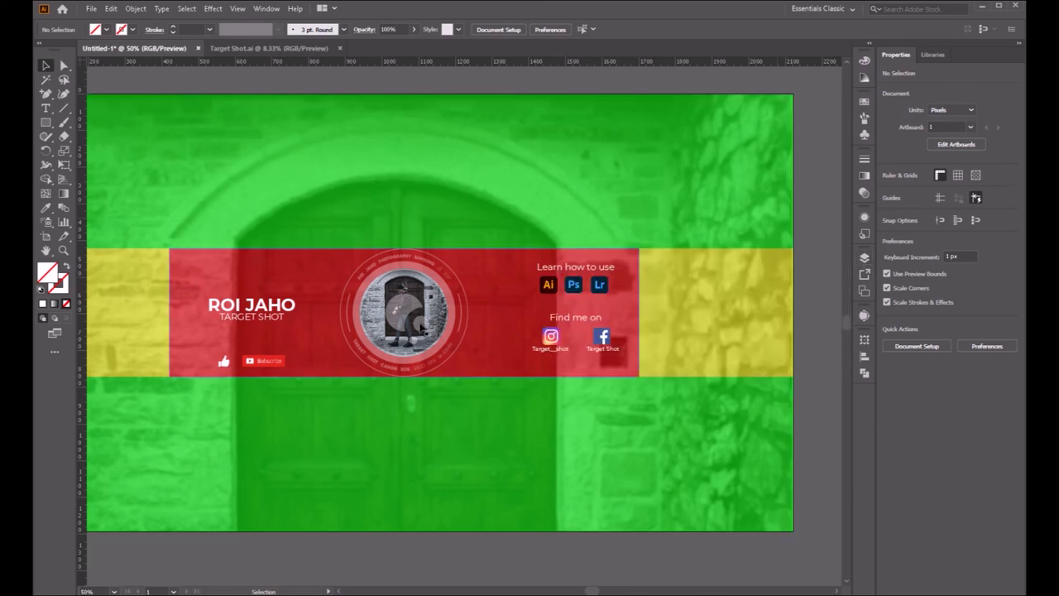
{"action": "left_click", "coordinate": [314, 261]}
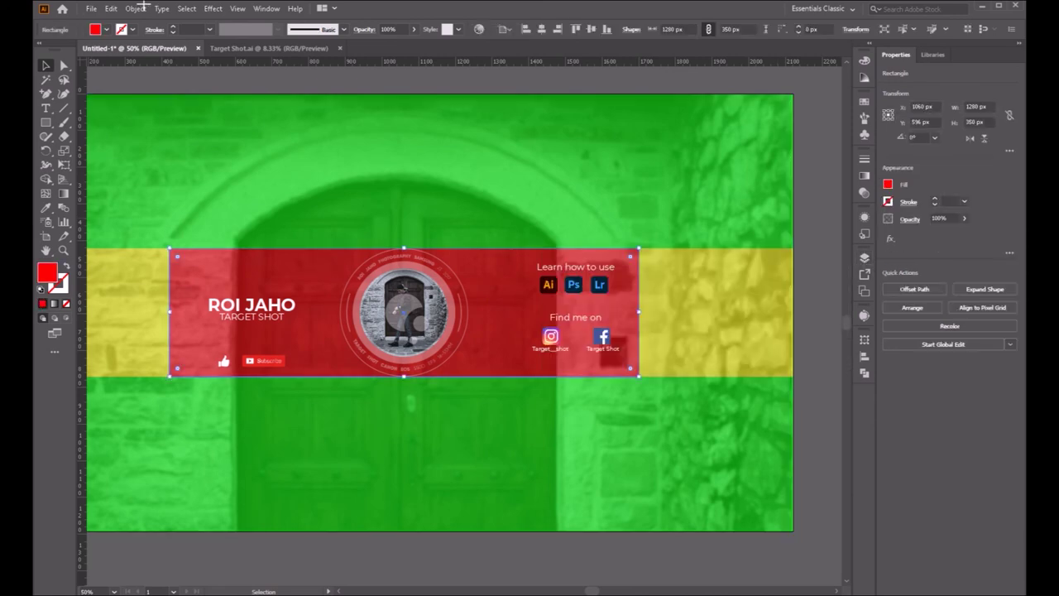
Step: Fill the red band dark grey and set the yellow and green rectangles to no fill
{"action": "left_click", "coordinate": [106, 29]}
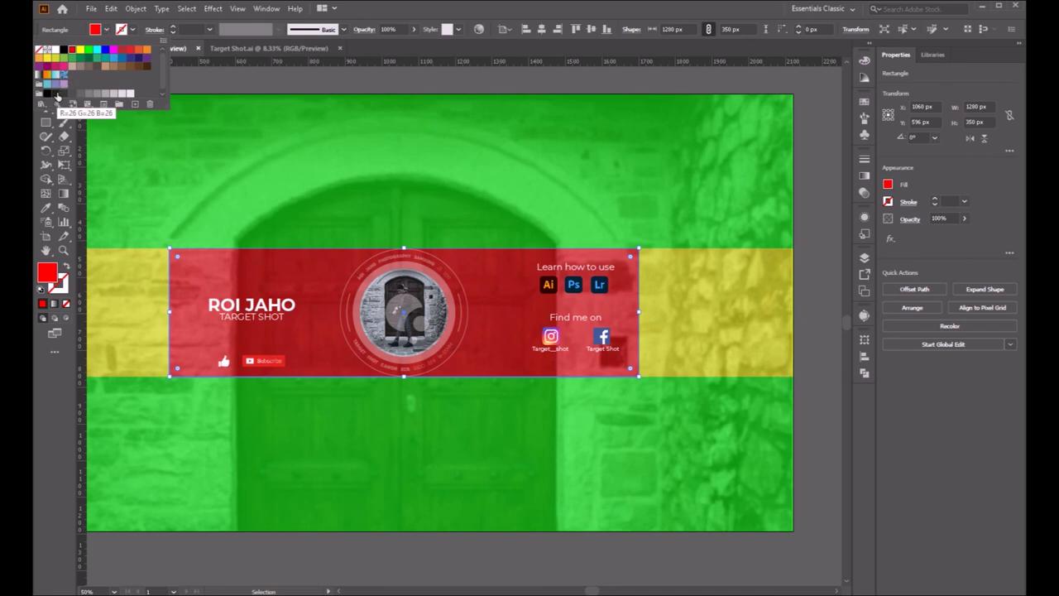
{"action": "left_click", "coordinate": [55, 95]}
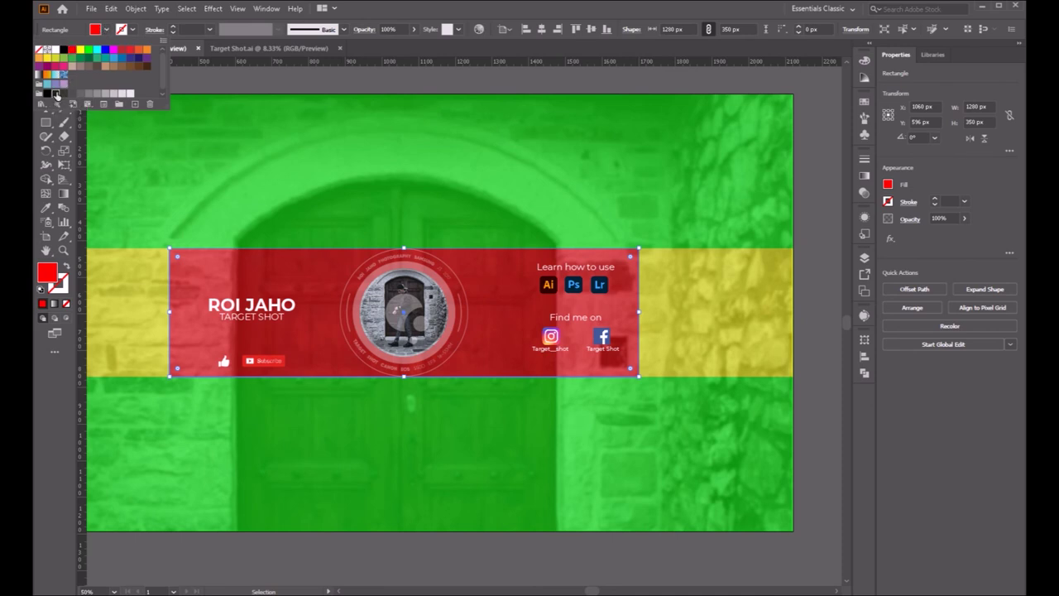
{"action": "left_click", "coordinate": [115, 284]}
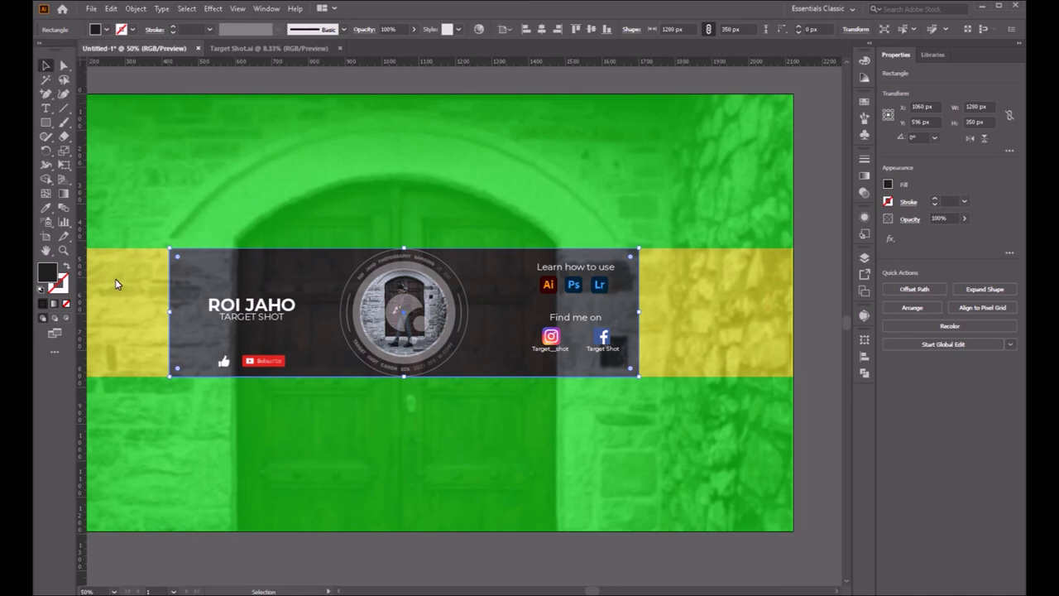
{"action": "left_click", "coordinate": [132, 28]}
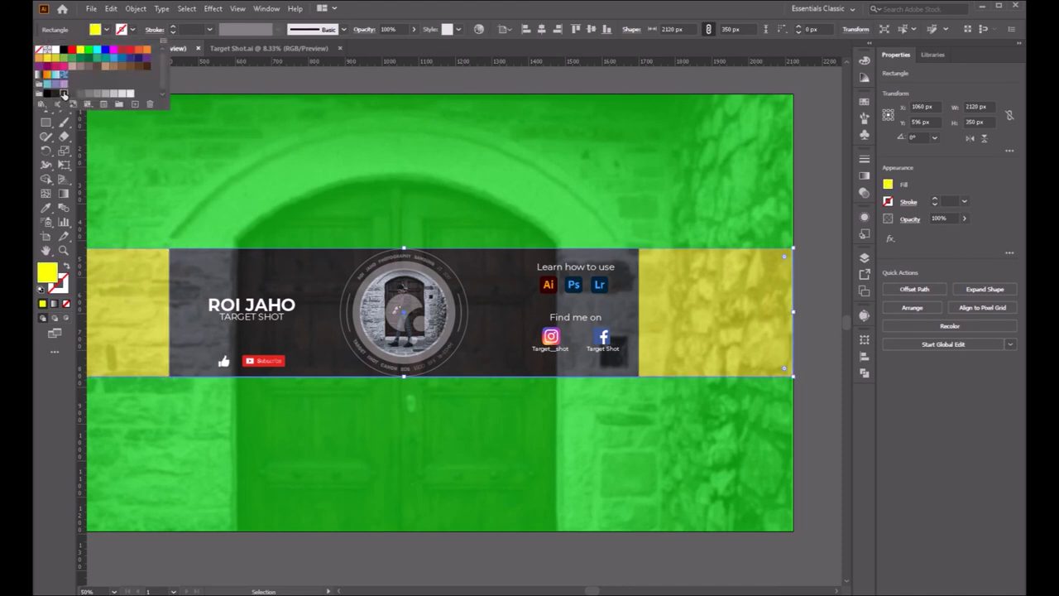
{"action": "left_click", "coordinate": [64, 93]}
{"action": "left_click", "coordinate": [227, 139]}
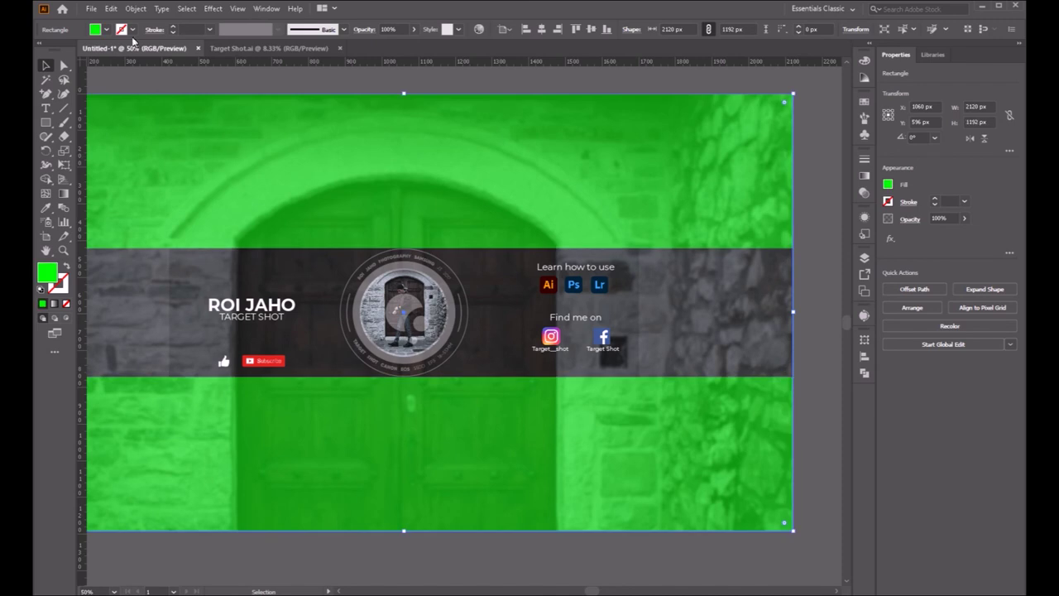
{"action": "left_click", "coordinate": [105, 30]}
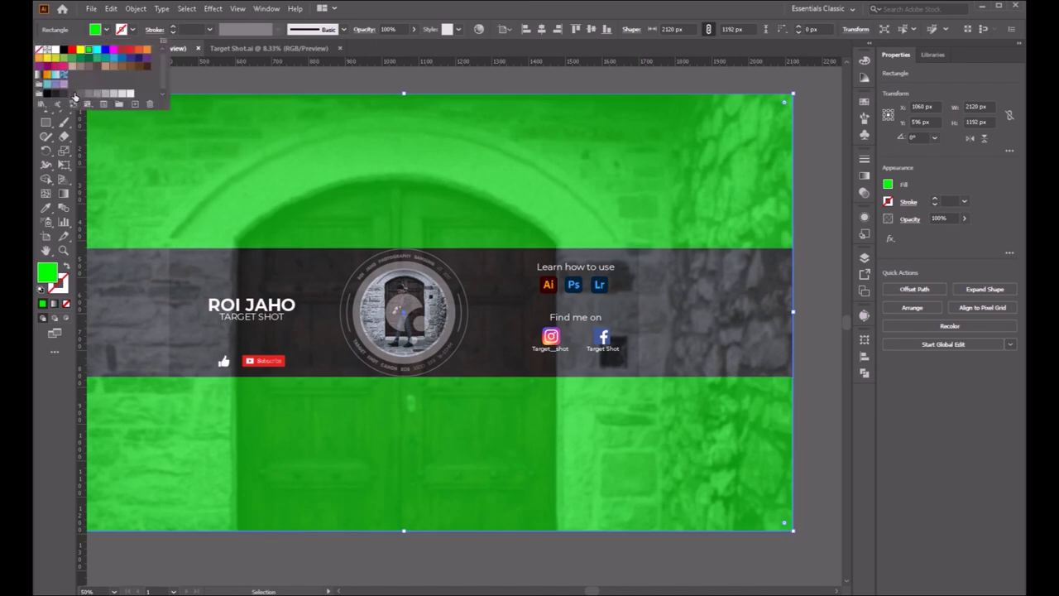
{"action": "left_click", "coordinate": [72, 95]}
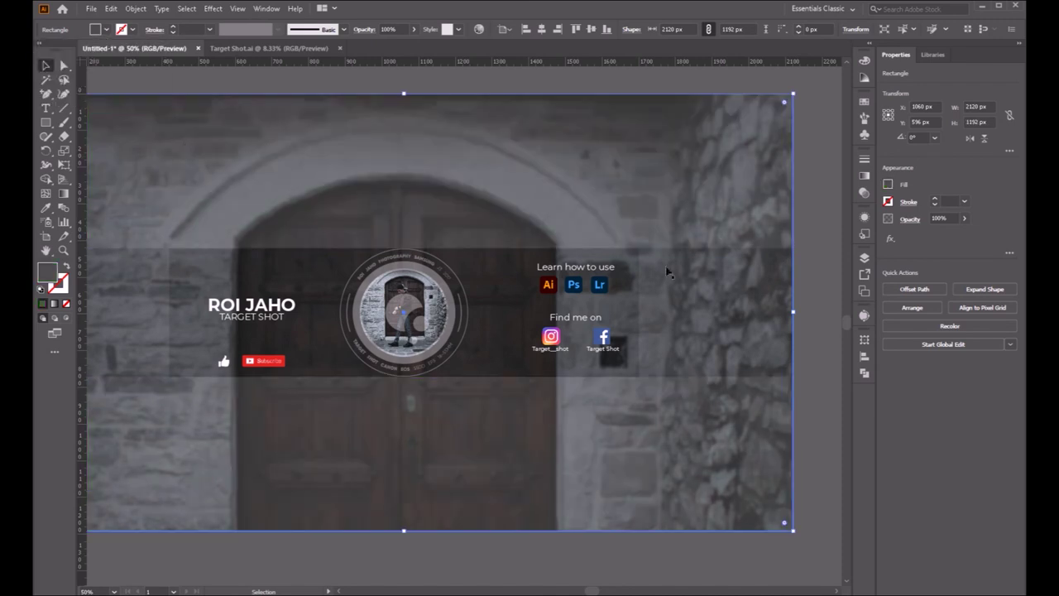
{"action": "left_click", "coordinate": [826, 263]}
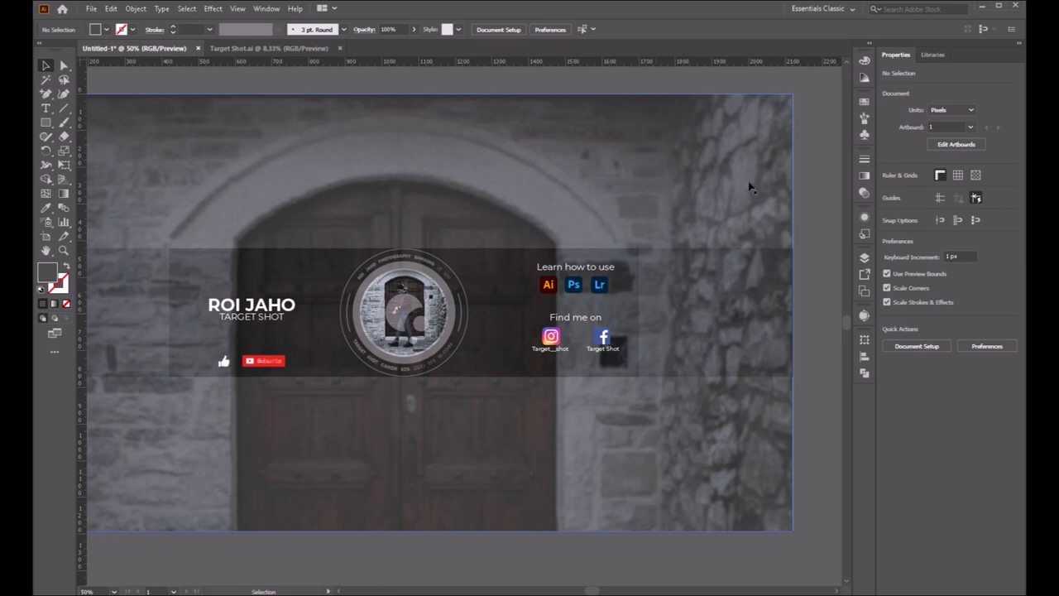
Step: Draw a rectangle exactly covering the 2120 × 1192 px artboard
{"action": "key", "text": "ctrl+minus"}
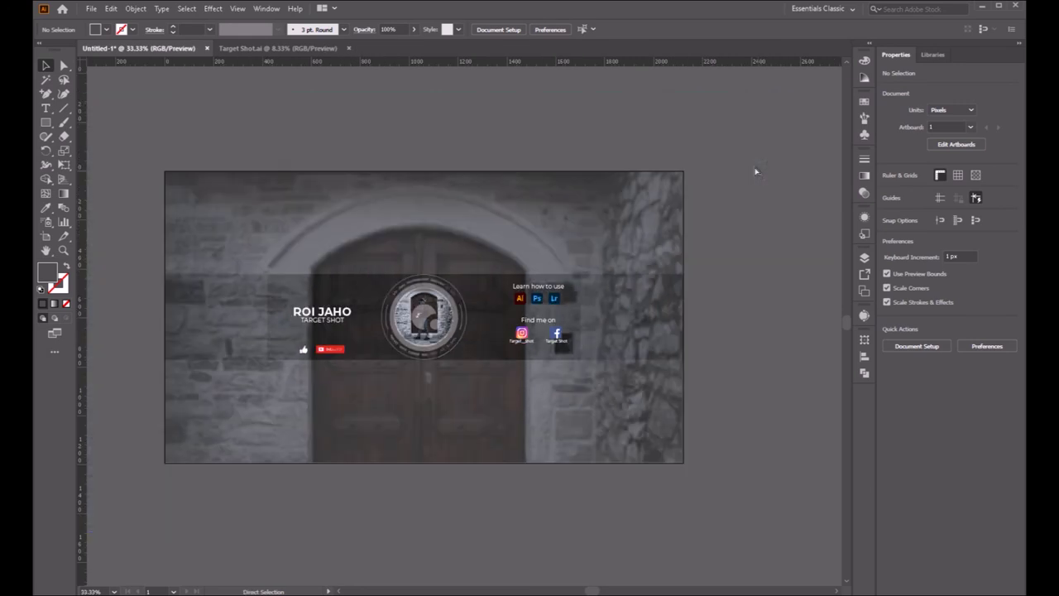
{"action": "key", "text": "ctrl+minus"}
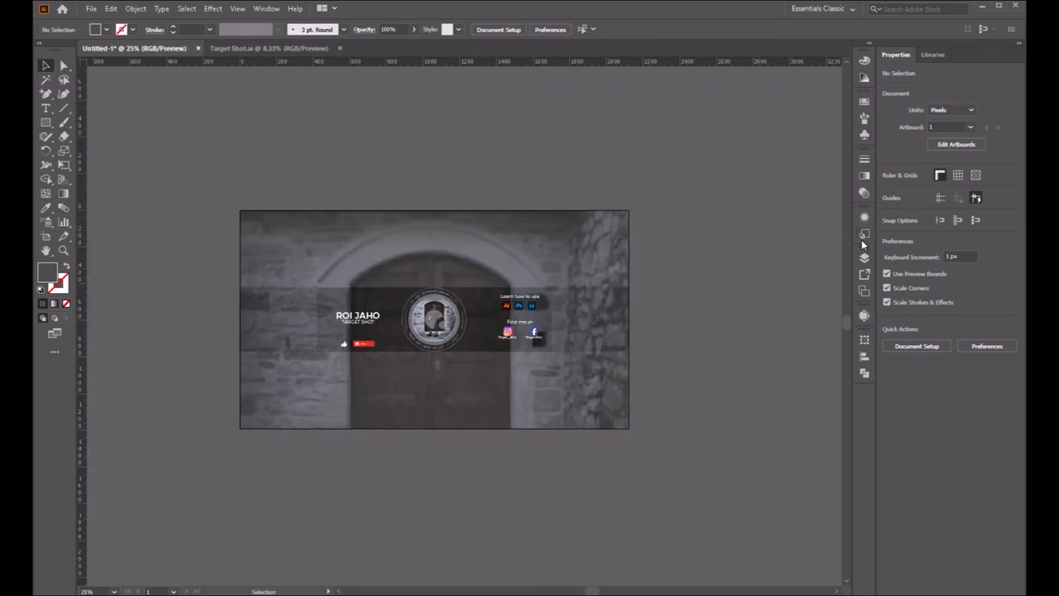
{"action": "left_click", "coordinate": [864, 258]}
{"action": "scroll", "coordinate": [571, 289], "scroll_direction": "up", "scroll_amount": 2}
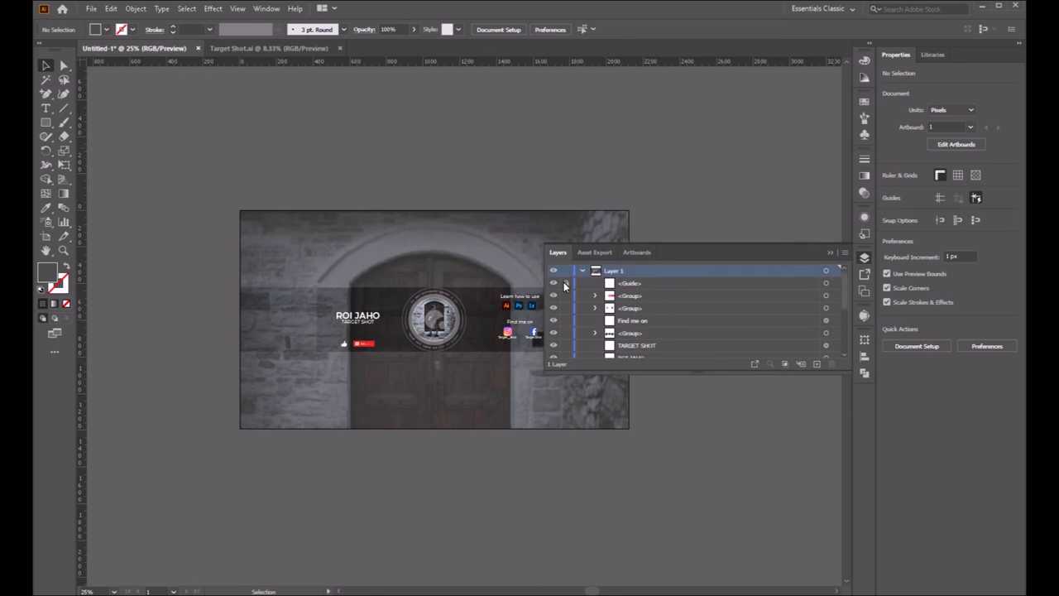
{"action": "scroll", "coordinate": [568, 306], "scroll_direction": "down", "scroll_amount": 3}
{"action": "scroll", "coordinate": [563, 333], "scroll_direction": "down", "scroll_amount": 2}
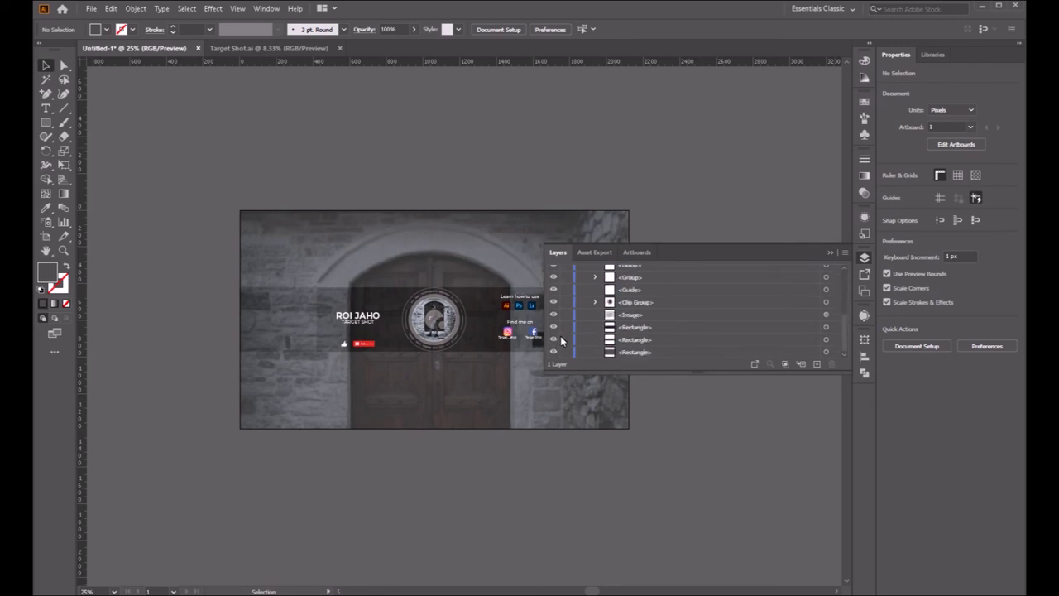
{"action": "scroll", "coordinate": [563, 337], "scroll_direction": "up", "scroll_amount": 3}
{"action": "left_click", "coordinate": [865, 257]}
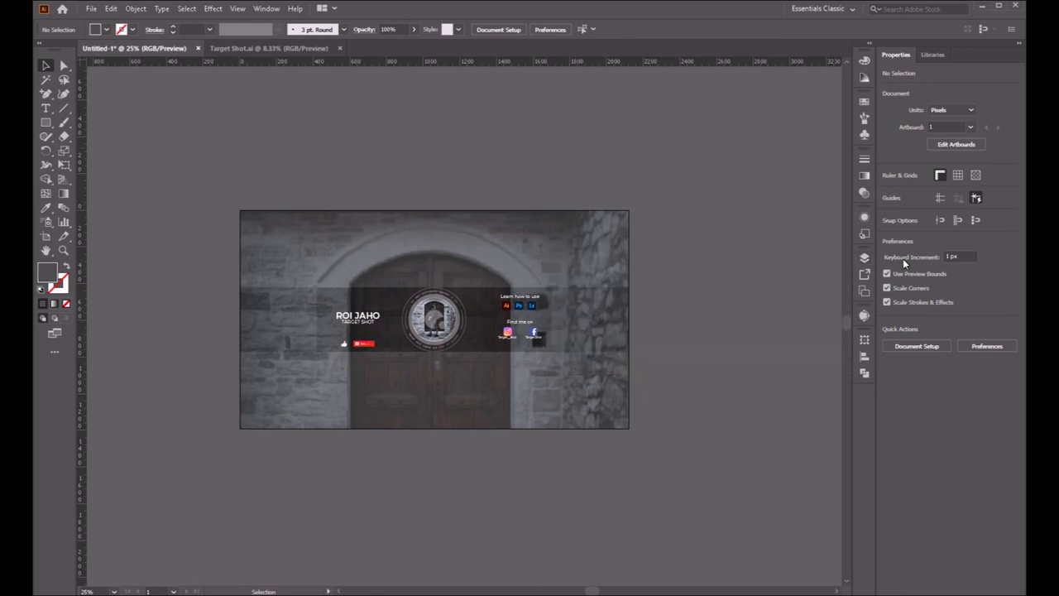
{"action": "left_click", "coordinate": [46, 122]}
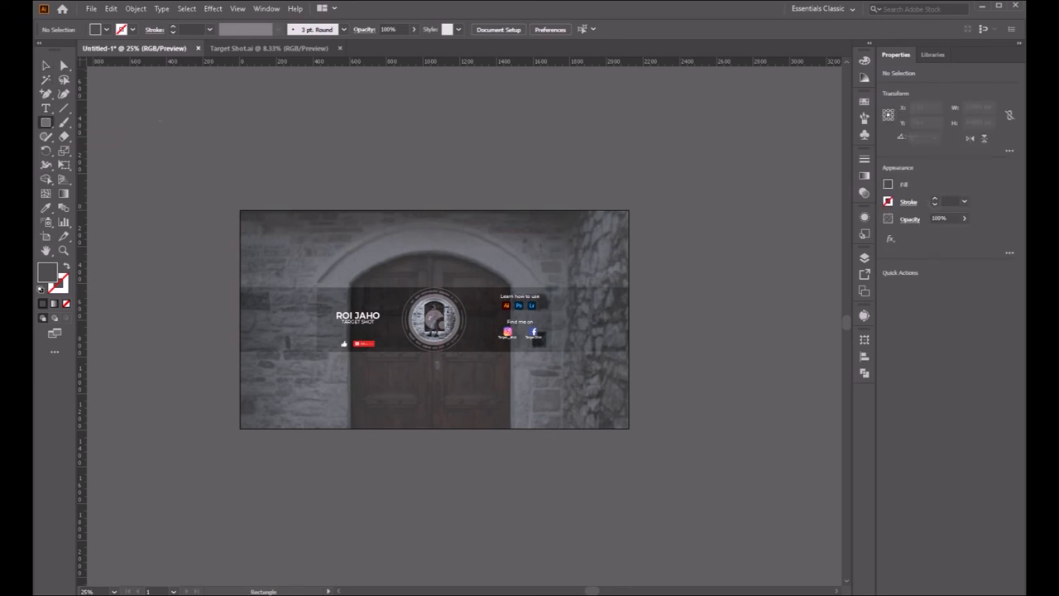
{"action": "left_click_drag", "start_coordinate": [241, 209], "coordinate": [630, 428]}
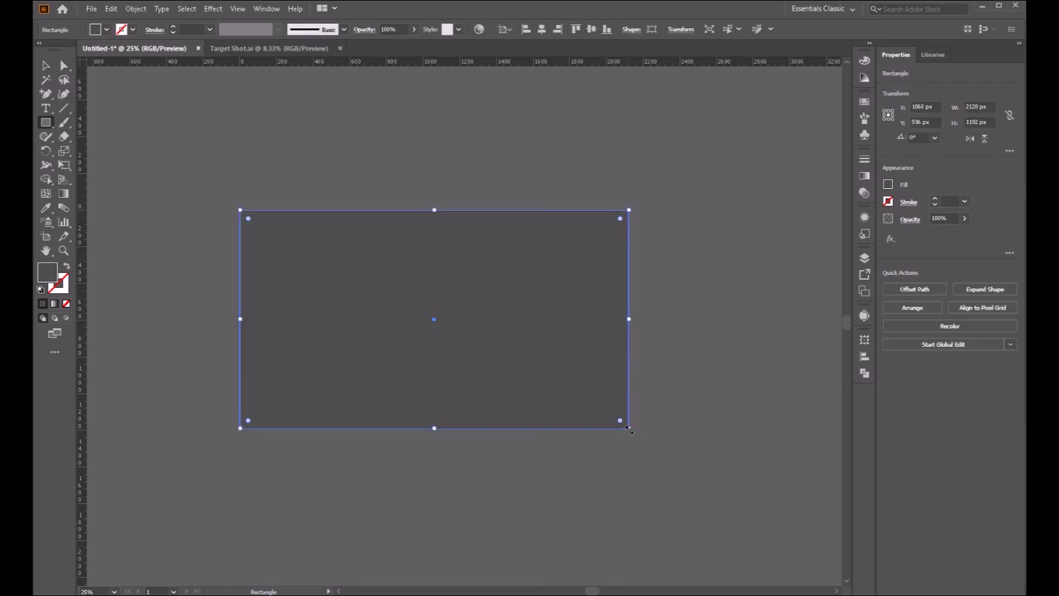
{"action": "left_click", "coordinate": [46, 66]}
Step: Select all the artwork and make a clipping mask with the artboard rectangle
{"action": "left_click", "coordinate": [102, 105]}
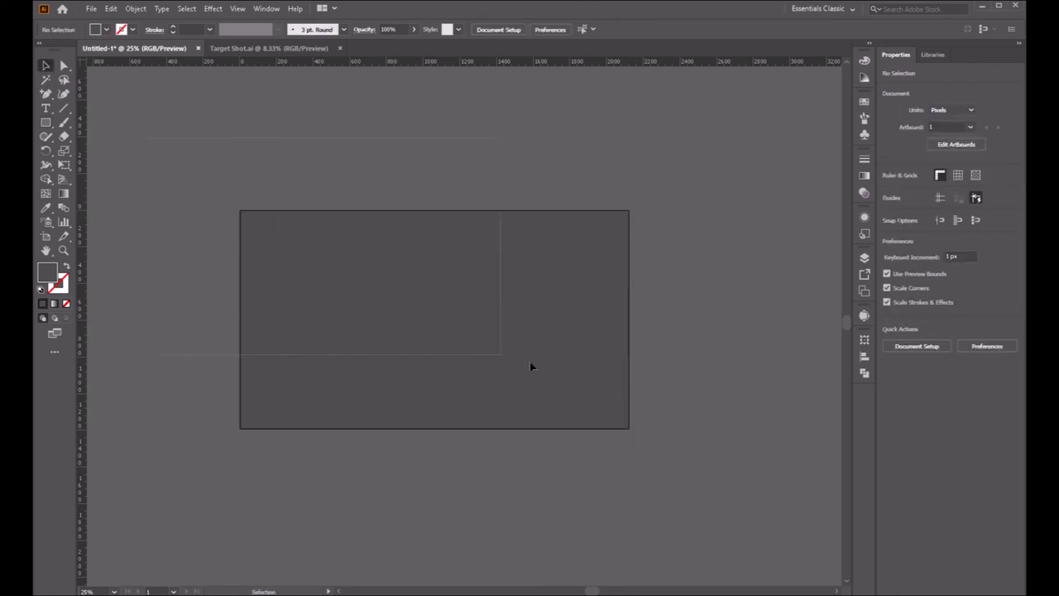
{"action": "left_click_drag", "start_coordinate": [766, 492], "coordinate": [626, 403]}
{"action": "right_click", "coordinate": [572, 389]}
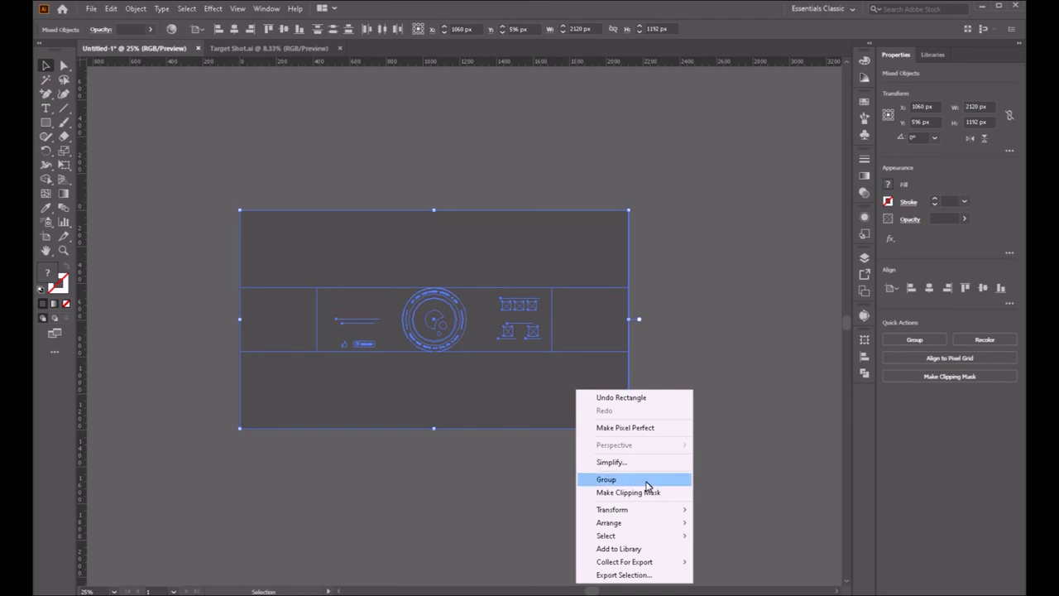
{"action": "left_click", "coordinate": [641, 492]}
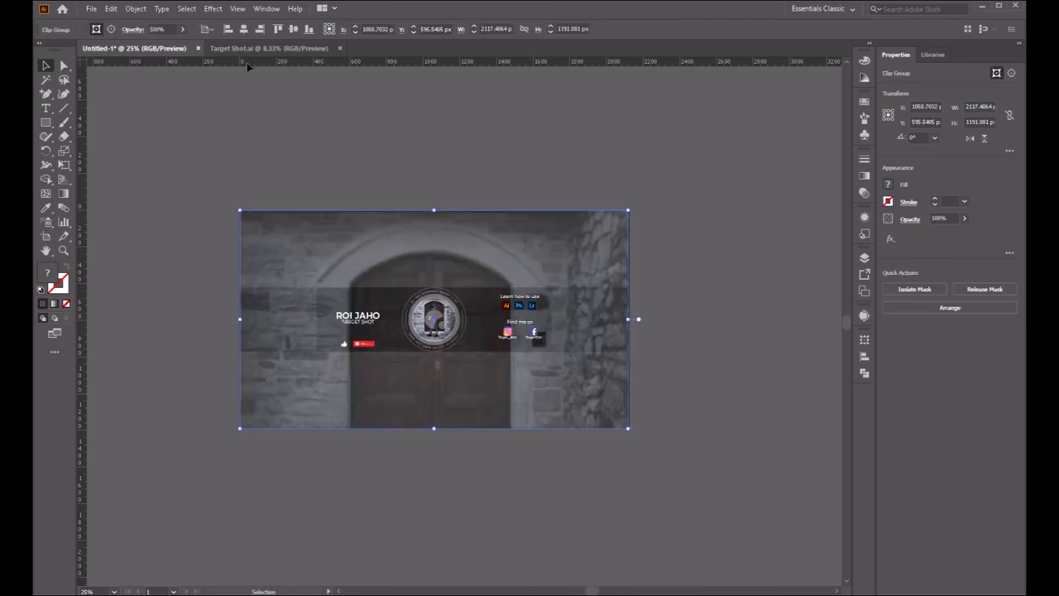
Step: Export the banner as a JPEG named Youtube cover
{"action": "left_click", "coordinate": [88, 8]}
{"action": "mouse_move", "coordinate": [114, 217]}
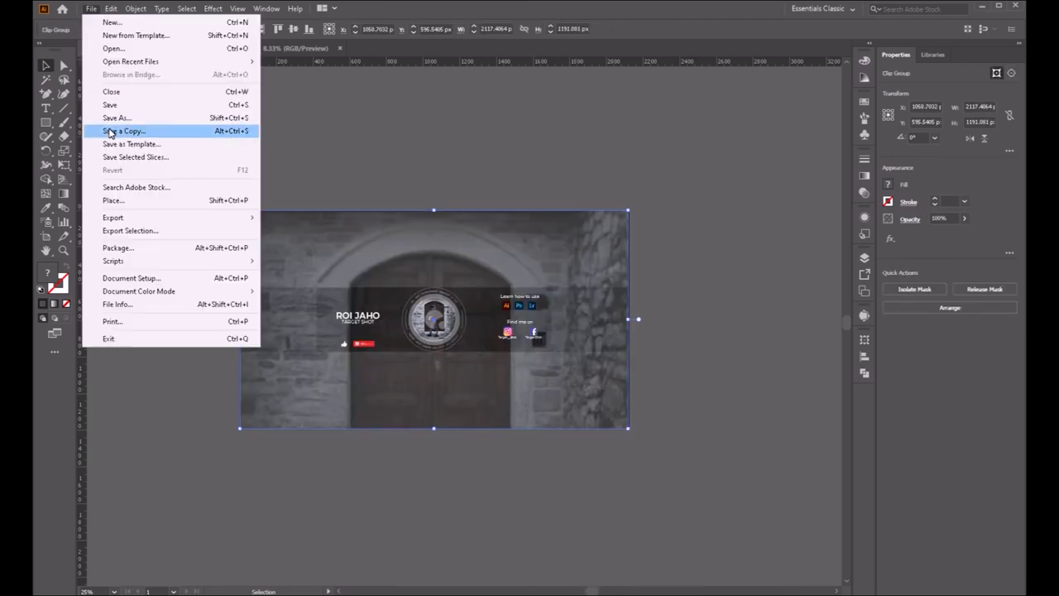
{"action": "left_click", "coordinate": [294, 231]}
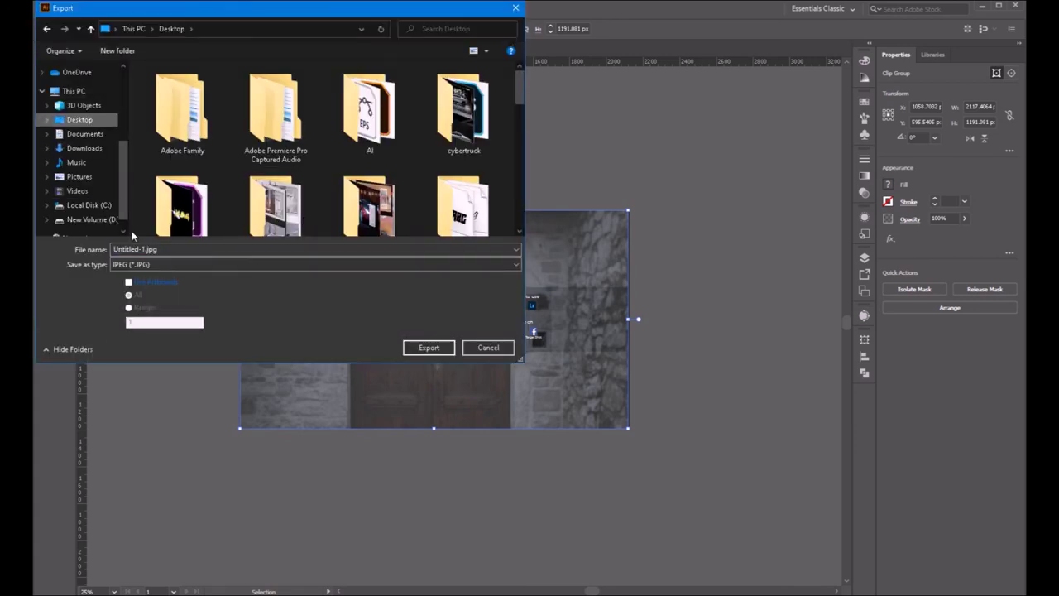
{"action": "left_click", "coordinate": [137, 264]}
{"action": "left_click", "coordinate": [132, 330]}
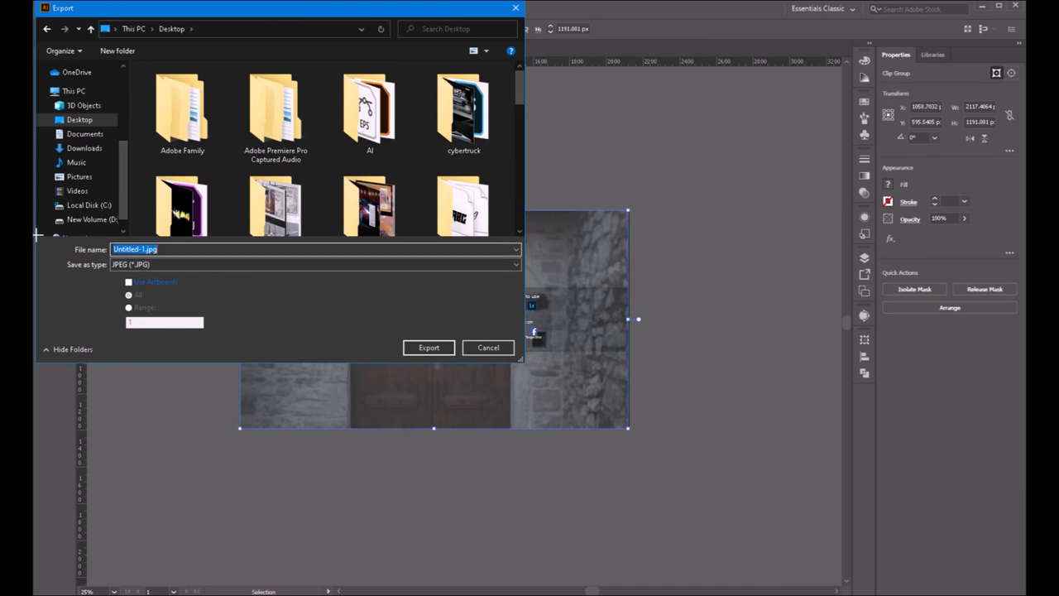
{"action": "type", "text": "Co"}
{"action": "left_click", "coordinate": [428, 348]}
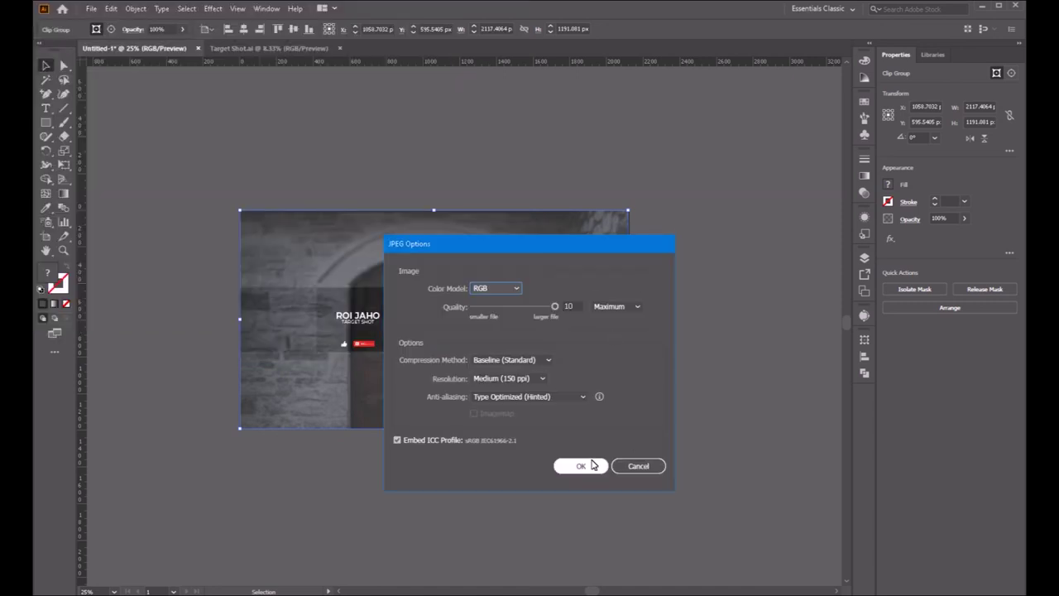
Step: Accept the maximum-quality, 150 ppi JPEG options and browse the Desktop in File Explorer
{"action": "left_click", "coordinate": [591, 465]}
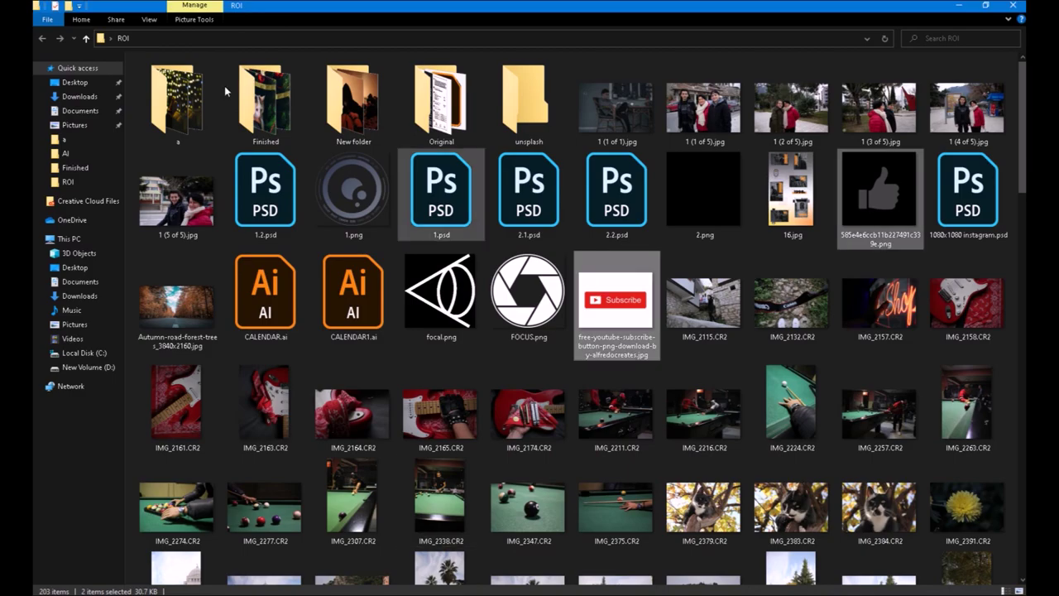
{"action": "left_click", "coordinate": [73, 82]}
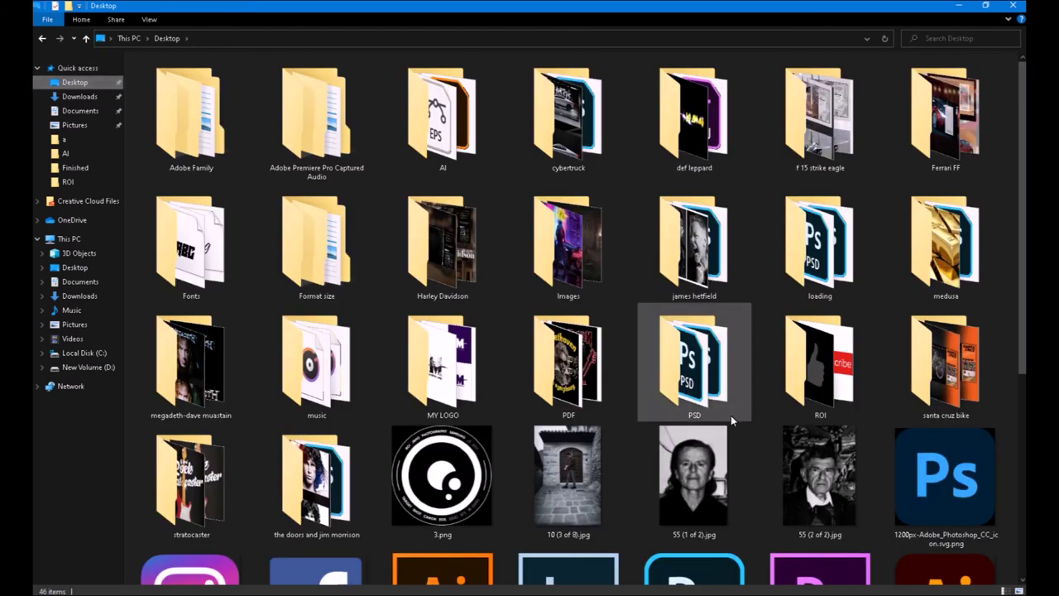
{"action": "scroll", "coordinate": [737, 425], "scroll_direction": "down", "scroll_amount": 3}
Step: Open Youtube cover.jpg from the Desktop in Windows Photos
{"action": "double_click", "coordinate": [589, 528]}
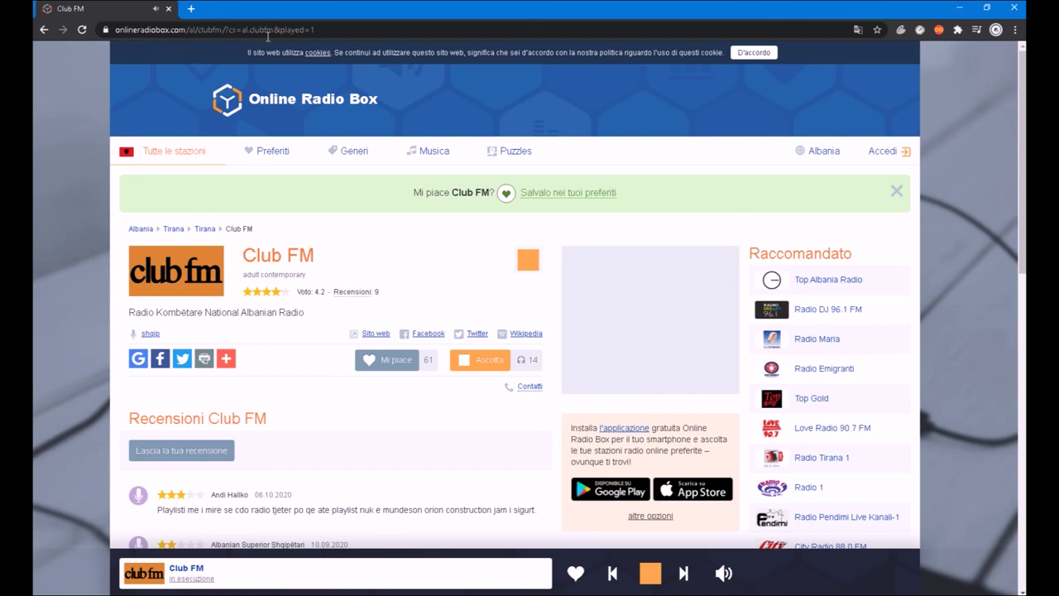
Step: Go to YouTube in a new tab, enter YouTube Studio and open Customization
{"action": "key", "text": "ctrl+t"}
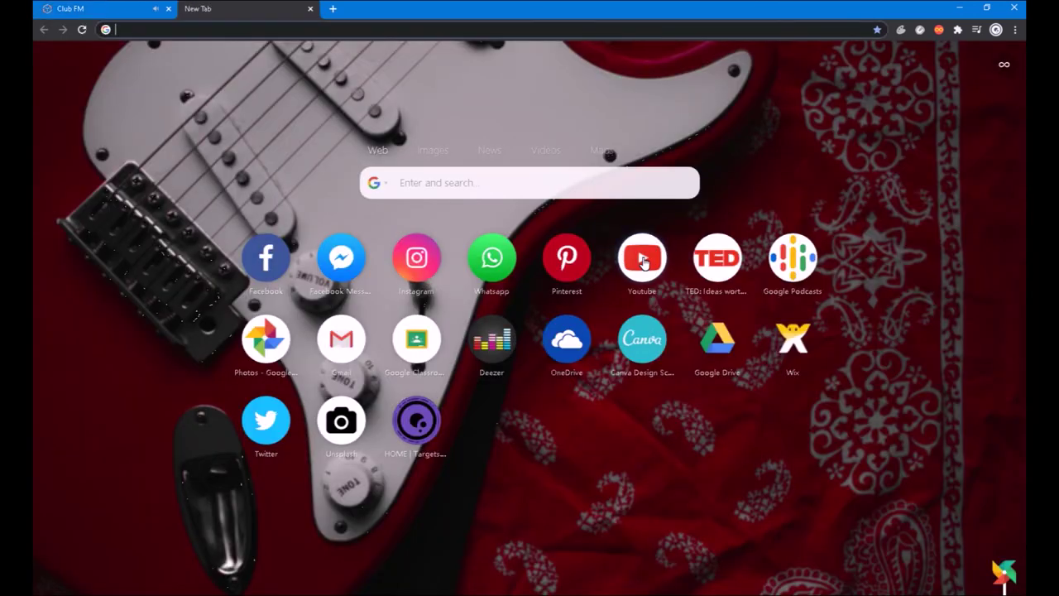
{"action": "left_click", "coordinate": [644, 262]}
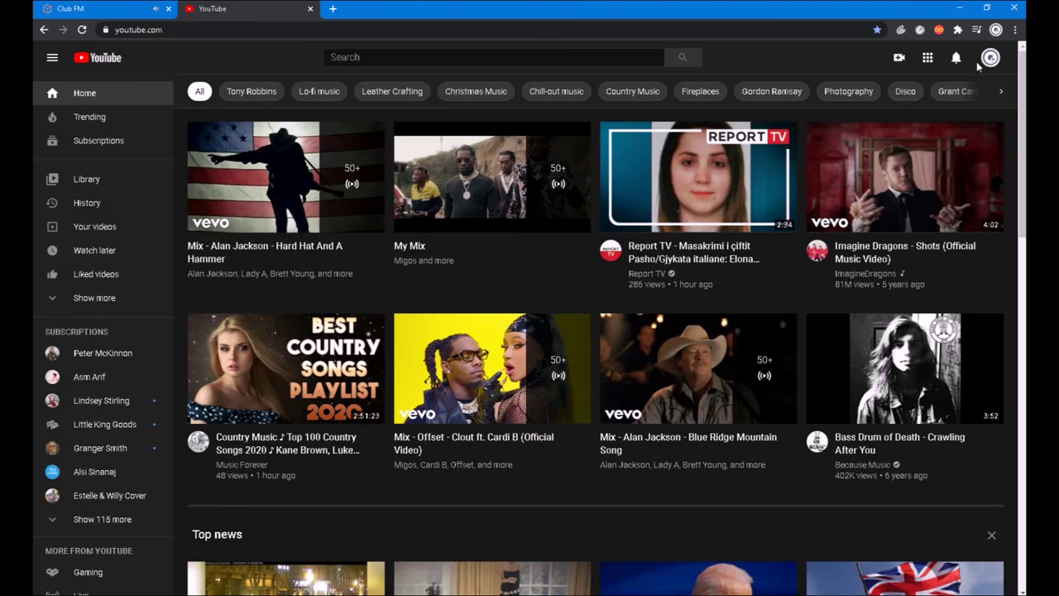
{"action": "left_click", "coordinate": [991, 58]}
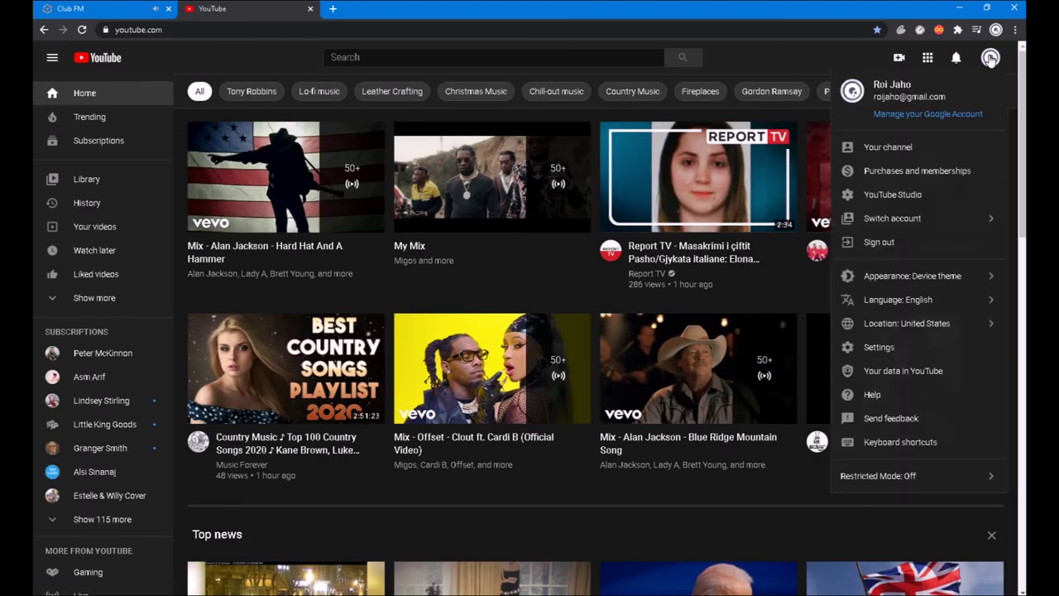
{"action": "left_click", "coordinate": [864, 197]}
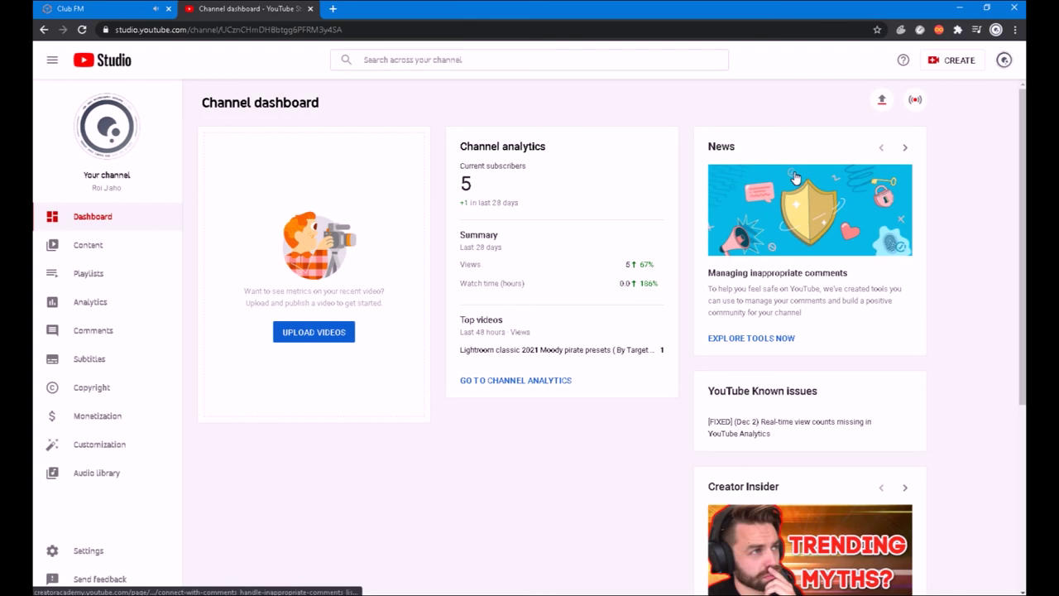
{"action": "left_click", "coordinate": [119, 247]}
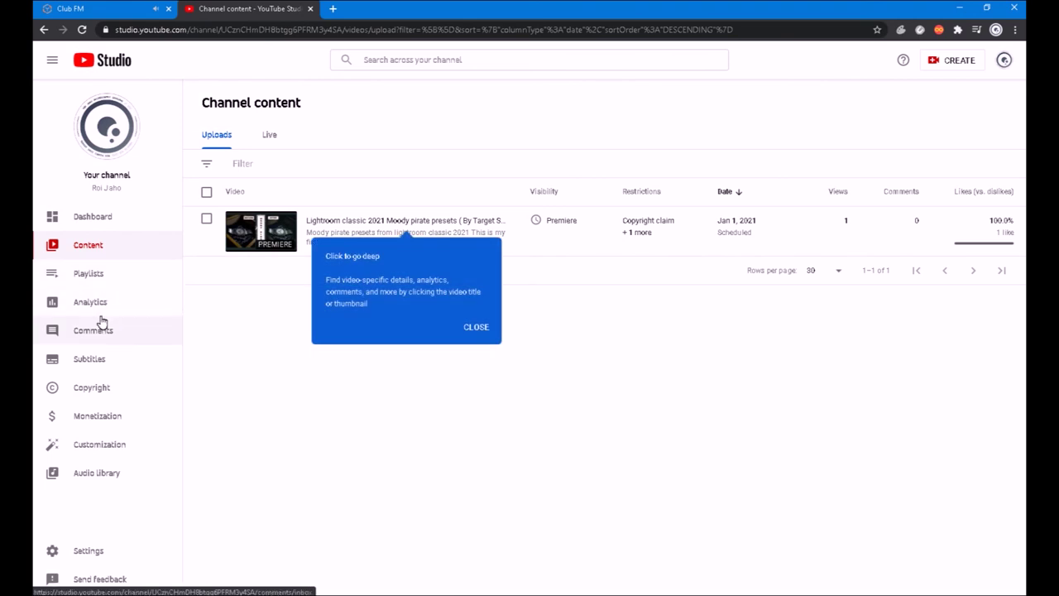
{"action": "key", "text": "alt+Left"}
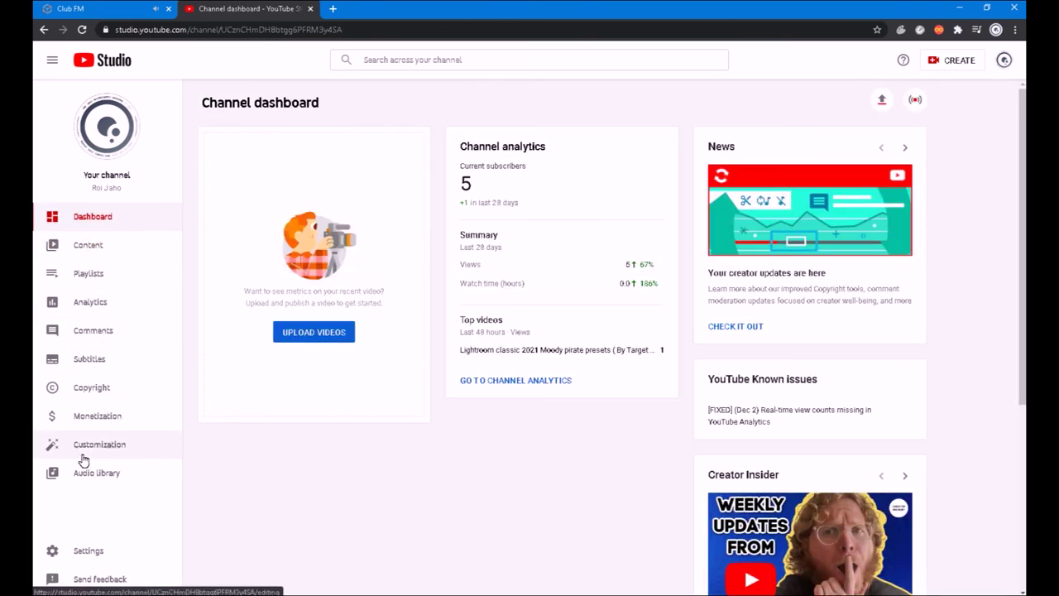
{"action": "left_click", "coordinate": [85, 453]}
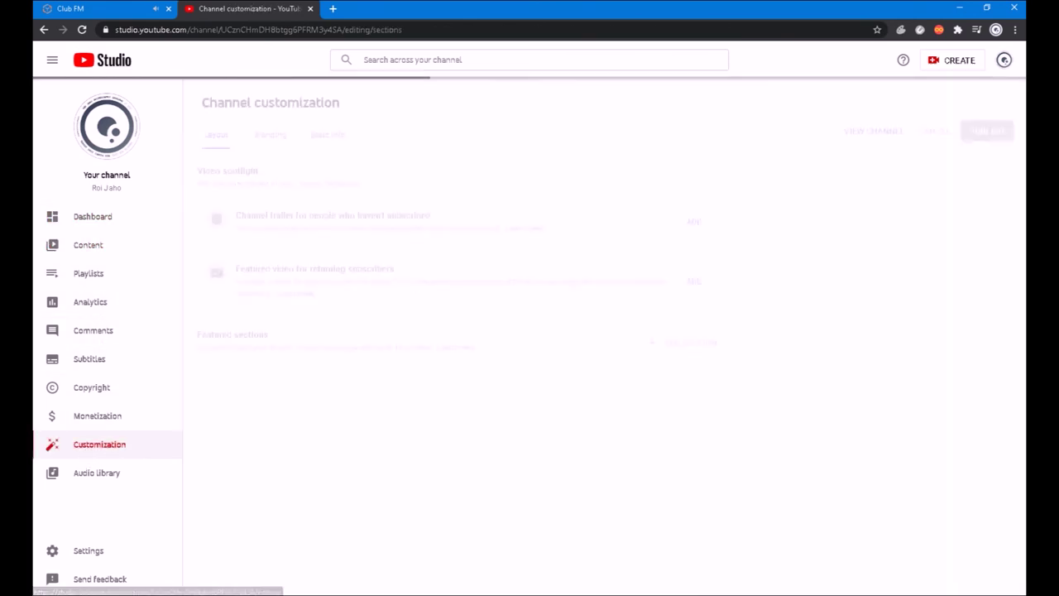
Step: Upload Youtube cover.jpg from the Desktop as the Branding banner image
{"action": "left_click", "coordinate": [279, 135]}
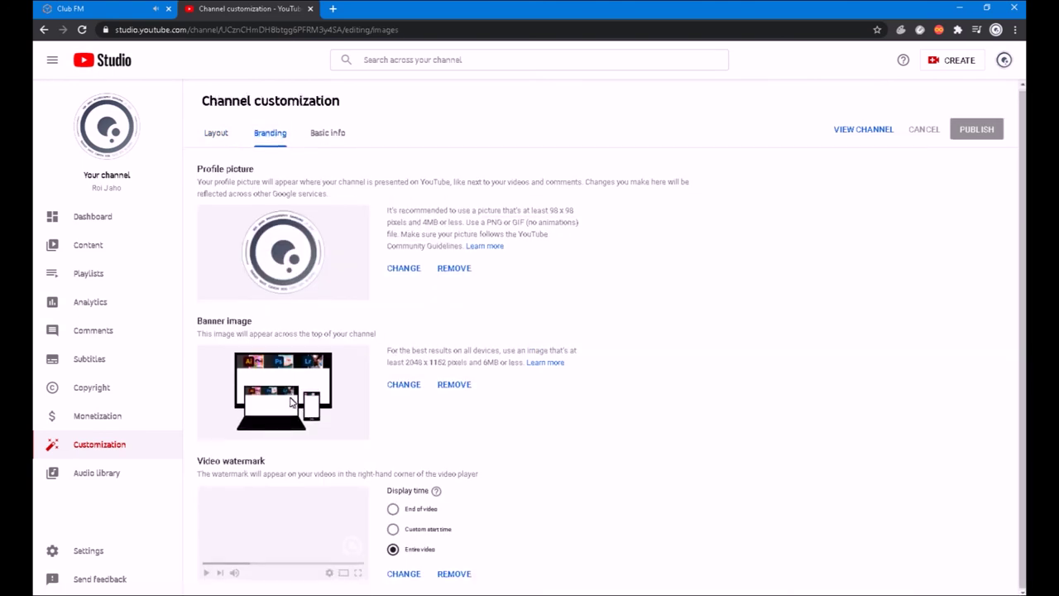
{"action": "left_click", "coordinate": [405, 385]}
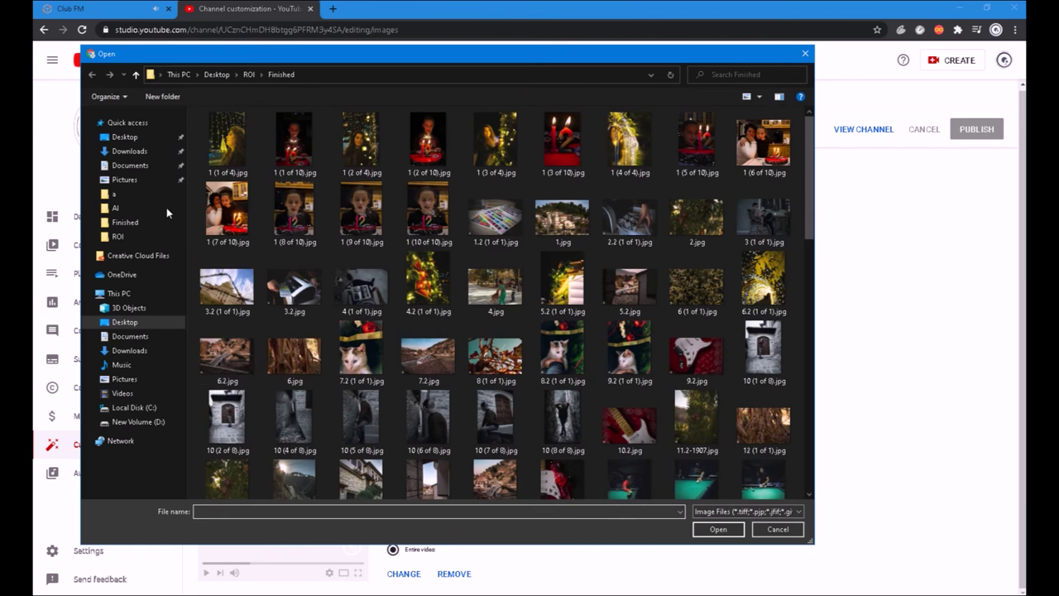
{"action": "left_click", "coordinate": [123, 138]}
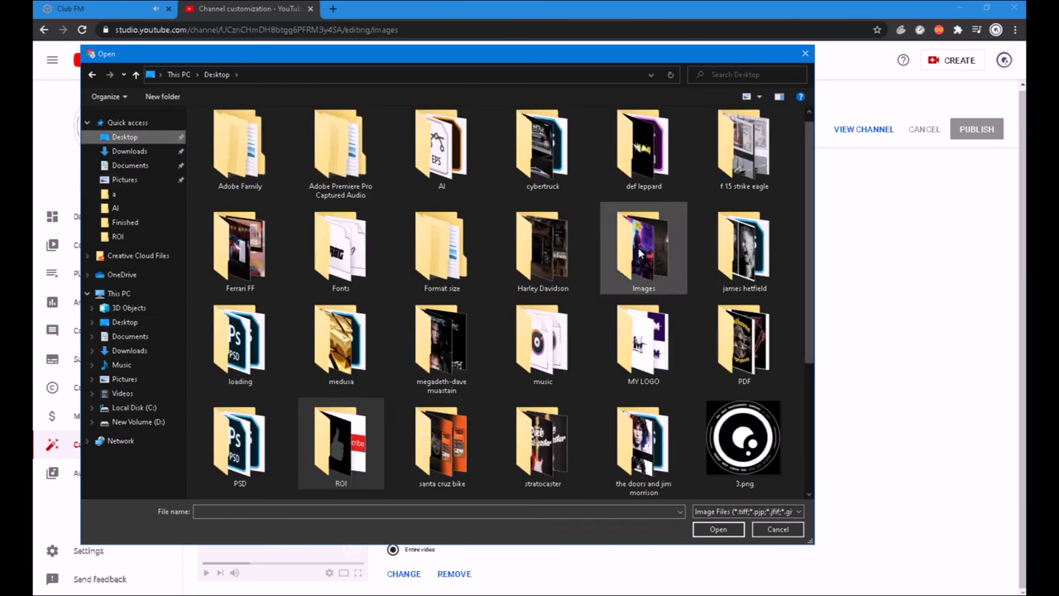
{"action": "scroll", "coordinate": [809, 241], "scroll_direction": "down", "scroll_amount": 3}
{"action": "scroll", "coordinate": [808, 240], "scroll_direction": "down", "scroll_amount": 2}
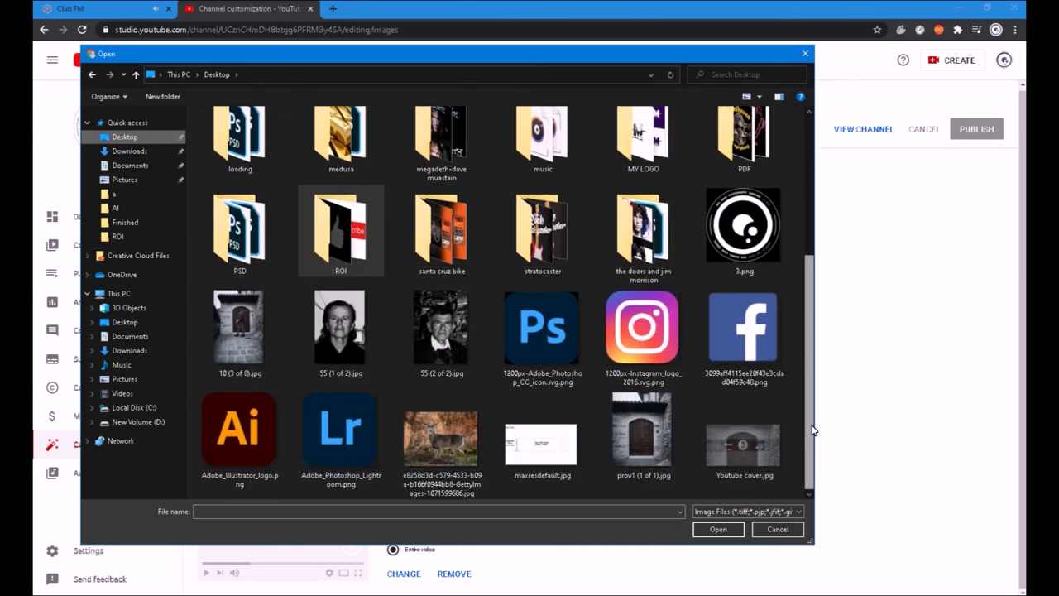
{"action": "left_click", "coordinate": [739, 453]}
{"action": "left_click", "coordinate": [717, 529]}
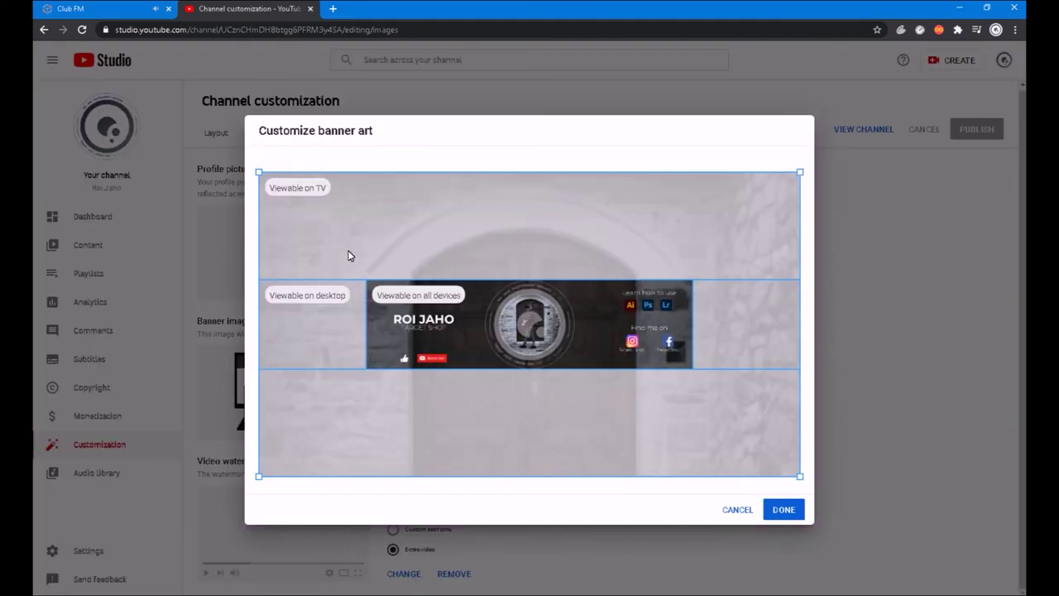
Step: Accept the banner crop, publish it and view the channel
{"action": "left_click", "coordinate": [786, 515]}
{"action": "left_click", "coordinate": [786, 513]}
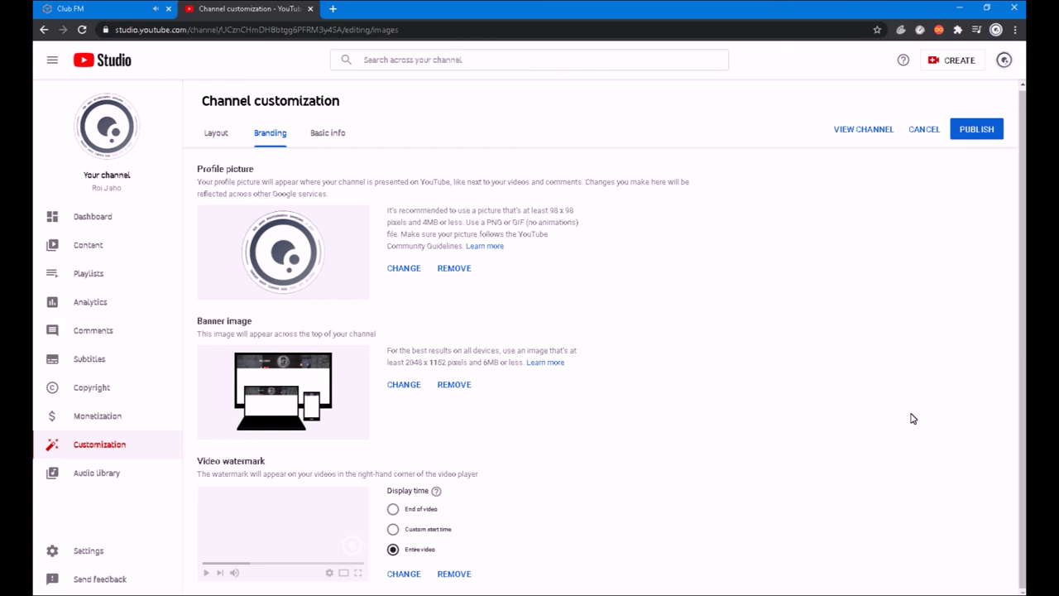
{"action": "left_click", "coordinate": [978, 134]}
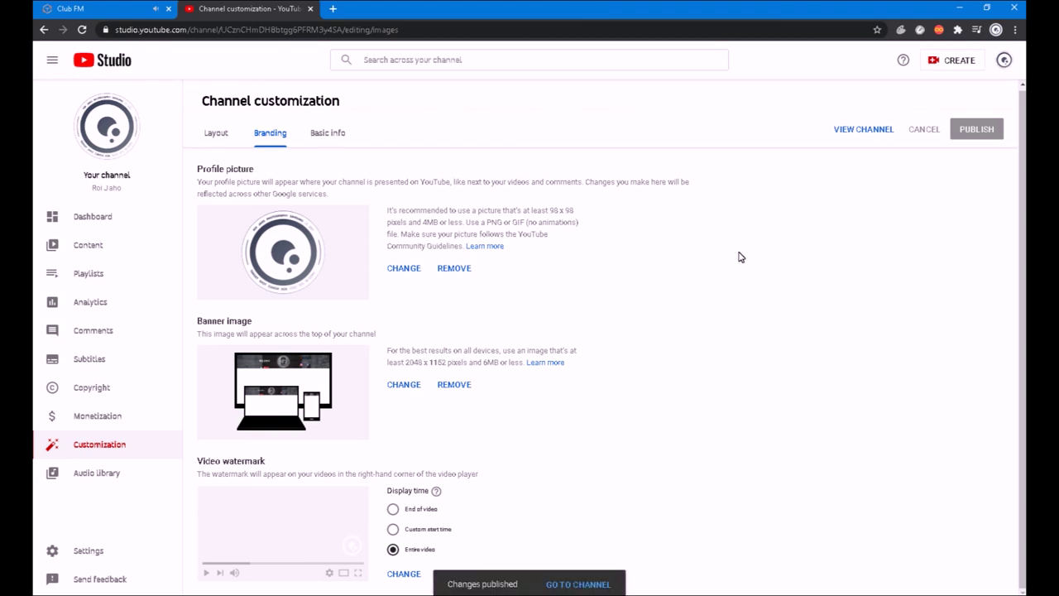
{"action": "left_click", "coordinate": [586, 577]}
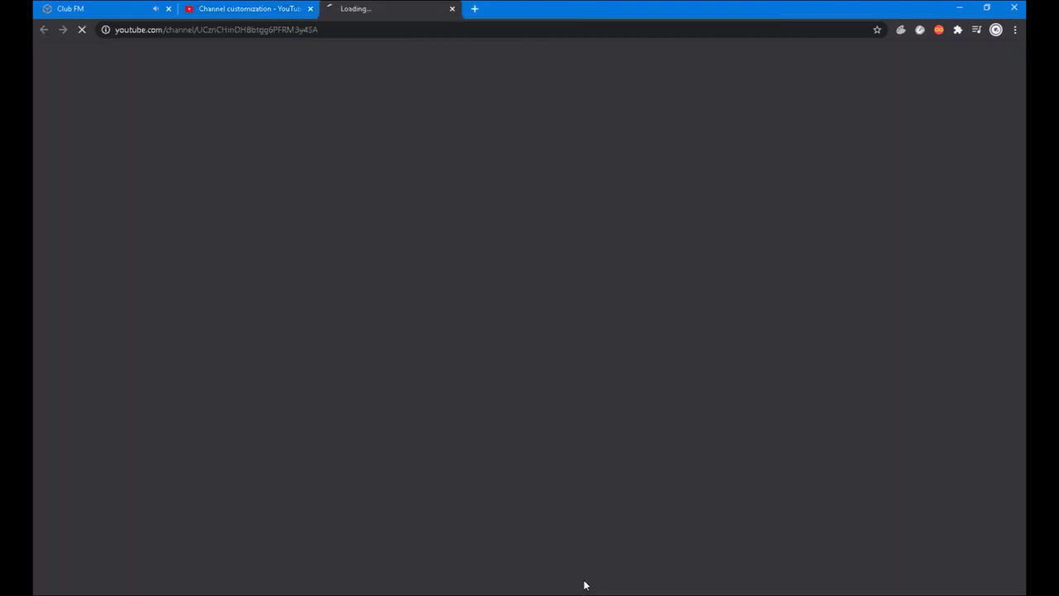